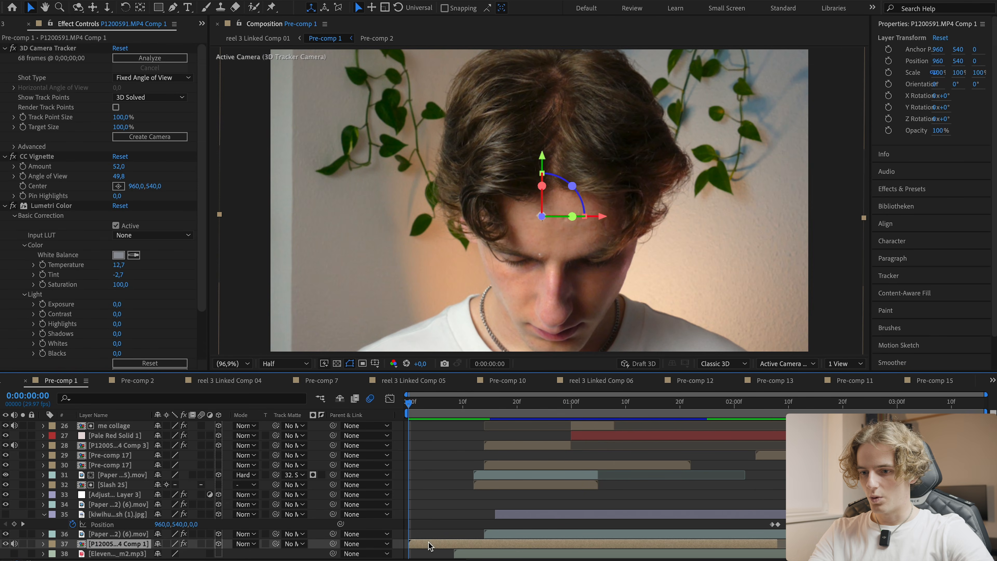
- Open the P1200591.MP4 Comp 1 precomp and play it back
{"action": "double_click", "coordinate": [429, 545]}
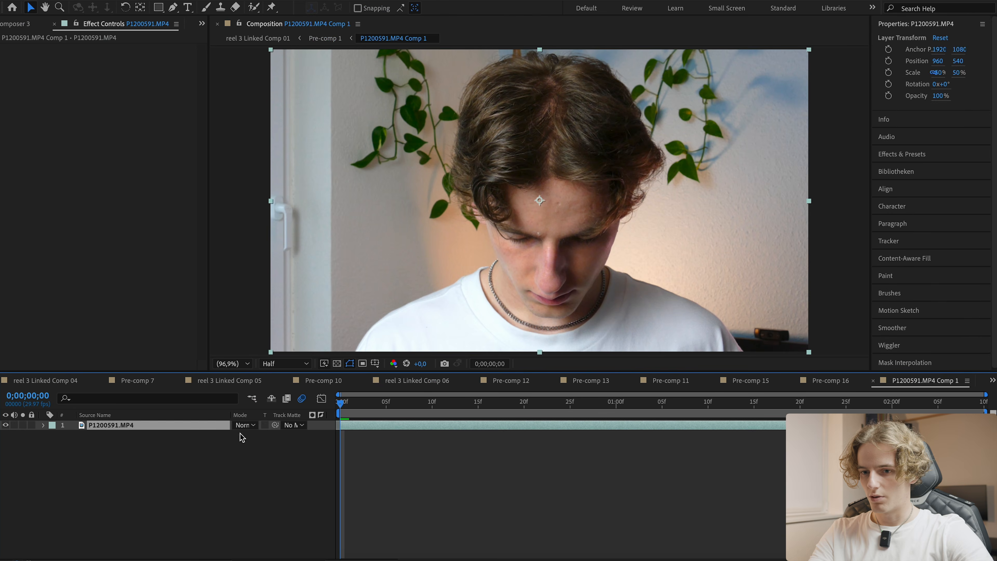
{"action": "key", "text": "space"}
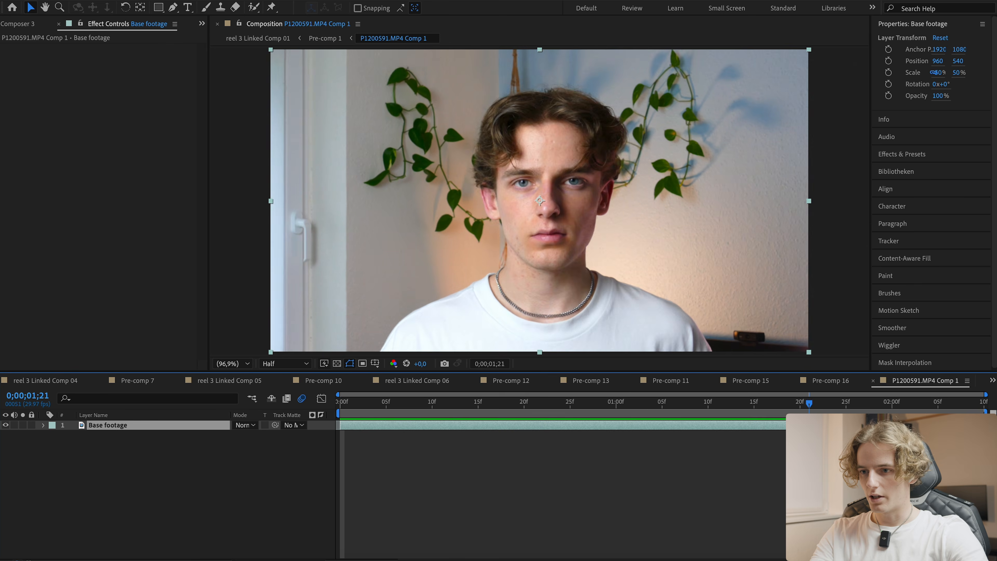
- Save the project
{"action": "left_click", "coordinate": [586, 481]}
{"action": "key", "text": "h"}
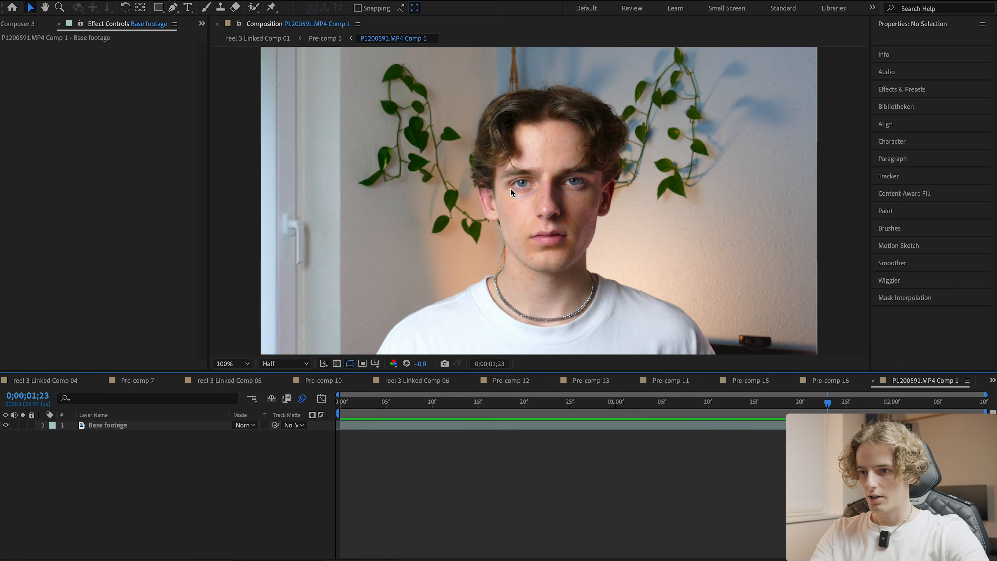
{"action": "scroll", "coordinate": [503, 185], "scroll_direction": "up", "scroll_amount": 3}
{"action": "left_click_drag", "start_coordinate": [439, 123], "coordinate": [392, 294]}
{"action": "key", "text": "v"}
{"action": "scroll", "coordinate": [418, 207], "scroll_direction": "down", "scroll_amount": 1}
{"action": "left_click_drag", "start_coordinate": [405, 241], "coordinate": [405, 204]}
{"action": "key", "text": "ctrl+s"}
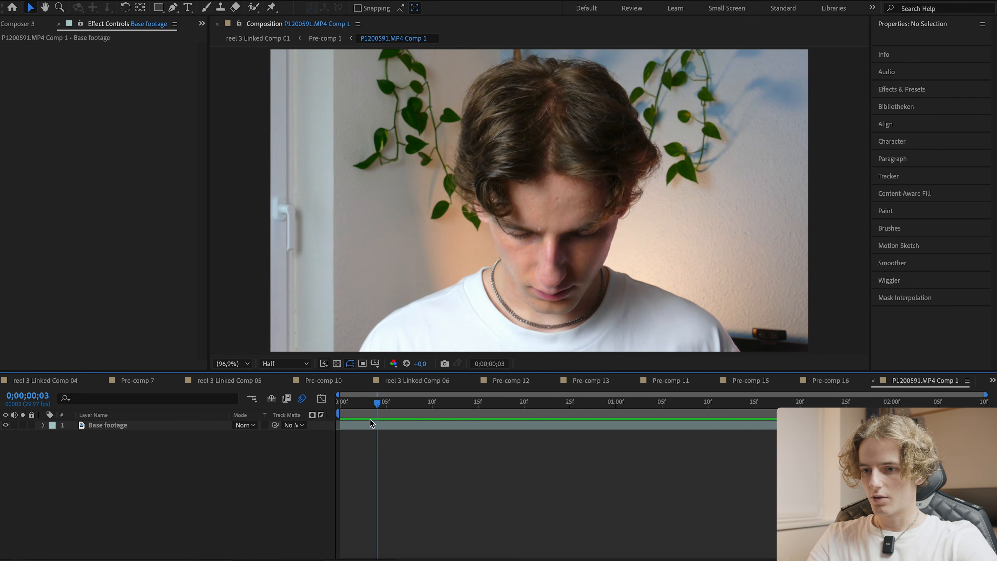
- Split the Base footage layer at frame 12
{"action": "left_click_drag", "start_coordinate": [371, 424], "coordinate": [452, 423]}
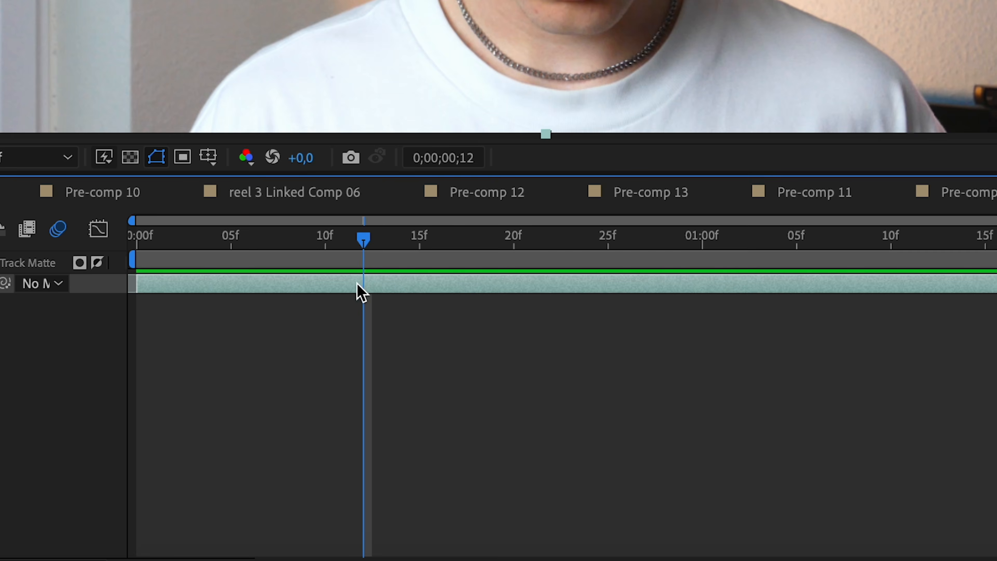
{"action": "key", "text": "super+shift+d"}
{"action": "left_click", "coordinate": [188, 351]}
{"action": "left_click_drag", "start_coordinate": [357, 242], "coordinate": [352, 259]}
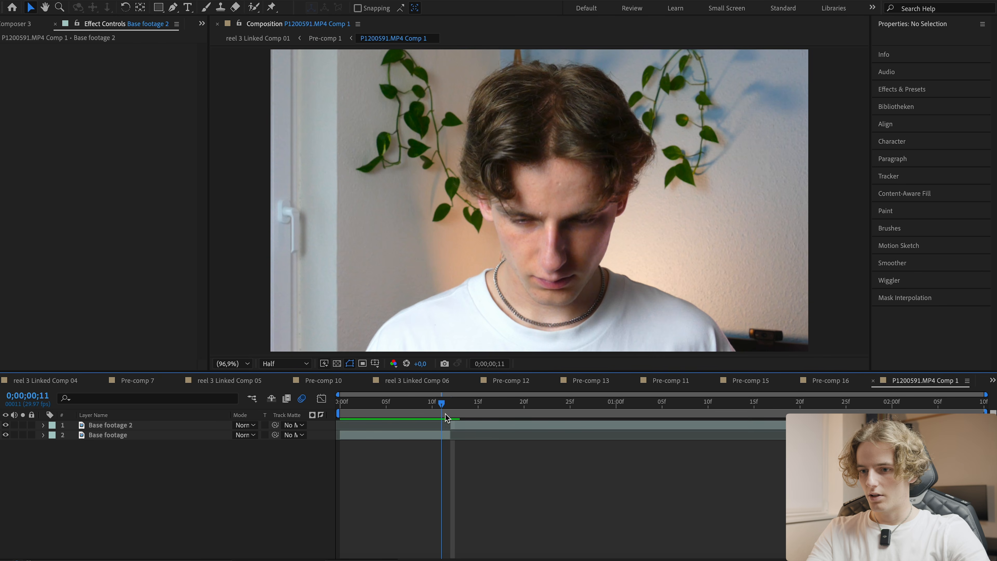
- Add a composition marker numbered 7 at frame 15
{"action": "left_click_drag", "start_coordinate": [447, 416], "coordinate": [469, 415]}
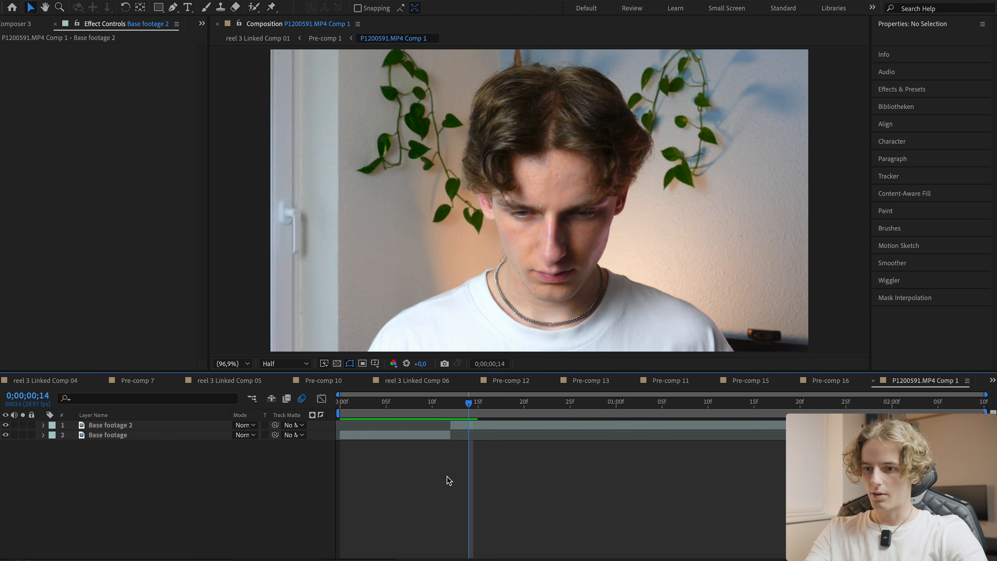
{"action": "left_click", "coordinate": [476, 426]}
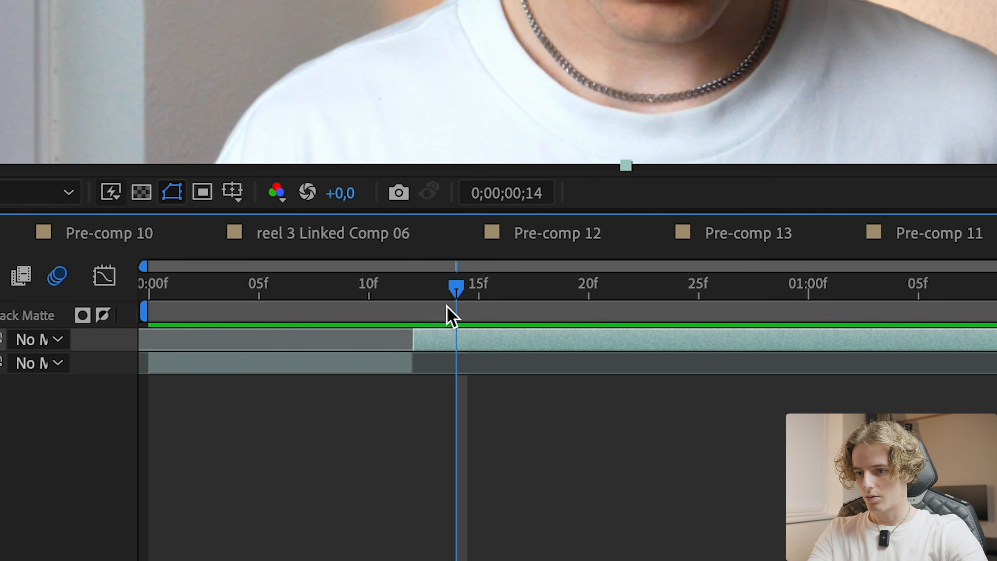
{"action": "left_click", "coordinate": [451, 413]}
{"action": "mouse_move", "coordinate": [414, 314]}
{"action": "left_mouse_down"}
{"action": "mouse_move", "coordinate": [470, 308]}
{"action": "mouse_move", "coordinate": [451, 287]}
{"action": "mouse_move", "coordinate": [478, 295]}
{"action": "left_mouse_up"}
{"action": "key", "text": "shift+7"}
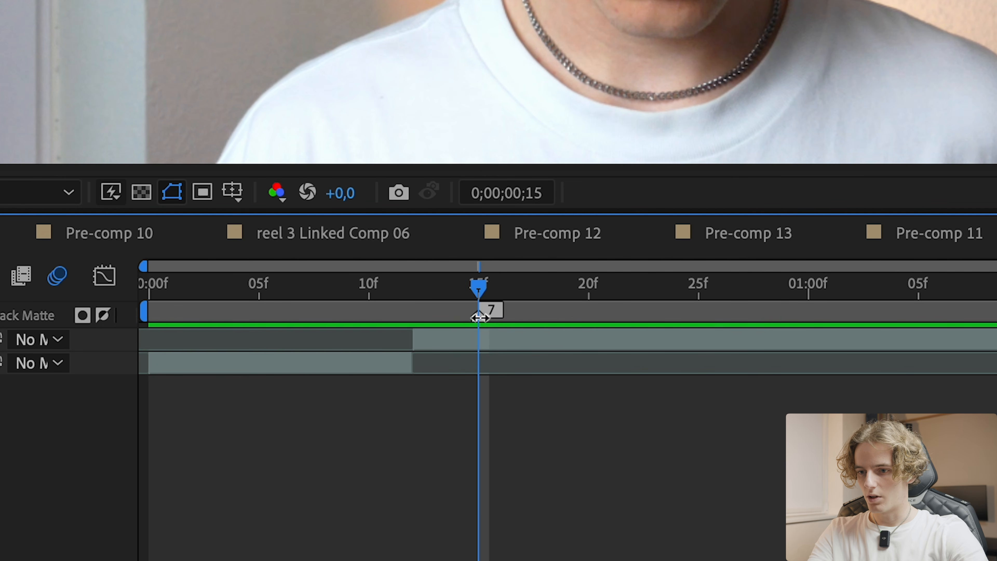
{"action": "left_click", "coordinate": [462, 339]}
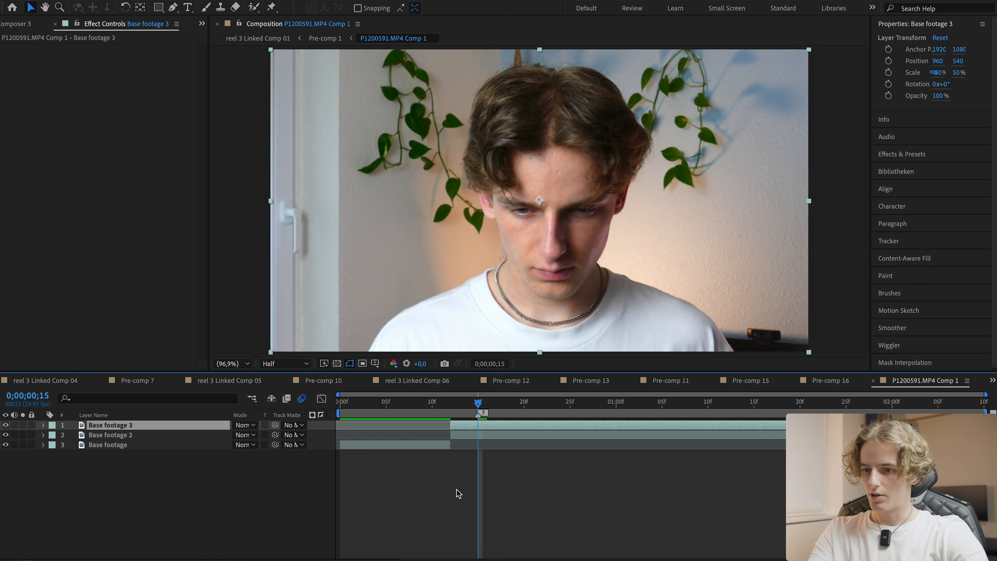
- Open the top Base footage 3 layer in its layer view with the Roto Brush tool
{"action": "left_click", "coordinate": [459, 493]}
{"action": "left_click", "coordinate": [462, 427]}
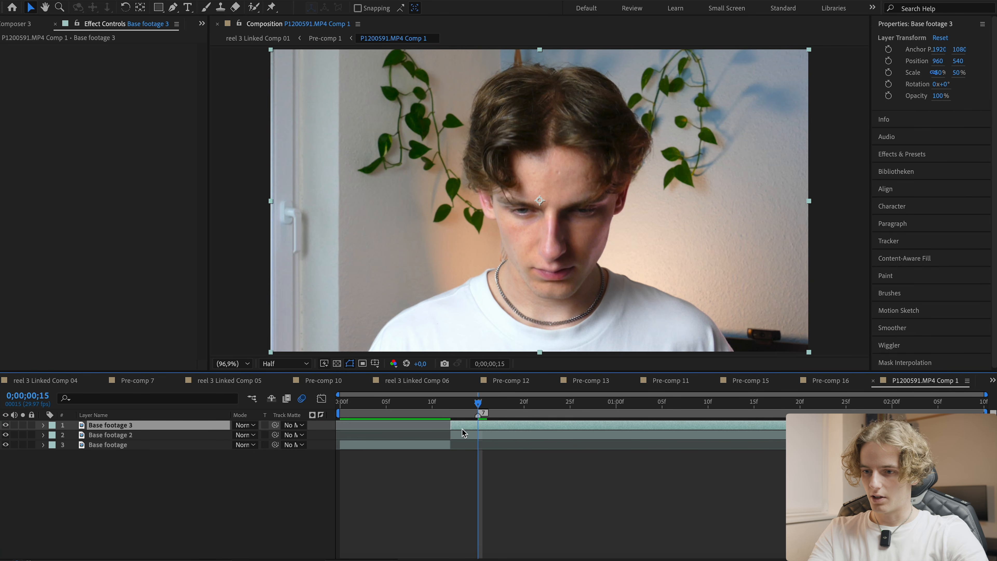
{"action": "key", "text": "alt+w"}
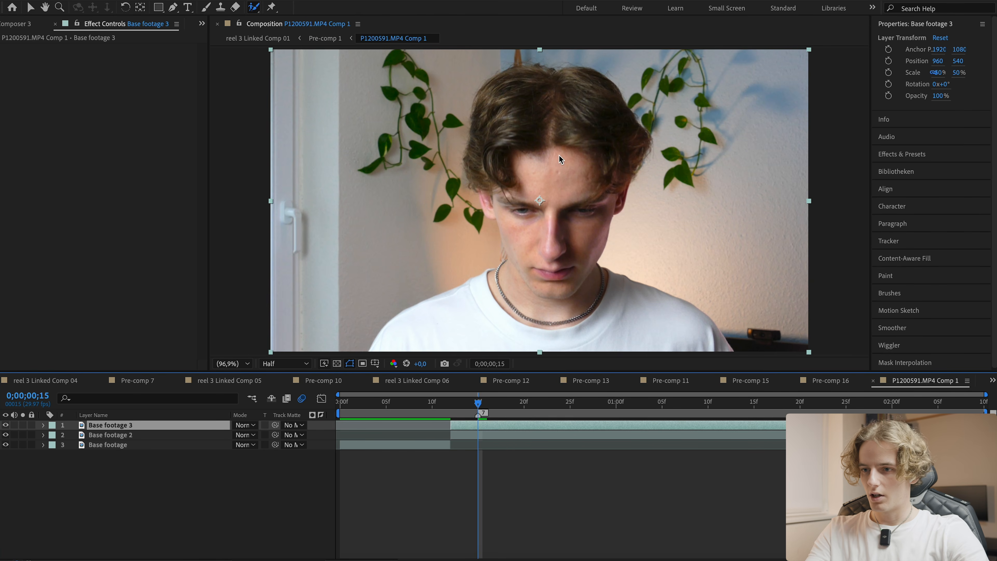
{"action": "double_click", "coordinate": [534, 129]}
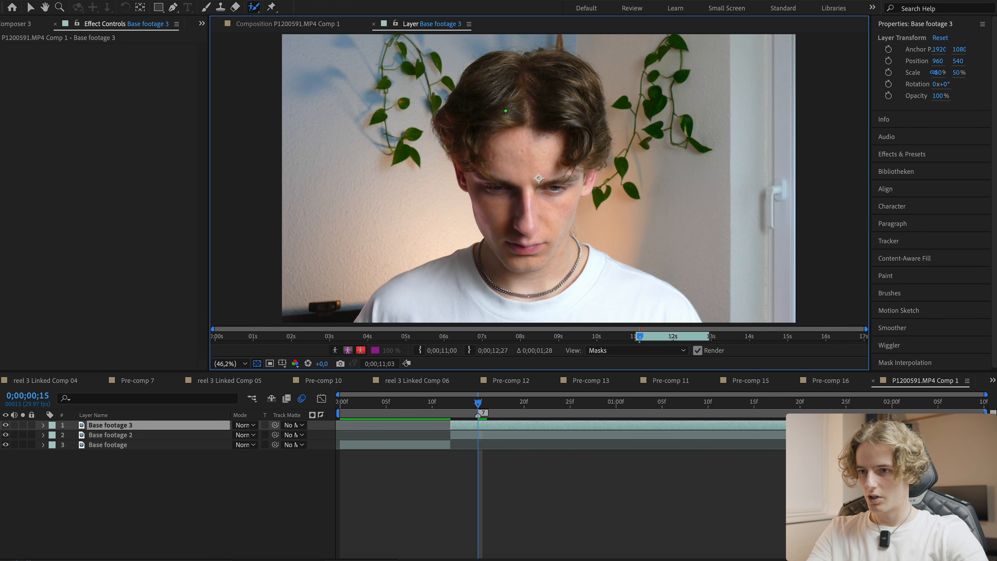
- Paint Roto Brush strokes over the person's hair, face and shirt, then freeze the segmentation
{"action": "left_click_drag", "start_coordinate": [504, 63], "coordinate": [475, 99]}
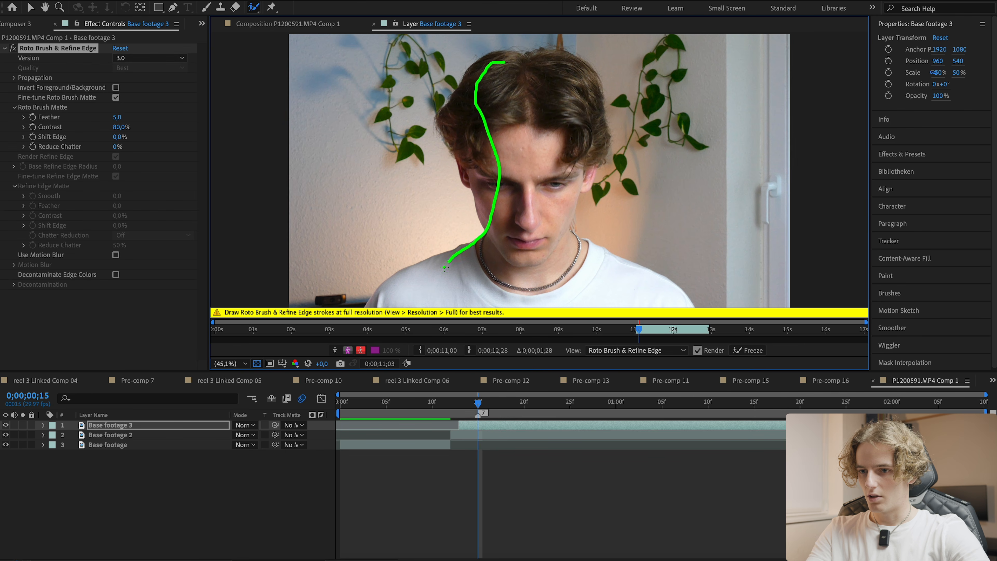
{"action": "mouse_move", "coordinate": [533, 305]}
{"action": "left_mouse_down"}
{"action": "mouse_move", "coordinate": [611, 274]}
{"action": "mouse_move", "coordinate": [594, 253]}
{"action": "left_mouse_up"}
{"action": "mouse_move", "coordinate": [681, 306]}
{"action": "left_mouse_down"}
{"action": "mouse_move", "coordinate": [519, 257]}
{"action": "mouse_move", "coordinate": [522, 223]}
{"action": "left_mouse_up"}
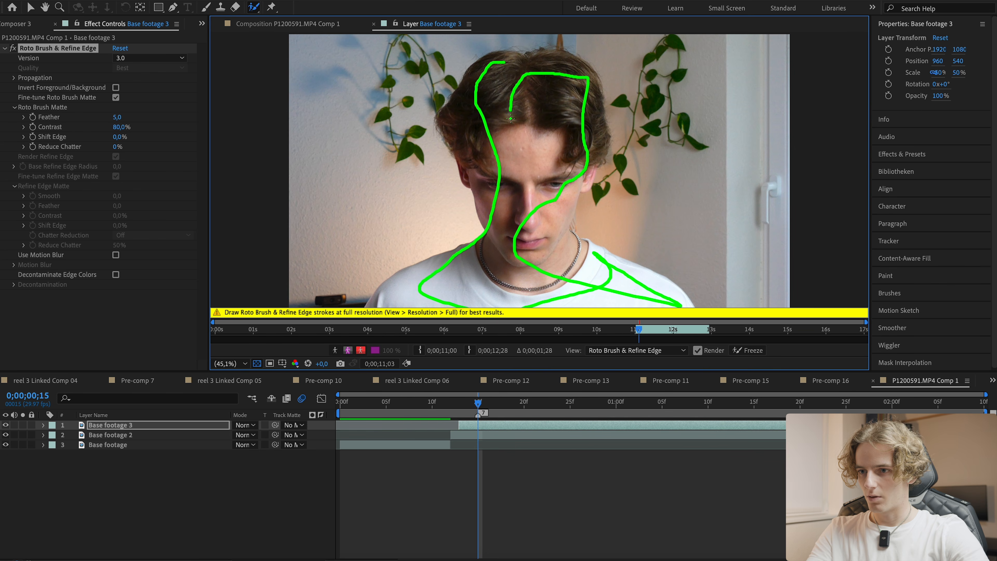
{"action": "left_click_drag", "start_coordinate": [510, 111], "coordinate": [510, 111]}
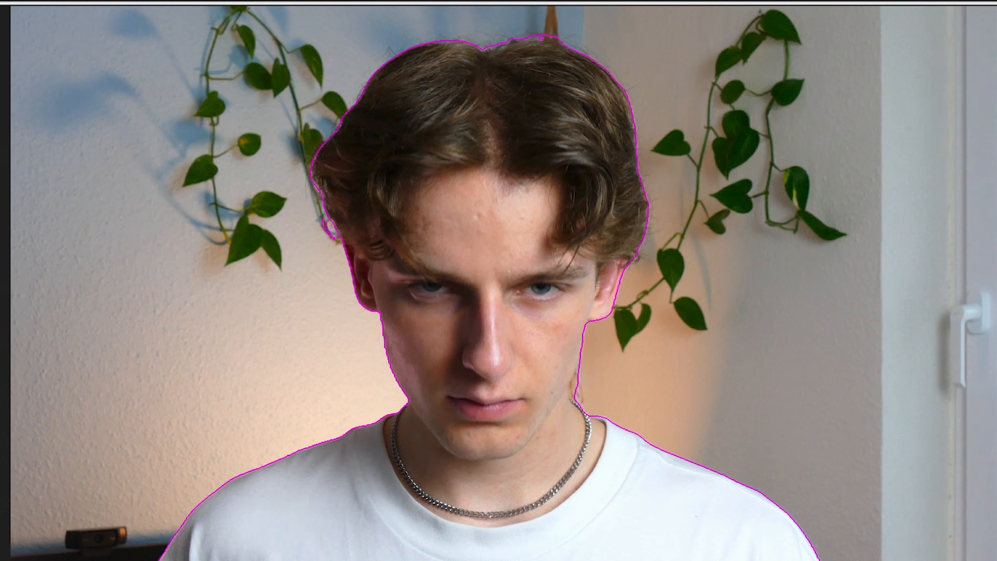
{"action": "left_click_drag", "start_coordinate": [579, 375], "coordinate": [590, 400]}
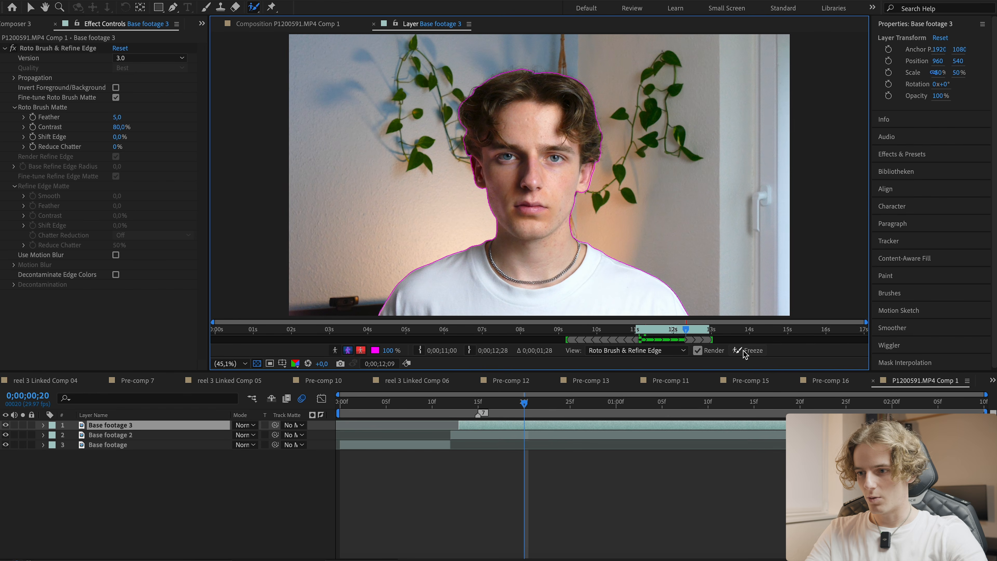
{"action": "left_click", "coordinate": [746, 352]}
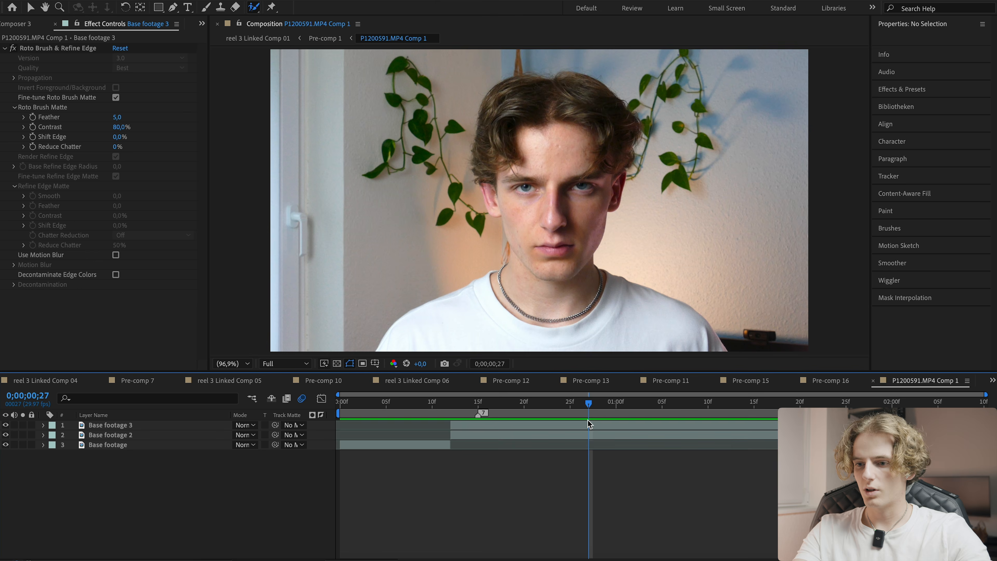
- Return to the composition and solo the Base footage 3 layer
{"action": "key", "text": "v"}
{"action": "left_click_drag", "start_coordinate": [571, 405], "coordinate": [510, 424]}
{"action": "left_click", "coordinate": [510, 424]}
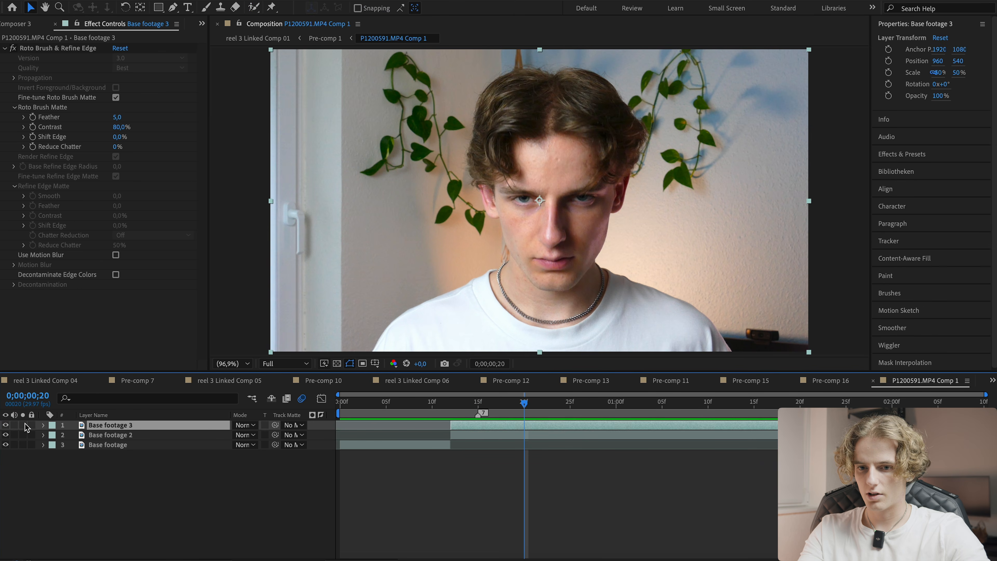
{"action": "left_click", "coordinate": [23, 425]}
{"action": "mouse_move", "coordinate": [524, 416]}
{"action": "left_mouse_down"}
{"action": "mouse_move", "coordinate": [861, 422]}
{"action": "mouse_move", "coordinate": [526, 413]}
{"action": "left_mouse_up"}
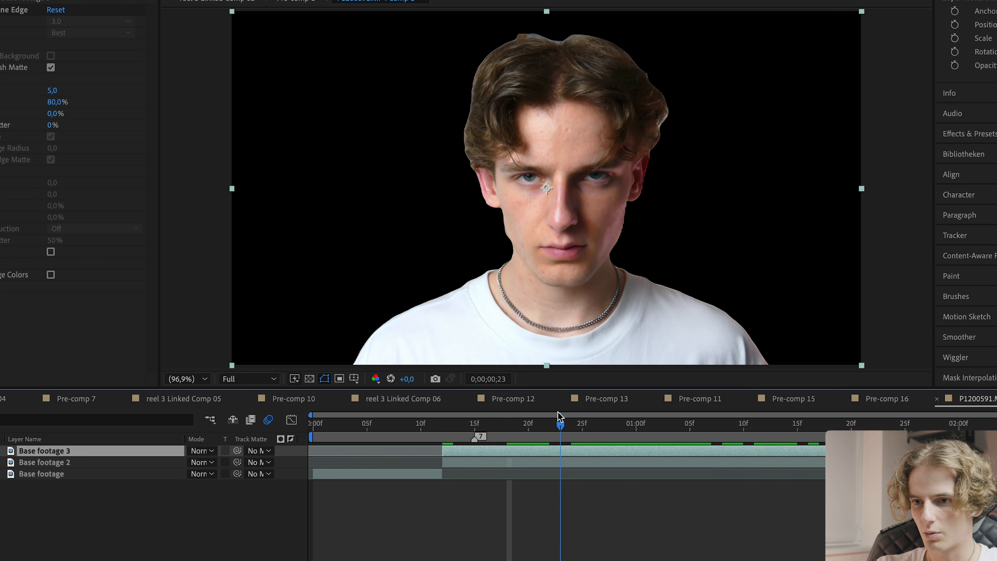
- Save the project
{"action": "scroll", "coordinate": [657, 128], "scroll_direction": "up", "scroll_amount": 1}
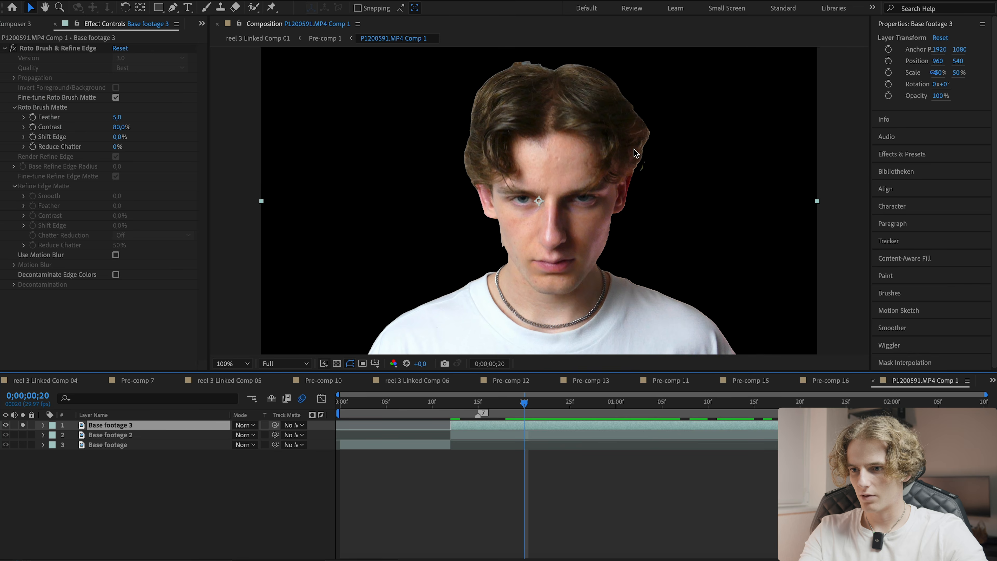
{"action": "scroll", "coordinate": [695, 124], "scroll_direction": "up", "scroll_amount": 3}
{"action": "left_click_drag", "start_coordinate": [633, 183], "coordinate": [690, 110]}
{"action": "scroll", "coordinate": [504, 217], "scroll_direction": "down", "scroll_amount": 1}
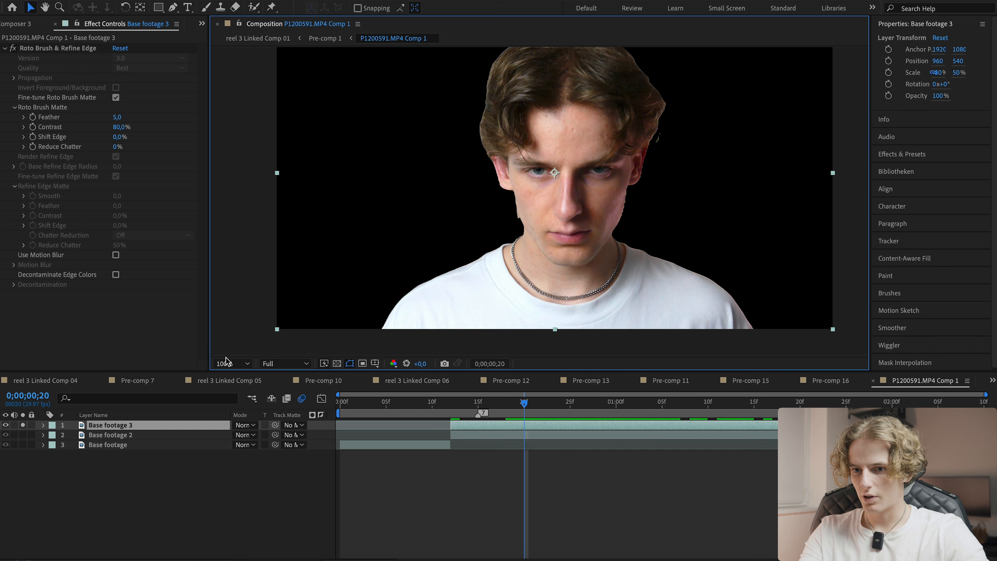
{"action": "left_click", "coordinate": [230, 364]}
{"action": "left_click", "coordinate": [241, 168]}
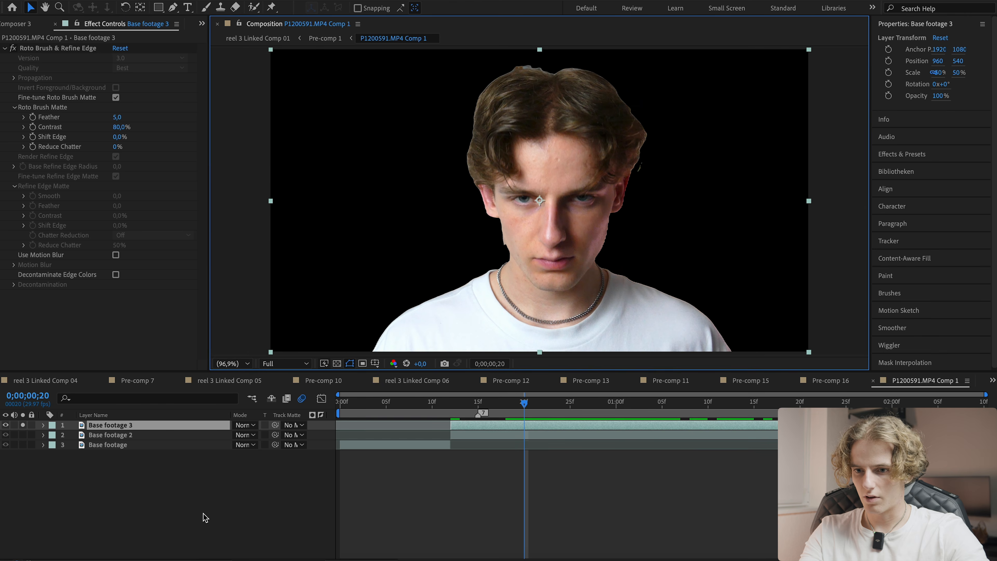
{"action": "left_click", "coordinate": [205, 515]}
{"action": "key", "text": "super+s"}
- Set the Roto Brush matte Reduce Chatter to 70% and Shift Edge to -5.8%
{"action": "left_click", "coordinate": [473, 425]}
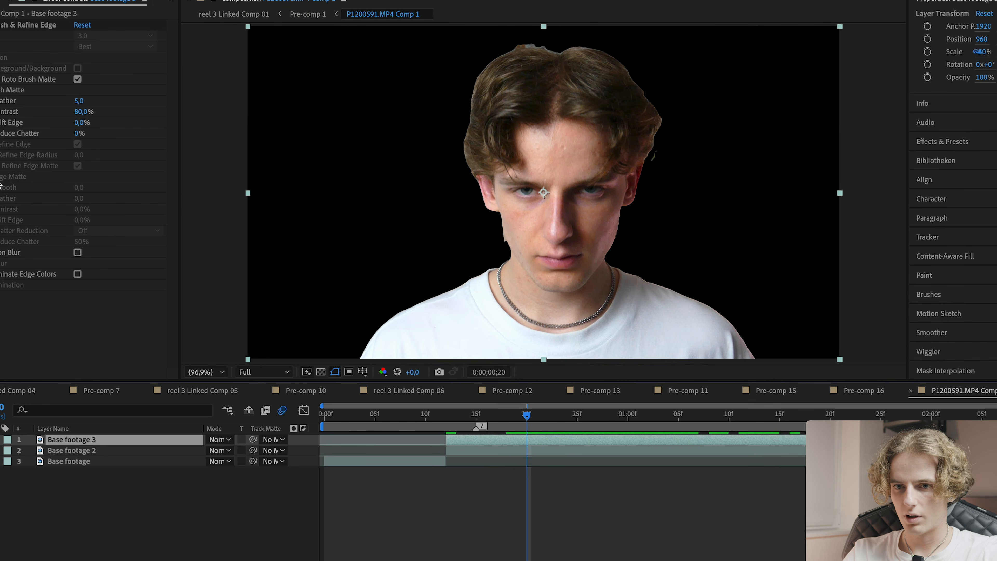
{"action": "left_click", "coordinate": [113, 147]}
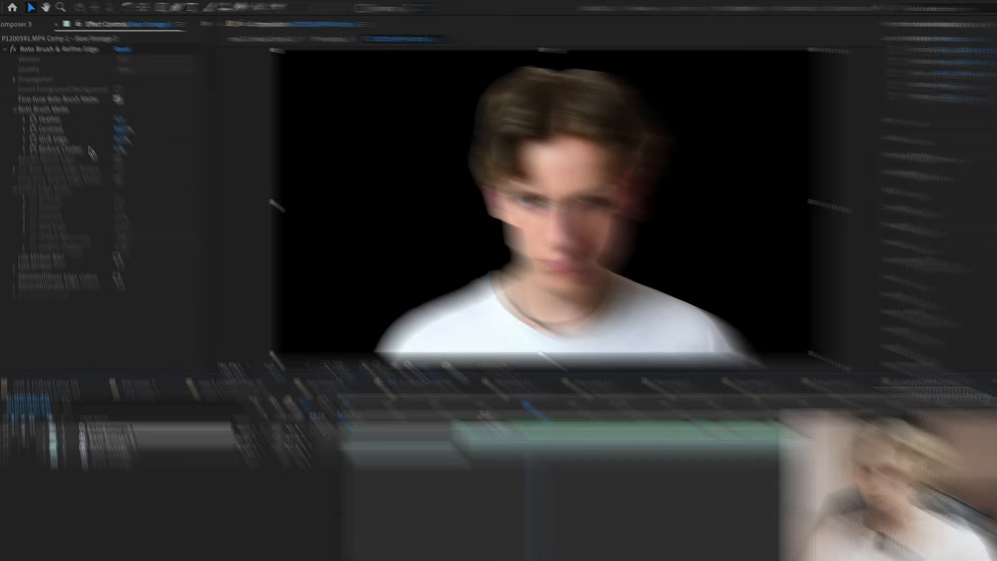
{"action": "type", "text": "70"}
{"action": "key", "text": "Return"}
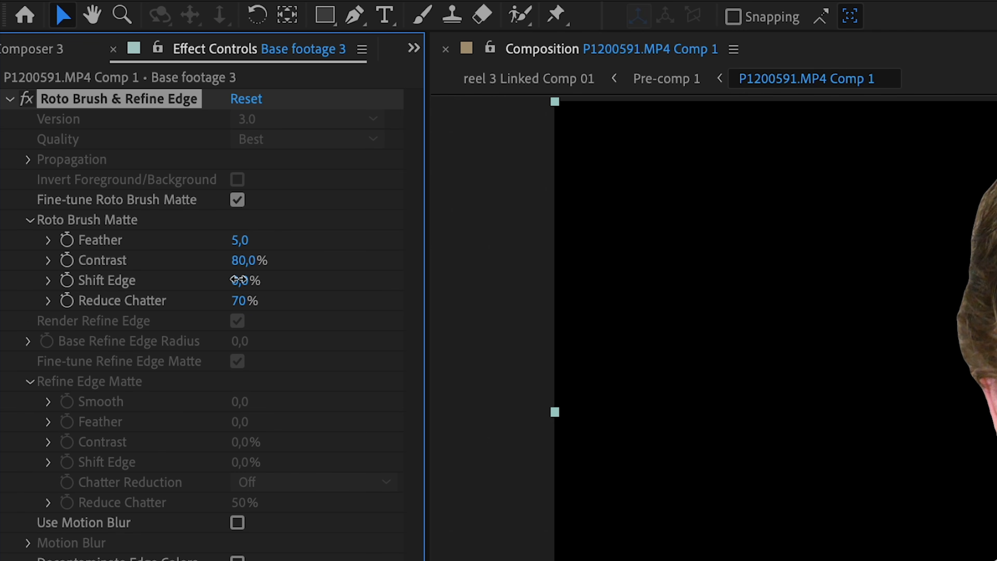
{"action": "left_click_drag", "start_coordinate": [229, 279], "coordinate": [161, 271]}
- Set the Roto Brush matte Feather to 20
{"action": "left_click", "coordinate": [239, 241]}
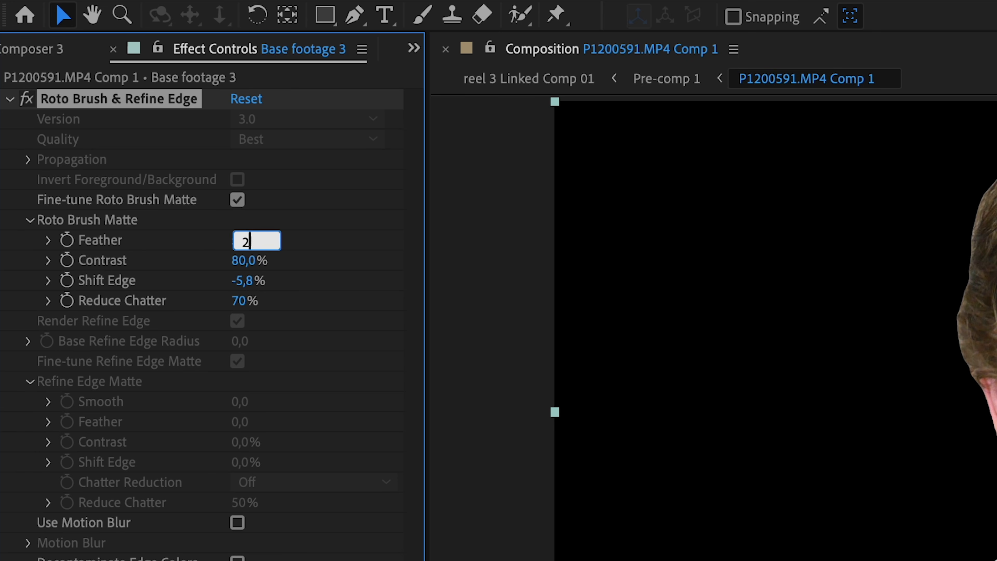
{"action": "type", "text": "20"}
{"action": "key", "text": "Return"}
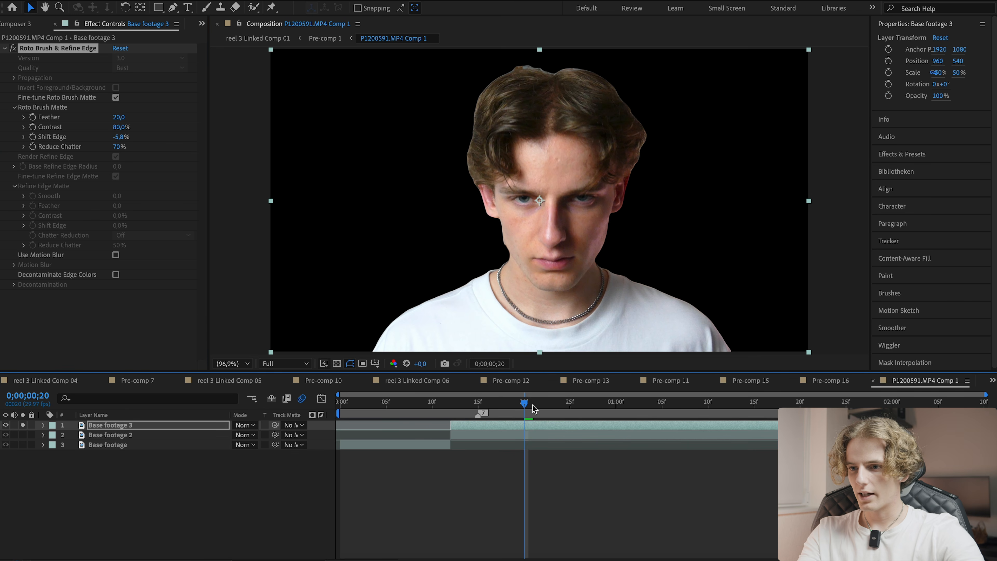
- Scrub through the frames around the split to check the isolated subject
{"action": "left_click_drag", "start_coordinate": [532, 404], "coordinate": [613, 407]}
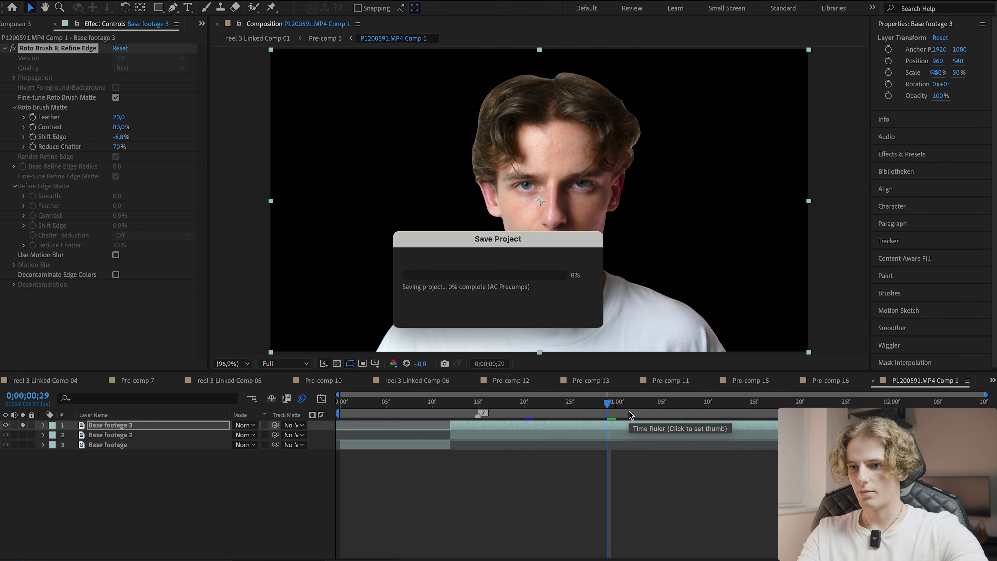
{"action": "left_click", "coordinate": [438, 405]}
{"action": "left_click", "coordinate": [468, 402]}
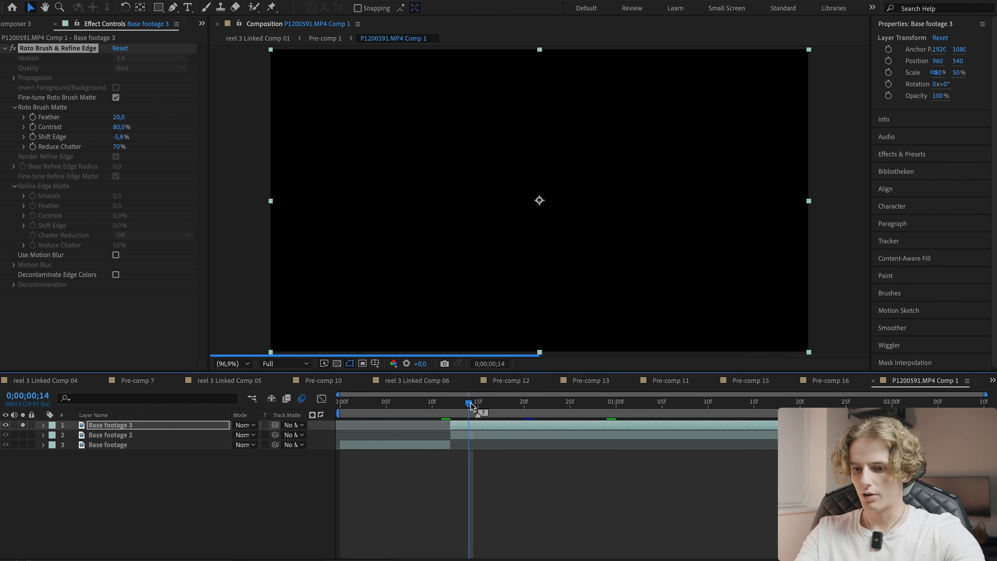
{"action": "left_click", "coordinate": [113, 445]}
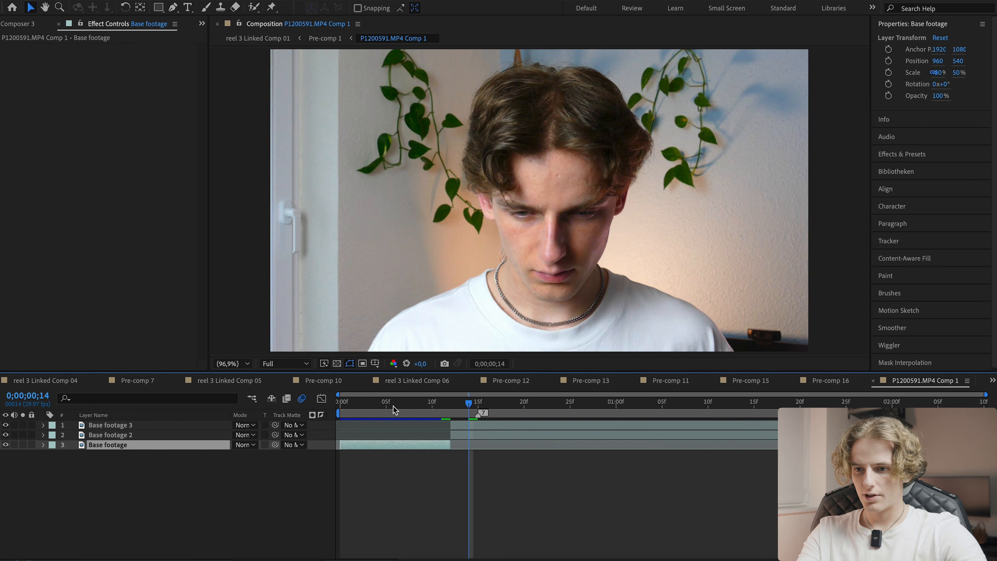
{"action": "key", "text": "Page_Down"}
{"action": "key", "text": "Page_Down"}
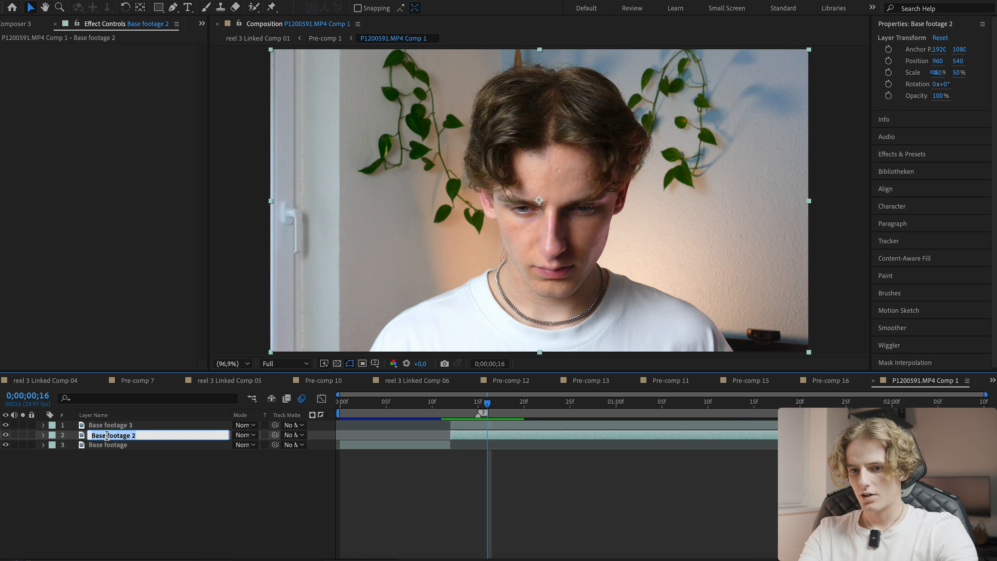
- Rename the middle layer to bg and the top layer to me, then save the project
{"action": "type", "text": "b"}
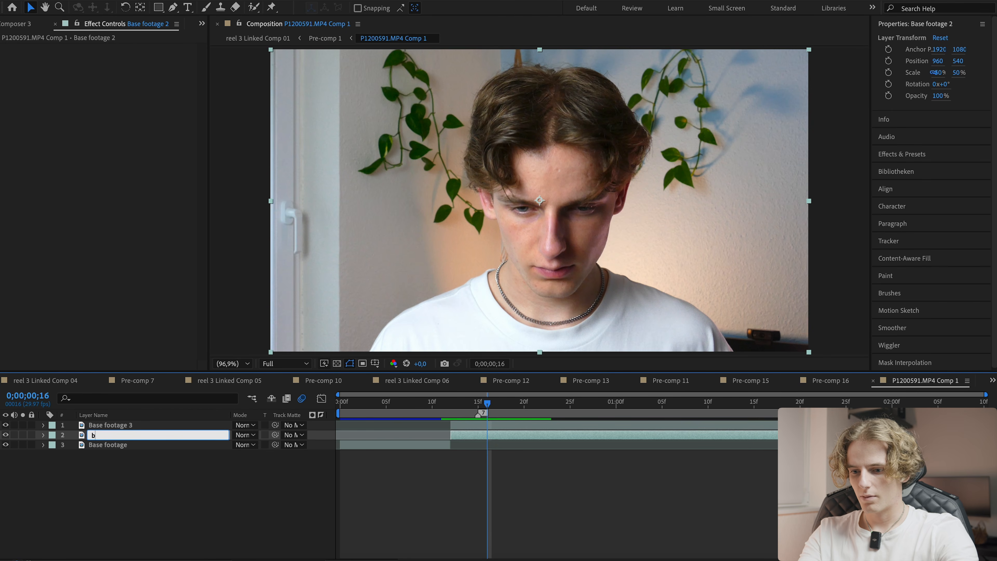
{"action": "key", "text": "Return"}
{"action": "left_click", "coordinate": [146, 425]}
{"action": "key", "text": "Return"}
{"action": "type", "text": "me"}
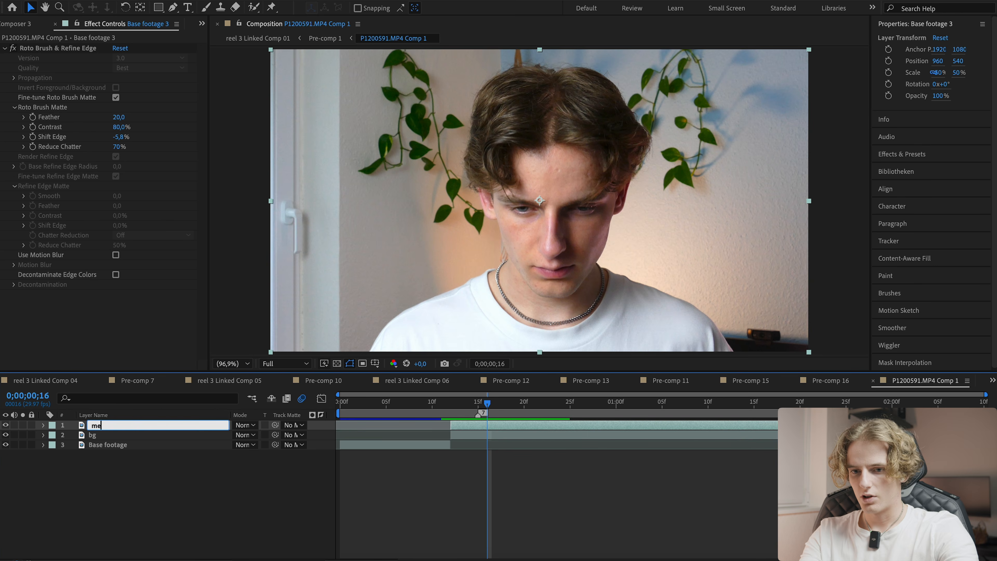
{"action": "key", "text": "Return"}
{"action": "left_click", "coordinate": [416, 472]}
{"action": "key", "text": "ctrl+s"}
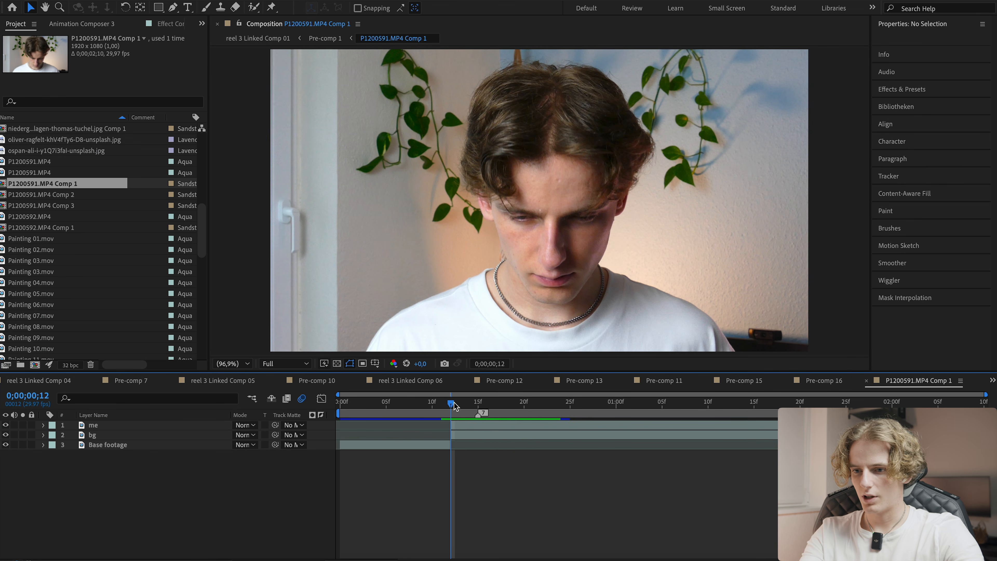
- Split the me layer at frame 15
{"action": "left_click_drag", "start_coordinate": [455, 404], "coordinate": [477, 403]}
{"action": "left_click", "coordinate": [443, 429]}
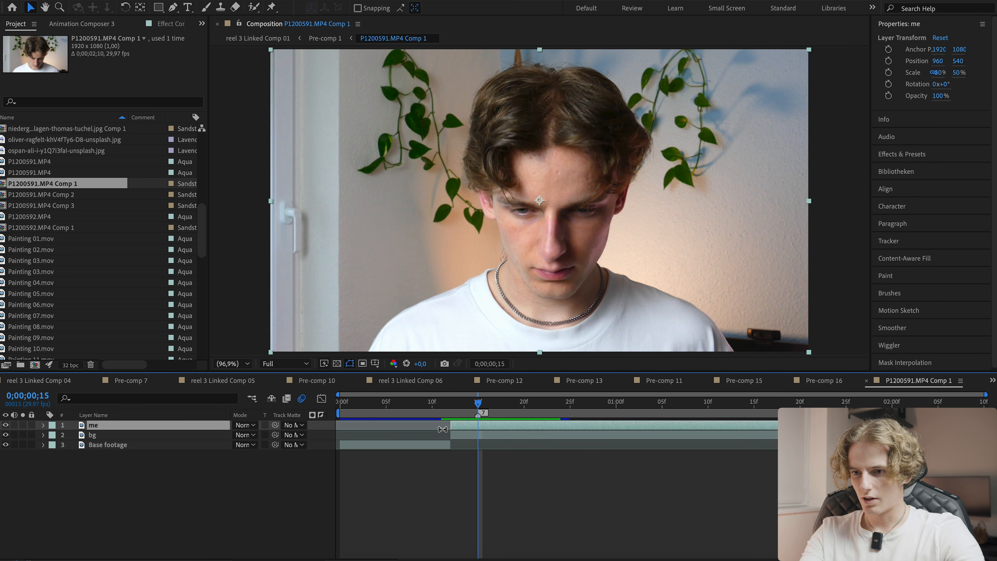
{"action": "key", "text": "ctrl+shift+d"}
{"action": "key", "text": "Page_Up"}
{"action": "key", "text": "Page_Up"}
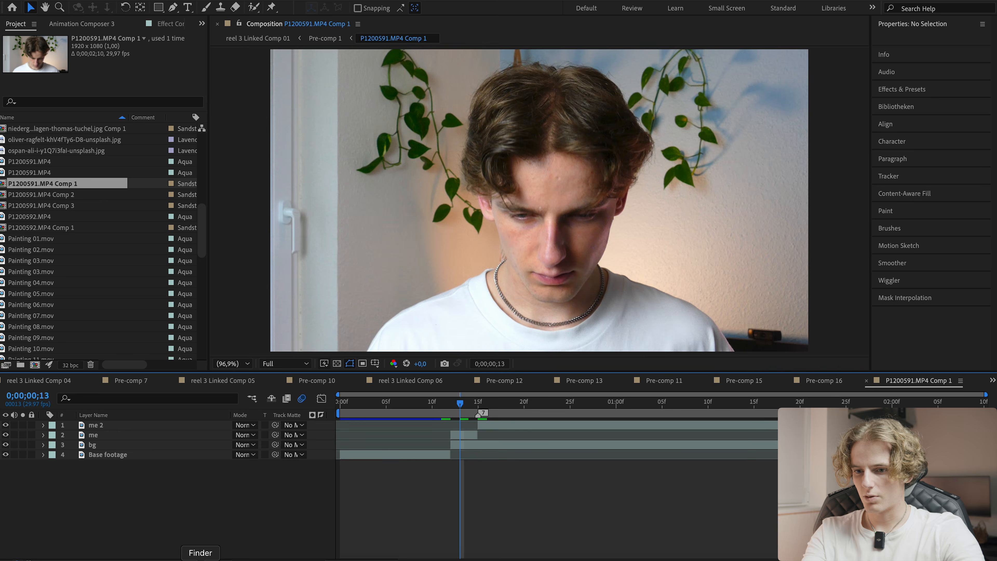
- Switch to Finder and preview the rendered clip 1 v2.mp4
{"action": "key", "text": "super+Tab"}
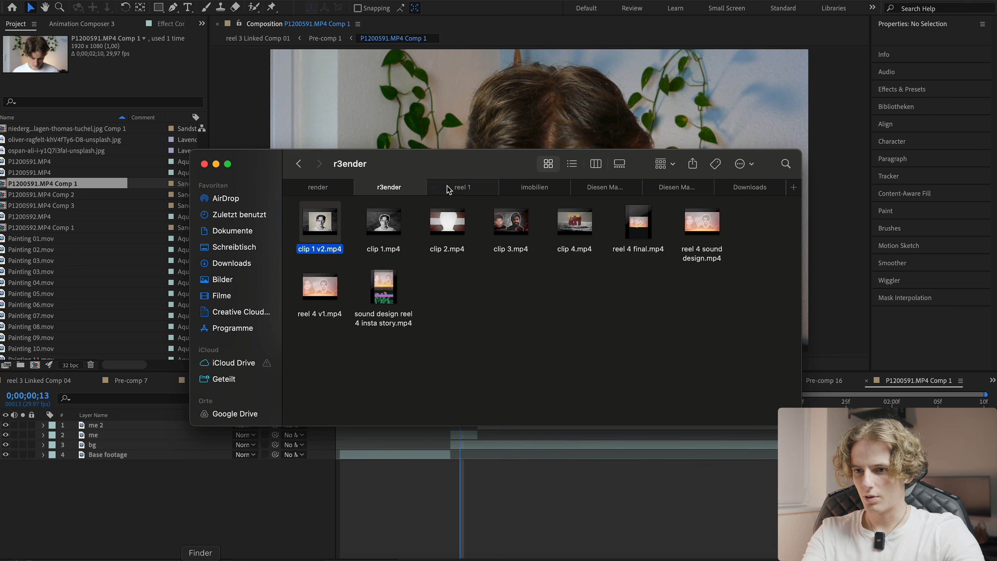
{"action": "key", "text": "space"}
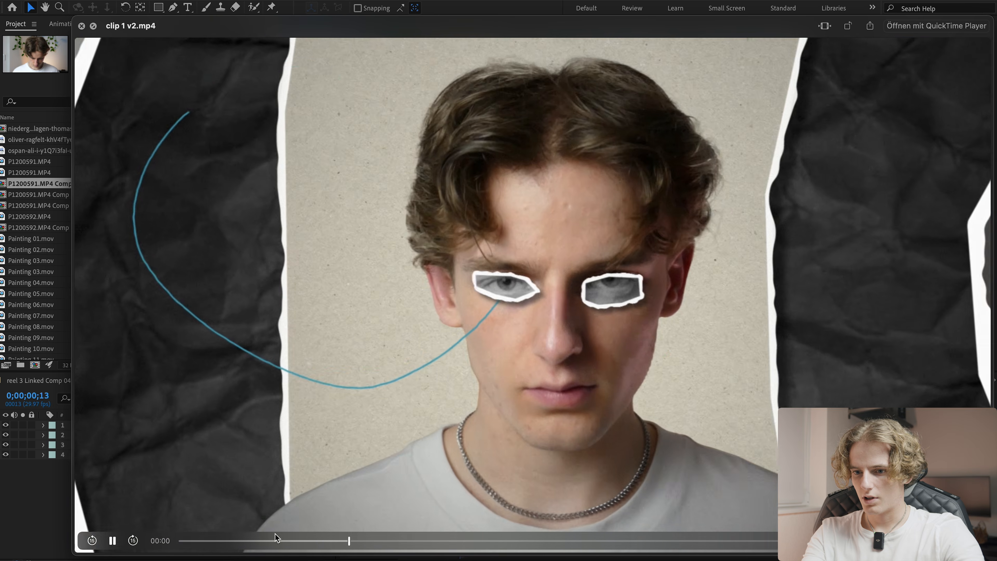
- Find the Paper Background (S2) (8).mov clip in Finder and add it to the composition as the top layer
{"action": "left_click_drag", "start_coordinate": [275, 535], "coordinate": [312, 527]}
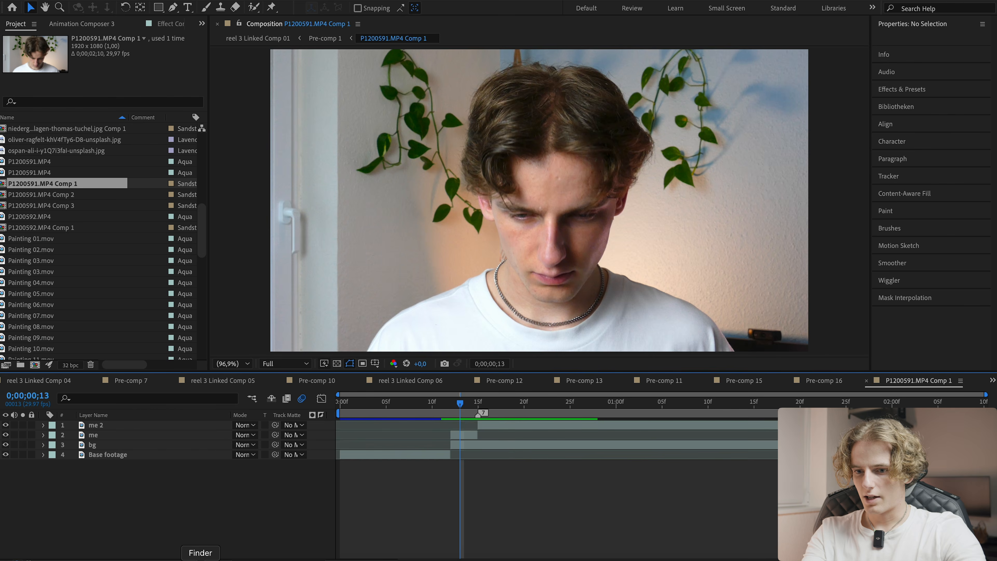
{"action": "left_click", "coordinate": [200, 560]}
{"action": "left_click", "coordinate": [612, 188]}
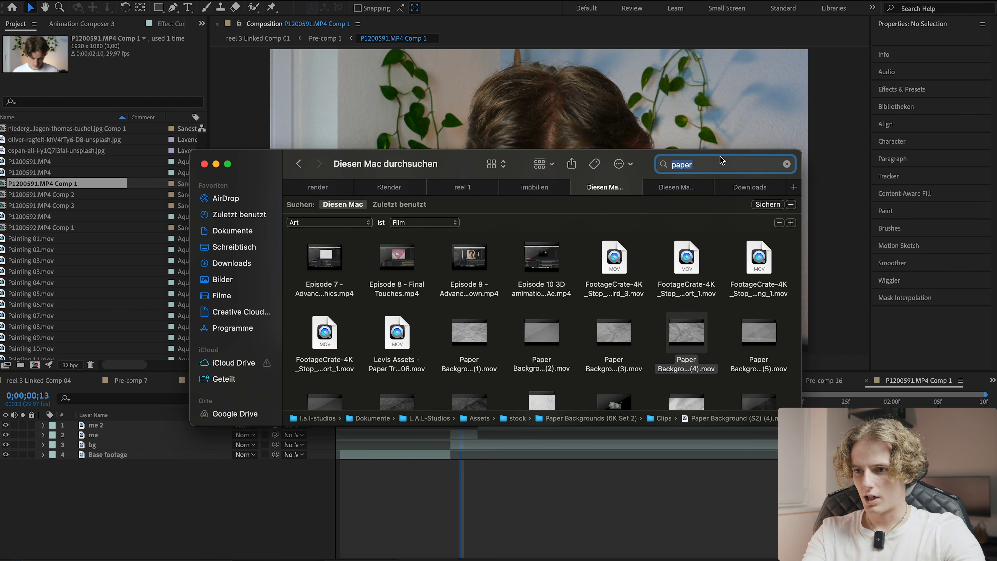
{"action": "scroll", "coordinate": [550, 314], "scroll_direction": "down", "scroll_amount": 5}
{"action": "left_click", "coordinate": [467, 313]}
{"action": "key", "text": "space"}
{"action": "key", "text": "space"}
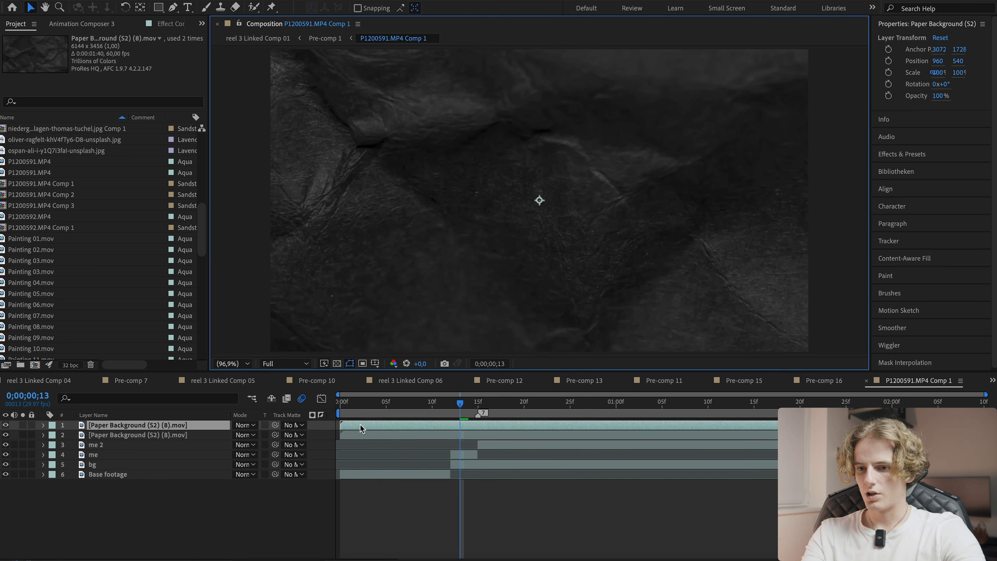
{"action": "key", "text": "Delete"}
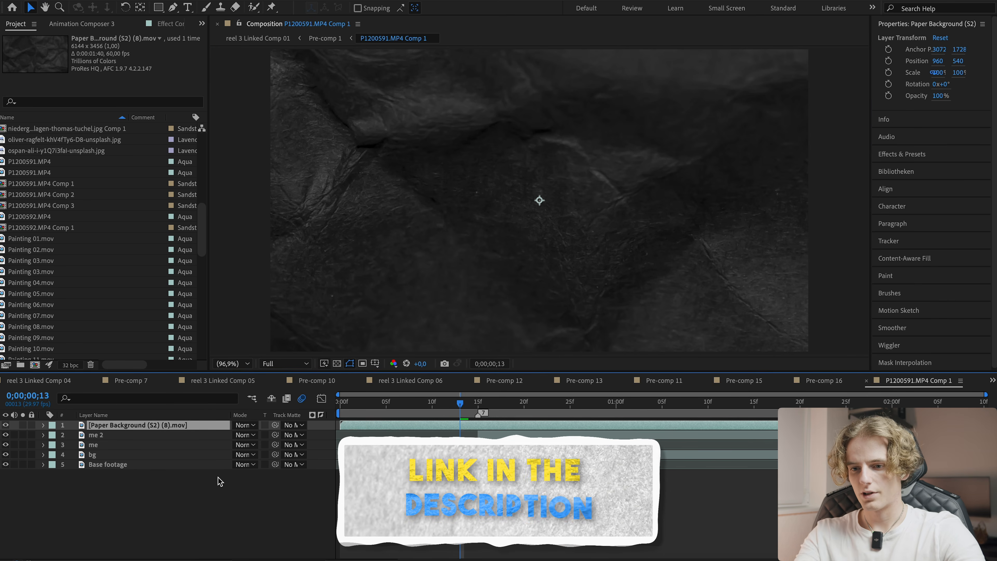
- Set the paper background layer's scale to 35%
{"action": "key", "text": "s"}
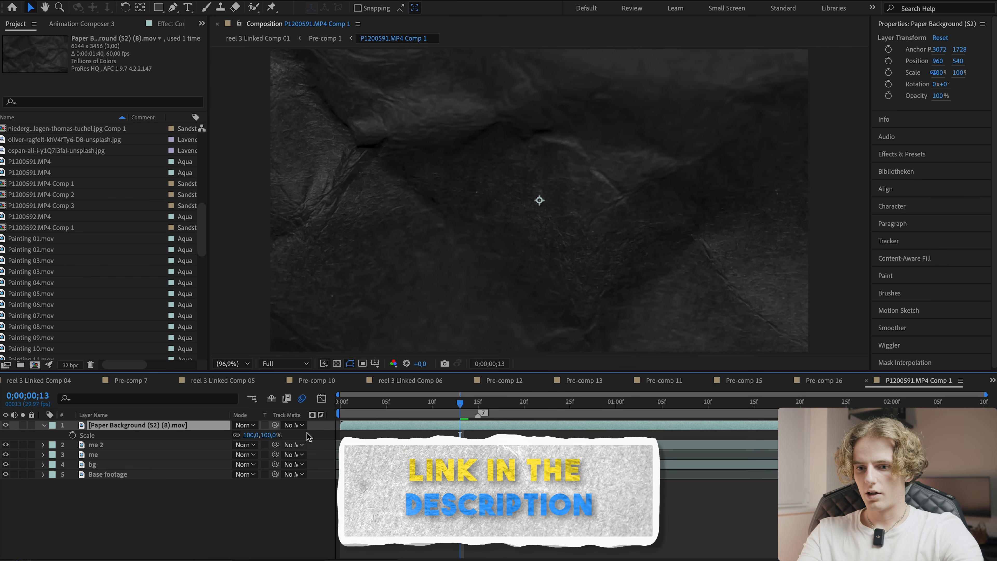
{"action": "left_click_drag", "start_coordinate": [259, 435], "coordinate": [3, 443]}
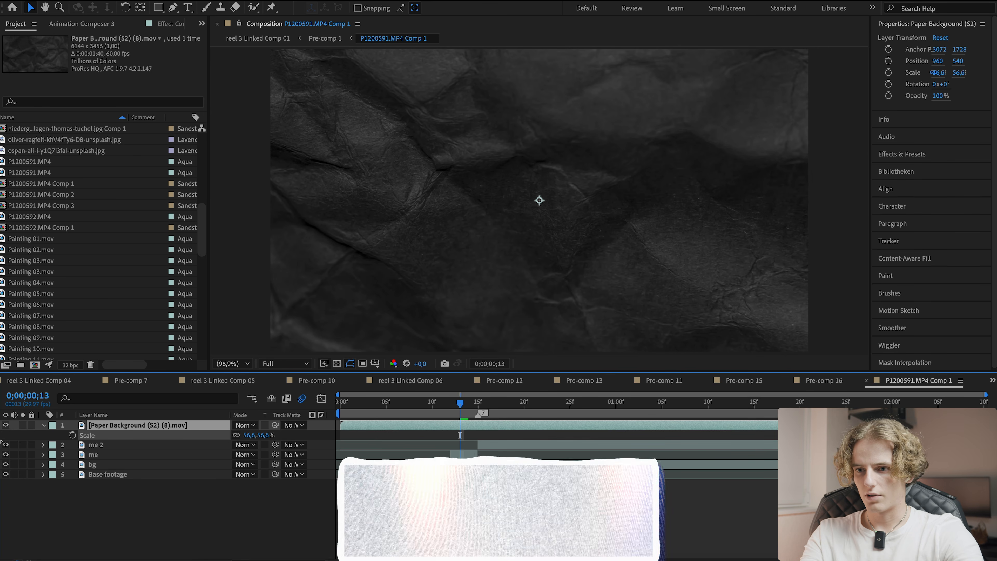
{"action": "left_click_drag", "start_coordinate": [250, 434], "coordinate": [226, 432]}
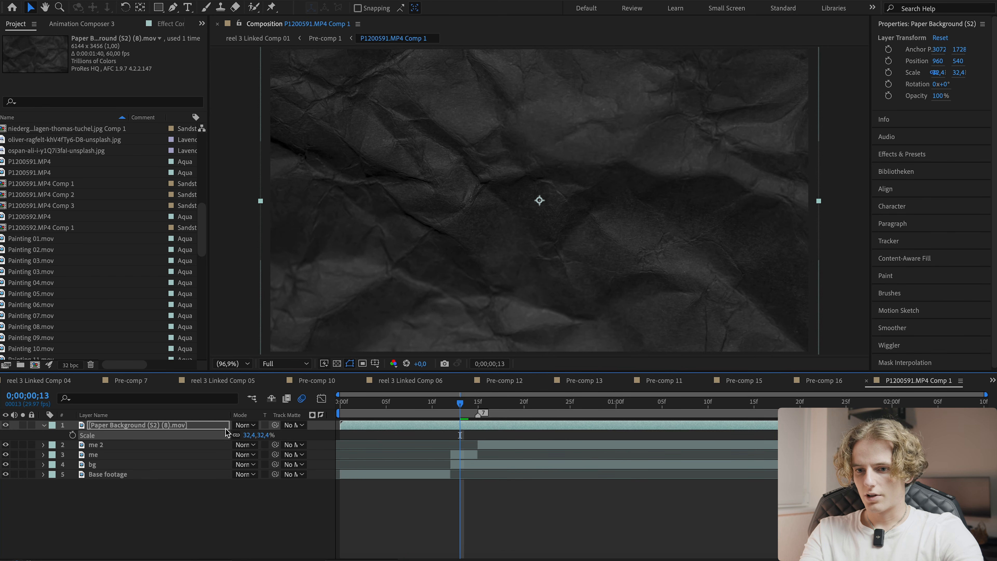
{"action": "type", "text": "3"}
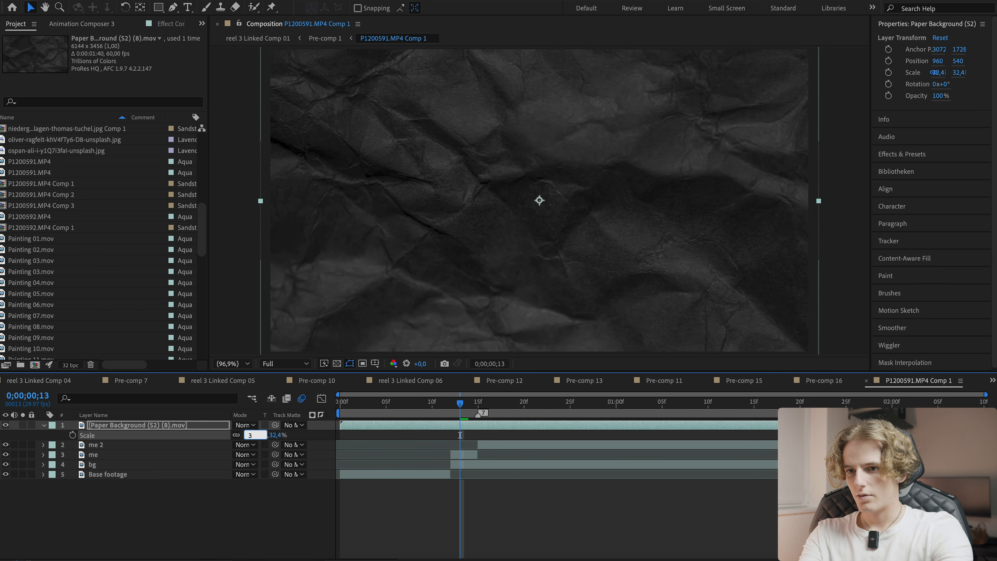
{"action": "type", "text": "0"}
{"action": "key", "text": "Return"}
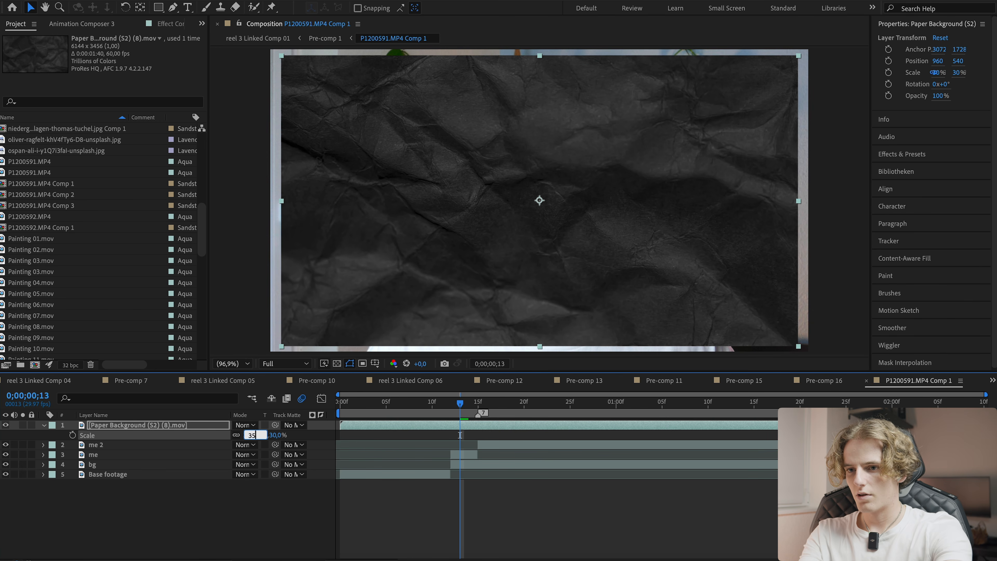
{"action": "type", "text": "35"}
{"action": "key", "text": "Return"}
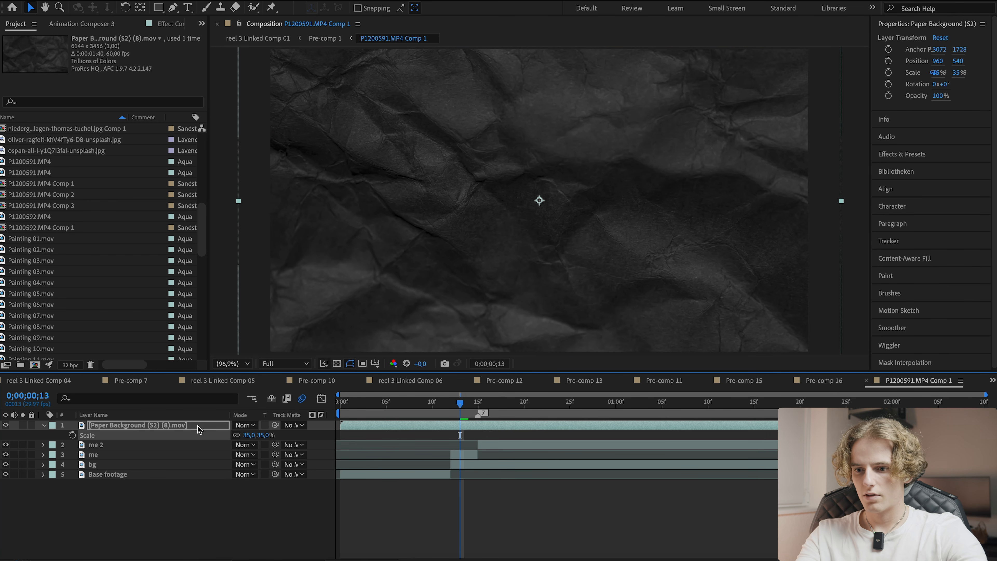
- Duplicate the paper layer and pre-compose both copies into a composition named paper texture 1
{"action": "key", "text": "ctrl+d"}
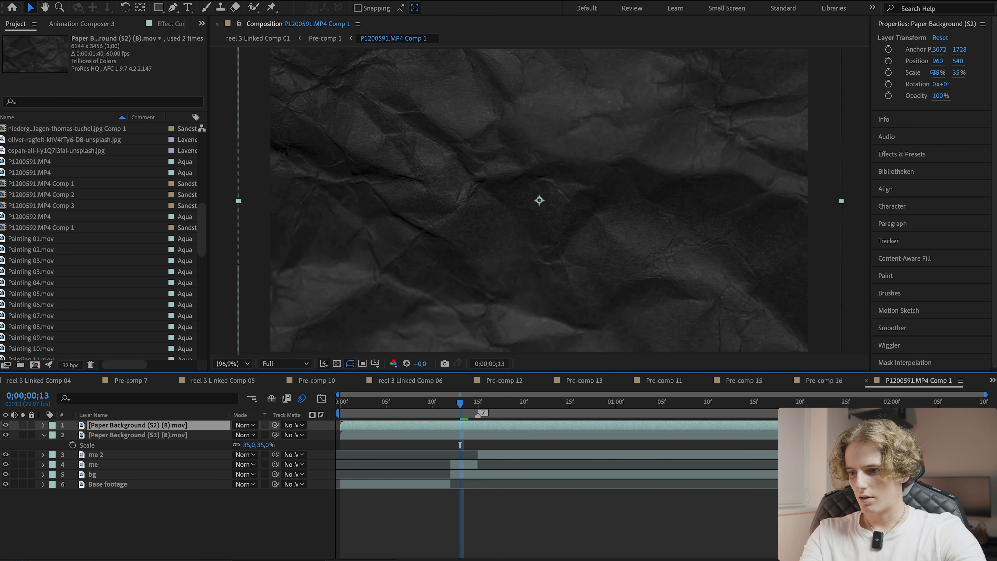
{"action": "left_click_drag", "start_coordinate": [341, 425], "coordinate": [737, 433]}
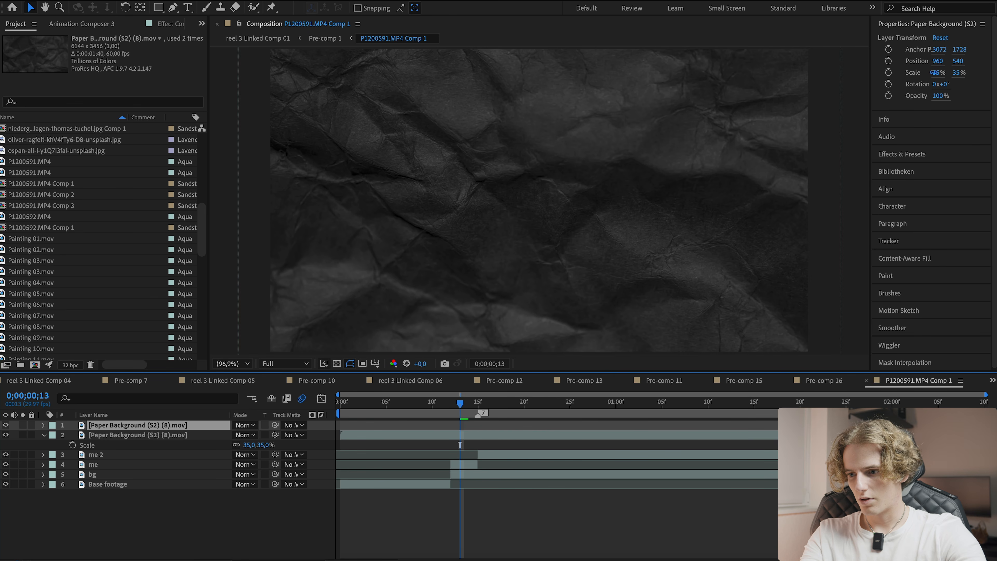
{"action": "left_click", "coordinate": [721, 430], "text": "shift"}
{"action": "key", "text": "ctrl+shift+c"}
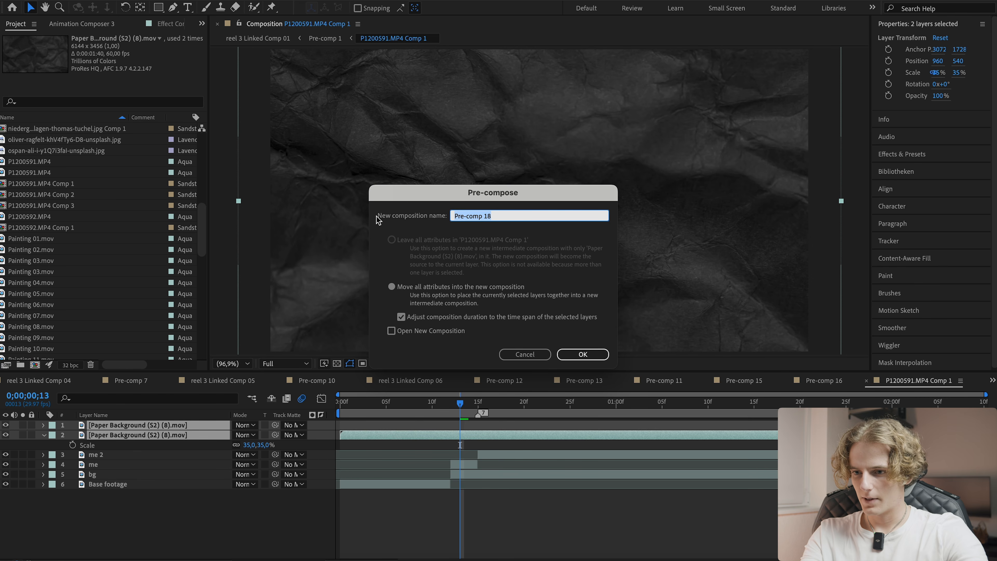
{"action": "type", "text": "pa"}
{"action": "type", "text": "per"}
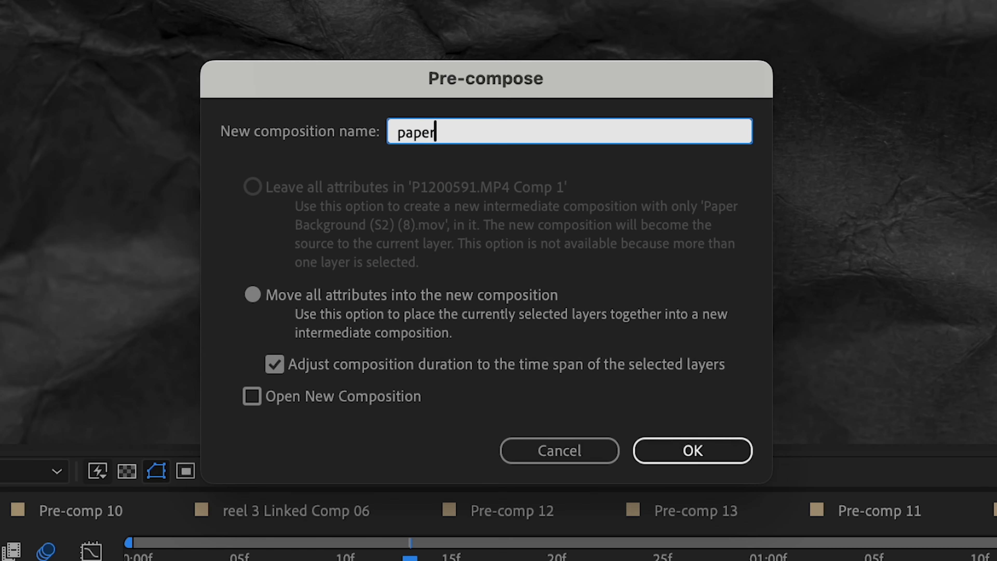
{"action": "type", "text": " texture 1"}
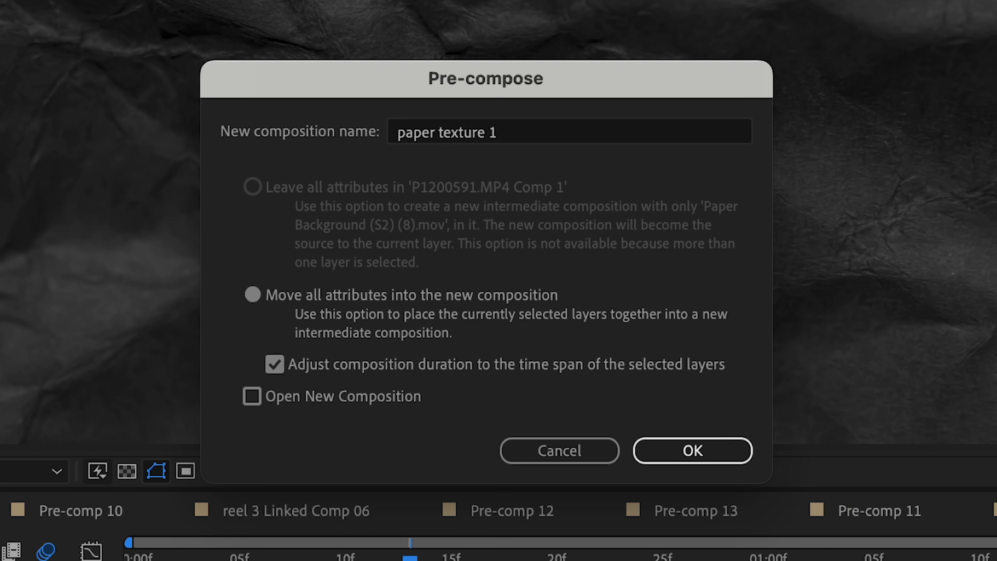
{"action": "key", "text": "Return"}
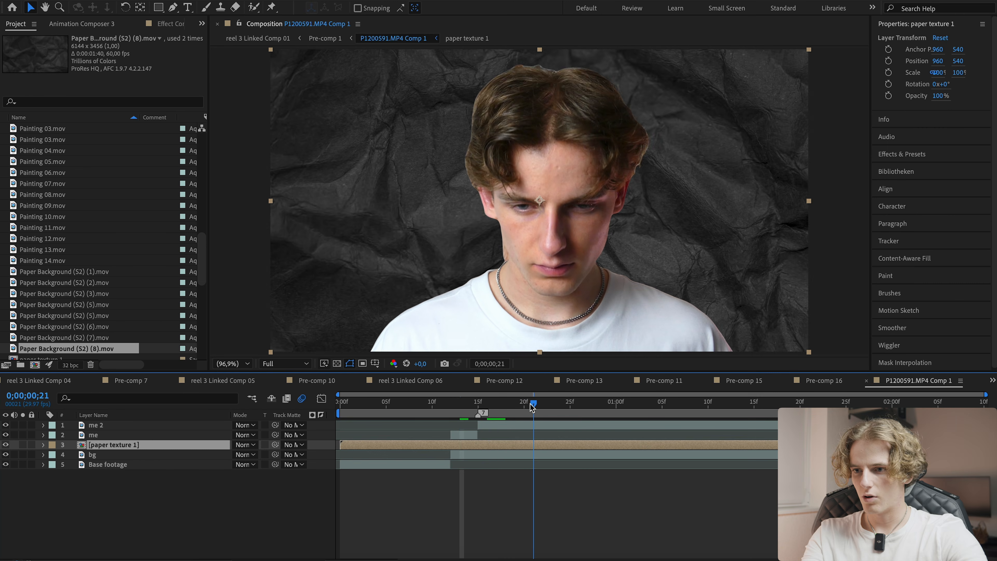
- Split the paper texture 1 layer at frame 12 and delete its earlier part
{"action": "left_click", "coordinate": [534, 490]}
{"action": "key", "text": "space"}
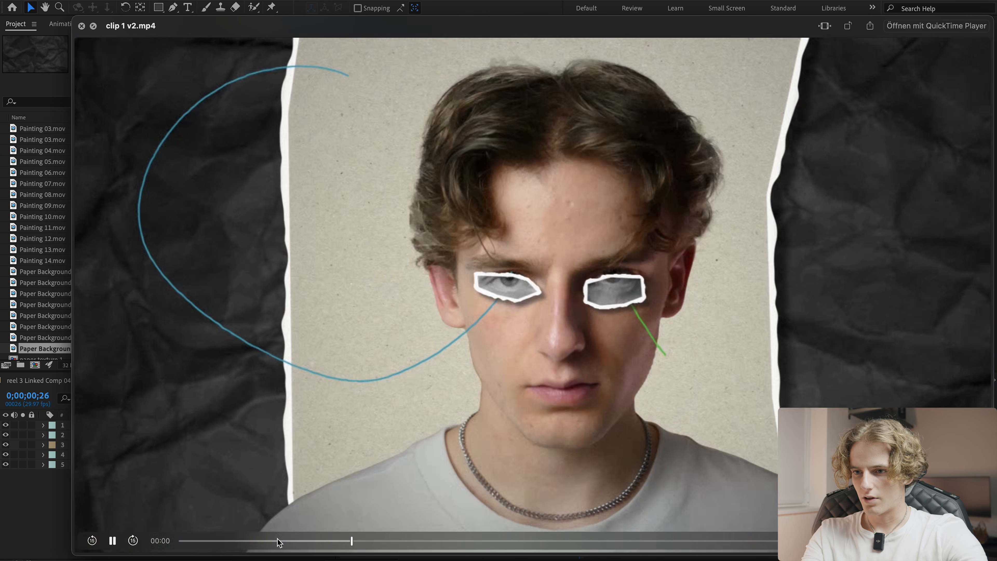
{"action": "left_click_drag", "start_coordinate": [331, 538], "coordinate": [440, 524]}
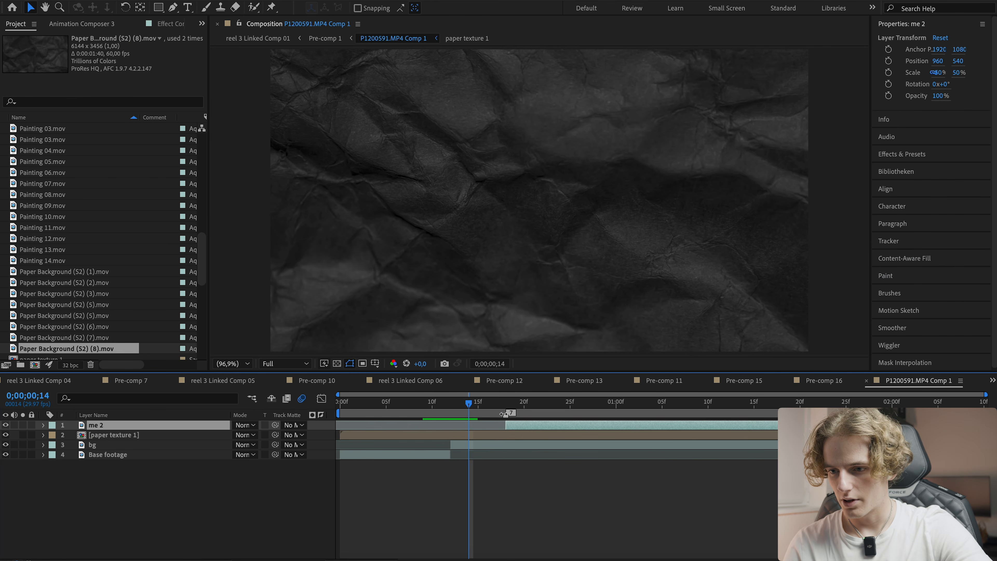
{"action": "left_click", "coordinate": [510, 405]}
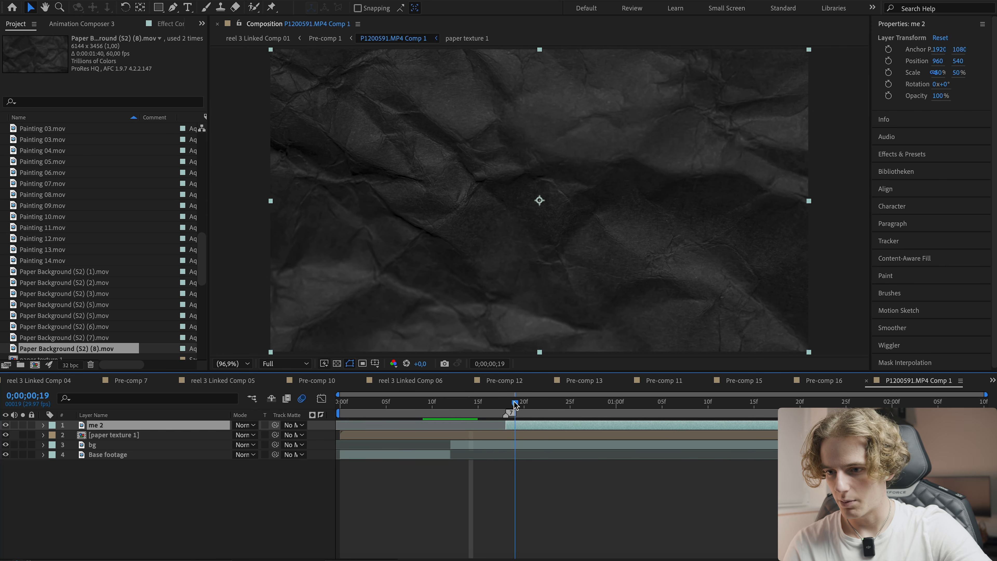
{"action": "left_click", "coordinate": [454, 409]}
{"action": "left_click", "coordinate": [455, 435]}
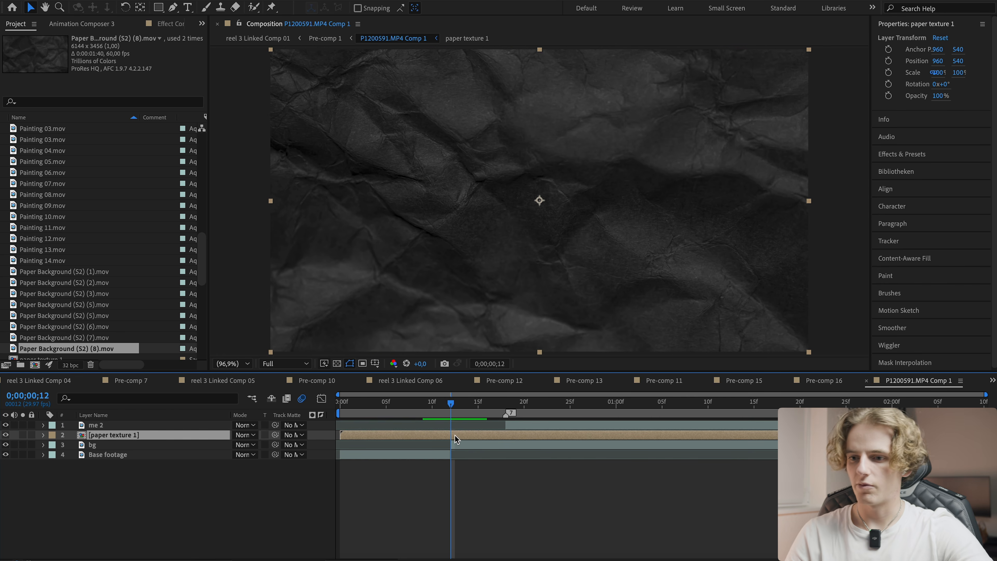
{"action": "key", "text": "super+shift+d"}
{"action": "left_click", "coordinate": [412, 446]}
{"action": "key", "text": "Delete"}
{"action": "left_click_drag", "start_coordinate": [455, 408], "coordinate": [512, 403]}
{"action": "left_click", "coordinate": [492, 436]}
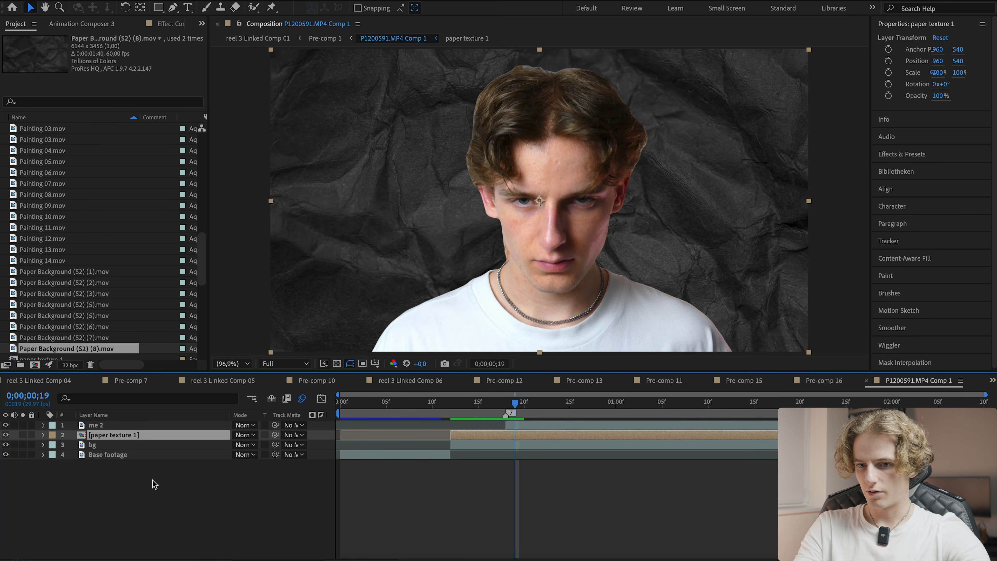
- Save the project and draw a closed, jagged Pen mask surrounding the whole paper texture beyond the frame edges
{"action": "scroll", "coordinate": [287, 99], "scroll_direction": "down", "scroll_amount": 1}
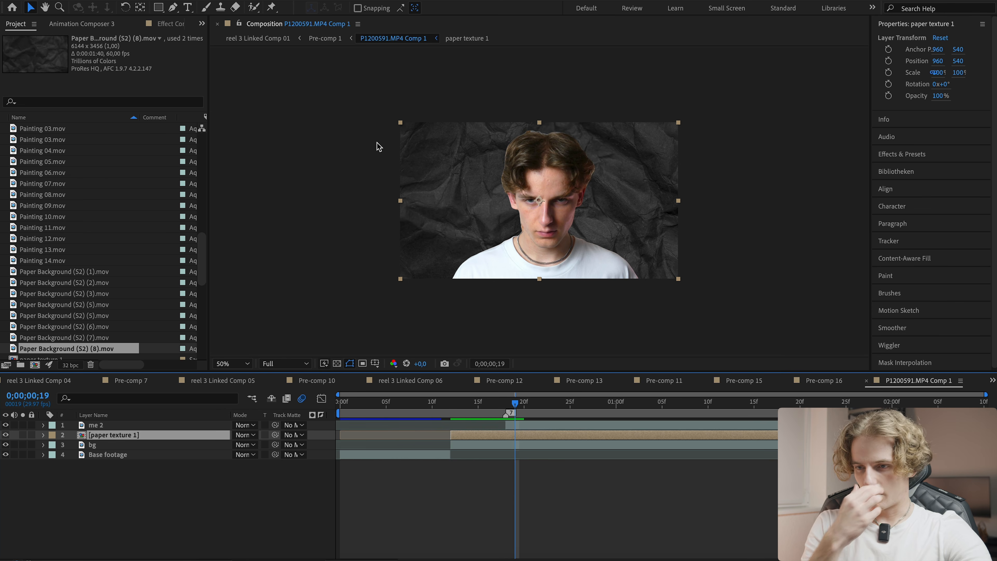
{"action": "key", "text": "ctrl+s"}
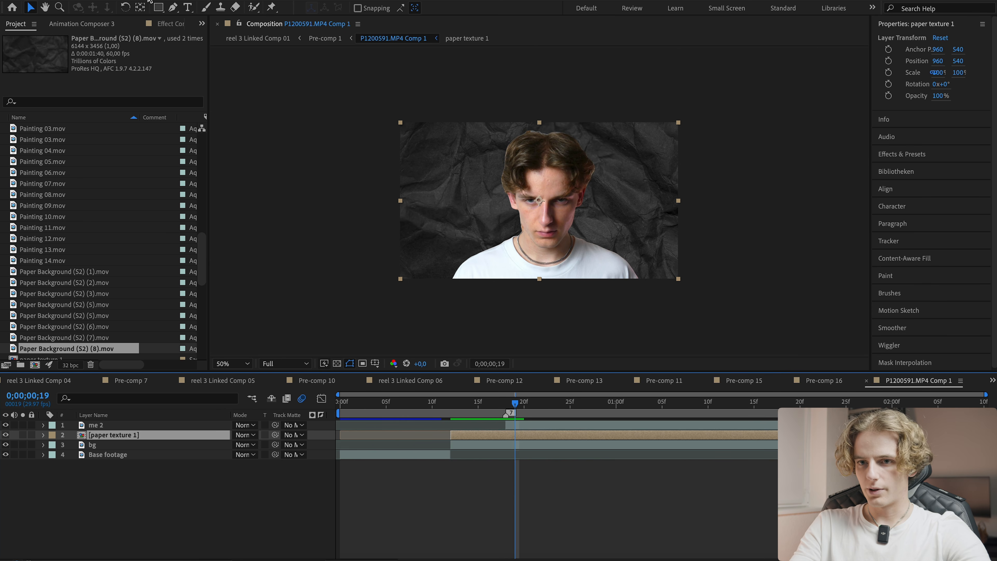
{"action": "left_click", "coordinate": [173, 8]}
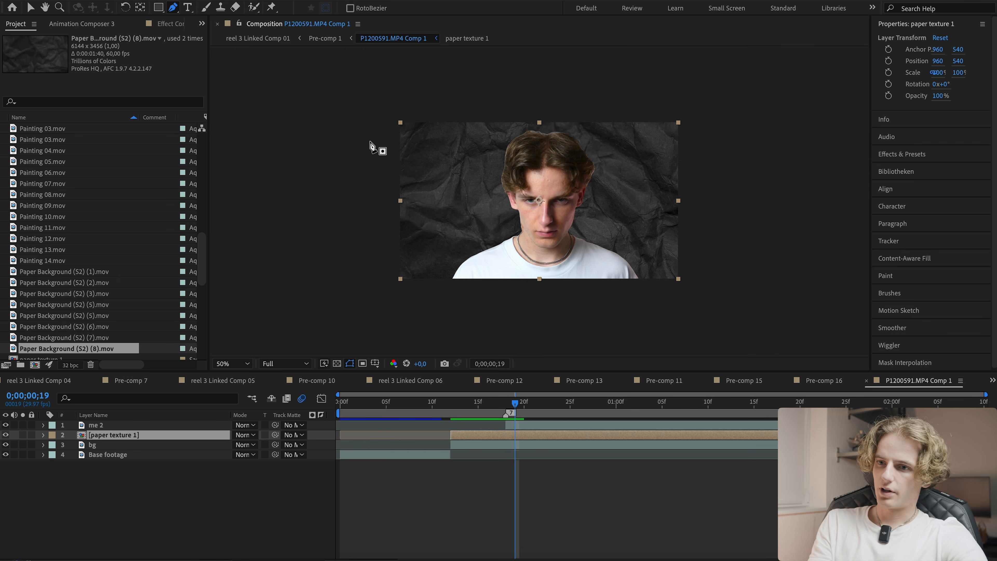
{"action": "left_click", "coordinate": [390, 146]}
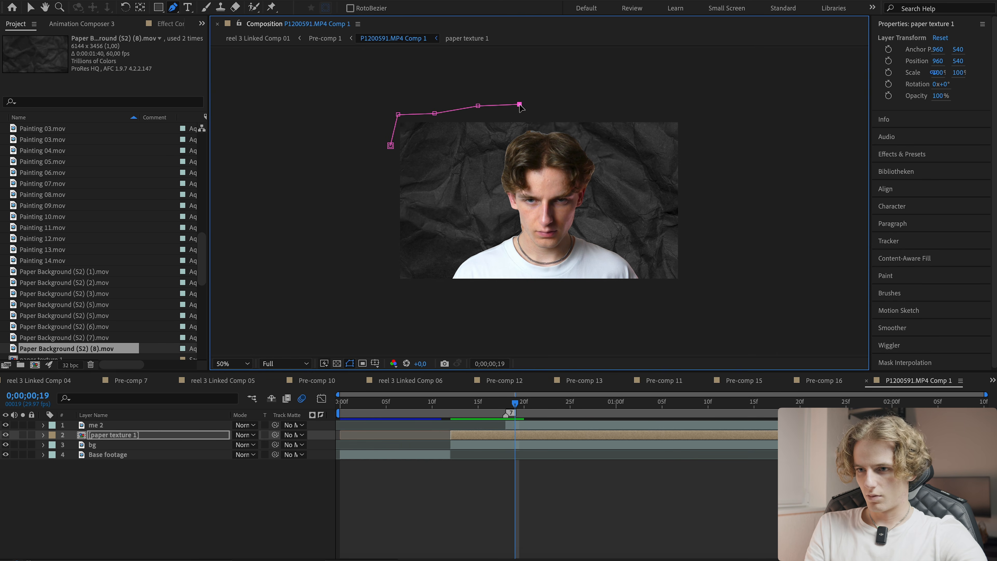
{"action": "left_click", "coordinate": [549, 109]}
{"action": "left_click", "coordinate": [604, 102]}
{"action": "left_click", "coordinate": [683, 106]}
{"action": "left_click", "coordinate": [708, 129]}
{"action": "left_click", "coordinate": [700, 173]}
{"action": "left_click", "coordinate": [702, 230]}
{"action": "left_click", "coordinate": [688, 275]}
{"action": "left_click", "coordinate": [680, 299]}
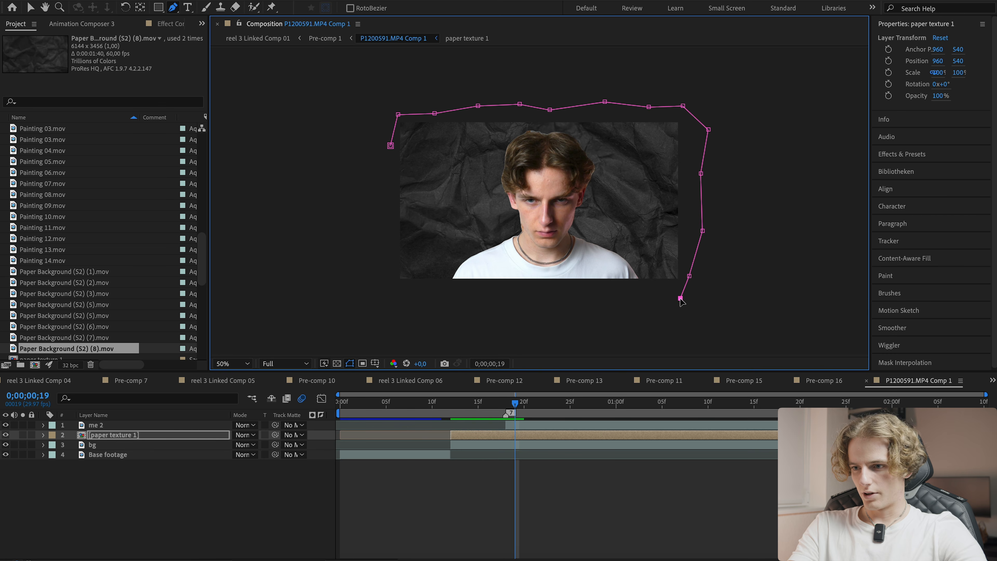
{"action": "left_click", "coordinate": [536, 296]}
{"action": "left_click", "coordinate": [460, 306]}
{"action": "left_click", "coordinate": [418, 295]}
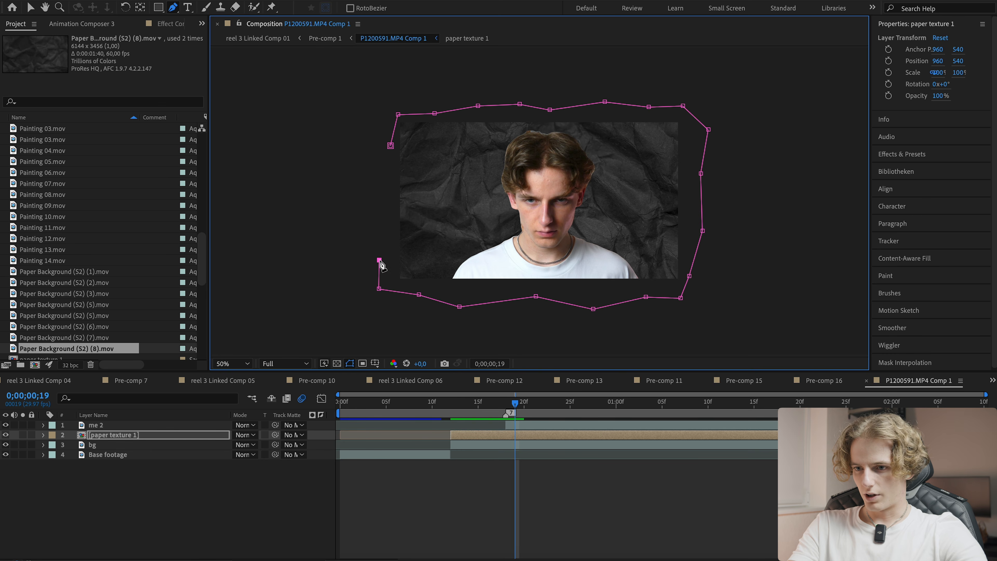
{"action": "left_click", "coordinate": [390, 146]}
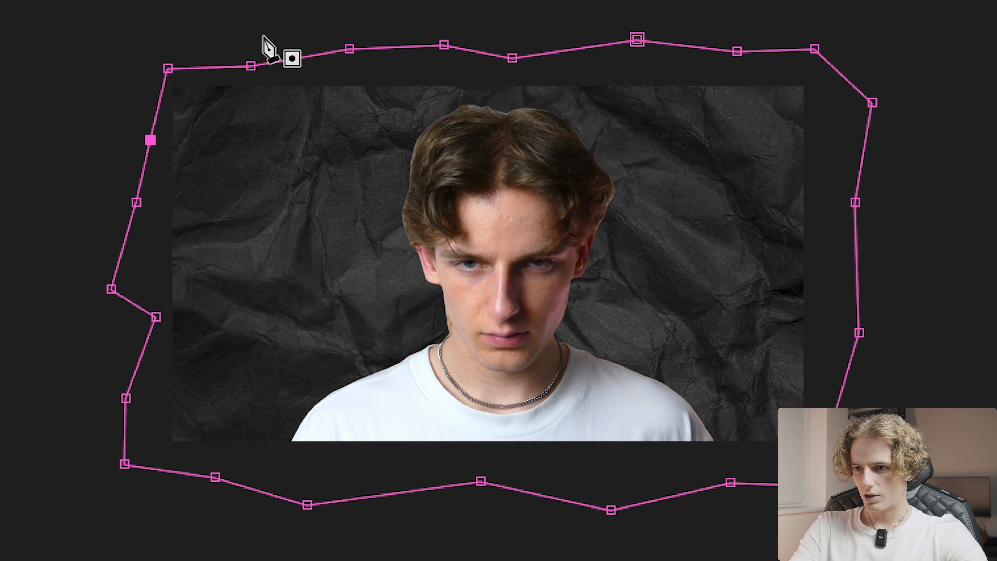
- Set a Mask Path keyframe for the paper texture mask at frame 19
{"action": "left_click", "coordinate": [235, 363]}
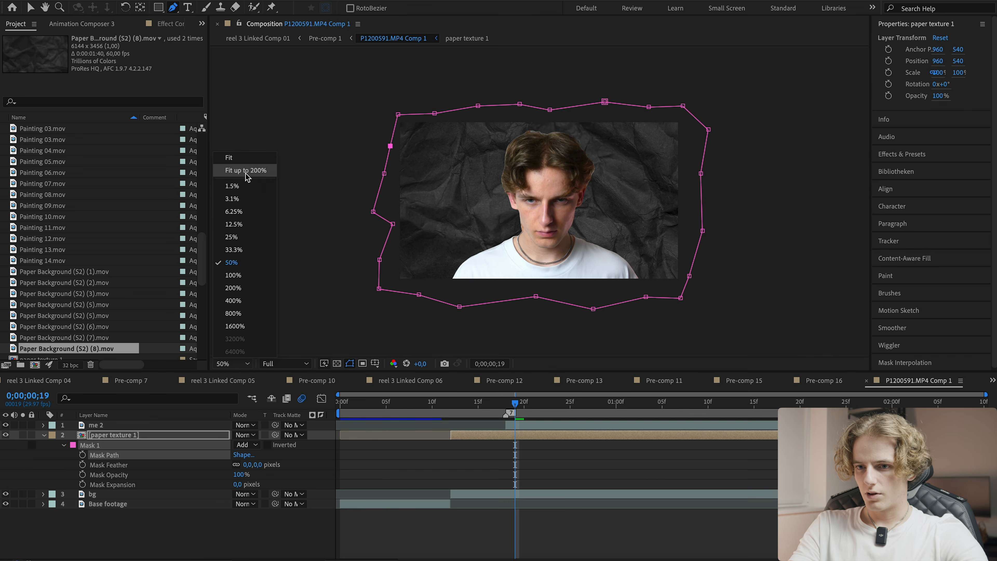
{"action": "left_click", "coordinate": [252, 173]}
{"action": "left_click", "coordinate": [82, 454]}
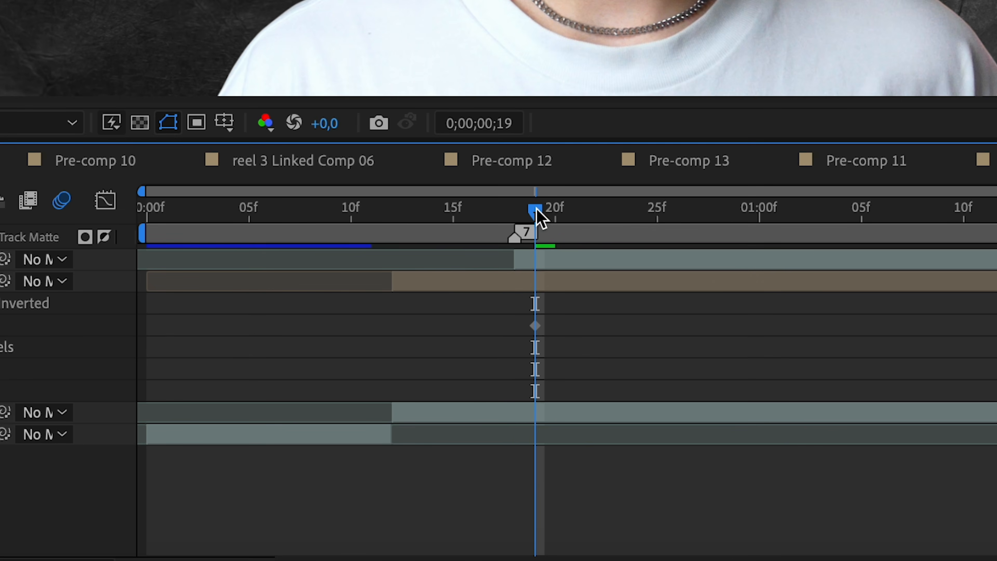
- At frame 17, drag the mask's left-side points inward onto the frame
{"action": "left_click_drag", "start_coordinate": [536, 208], "coordinate": [496, 209]}
{"action": "left_click", "coordinate": [494, 286]}
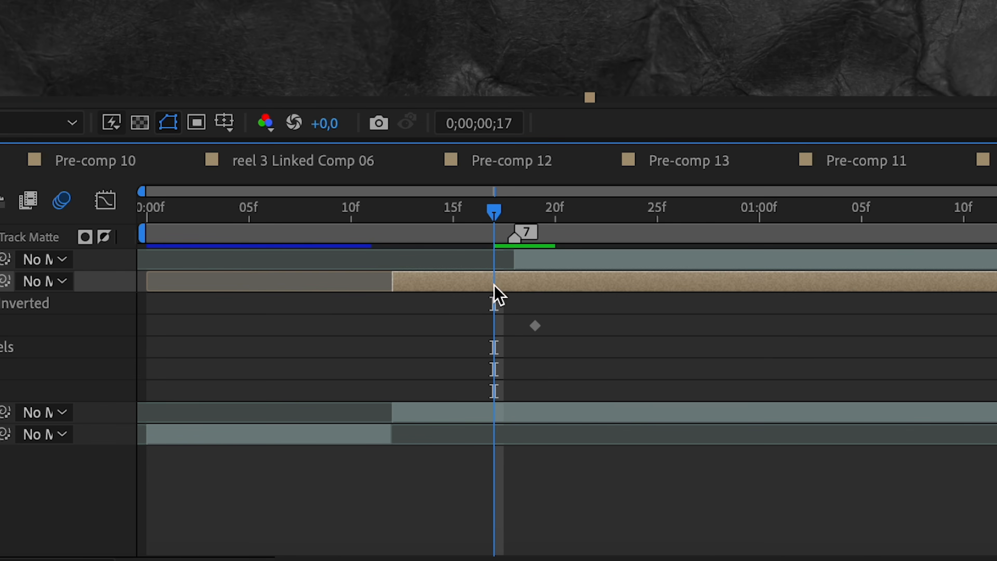
{"action": "scroll", "coordinate": [589, 48], "scroll_direction": "down", "scroll_amount": 2}
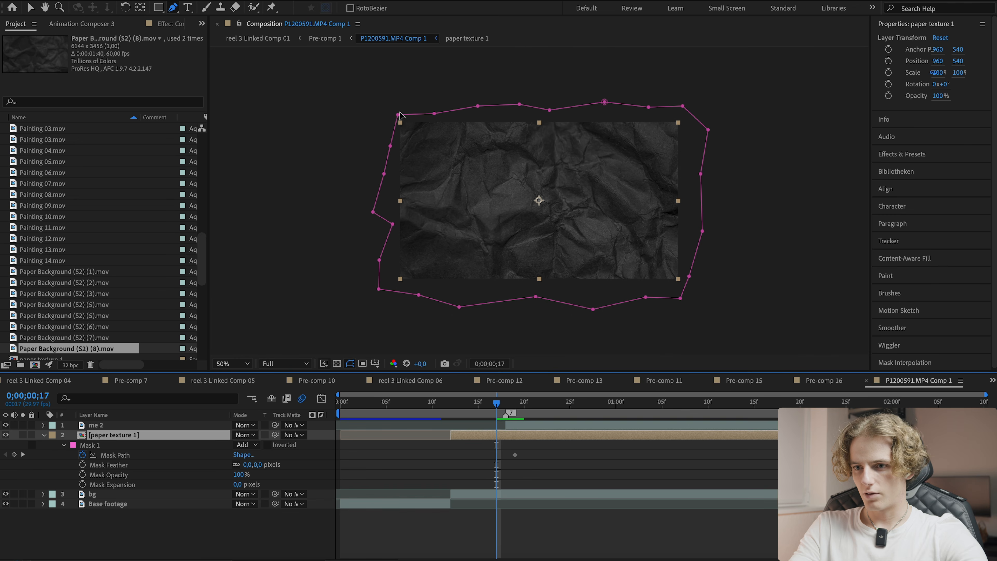
{"action": "left_click_drag", "start_coordinate": [400, 112], "coordinate": [417, 188]}
{"action": "left_click_drag", "start_coordinate": [371, 211], "coordinate": [422, 235]}
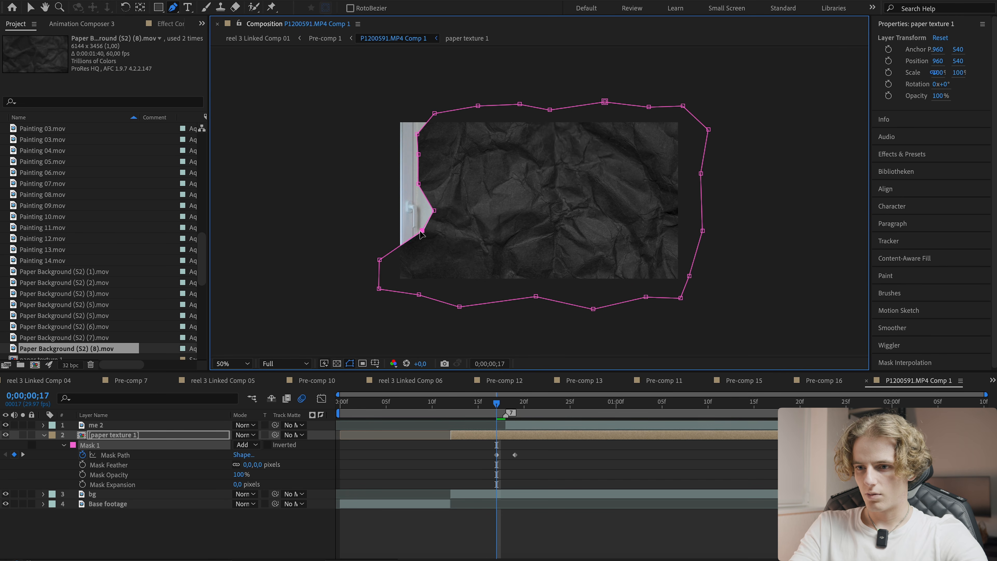
{"action": "left_click_drag", "start_coordinate": [380, 261], "coordinate": [427, 285]}
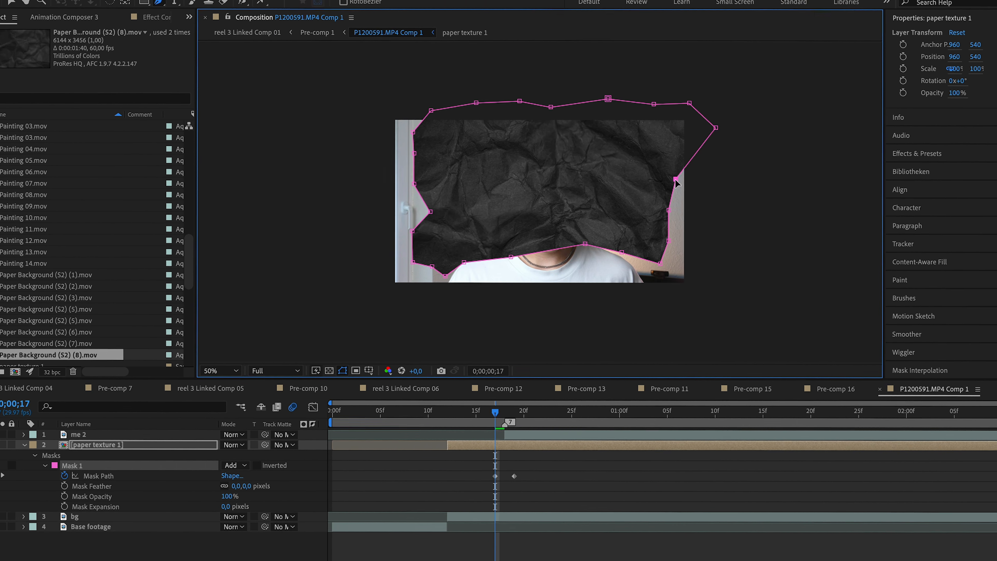
- Pull the mask's right and top points inward so the paper covers mainly the centre
{"action": "left_click_drag", "start_coordinate": [700, 174], "coordinate": [676, 178]}
{"action": "left_click_drag", "start_coordinate": [716, 128], "coordinate": [663, 137]}
{"action": "left_click_drag", "start_coordinate": [689, 103], "coordinate": [643, 134]}
{"action": "left_click_drag", "start_coordinate": [608, 99], "coordinate": [607, 128]}
{"action": "left_click_drag", "start_coordinate": [520, 102], "coordinate": [520, 135]}
{"action": "left_click_drag", "start_coordinate": [477, 102], "coordinate": [479, 134]}
{"action": "left_click_drag", "start_coordinate": [431, 111], "coordinate": [450, 133]}
- At frame 15, pull the paper mask's upper-left point down and inward onto the frame
{"action": "left_click_drag", "start_coordinate": [496, 413], "coordinate": [478, 420]}
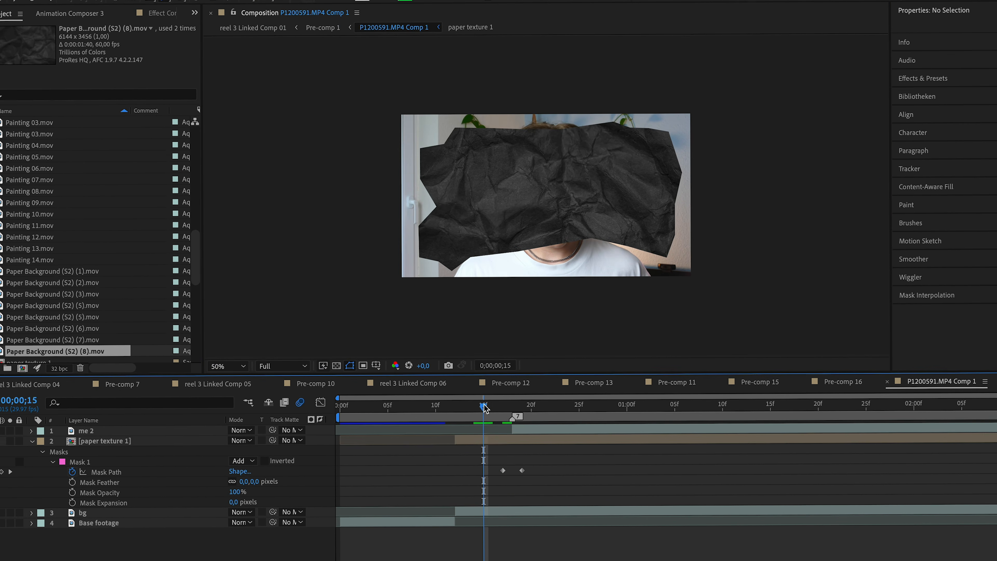
{"action": "left_click", "coordinate": [486, 440]}
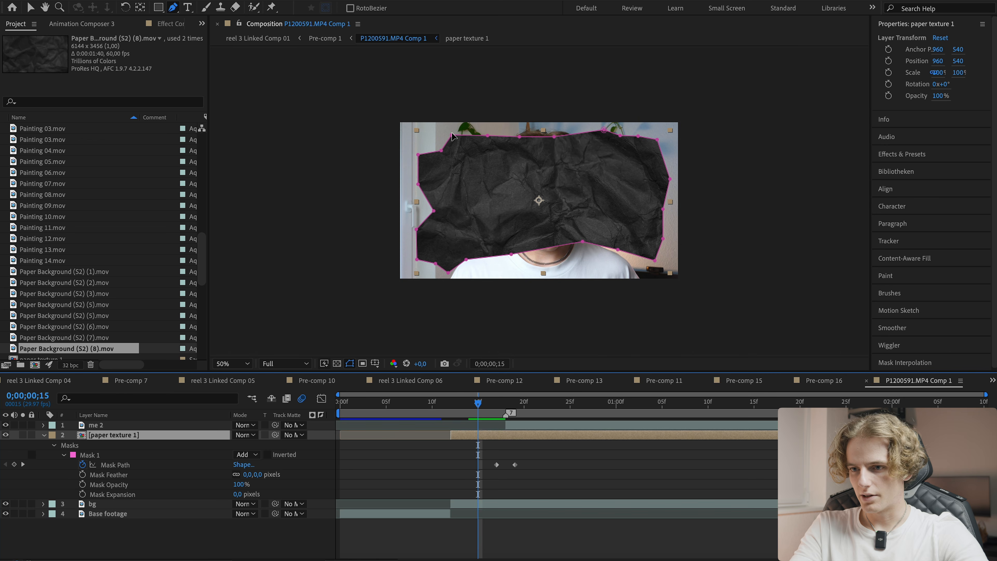
{"action": "left_click_drag", "start_coordinate": [451, 134], "coordinate": [456, 190]}
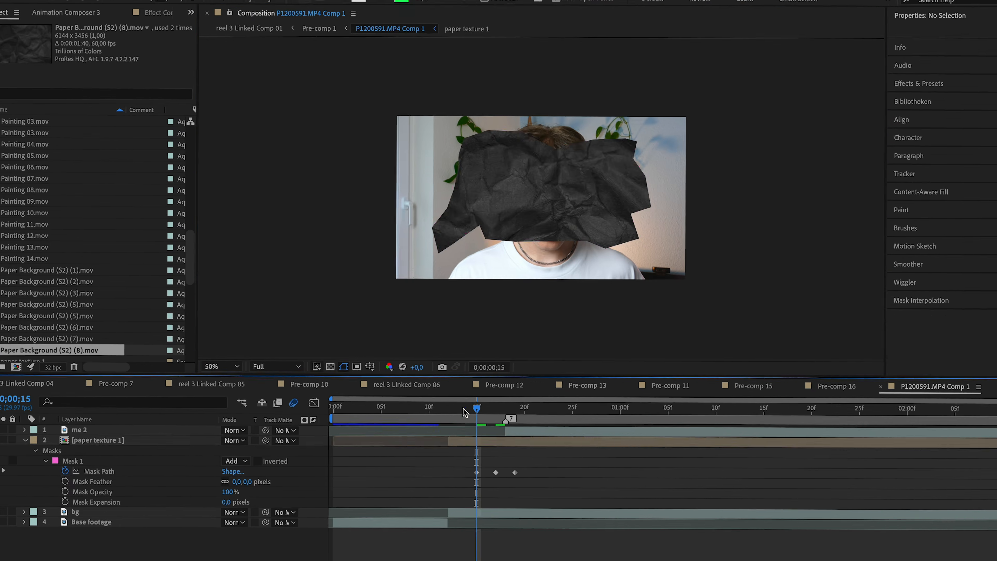
- At frame 12, drag the mask's points inward so the paper shrinks to a small patch over the face
{"action": "left_click", "coordinate": [459, 404]}
{"action": "left_click_drag", "start_coordinate": [624, 229], "coordinate": [588, 219]}
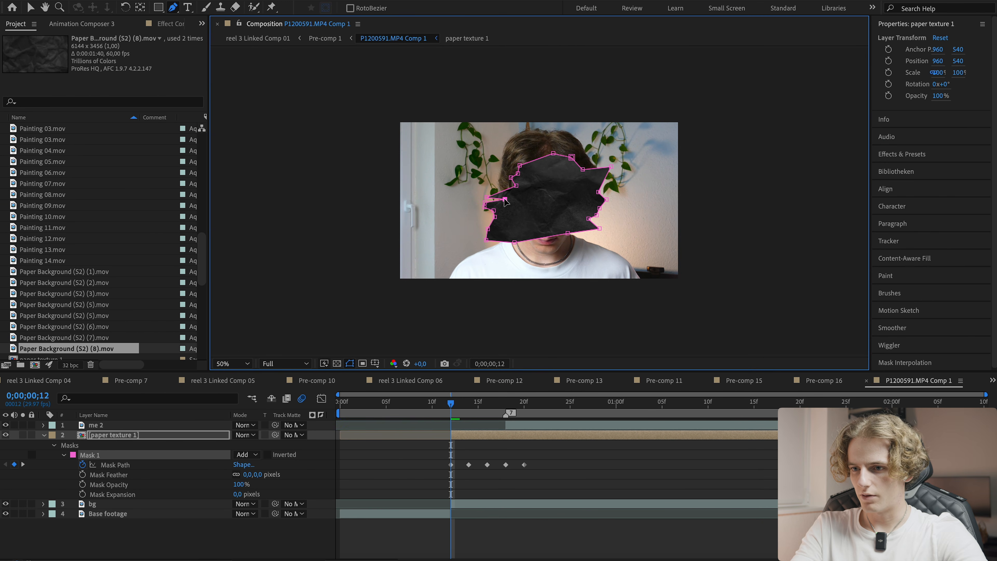
{"action": "left_click_drag", "start_coordinate": [485, 203], "coordinate": [521, 208]}
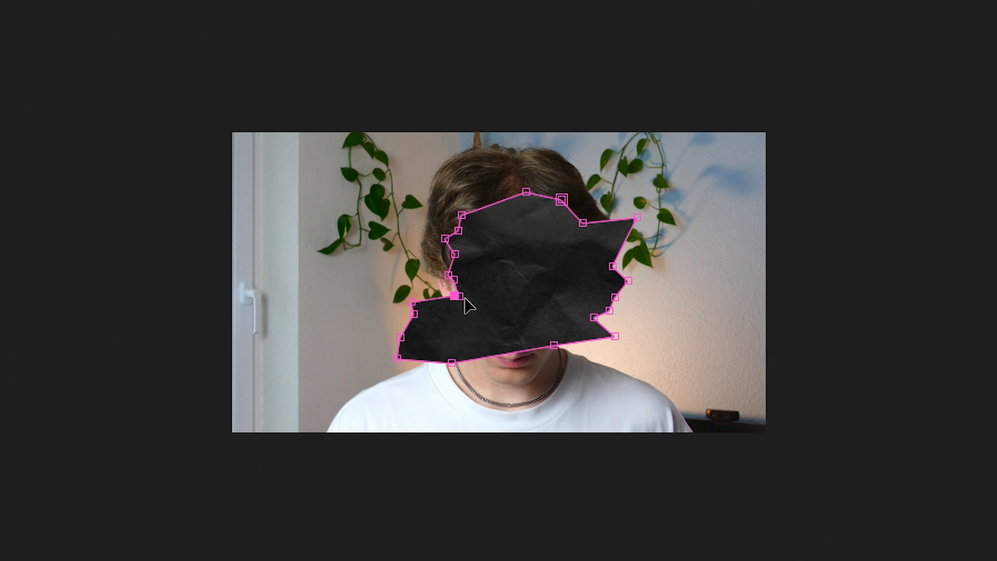
{"action": "left_click_drag", "start_coordinate": [464, 298], "coordinate": [473, 304]}
{"action": "left_click_drag", "start_coordinate": [411, 301], "coordinate": [486, 318]}
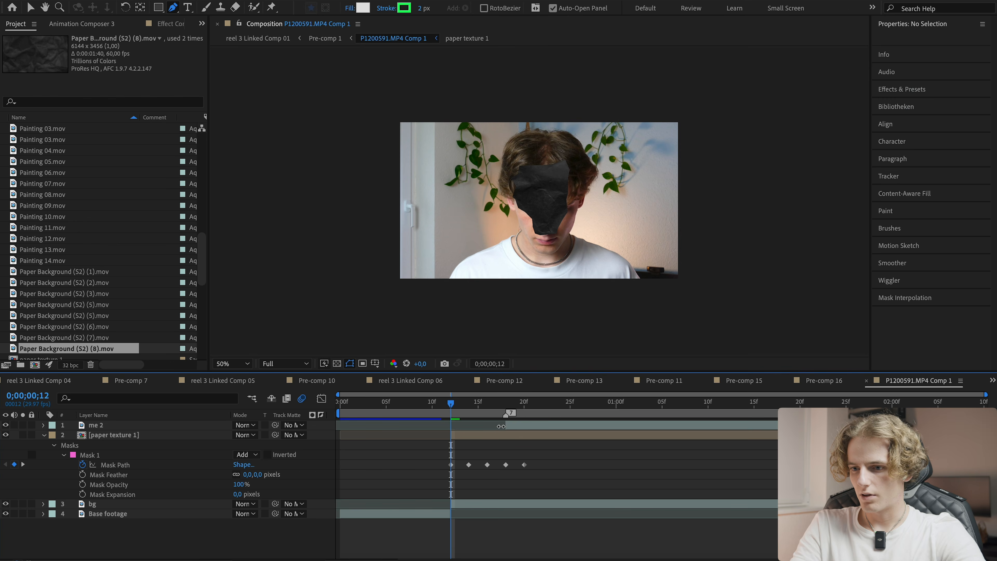
- Undo the accidental layer trim and save the project
{"action": "left_click_drag", "start_coordinate": [500, 426], "coordinate": [451, 426]}
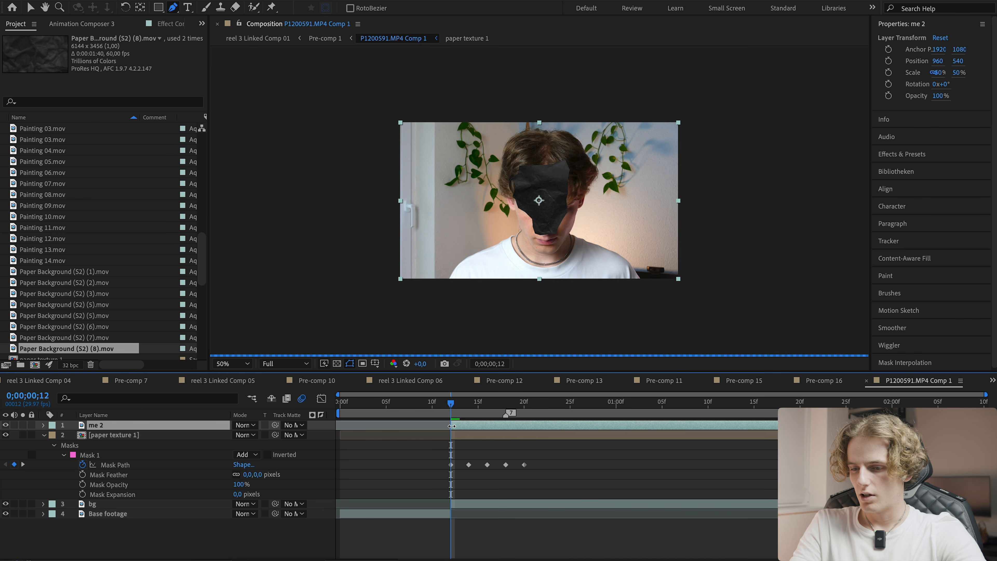
{"action": "key", "text": "ctrl+z"}
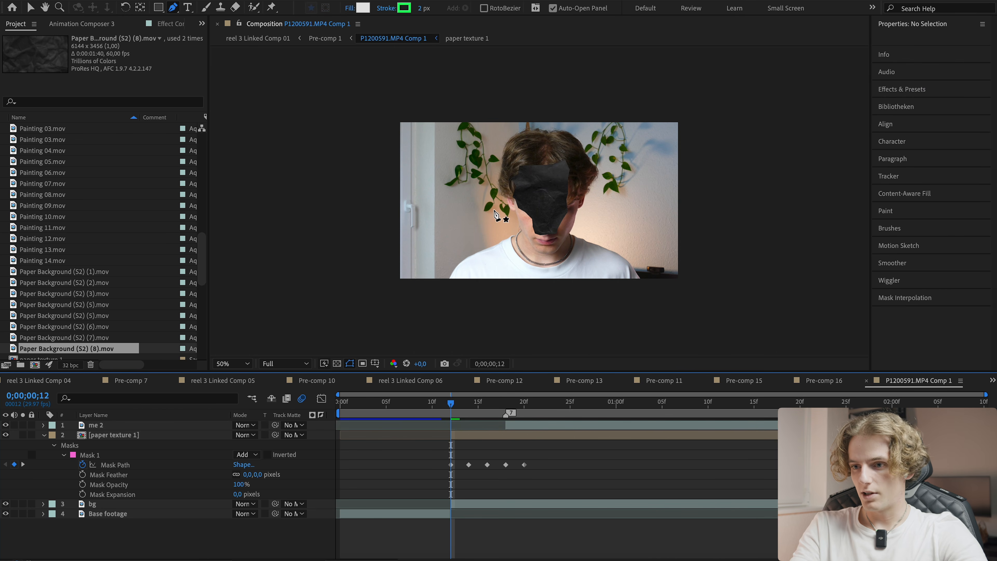
{"action": "key", "text": "ctrl+s"}
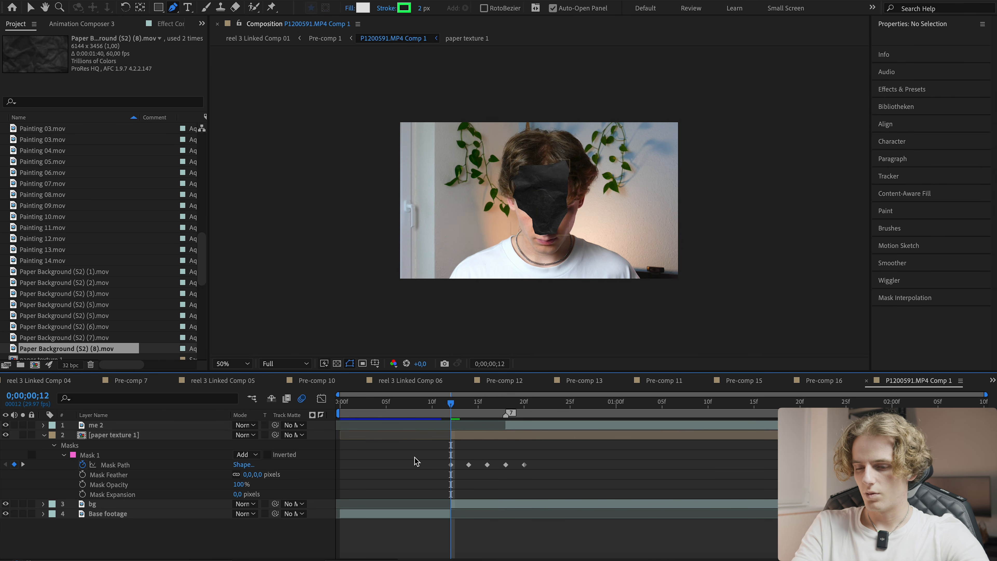
- Extend the 'me 2' layer's start back to frame 12 and split it at frame 18
{"action": "key", "text": "v"}
{"action": "left_click", "coordinate": [464, 439]}
{"action": "left_click", "coordinate": [515, 426]}
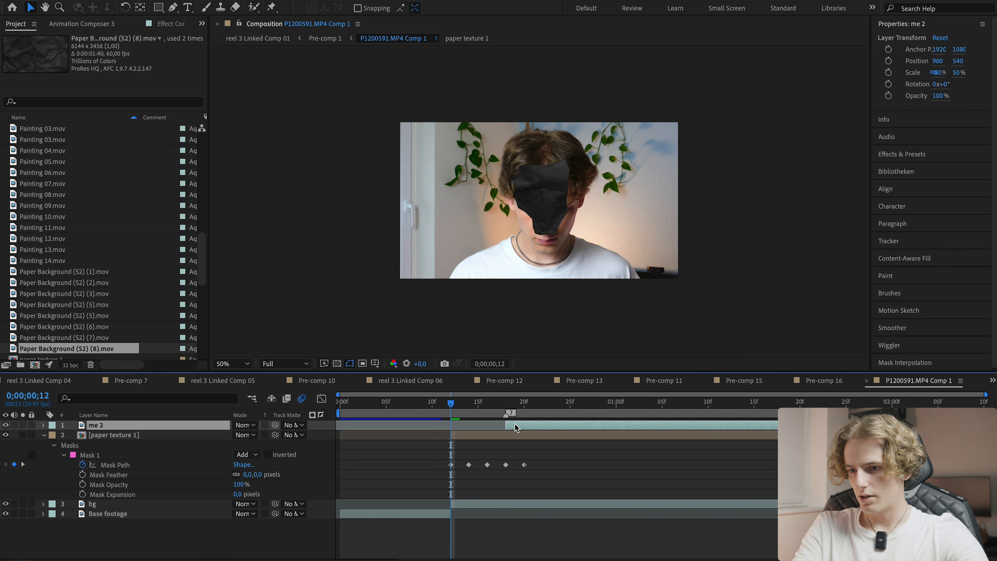
{"action": "left_click", "coordinate": [506, 403]}
{"action": "left_click_drag", "start_coordinate": [506, 423], "coordinate": [451, 423]}
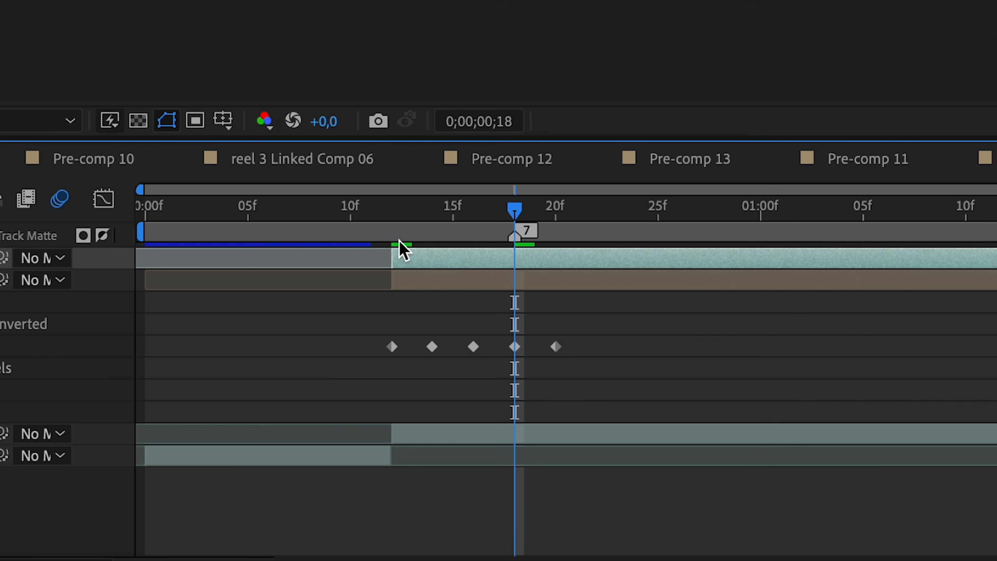
{"action": "key", "text": "ctrl+shift+d"}
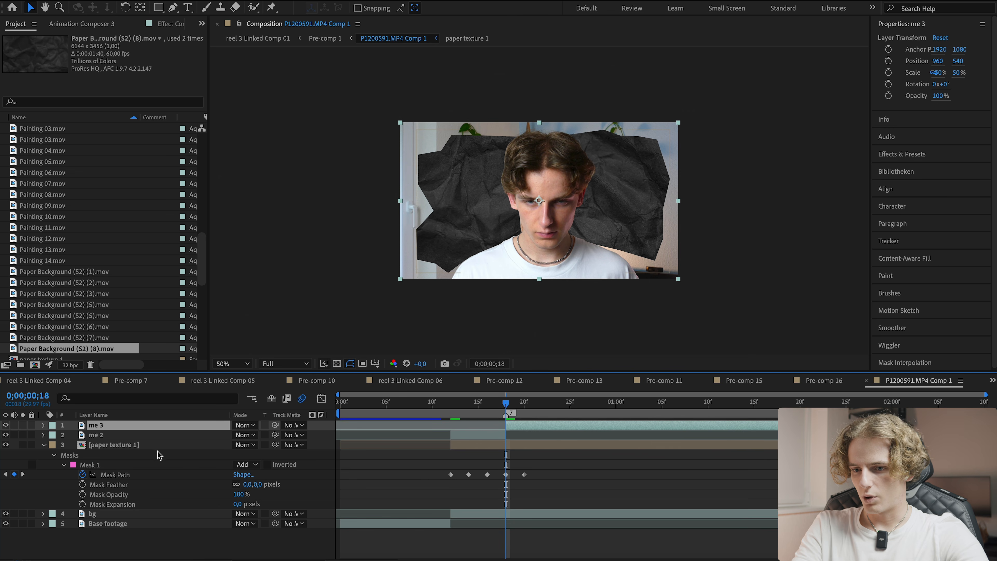
- Rename the upper split layer 'me paper' and the lower one 'me cutout'
{"action": "key", "text": "Return"}
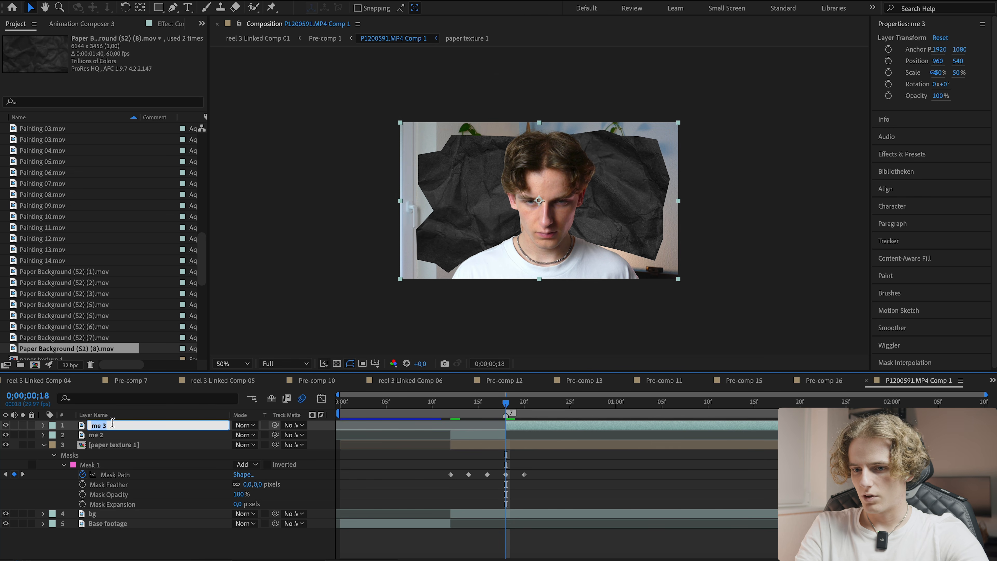
{"action": "type", "text": "me paper"}
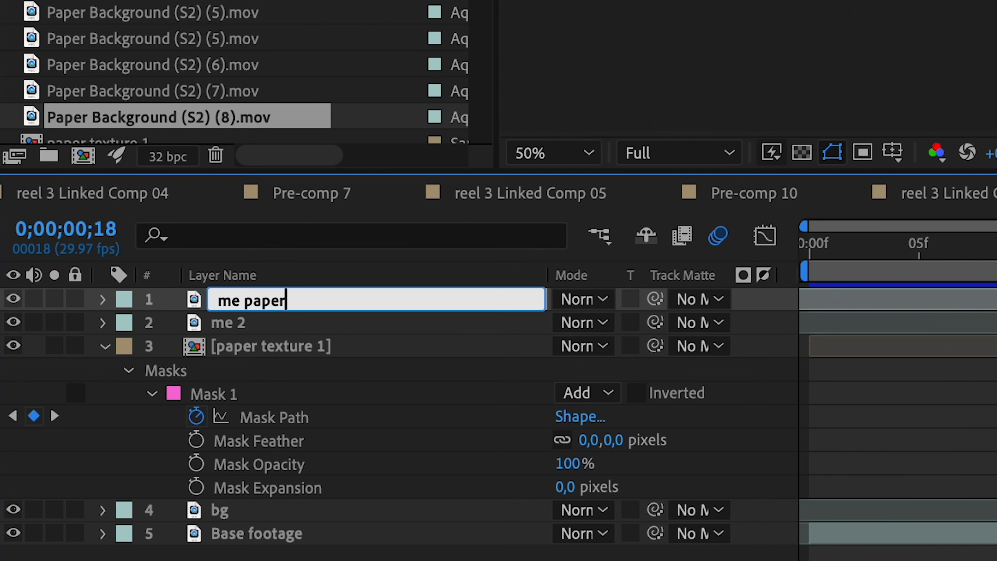
{"action": "key", "text": "Return"}
{"action": "key", "text": "ctrl+Down"}
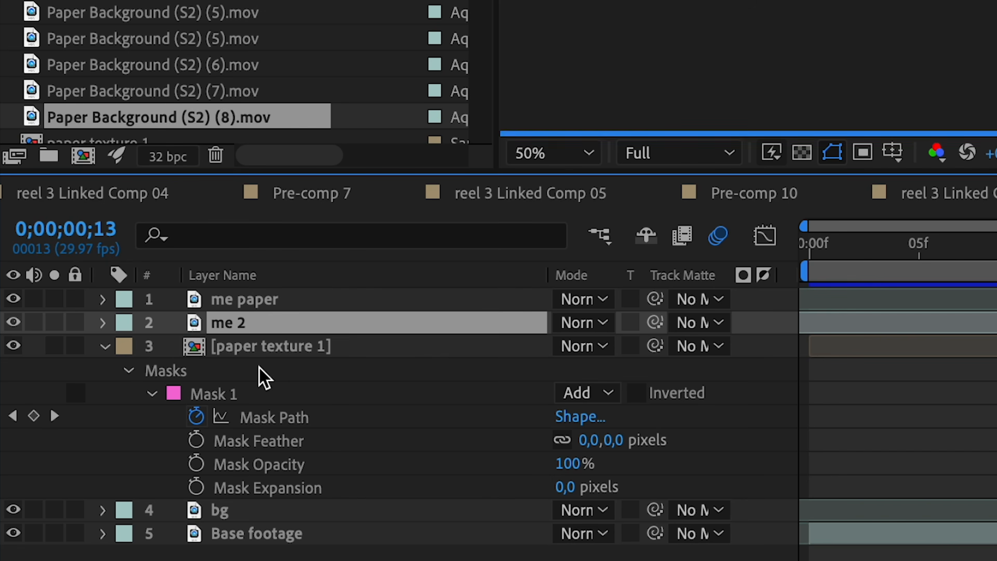
{"action": "key", "text": "Return"}
{"action": "type", "text": "me"}
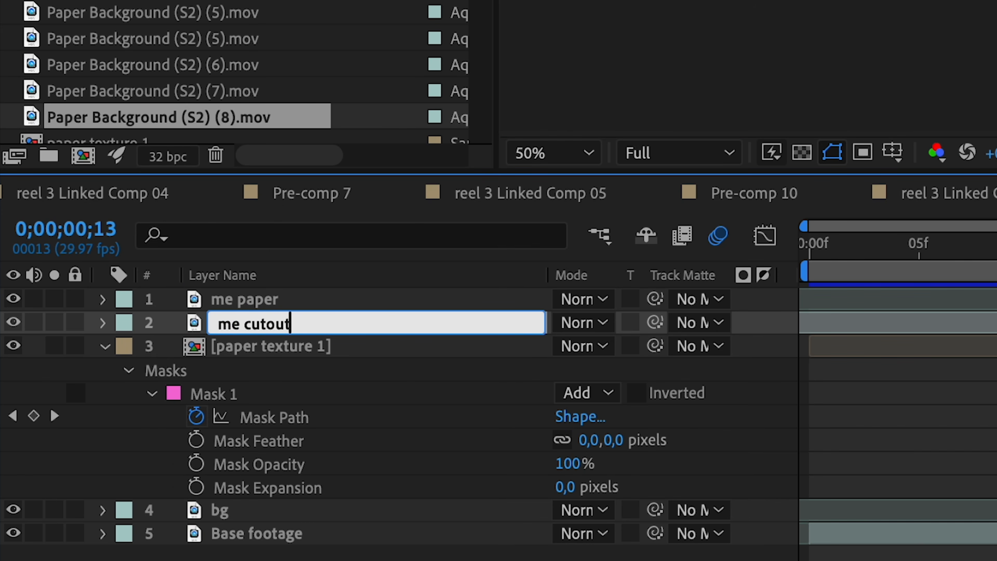
{"action": "key", "text": "Return"}
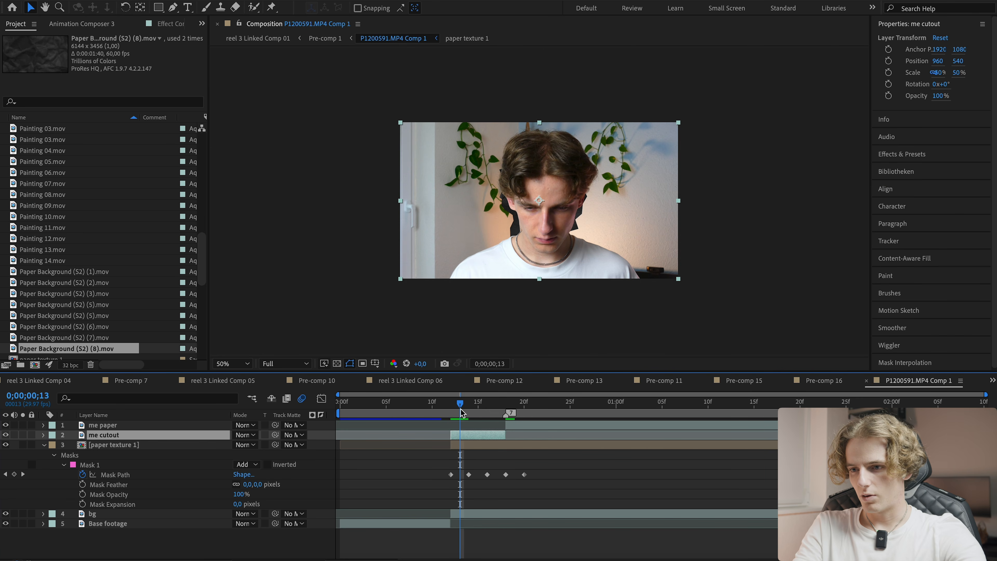
- Preview the paper reveal animation from frame 16
{"action": "left_click_drag", "start_coordinate": [461, 412], "coordinate": [487, 412]}
{"action": "left_click", "coordinate": [432, 465]}
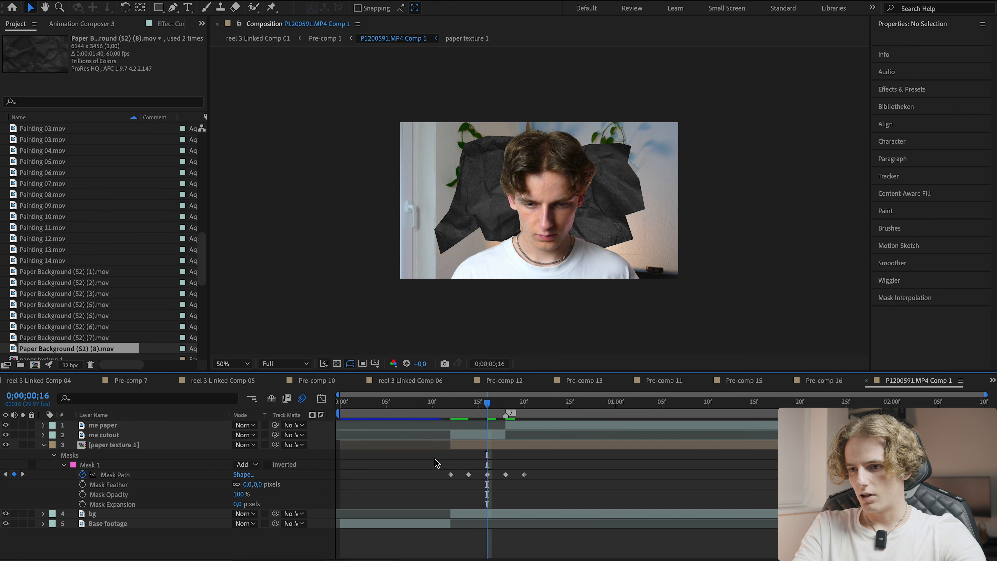
{"action": "key", "text": "space"}
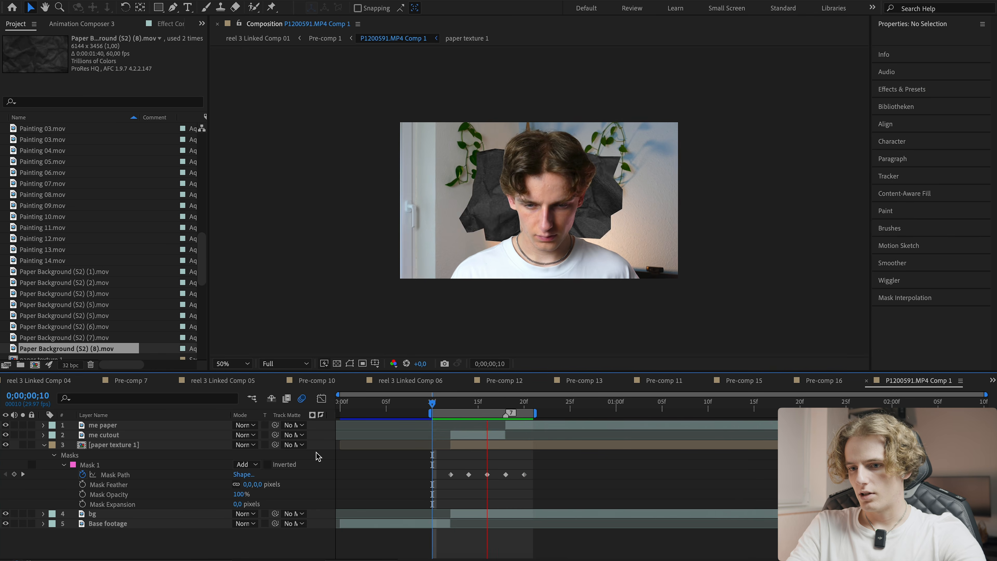
- Convert all the paper mask's Mask Path keyframes into hold keyframes
{"action": "left_click", "coordinate": [232, 363]}
{"action": "left_click", "coordinate": [251, 169]}
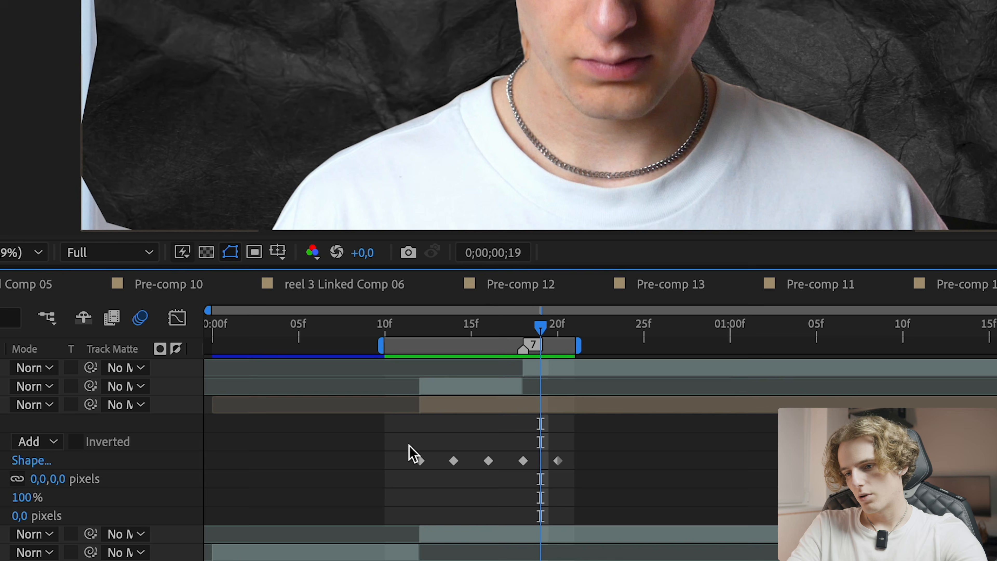
{"action": "left_click_drag", "start_coordinate": [445, 469], "coordinate": [531, 482]}
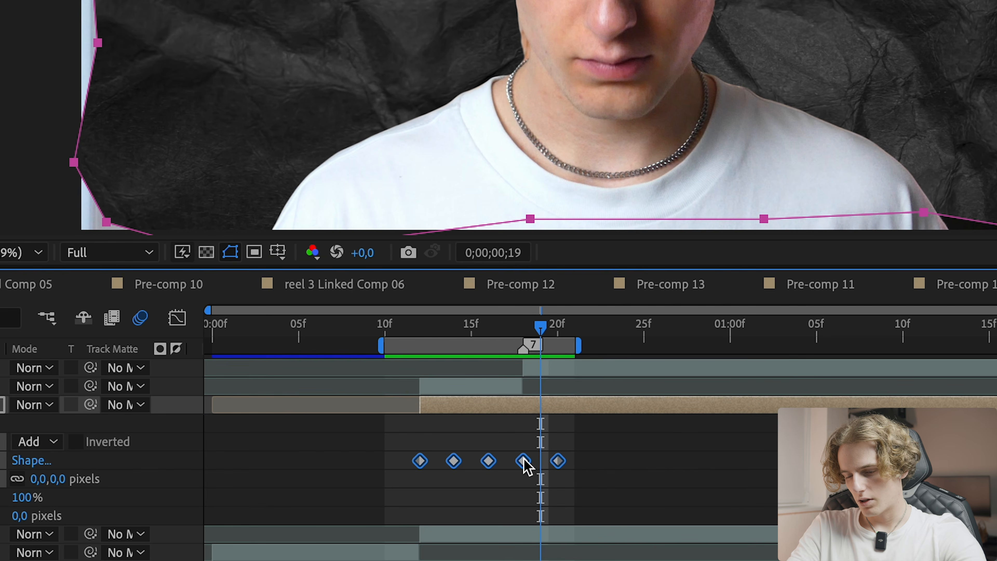
{"action": "right_click", "coordinate": [524, 464]}
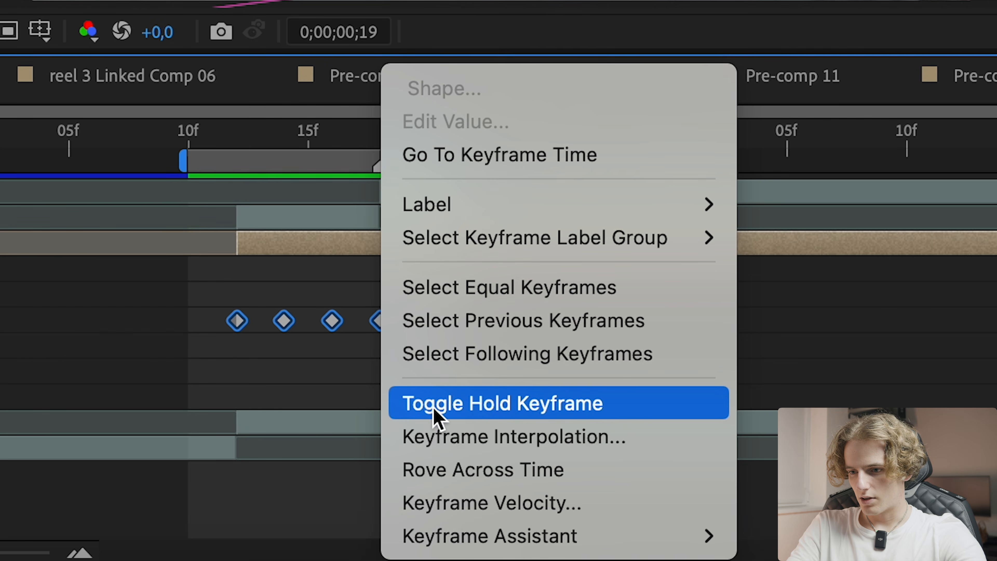
{"action": "left_click", "coordinate": [466, 410]}
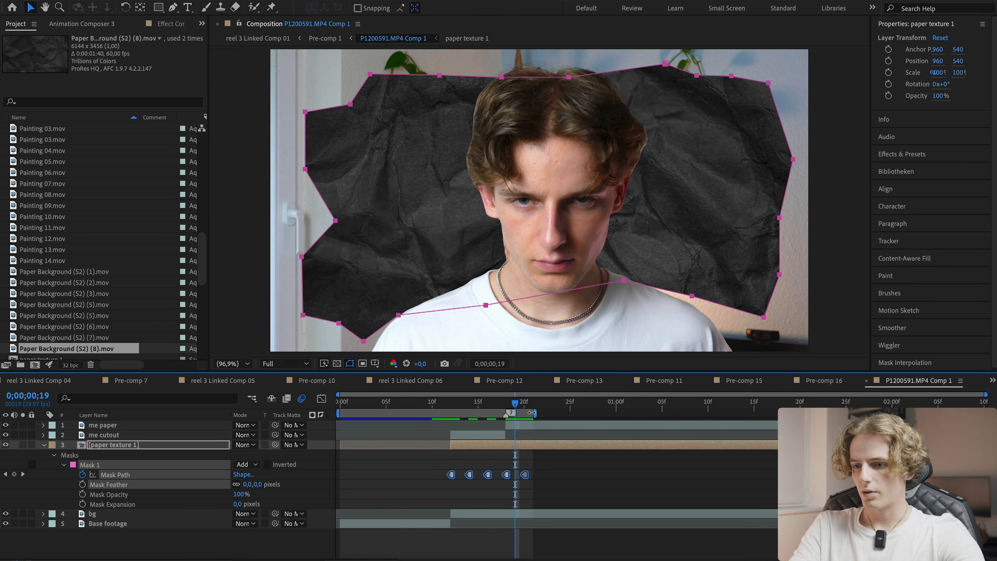
- Move the last Mask Path keyframe one frame later to frame 21
{"action": "double_click", "coordinate": [539, 414]}
{"action": "left_click", "coordinate": [543, 454]}
{"action": "left_click_drag", "start_coordinate": [510, 405], "coordinate": [441, 405]}
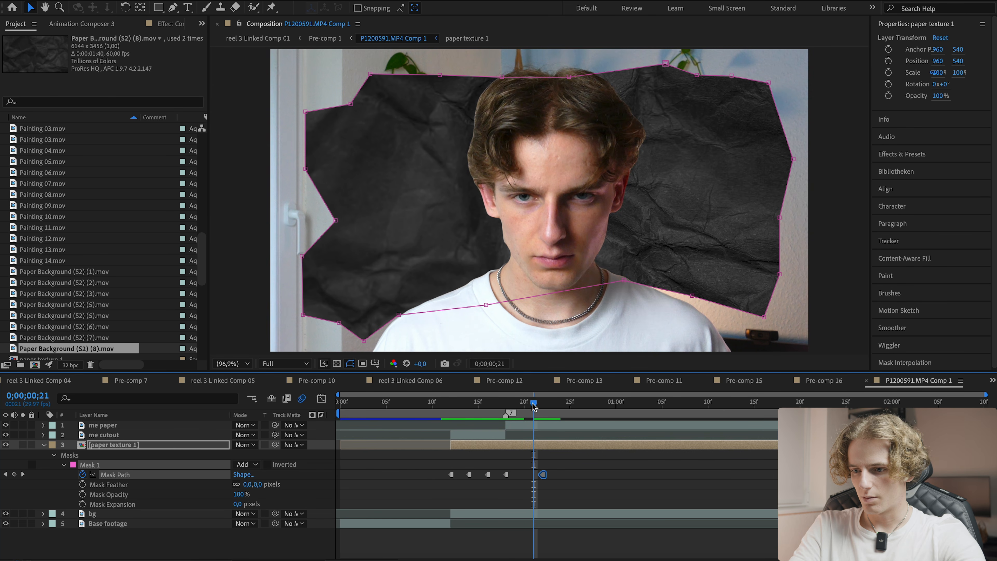
- At frame 20, adjust the paper mask's left-side points to form a new keyframe
{"action": "left_click_drag", "start_coordinate": [533, 406], "coordinate": [525, 406]}
{"action": "key", "text": "comma"}
{"action": "left_click_drag", "start_coordinate": [452, 135], "coordinate": [407, 184]}
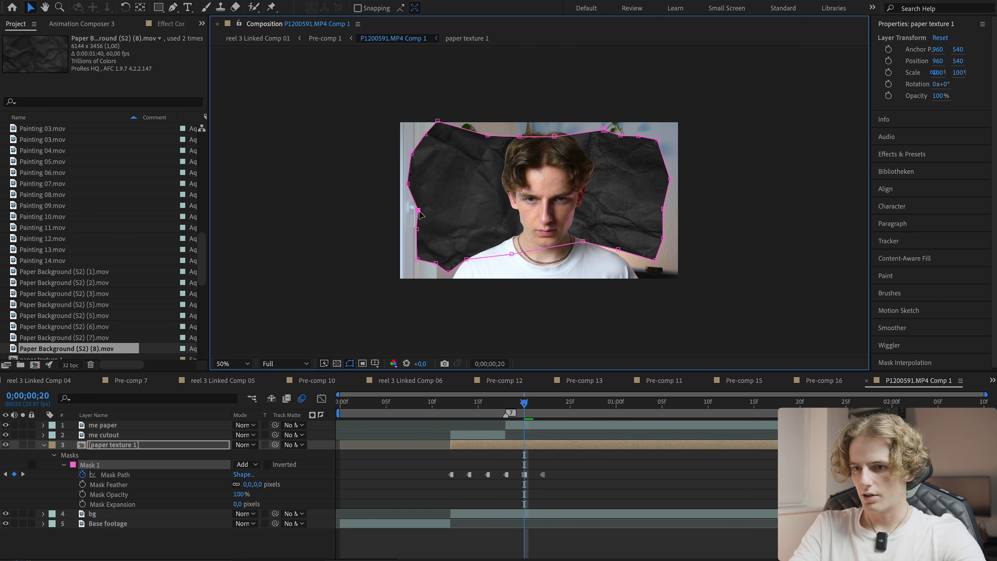
{"action": "left_click_drag", "start_coordinate": [417, 259], "coordinate": [412, 262]}
{"action": "left_click_drag", "start_coordinate": [435, 263], "coordinate": [427, 272]}
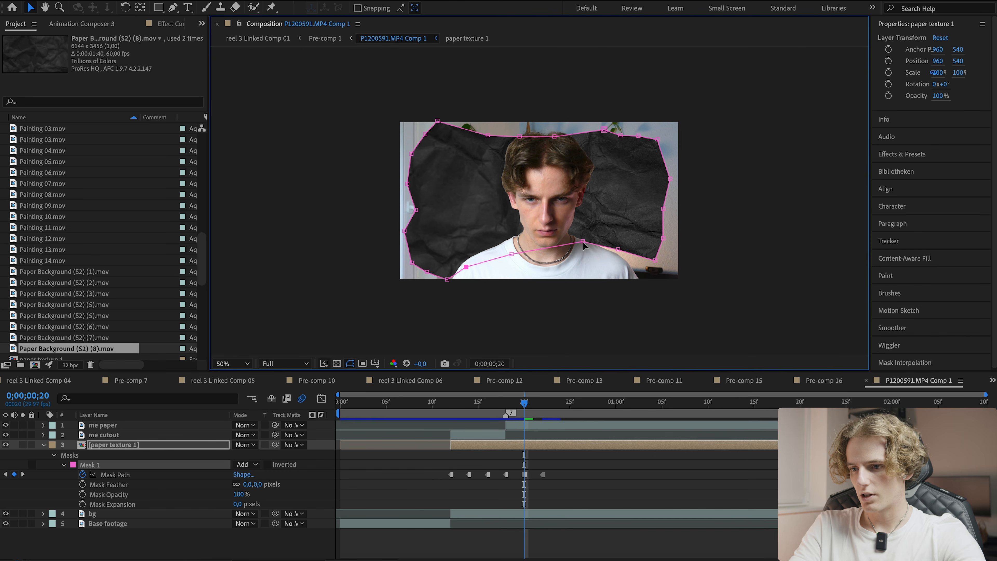
- Scrub through the paper mask animation to review the sequence of shapes
{"action": "left_click", "coordinate": [420, 403]}
{"action": "left_click_drag", "start_coordinate": [427, 404], "coordinate": [571, 417]}
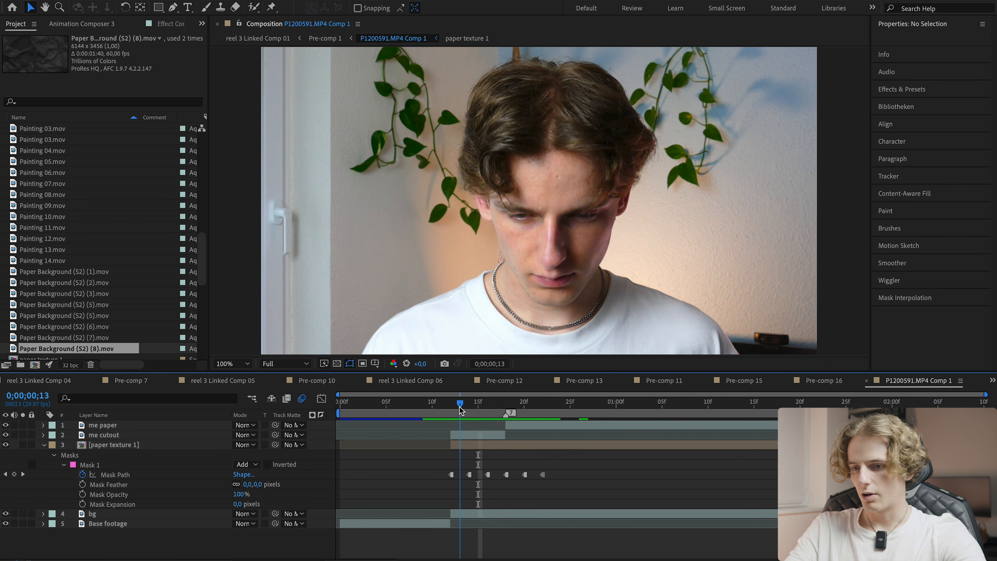
{"action": "left_click_drag", "start_coordinate": [461, 410], "coordinate": [478, 404]}
{"action": "left_click", "coordinate": [469, 446]}
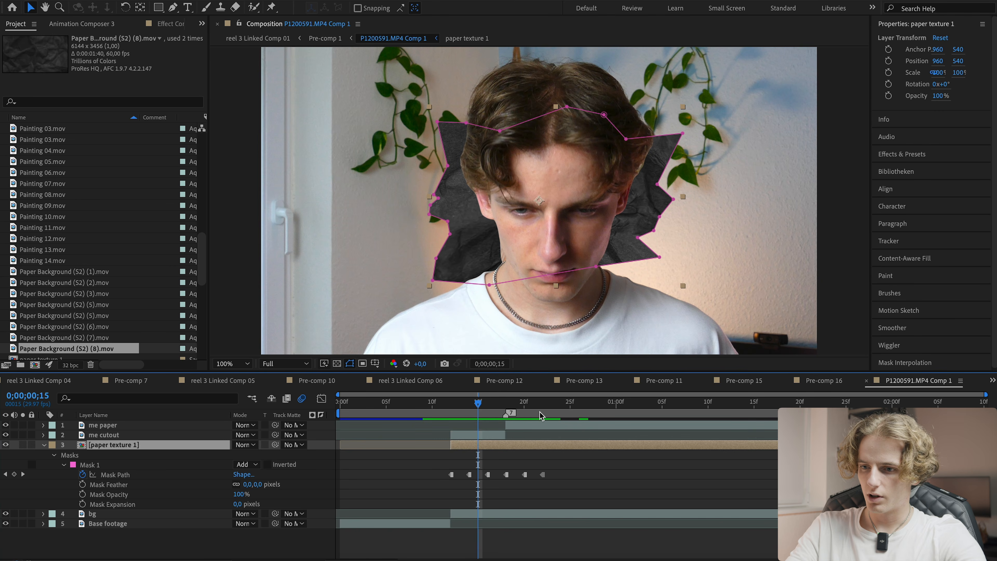
{"action": "left_click", "coordinate": [473, 417]}
- Apply the Stroke effect to the paper texture layer
{"action": "key", "text": "ctrl+space"}
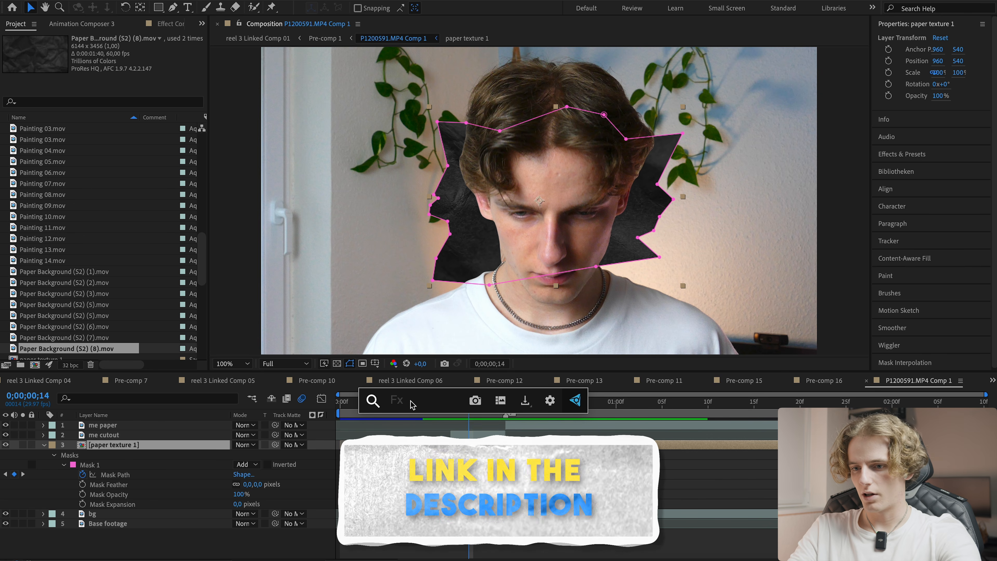
{"action": "type", "text": "stroke"}
{"action": "key", "text": "Return"}
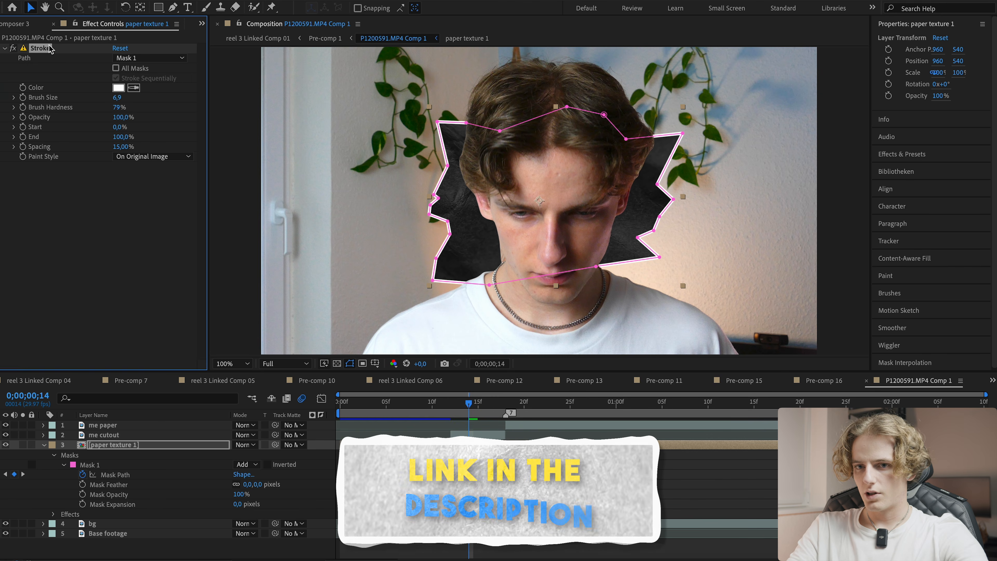
- Set the Stroke's Brush Size to 14 and Brush Hardness to 100%
{"action": "left_click_drag", "start_coordinate": [117, 97], "coordinate": [164, 95]}
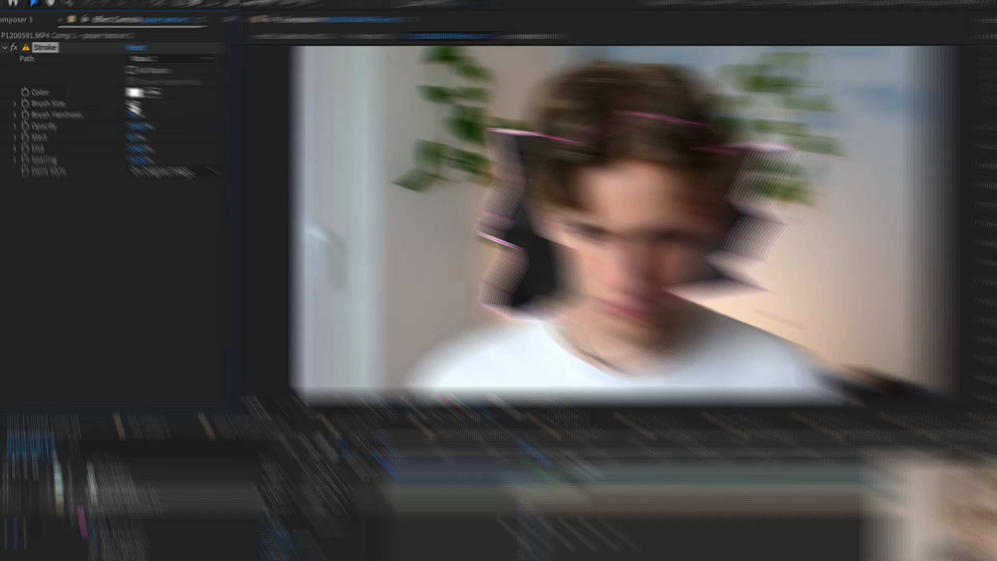
{"action": "left_click_drag", "start_coordinate": [293, 129], "coordinate": [471, 134]}
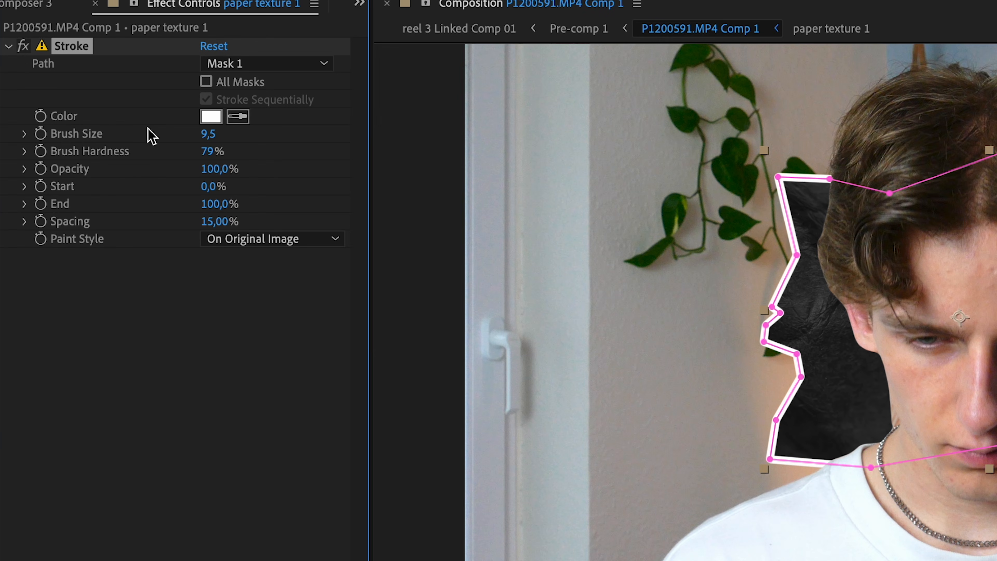
{"action": "left_click", "coordinate": [211, 134]}
{"action": "type", "text": "11"}
{"action": "key", "text": "Return"}
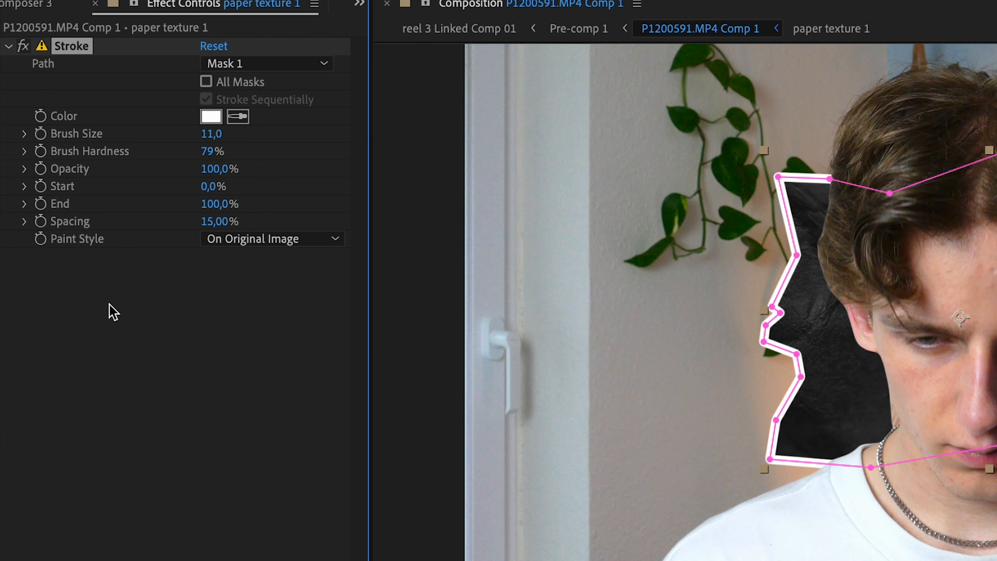
{"action": "left_click", "coordinate": [210, 133]}
{"action": "type", "text": "14"}
{"action": "key", "text": "Return"}
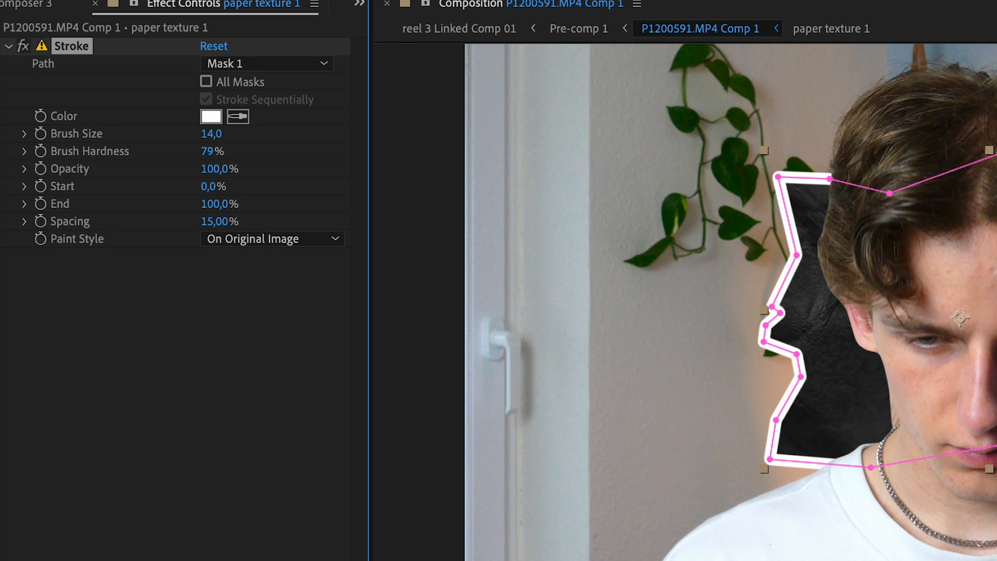
{"action": "left_click_drag", "start_coordinate": [216, 151], "coordinate": [266, 157]}
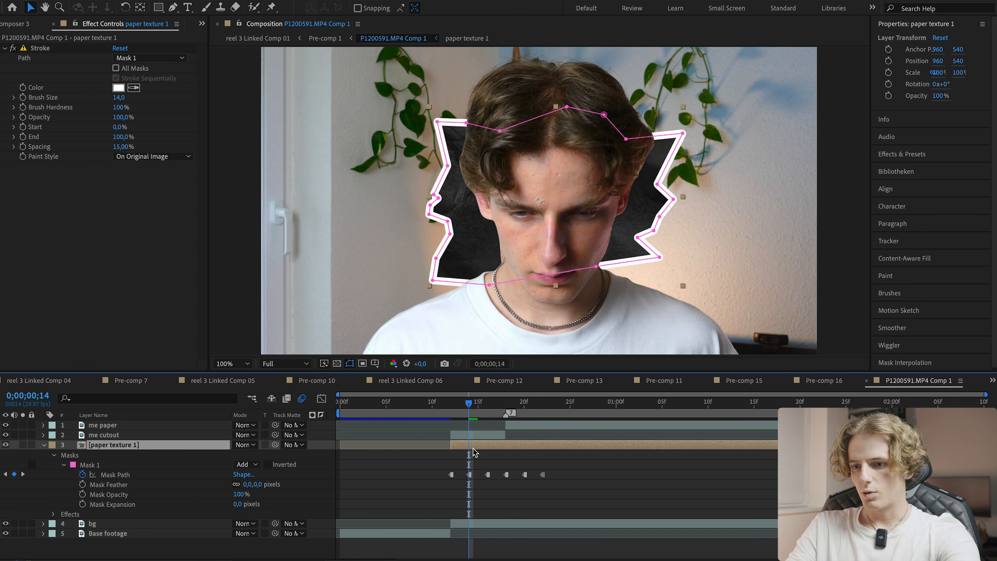
- Apply the Roughen Edges effect to the paper texture layer
{"action": "key", "text": "ctrl+space"}
{"action": "type", "text": "rou"}
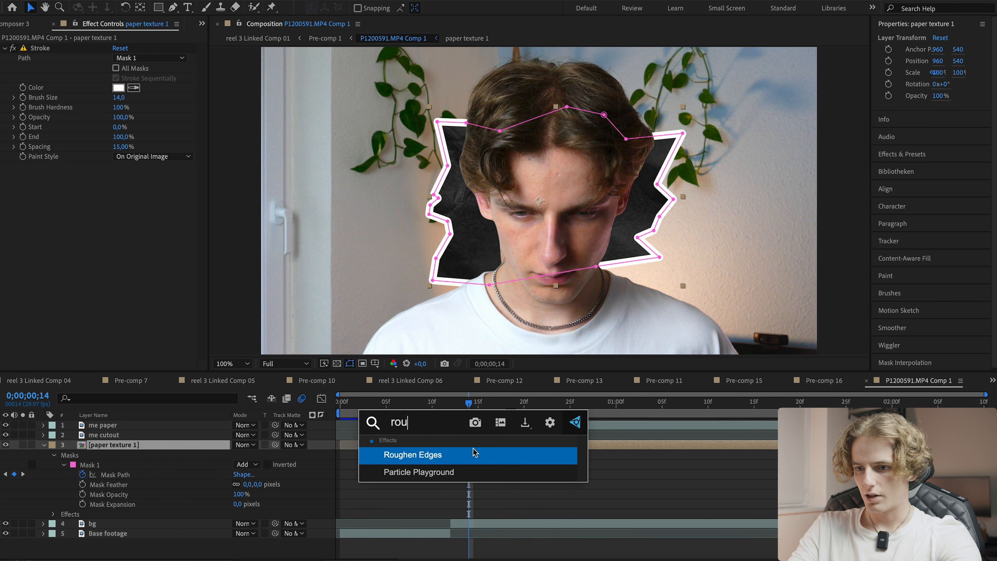
{"action": "key", "text": "Return"}
{"action": "left_click_drag", "start_coordinate": [119, 195], "coordinate": [275, 194]}
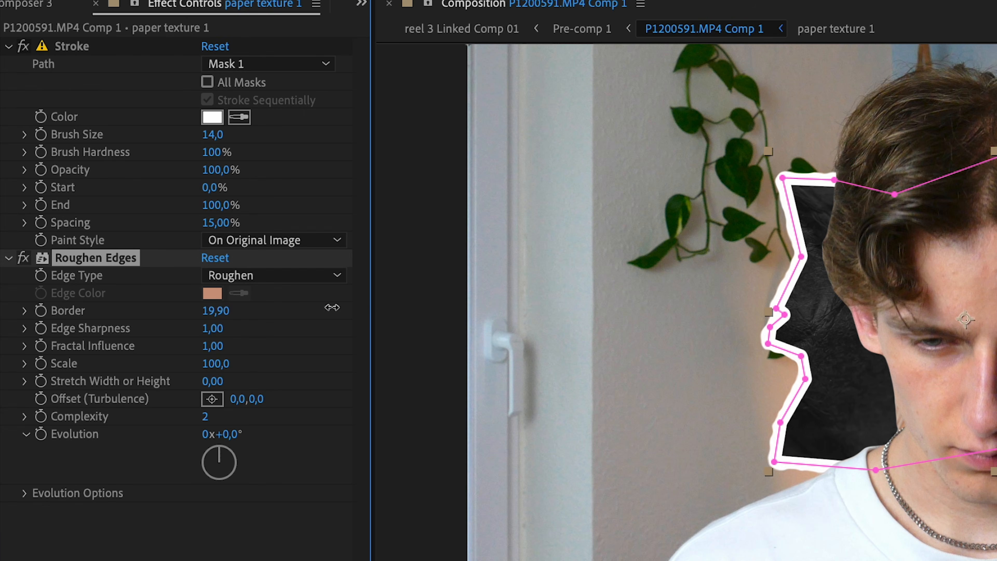
{"action": "key", "text": "space"}
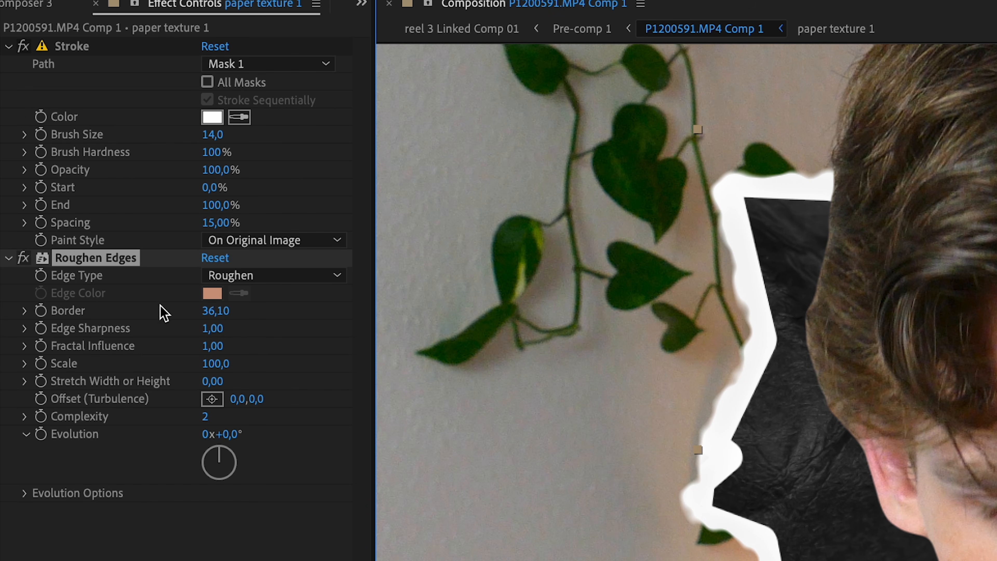
- Set Roughen Edges' Edge Sharpness to 10 and Scale to about 191
{"action": "left_click", "coordinate": [163, 316]}
{"action": "left_click_drag", "start_coordinate": [212, 328], "coordinate": [309, 322]}
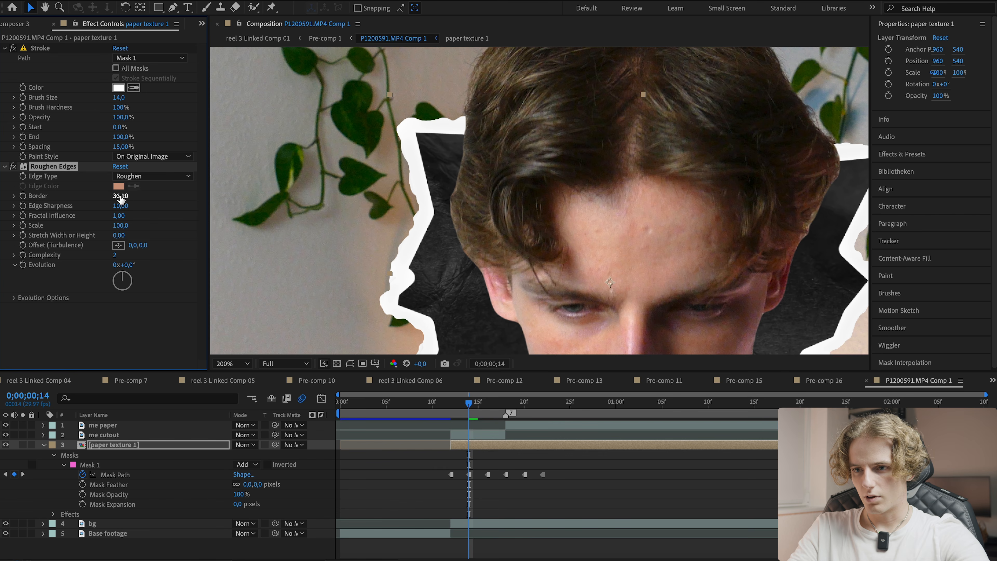
{"action": "left_click_drag", "start_coordinate": [129, 225], "coordinate": [39, 189]}
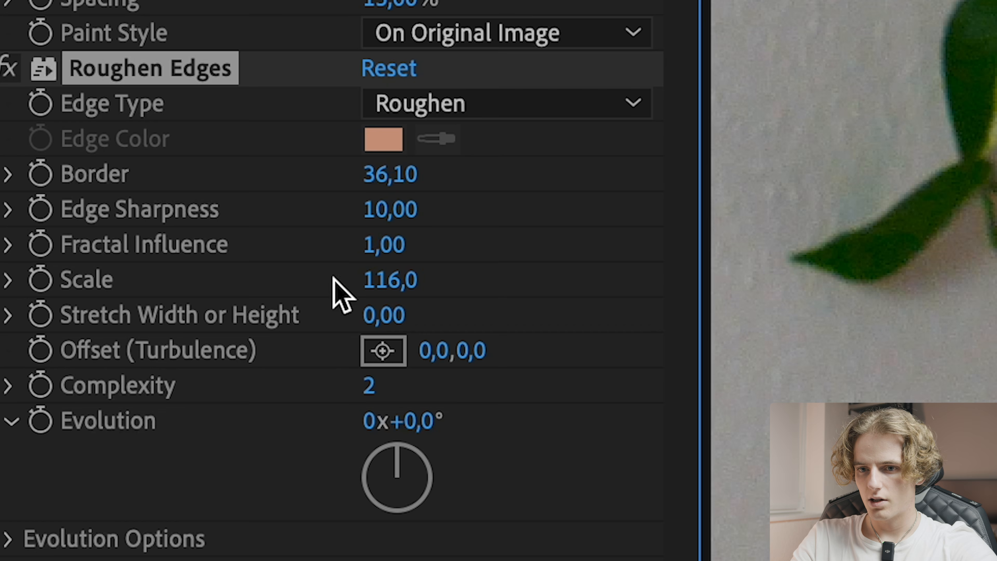
{"action": "left_click_drag", "start_coordinate": [394, 280], "coordinate": [538, 283]}
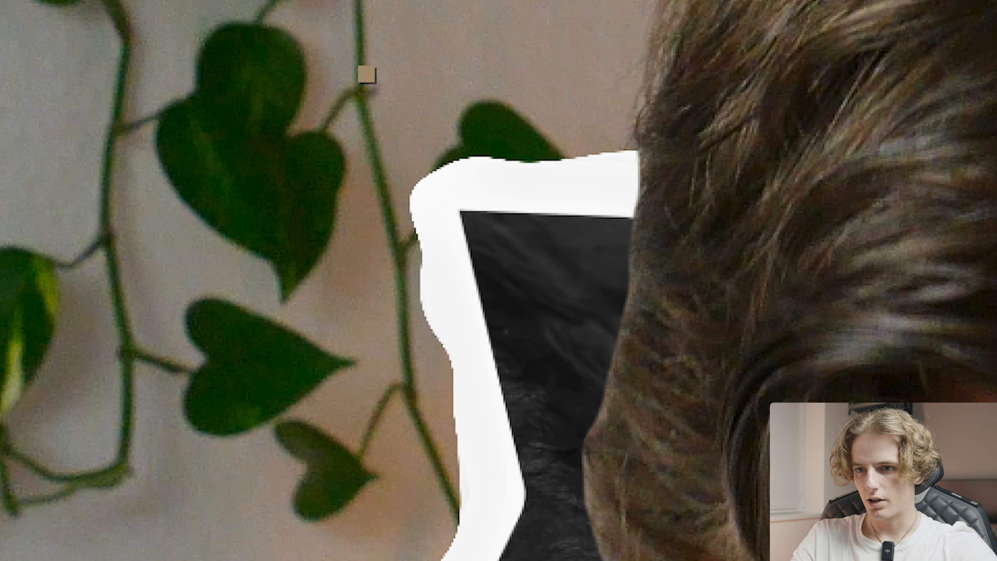
{"action": "left_click_drag", "start_coordinate": [164, 225], "coordinate": [169, 226]}
{"action": "scroll", "coordinate": [251, 224], "scroll_direction": "down", "scroll_amount": 1}
{"action": "left_click_drag", "start_coordinate": [329, 260], "coordinate": [295, 224]}
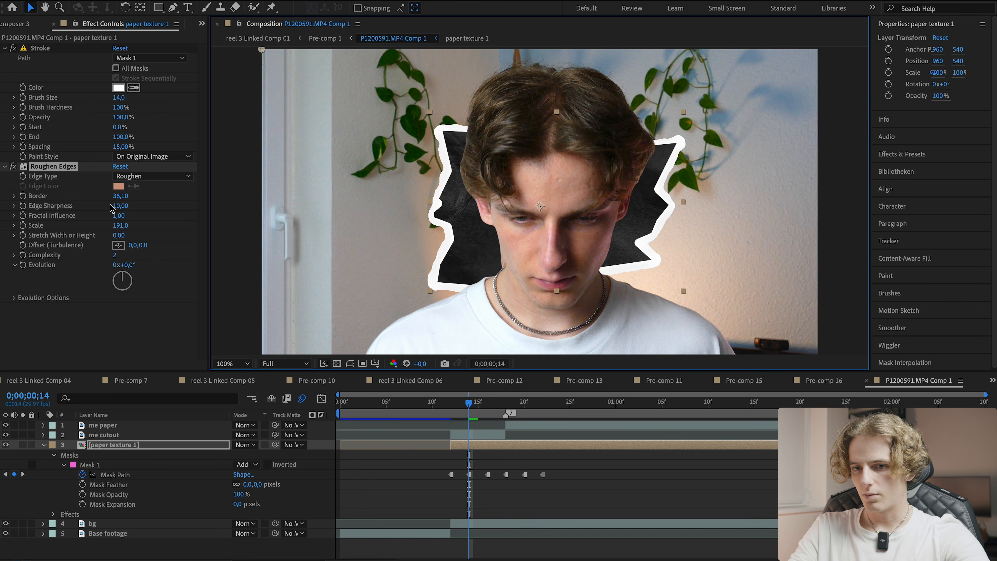
- Adjust Roughen Edges' Scale to about 167
{"action": "left_click_drag", "start_coordinate": [120, 226], "coordinate": [102, 223]}
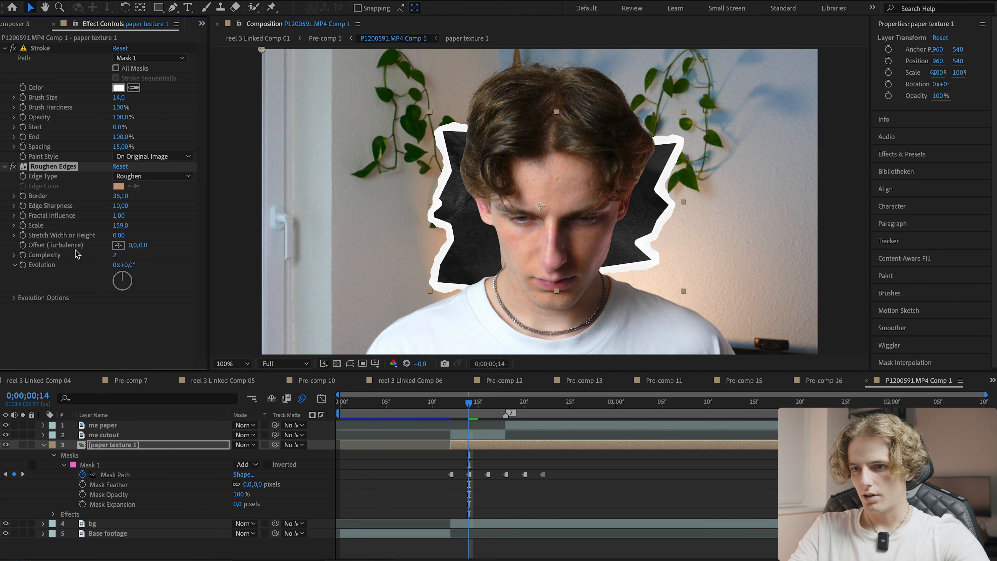
{"action": "left_click_drag", "start_coordinate": [468, 406], "coordinate": [466, 405]}
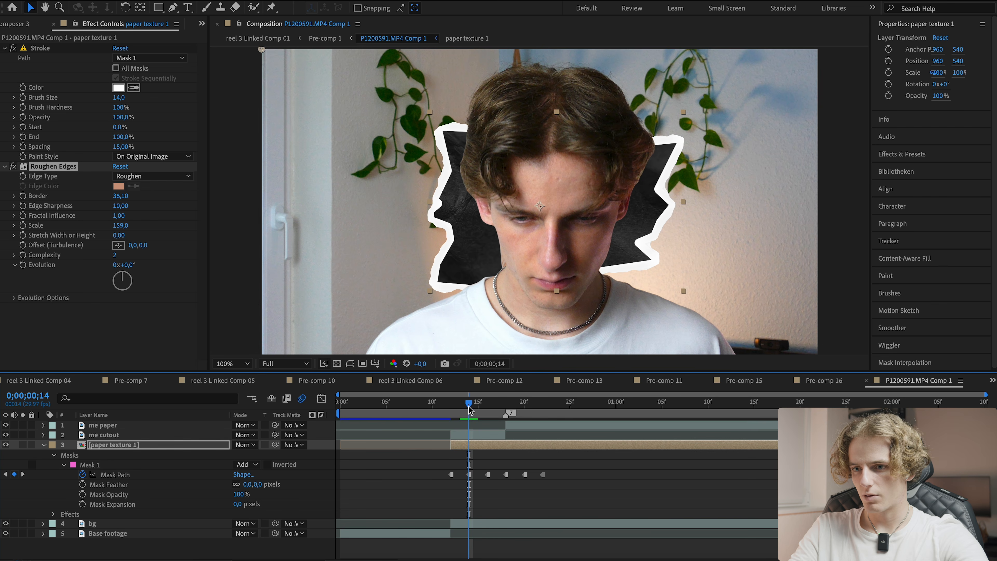
{"action": "left_click_drag", "start_coordinate": [118, 227], "coordinate": [105, 224]}
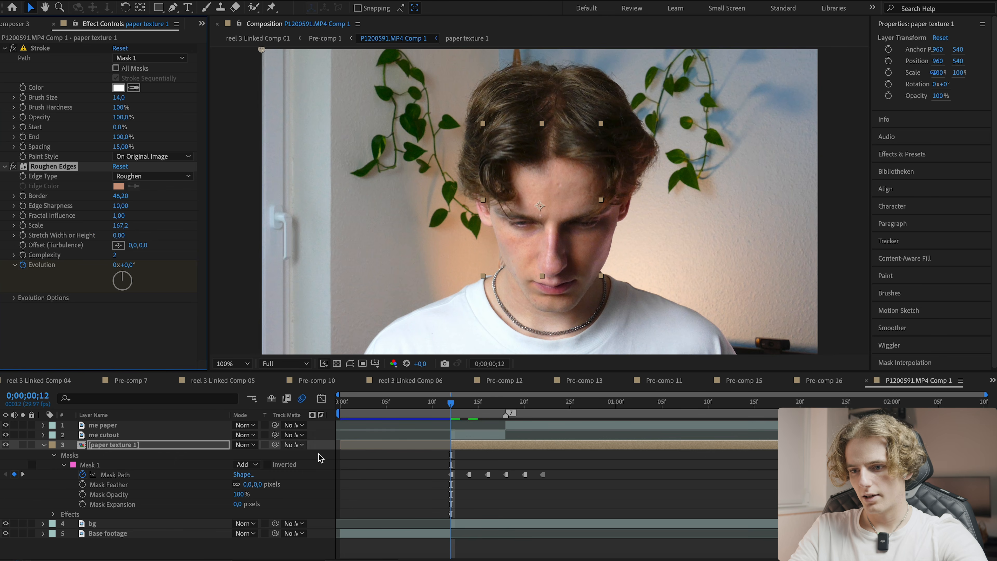
- Keyframe Roughen Edges' Evolution at each mask path keyframe, giving each a different rotation value
{"action": "left_click", "coordinate": [429, 453]}
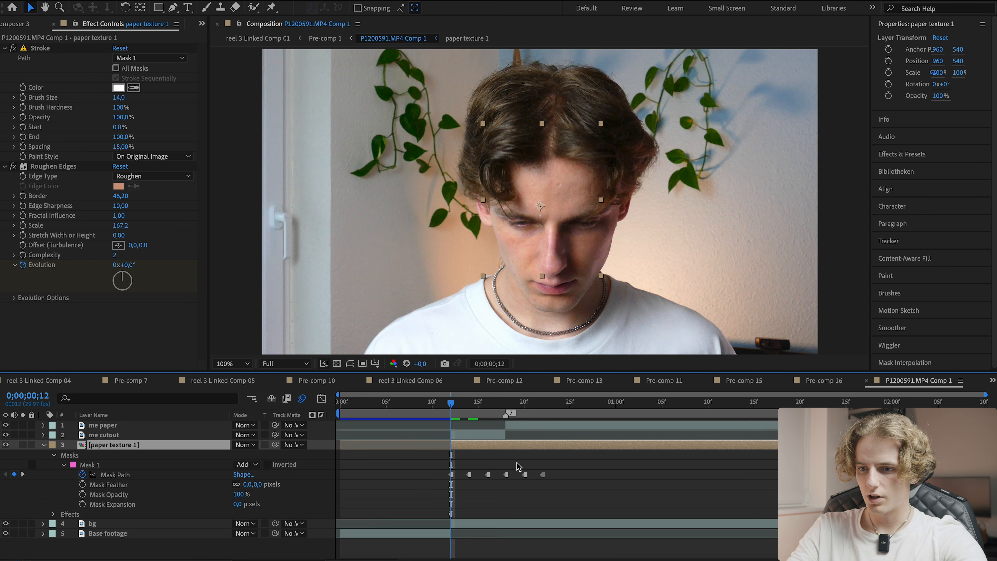
{"action": "key", "text": "u"}
{"action": "left_click", "coordinate": [452, 478]}
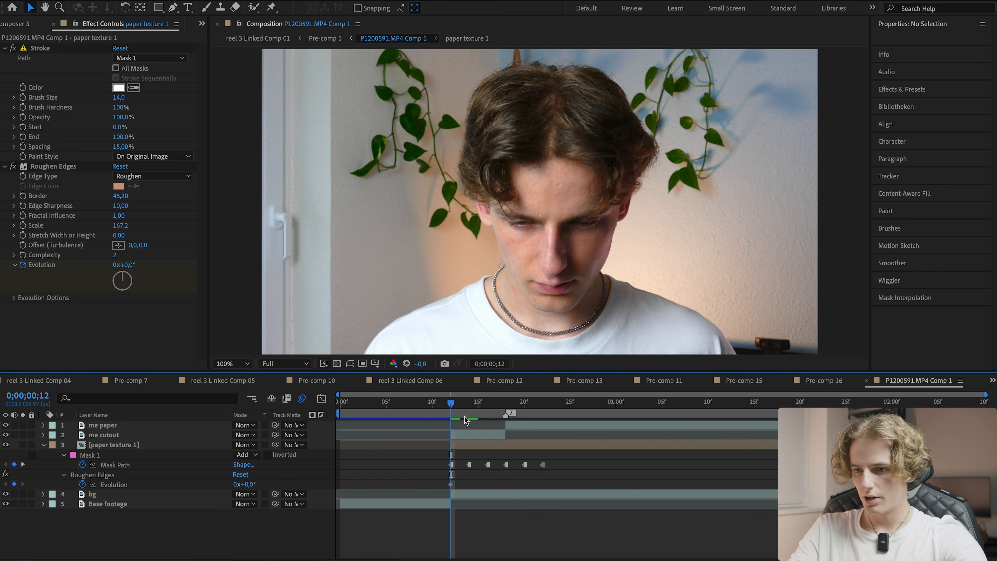
{"action": "key", "text": "Page_Down"}
{"action": "key", "text": "Page_Down"}
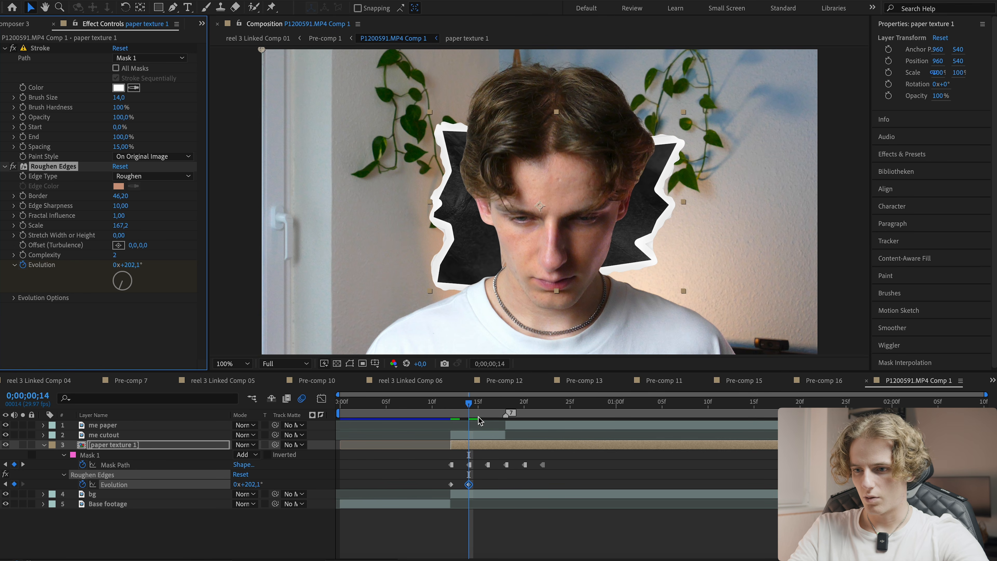
{"action": "left_click", "coordinate": [485, 404]}
{"action": "left_click_drag", "start_coordinate": [126, 265], "coordinate": [200, 265]}
{"action": "left_click", "coordinate": [506, 403]}
{"action": "left_click_drag", "start_coordinate": [126, 265], "coordinate": [216, 265]}
{"action": "left_click", "coordinate": [525, 404]}
{"action": "left_click", "coordinate": [543, 404]}
- Convert all the Evolution keyframes into hold keyframes
{"action": "left_click", "coordinate": [563, 485]}
{"action": "left_click_drag", "start_coordinate": [563, 486], "coordinate": [432, 491]}
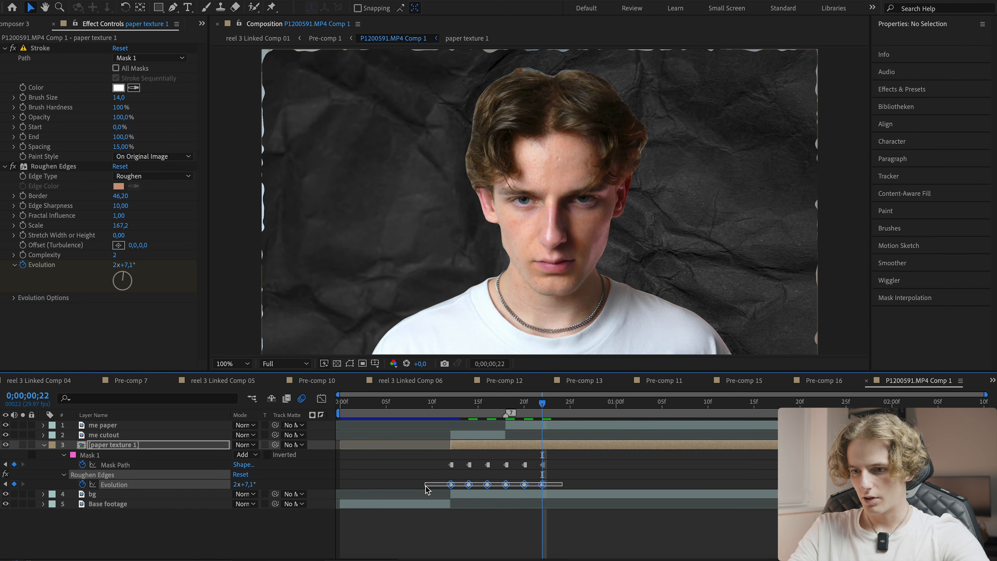
{"action": "right_click", "coordinate": [451, 485]}
{"action": "left_click", "coordinate": [464, 506]}
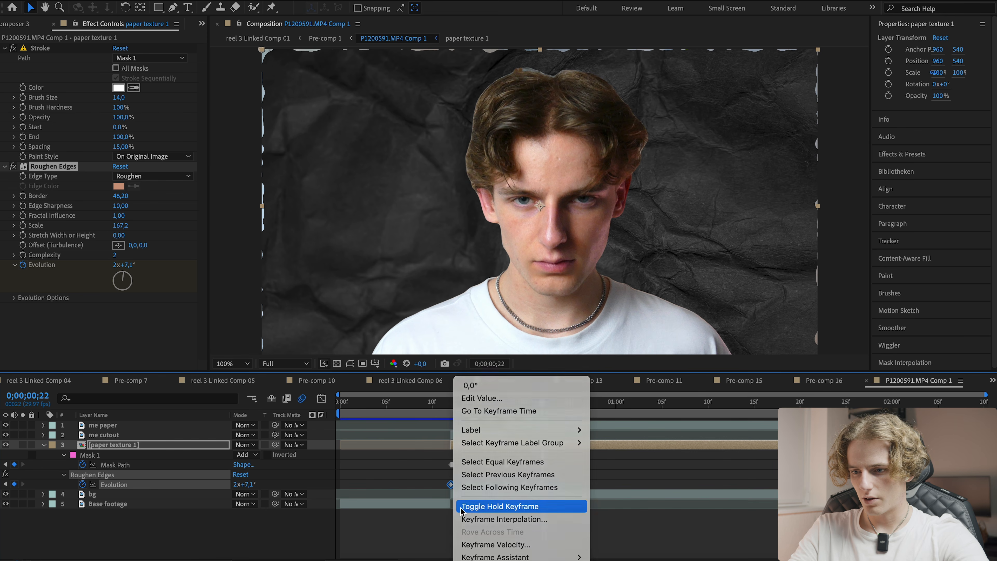
{"action": "left_click", "coordinate": [410, 468]}
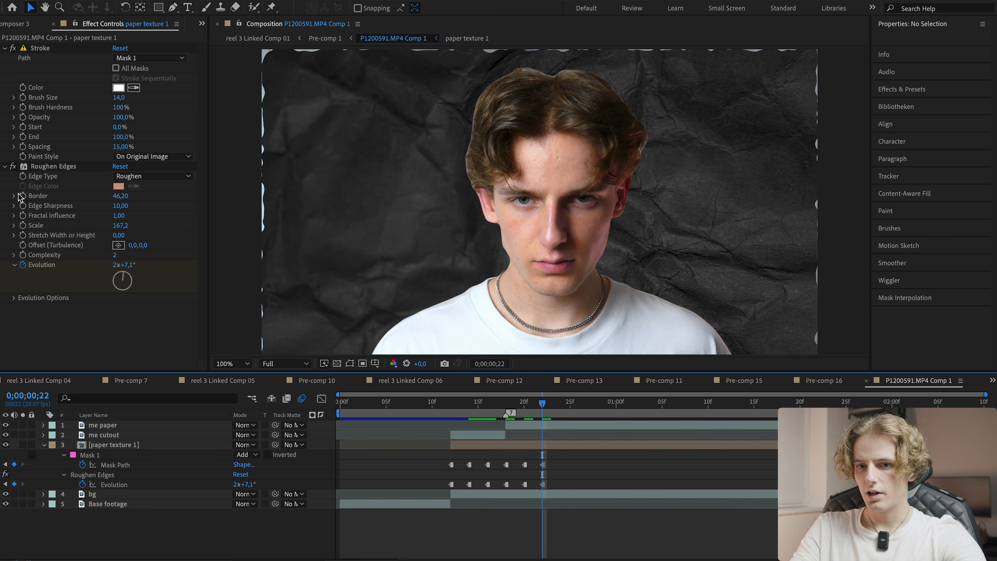
- Keyframe Roughen Edges' Border, shift that key a frame earlier, and set Border to 0 at frame 22
{"action": "left_click", "coordinate": [22, 195]}
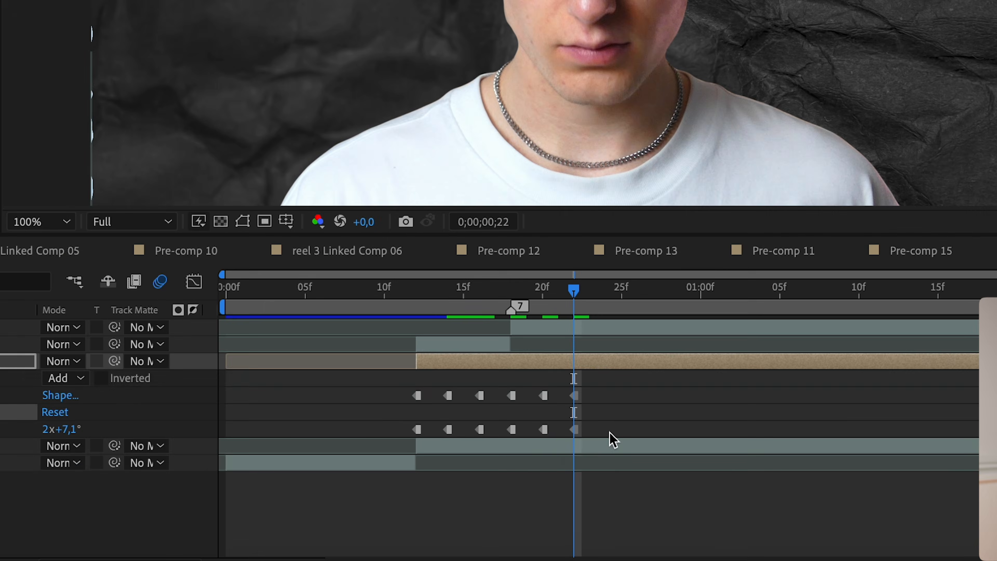
{"action": "key", "text": "u"}
{"action": "key", "text": "u"}
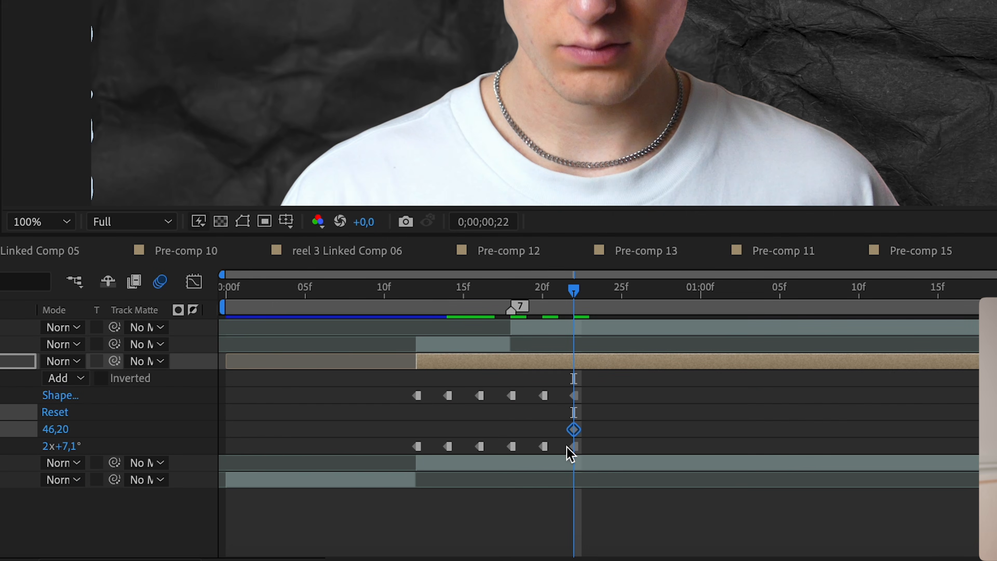
{"action": "left_click_drag", "start_coordinate": [573, 430], "coordinate": [558, 430]}
{"action": "left_click", "coordinate": [559, 290]}
{"action": "left_click_drag", "start_coordinate": [560, 291], "coordinate": [574, 293]}
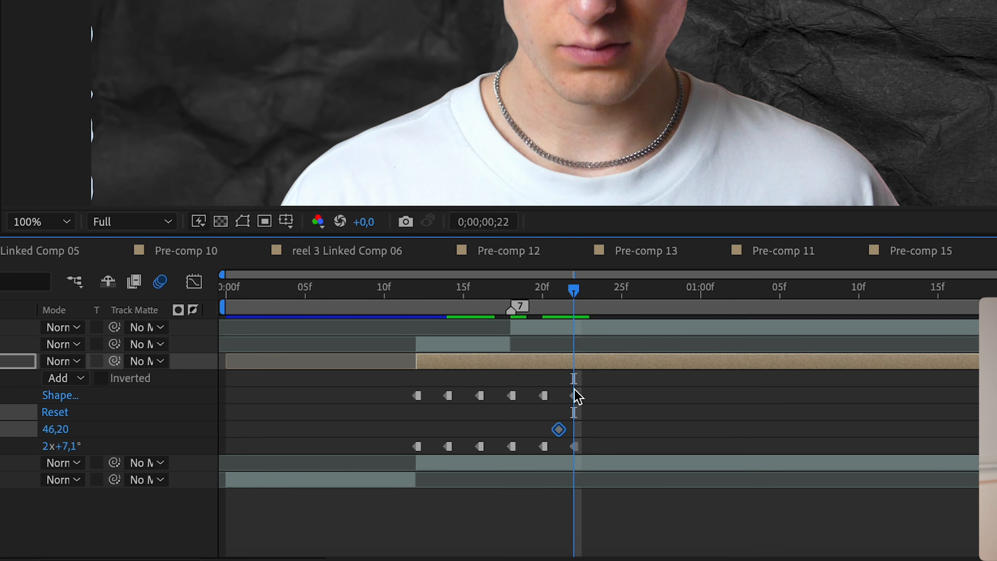
{"action": "left_click", "coordinate": [574, 396]}
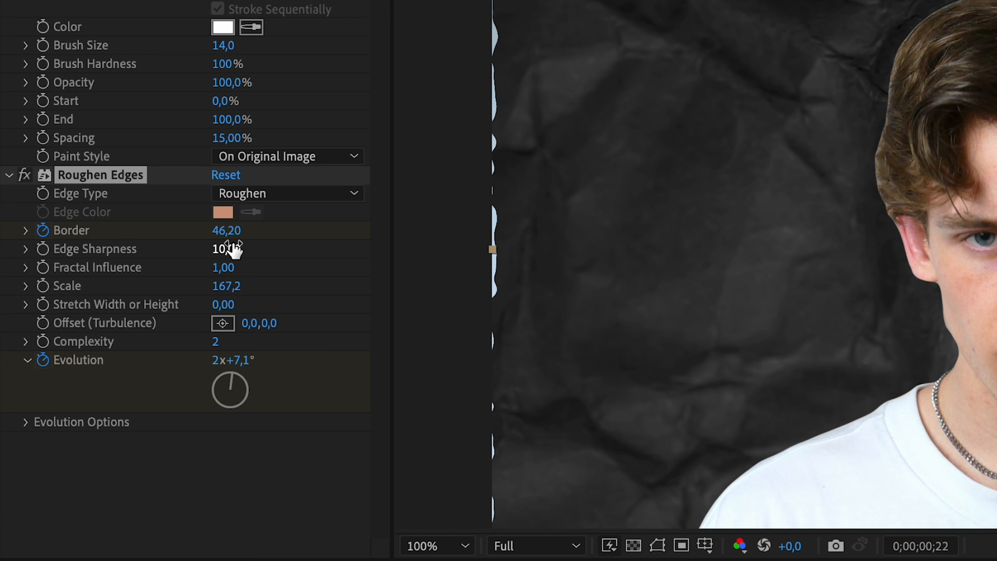
{"action": "left_click", "coordinate": [223, 230]}
{"action": "type", "text": "0"}
{"action": "key", "text": "Return"}
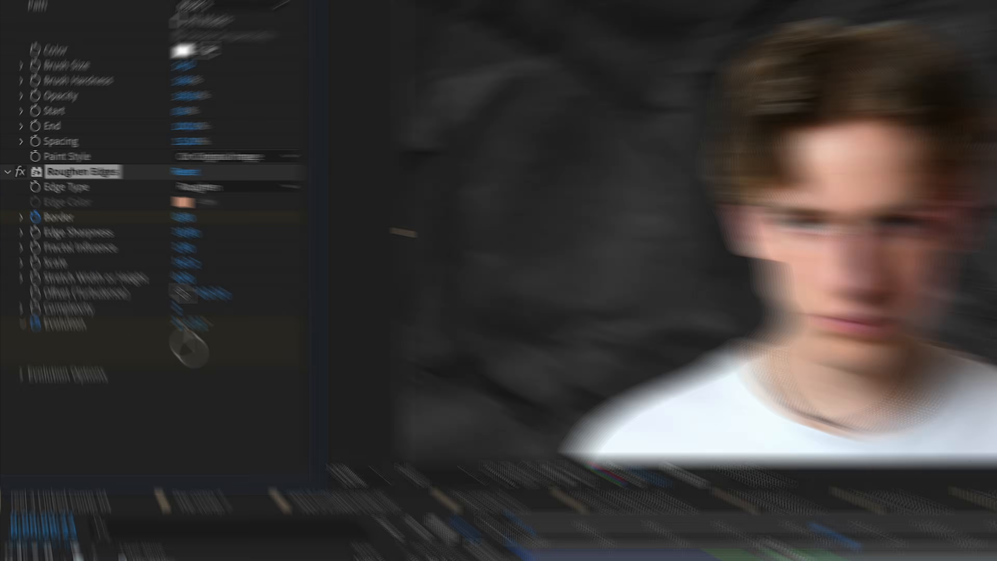
- Preview the torn-paper animation and save the project
{"action": "left_click", "coordinate": [484, 477]}
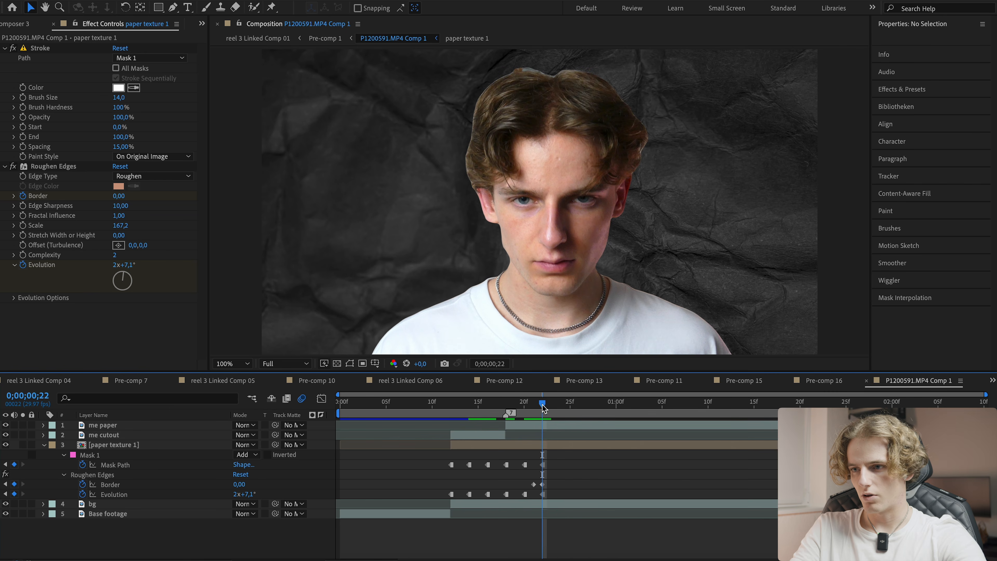
{"action": "left_click_drag", "start_coordinate": [542, 405], "coordinate": [520, 404]}
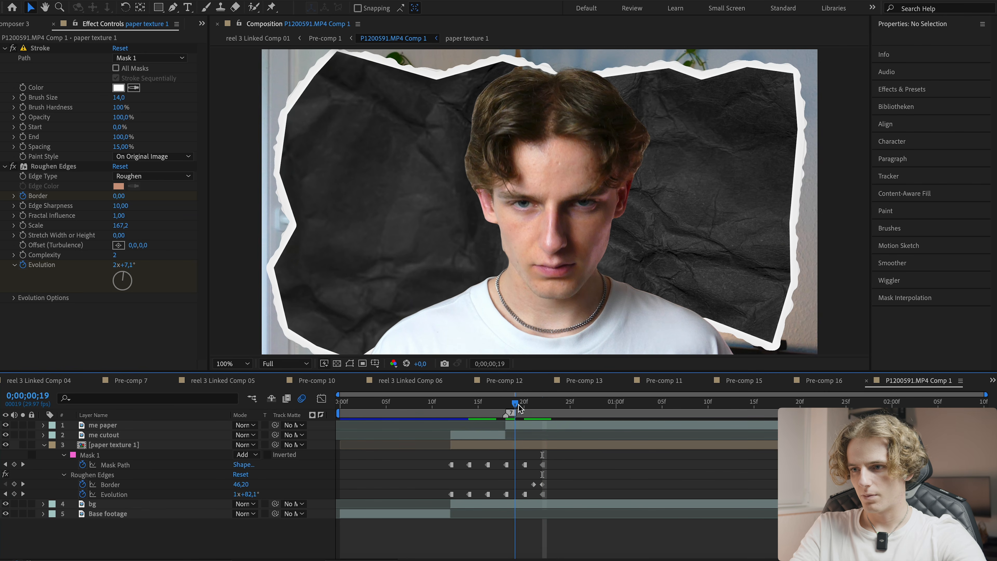
{"action": "left_click_drag", "start_coordinate": [520, 405], "coordinate": [510, 406]}
{"action": "key", "text": "space"}
{"action": "key", "text": "super+s"}
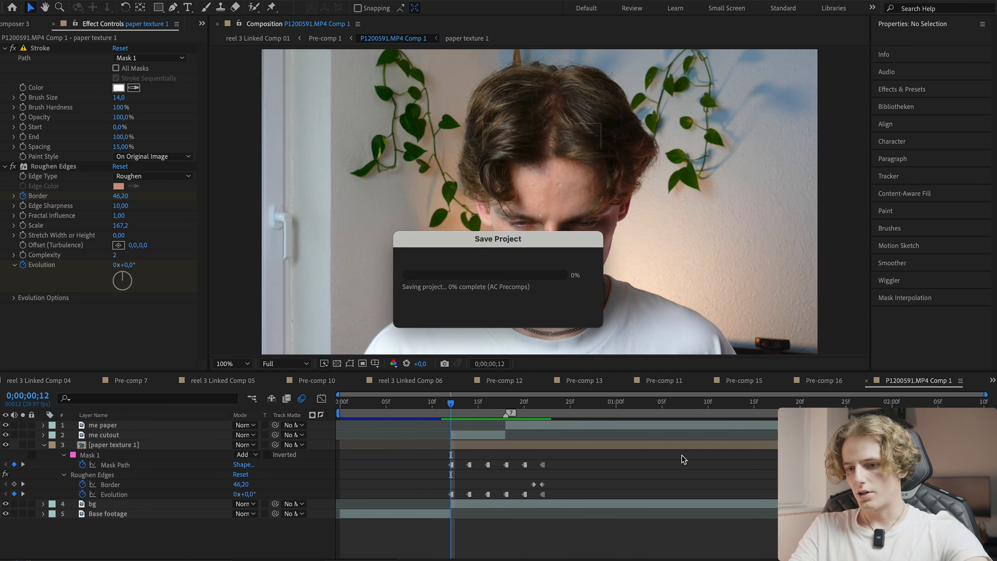
{"action": "left_click_drag", "start_coordinate": [453, 406], "coordinate": [495, 411]}
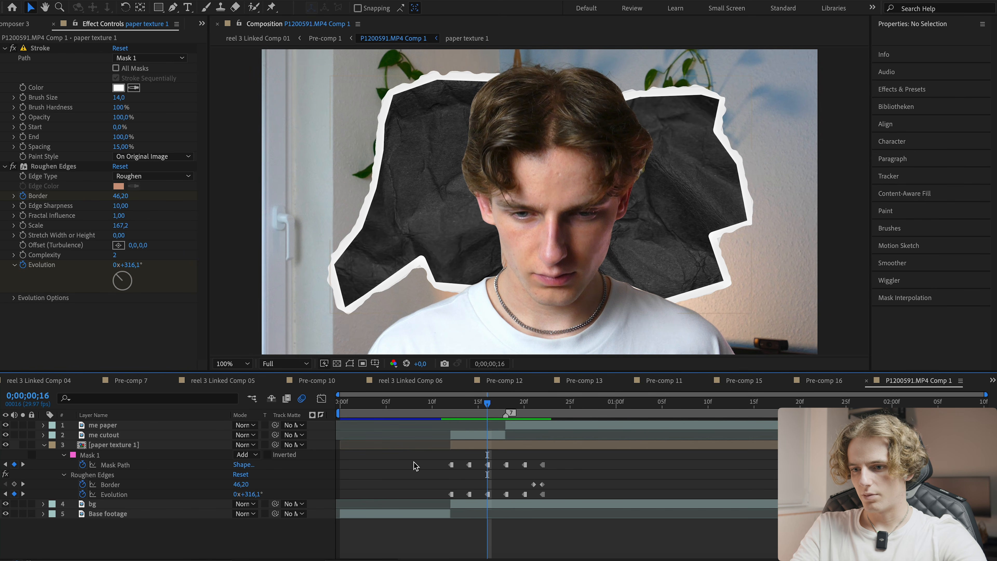
{"action": "key", "text": "Page_Down"}
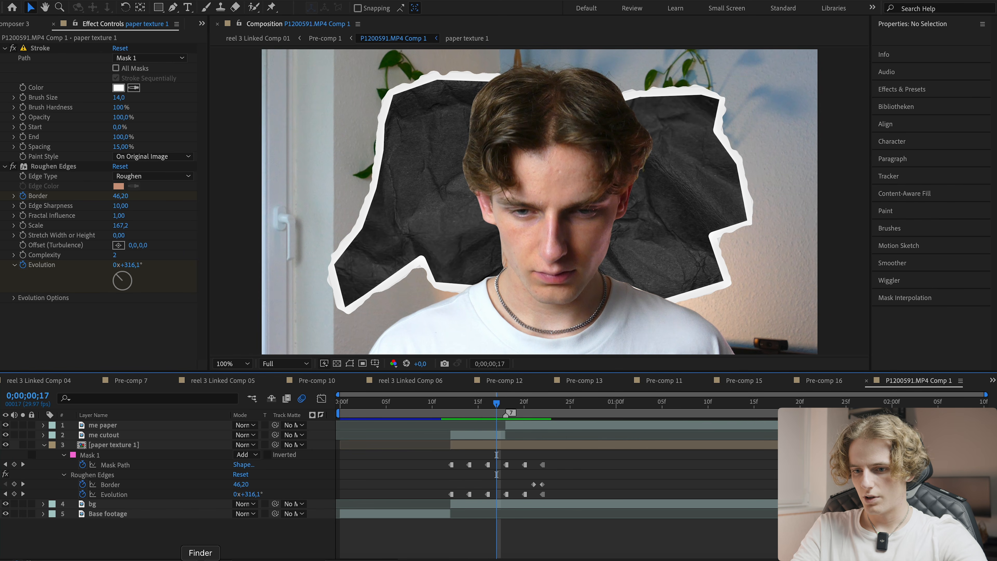
- Browse paper textures in Finder and bring Old_Plane_Thick_Paper_06.jpg into the composition timeline
{"action": "left_click", "coordinate": [200, 558]}
{"action": "key", "text": "space"}
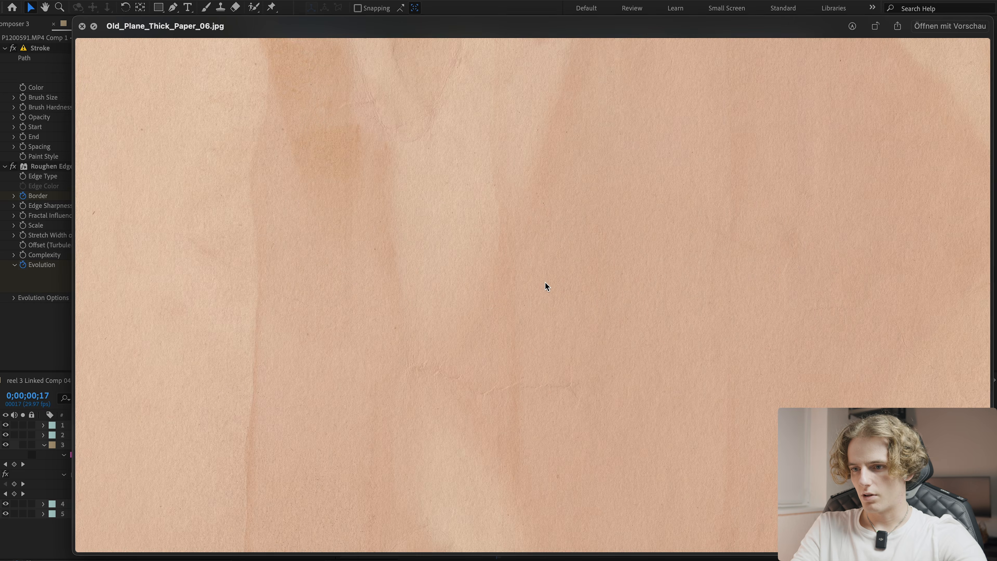
{"action": "key", "text": "space"}
{"action": "key", "text": "Right"}
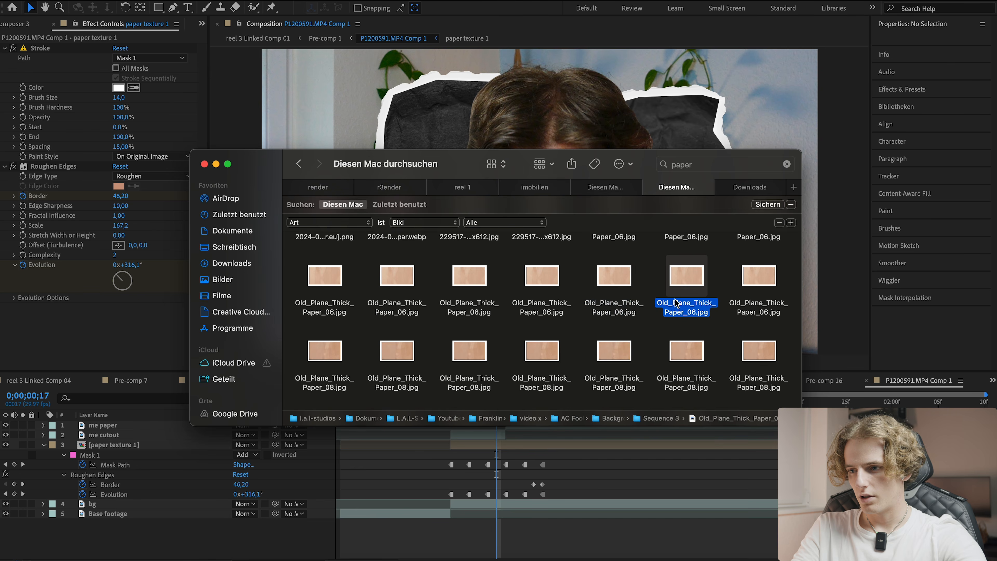
{"action": "key", "text": "space"}
{"action": "key", "text": "space"}
{"action": "left_click_drag", "start_coordinate": [685, 305], "coordinate": [630, 385]}
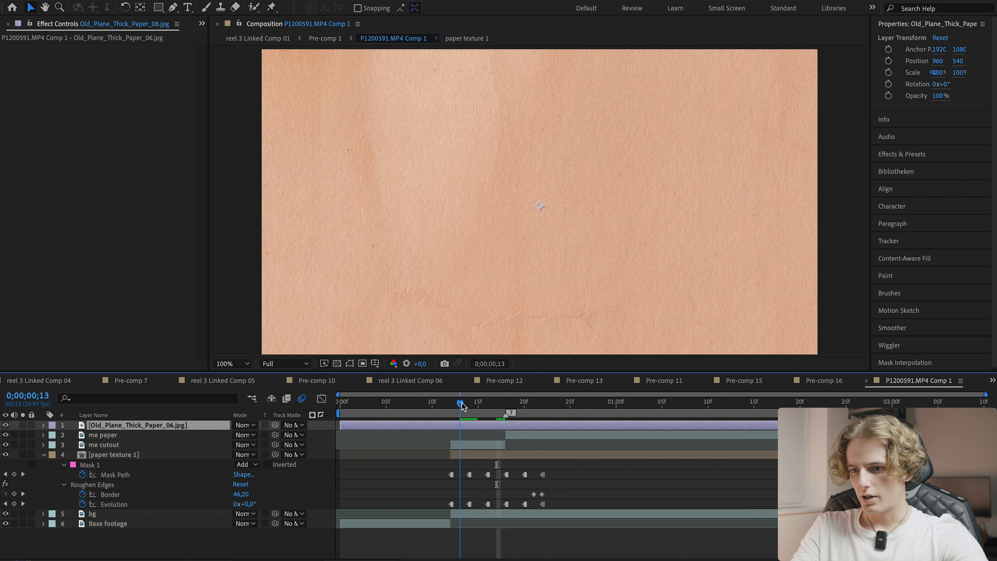
- Split the new paper texture layer at frame 22 and delete the unneeded segment
{"action": "left_click_drag", "start_coordinate": [462, 408], "coordinate": [544, 405]}
{"action": "key", "text": "super+shift+d"}
{"action": "left_click", "coordinate": [430, 433]}
{"action": "key", "text": "Delete"}
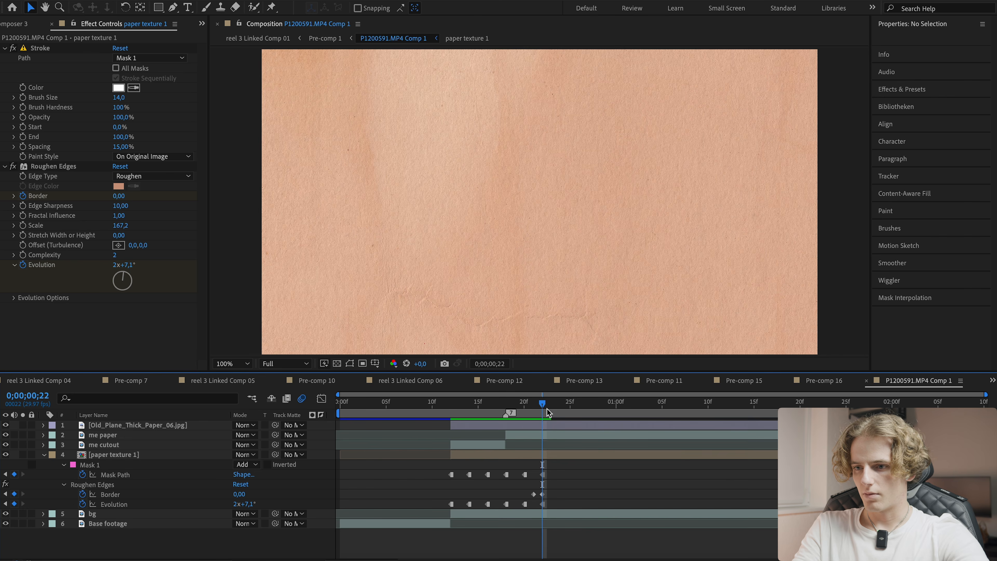
- Rotate the Old_Plane_Thick_Paper_06 layer by 90° and scale it to 46%
{"action": "left_click", "coordinate": [541, 426]}
{"action": "key", "text": "r"}
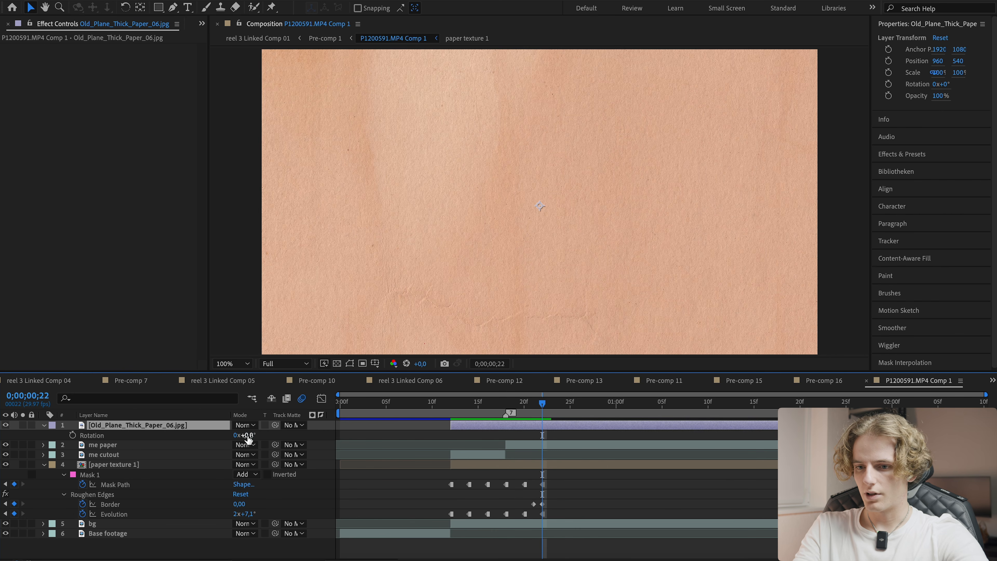
{"action": "key", "text": "Return"}
{"action": "key", "text": "s"}
{"action": "left_click_drag", "start_coordinate": [247, 434], "coordinate": [169, 464]}
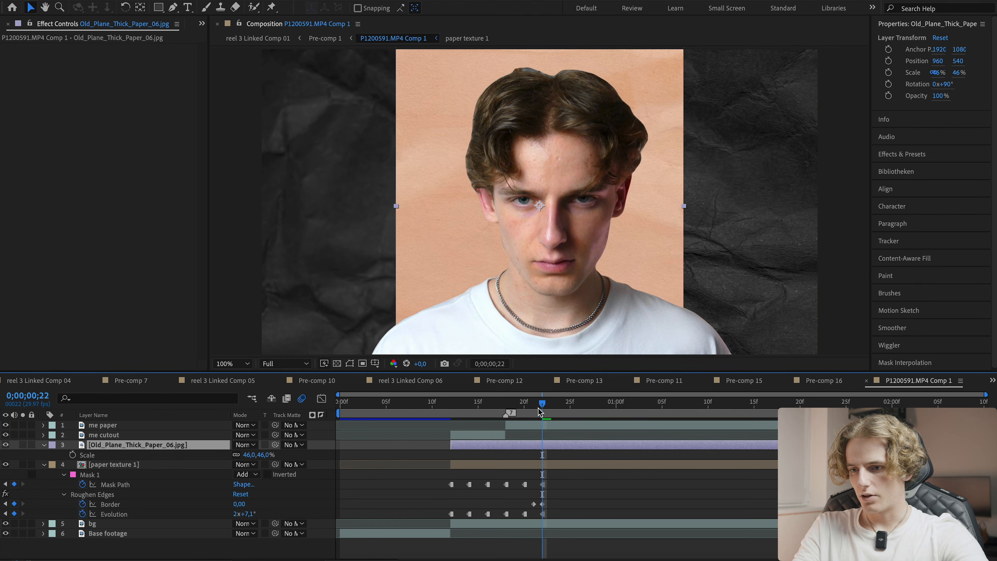
- Scrub through the timeline to review the paper transition
{"action": "left_click_drag", "start_coordinate": [558, 410], "coordinate": [515, 405]}
{"action": "key", "text": "ctrl+s"}
{"action": "left_click", "coordinate": [422, 485]}
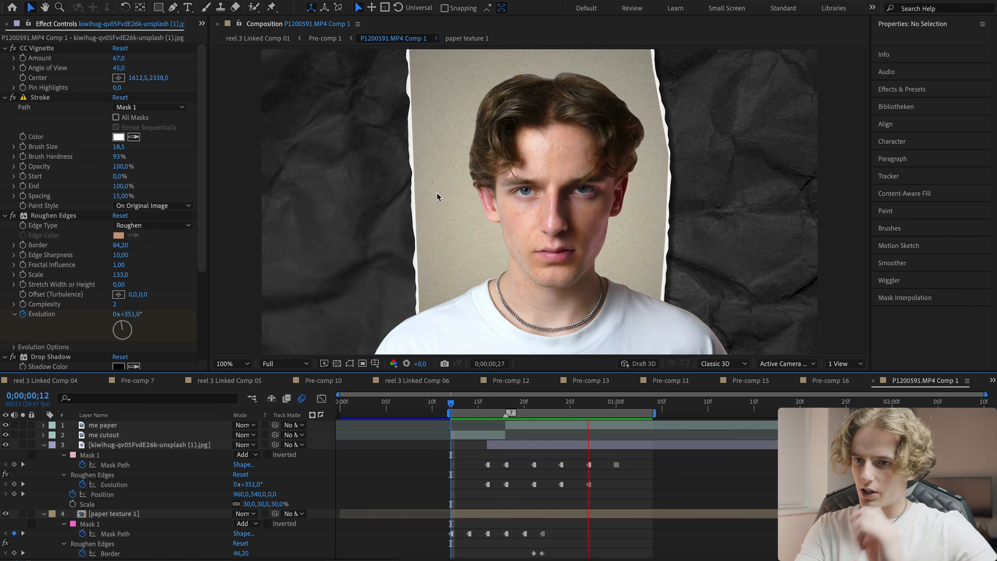
{"action": "left_click", "coordinate": [498, 403]}
{"action": "left_click_drag", "start_coordinate": [504, 410], "coordinate": [607, 403]}
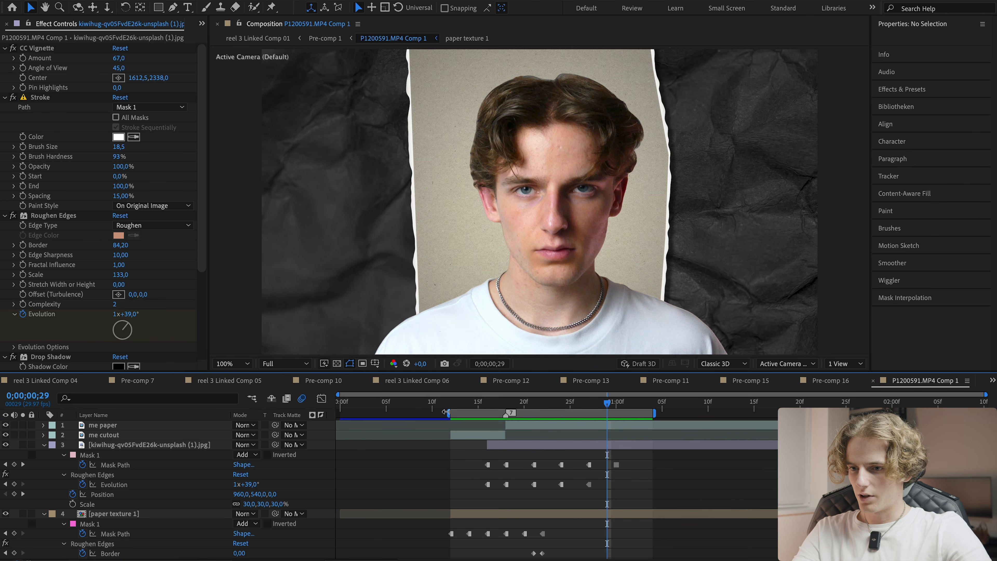
{"action": "left_click", "coordinate": [554, 428]}
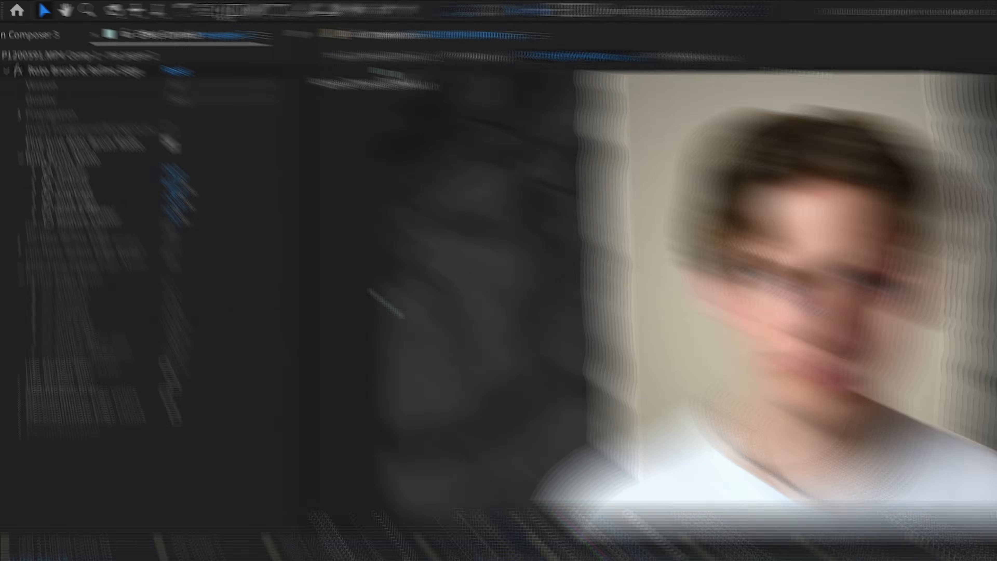
- Draw a Pen tool mask around the left eye on the me paper 2 layer
{"action": "left_click", "coordinate": [168, 7]}
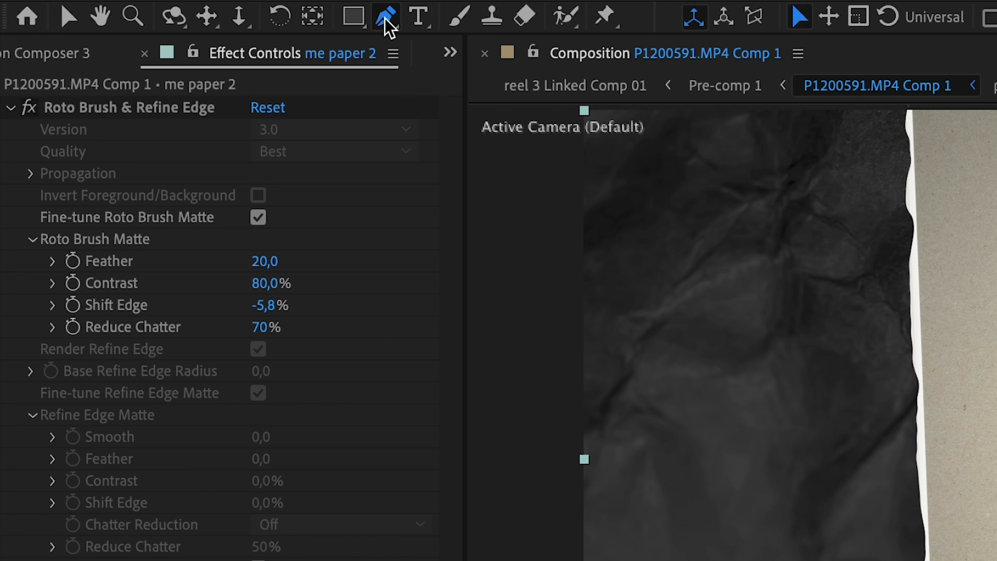
{"action": "scroll", "coordinate": [515, 281], "scroll_direction": "up", "scroll_amount": 1}
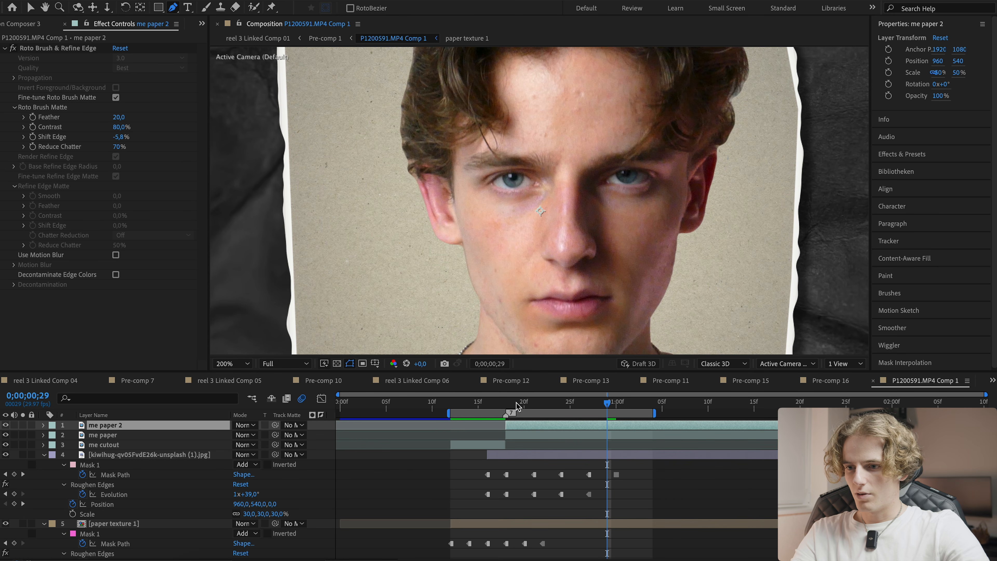
{"action": "left_click_drag", "start_coordinate": [659, 412], "coordinate": [789, 412]}
{"action": "left_click", "coordinate": [510, 403]}
{"action": "left_click", "coordinate": [468, 208]}
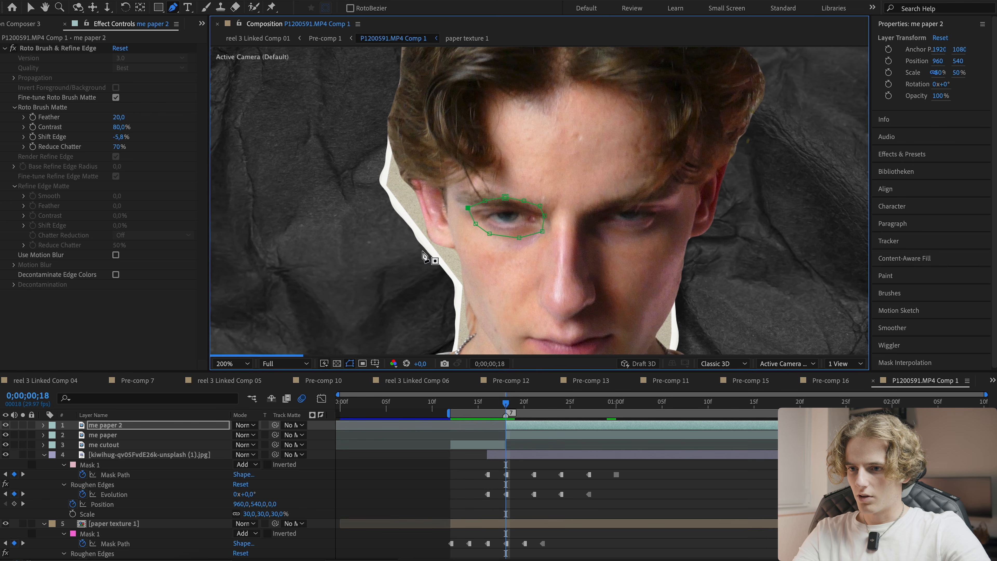
- Show the eye mask's path and reposition the mask over the eye at frame 24
{"action": "key", "text": "m"}
{"action": "key", "text": "m"}
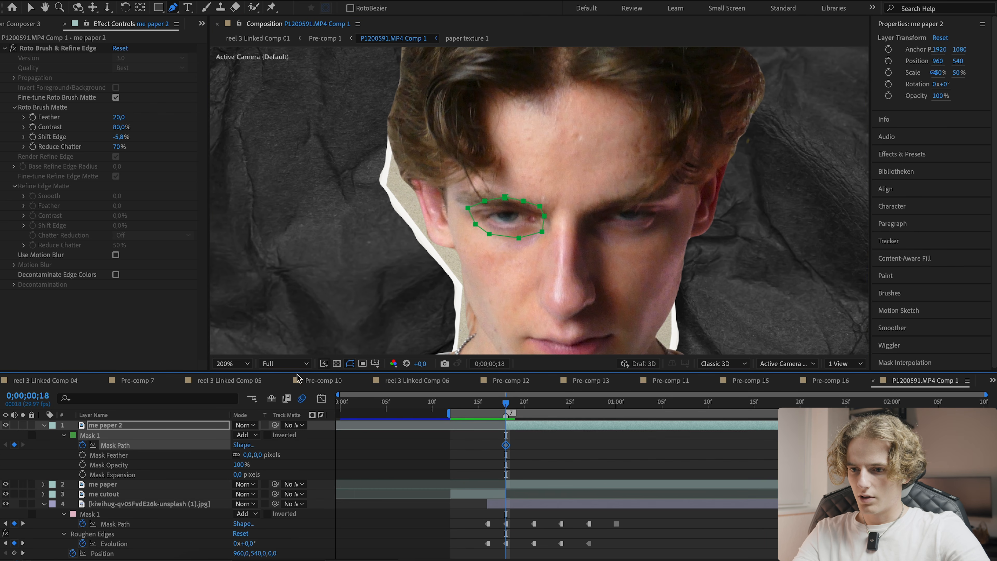
{"action": "scroll", "coordinate": [469, 232], "scroll_direction": "up", "scroll_amount": 2}
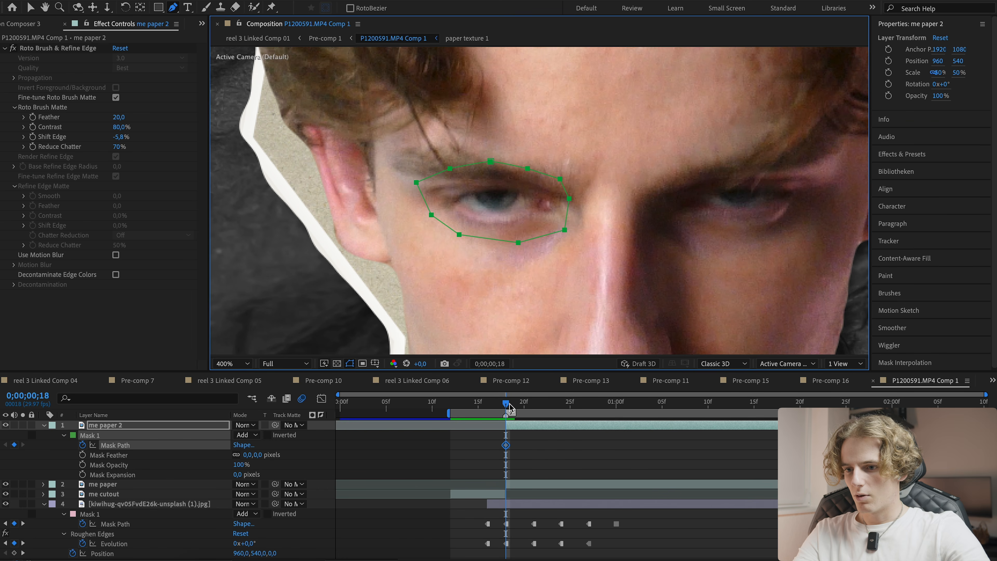
{"action": "left_click_drag", "start_coordinate": [509, 404], "coordinate": [533, 408]}
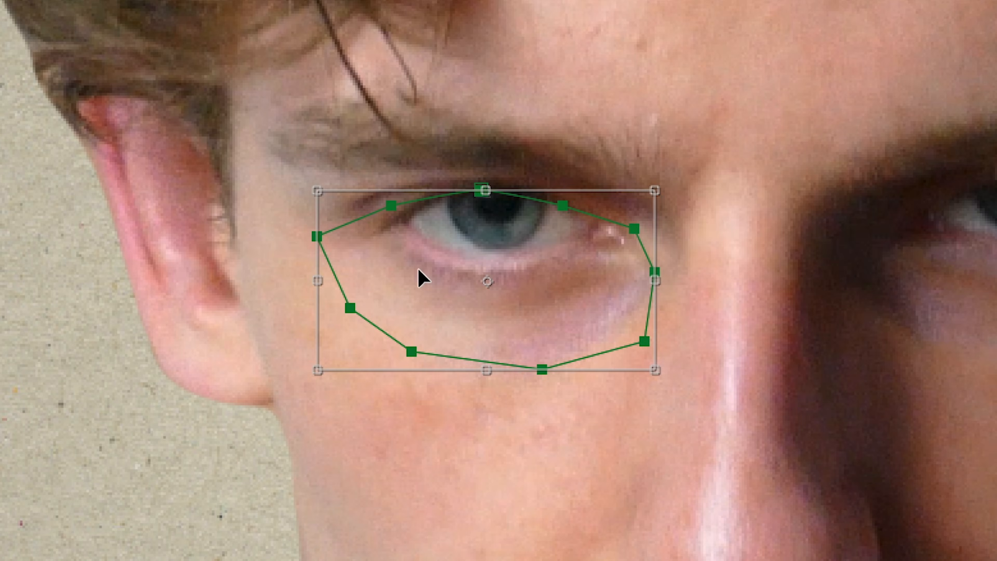
{"action": "left_click_drag", "start_coordinate": [418, 278], "coordinate": [426, 226]}
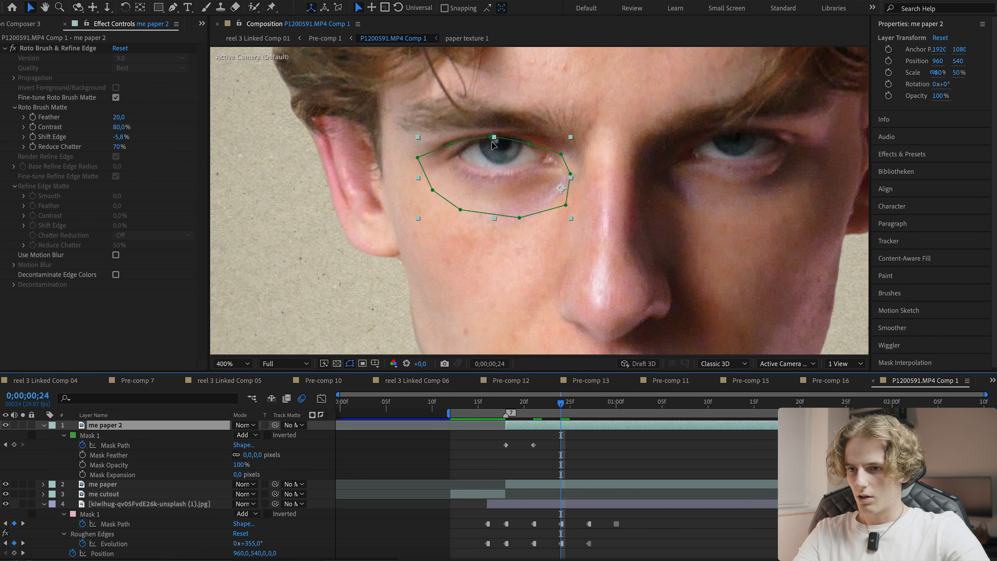
{"action": "double_click", "coordinate": [491, 139]}
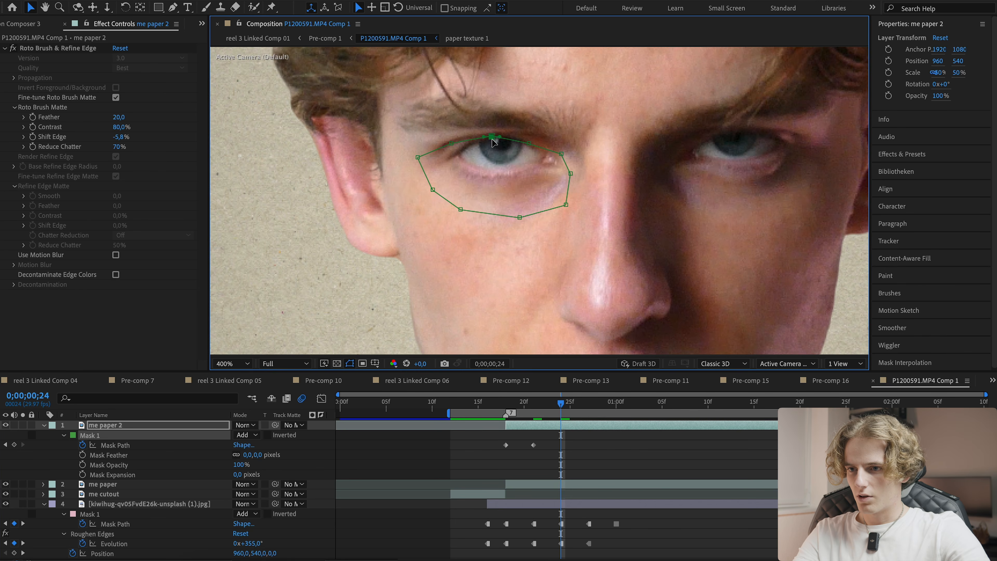
{"action": "left_click_drag", "start_coordinate": [479, 168], "coordinate": [482, 148]}
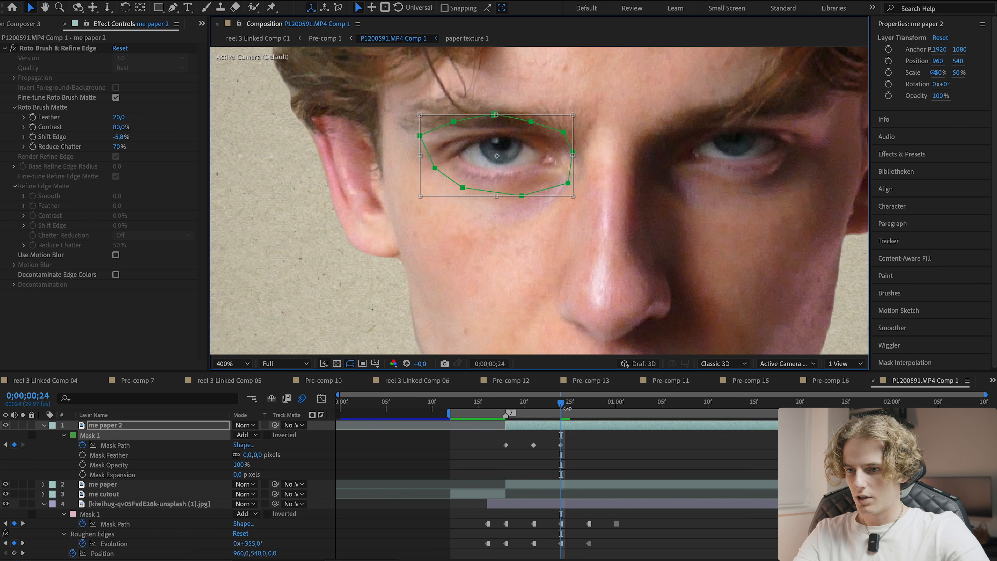
- Reposition the left-eye mask over the eye at the following frames to keyframe its path, and save the project
{"action": "left_click_drag", "start_coordinate": [567, 408], "coordinate": [593, 408]}
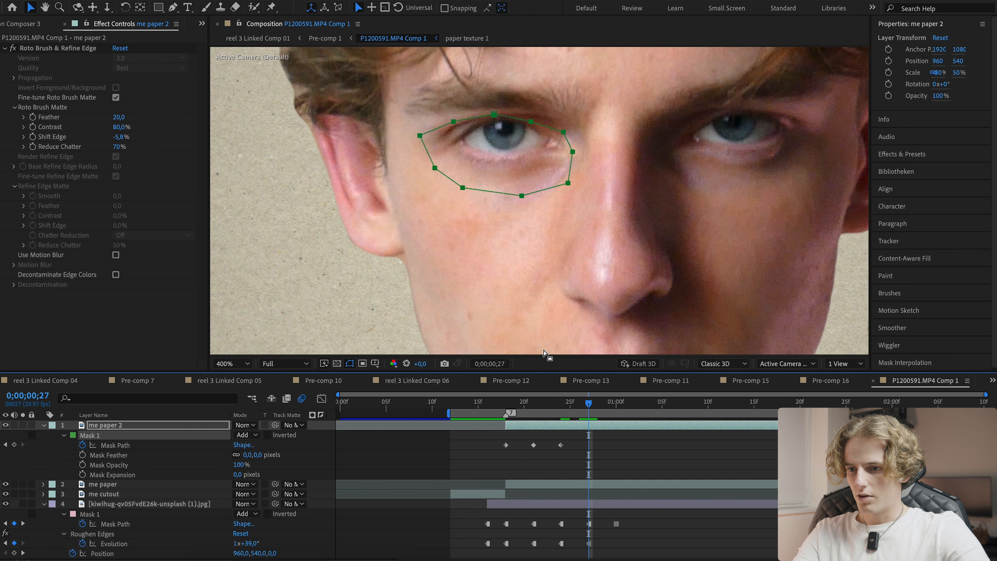
{"action": "double_click", "coordinate": [495, 115]}
{"action": "left_click_drag", "start_coordinate": [499, 167], "coordinate": [505, 148]}
{"action": "left_click_drag", "start_coordinate": [507, 212], "coordinate": [454, 238]}
{"action": "left_click", "coordinate": [602, 405]}
{"action": "left_click_drag", "start_coordinate": [601, 406], "coordinate": [617, 404]}
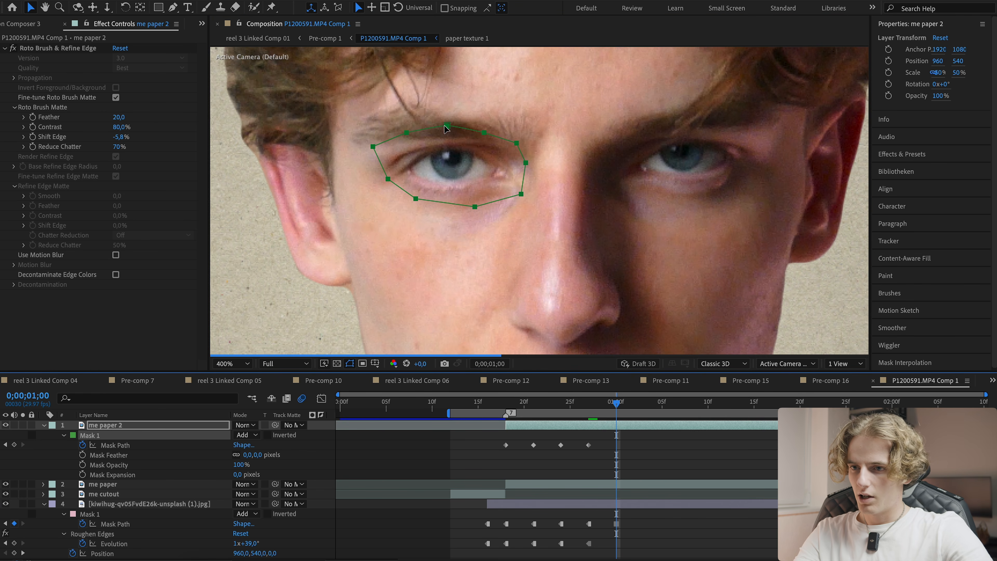
{"action": "double_click", "coordinate": [448, 127]}
{"action": "left_click_drag", "start_coordinate": [437, 155], "coordinate": [439, 150]}
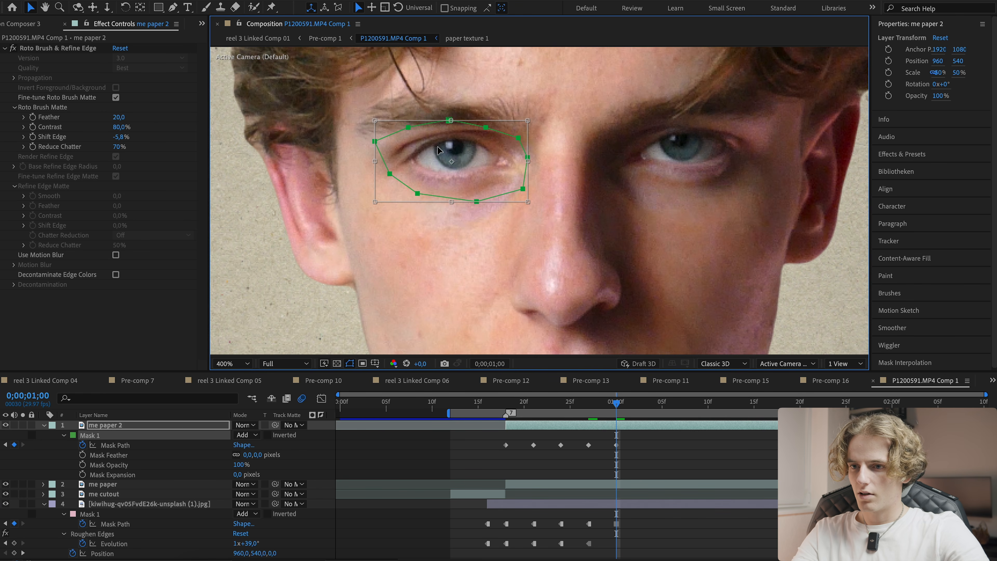
{"action": "left_click_drag", "start_coordinate": [619, 406], "coordinate": [622, 407]}
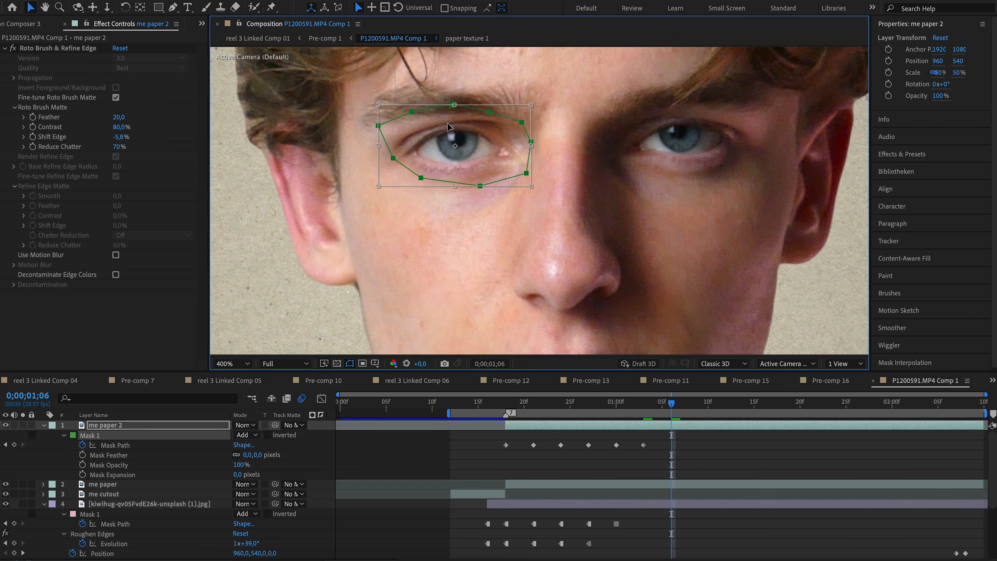
{"action": "left_click_drag", "start_coordinate": [509, 423], "coordinate": [460, 410]}
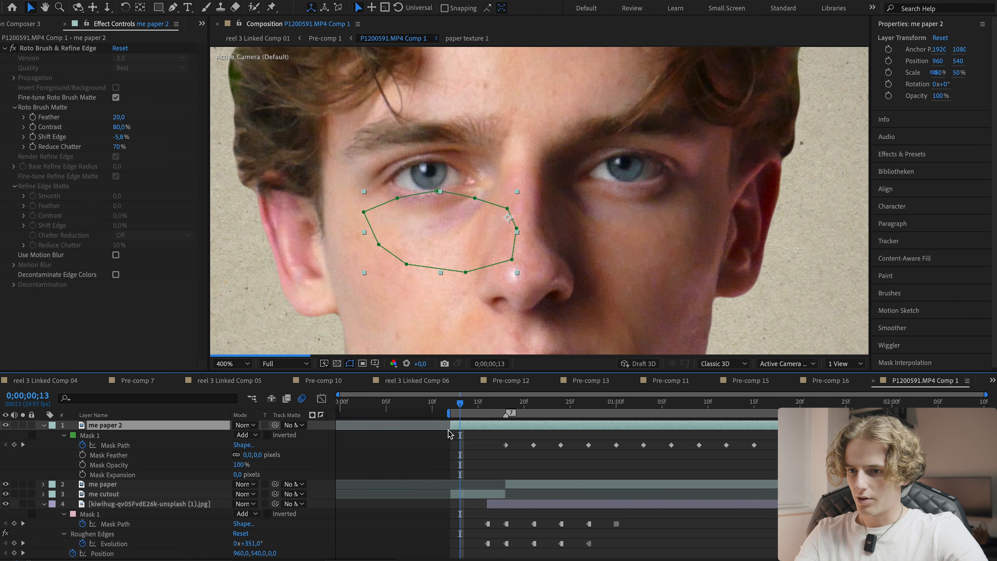
{"action": "left_click", "coordinate": [464, 449]}
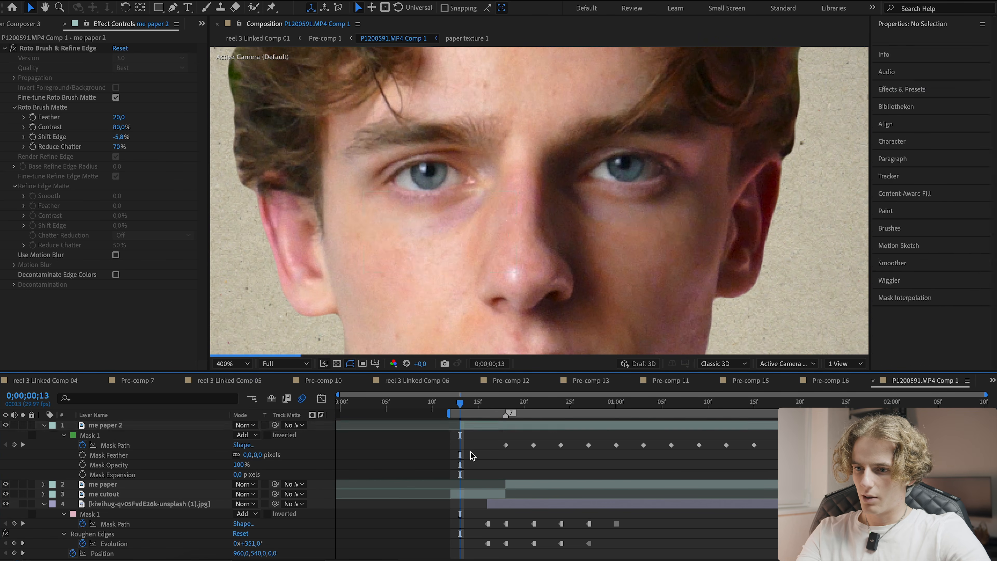
{"action": "key", "text": "ctrl+s"}
- Fit the view and move the eye mask down over the eye at frame 14
{"action": "left_click", "coordinate": [220, 362]}
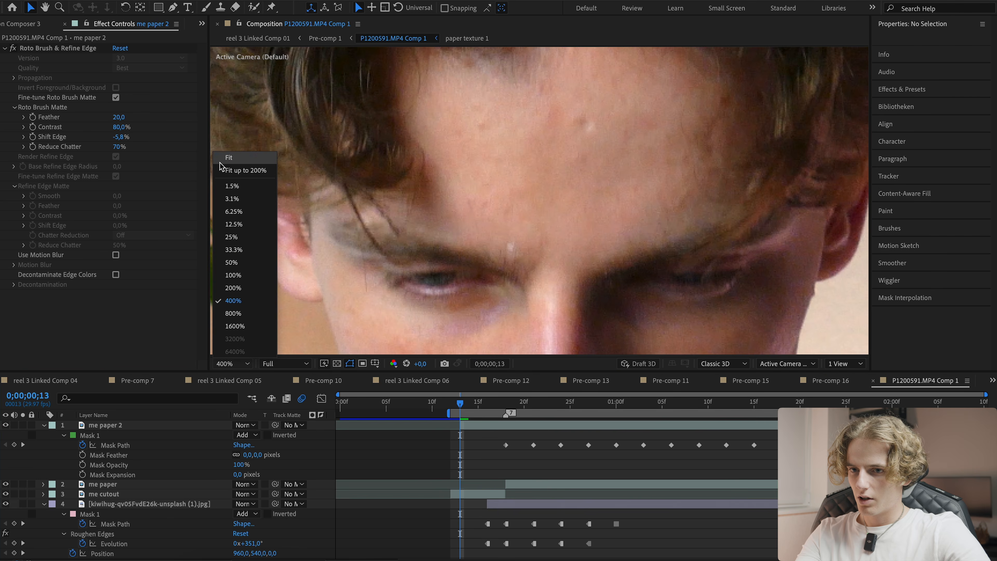
{"action": "left_click", "coordinate": [230, 174]}
{"action": "left_click", "coordinate": [467, 423]}
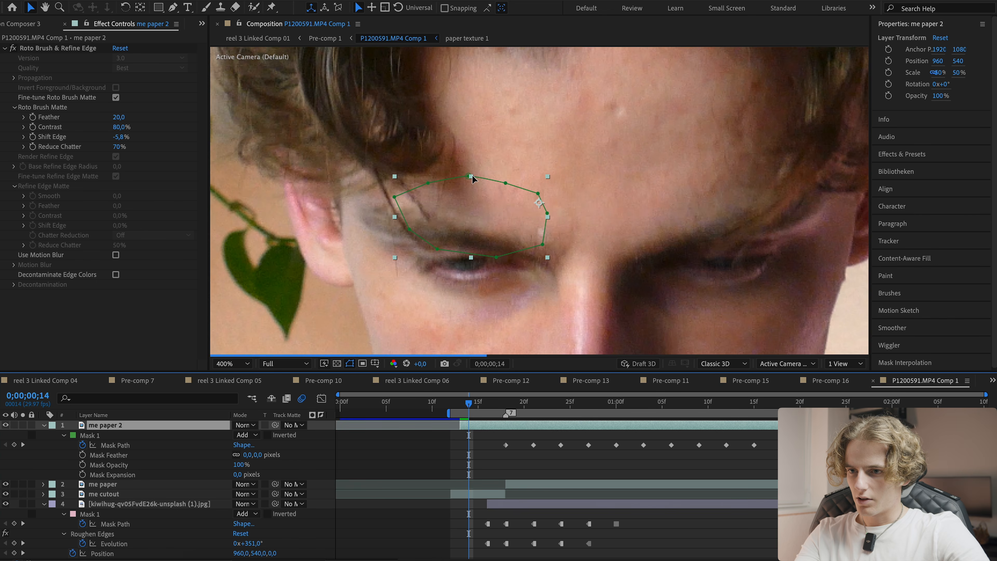
{"action": "double_click", "coordinate": [469, 175]}
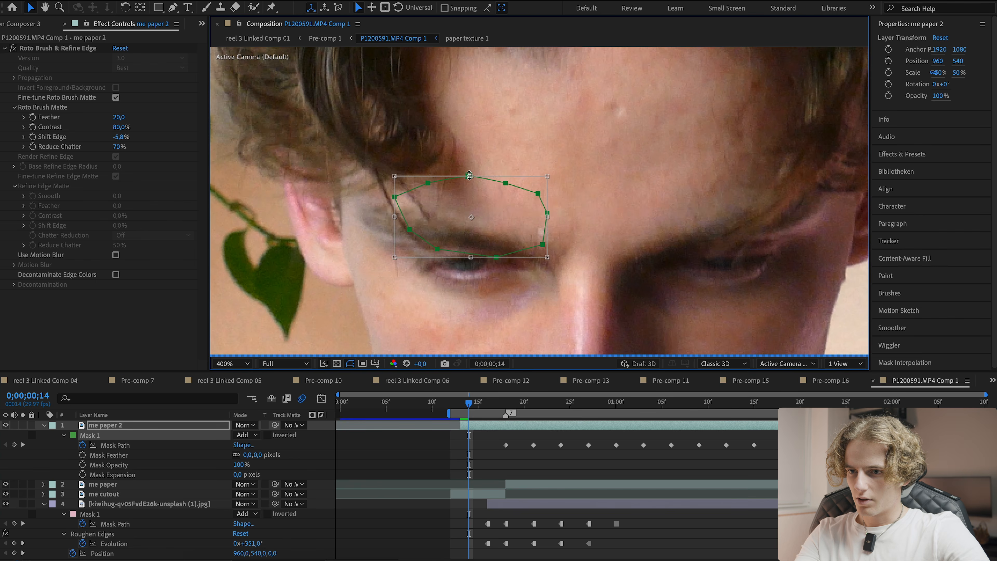
{"action": "left_click_drag", "start_coordinate": [448, 204], "coordinate": [446, 235]}
- Remove the Roto Brush & Refine Edge effect from the me paper 2 layer
{"action": "key", "text": "alt+shift+slash"}
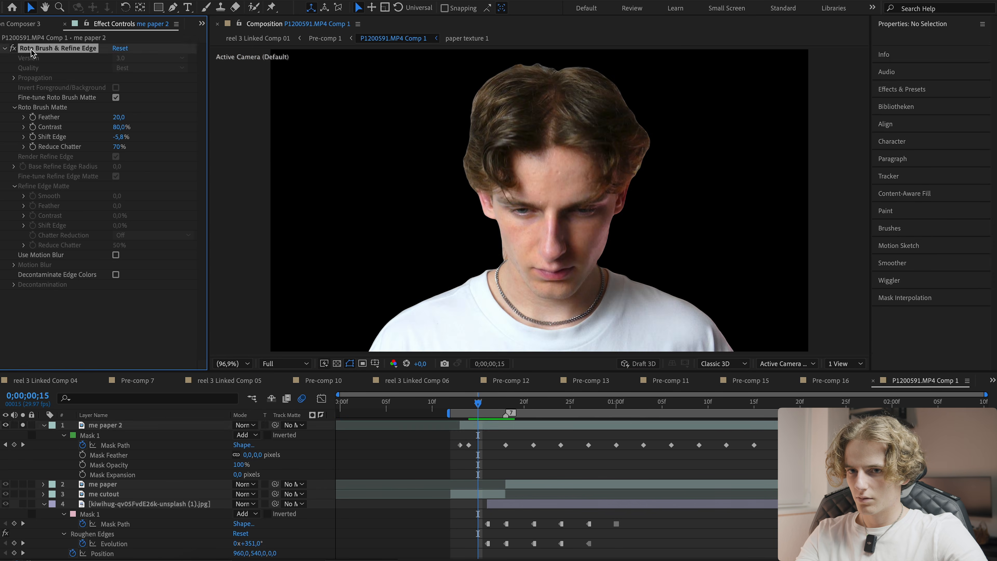
{"action": "key", "text": "Page_Down"}
{"action": "left_click", "coordinate": [469, 423]}
{"action": "key", "text": "Page_Up"}
{"action": "key", "text": "Page_Up"}
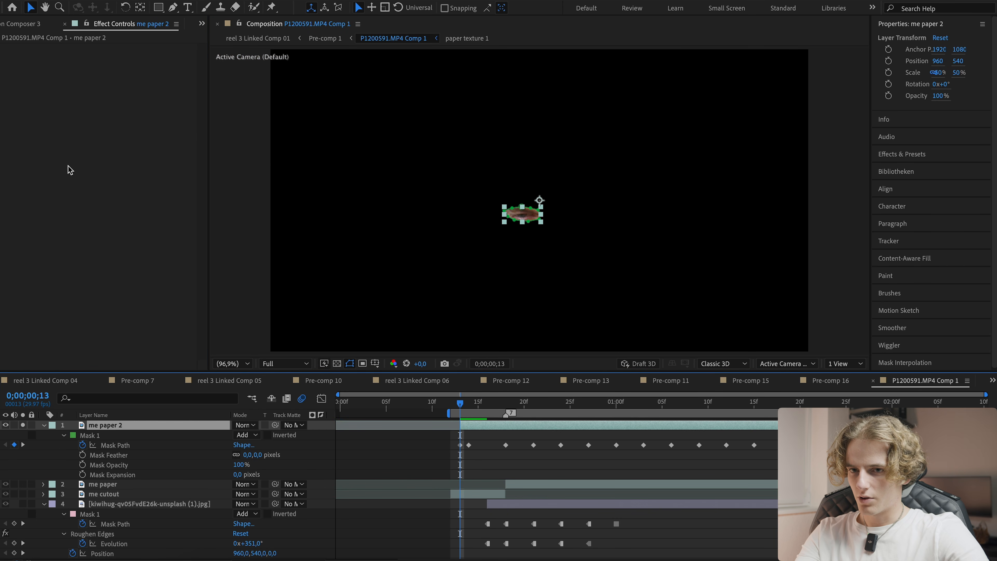
{"action": "left_click", "coordinate": [497, 461]}
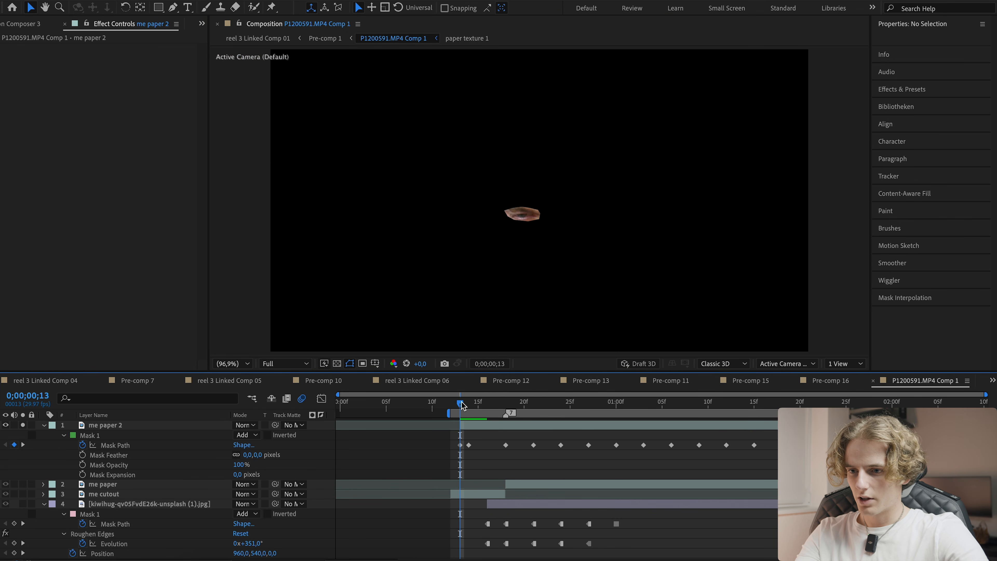
- Scrub through the masked eye animation and save the project
{"action": "left_click_drag", "start_coordinate": [461, 405], "coordinate": [634, 405]}
{"action": "key", "text": "ctrl+s"}
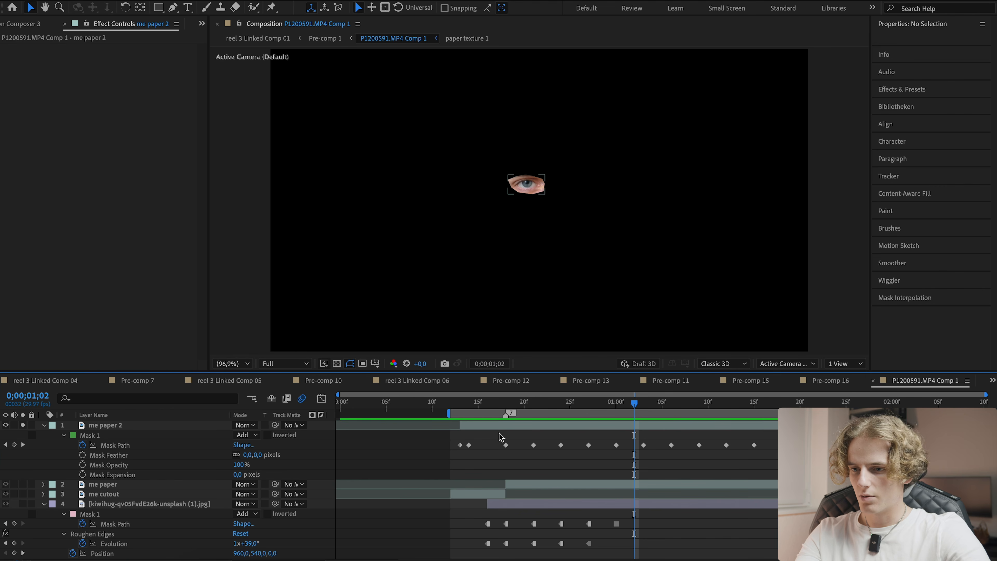
- Duplicate the me paper 2 layer and delete the copy's mask path keyframes
{"action": "left_click", "coordinate": [490, 428]}
{"action": "key", "text": "ctrl+d"}
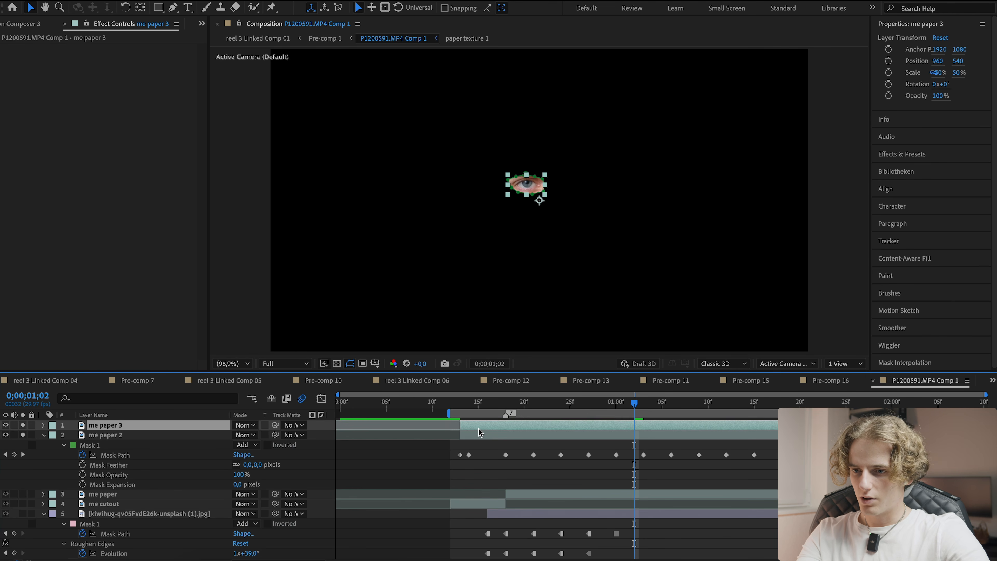
{"action": "key", "text": "m"}
{"action": "left_click", "coordinate": [101, 444]}
{"action": "key", "text": "Delete"}
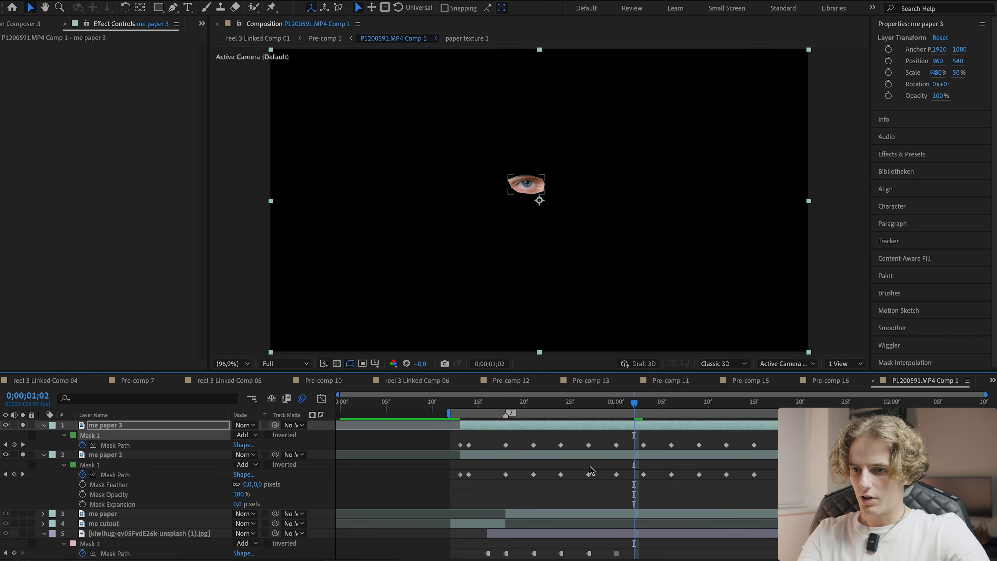
- Track the duplicated layer's mask over the right eye
{"action": "left_click_drag", "start_coordinate": [467, 405], "coordinate": [463, 405]}
{"action": "scroll", "coordinate": [499, 182], "scroll_direction": "up", "scroll_amount": 2}
{"action": "left_click", "coordinate": [172, 7]}
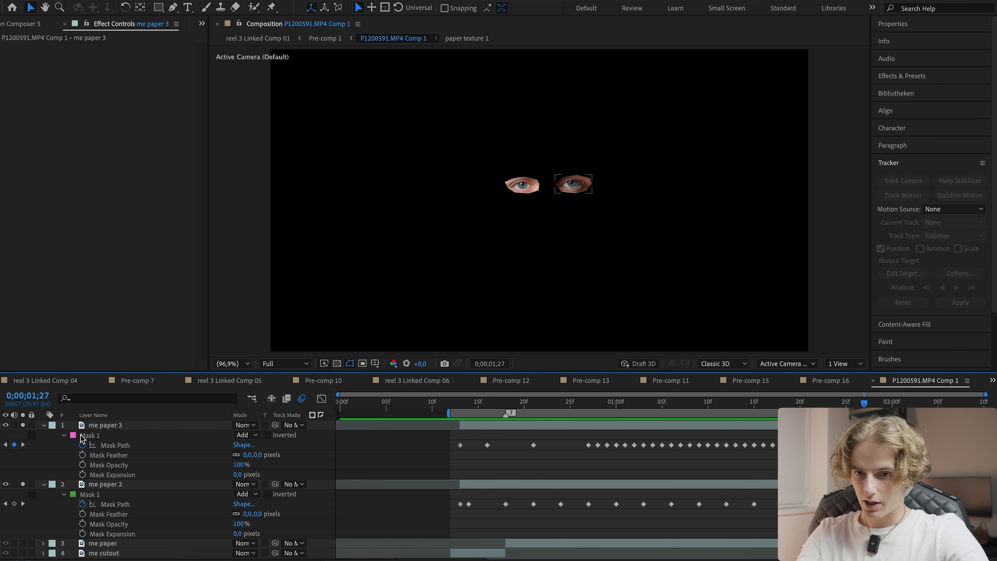
- Rename the two eye layers eye left and eye right
{"action": "left_click", "coordinate": [188, 484]}
{"action": "key", "text": "Return"}
{"action": "type", "text": "ey"}
{"action": "type", "text": "e"}
{"action": "type", "text": " left"}
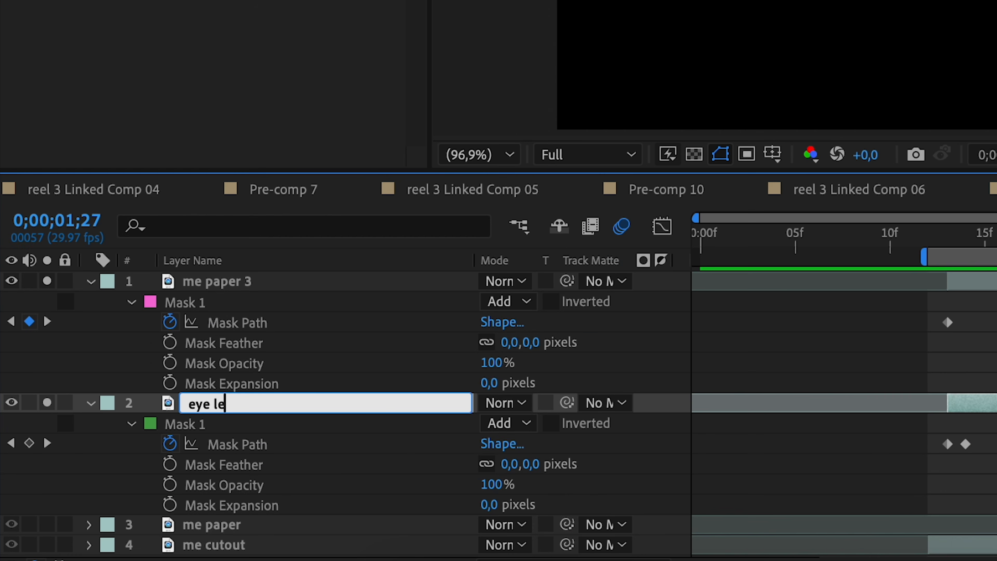
{"action": "key", "text": "Return"}
{"action": "key", "text": "ctrl+Up"}
{"action": "key", "text": "Return"}
{"action": "type", "text": "ex"}
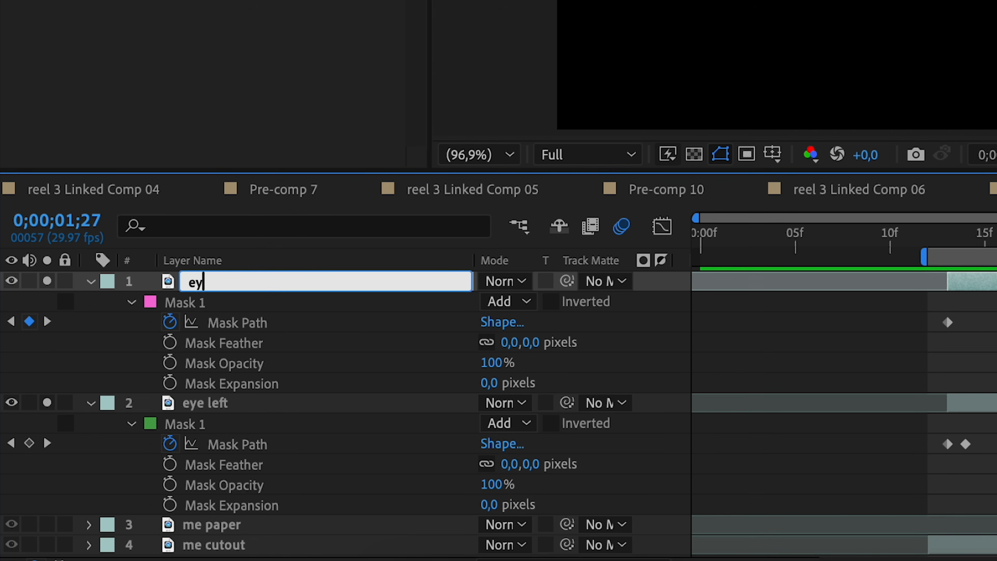
{"action": "key", "text": "Return"}
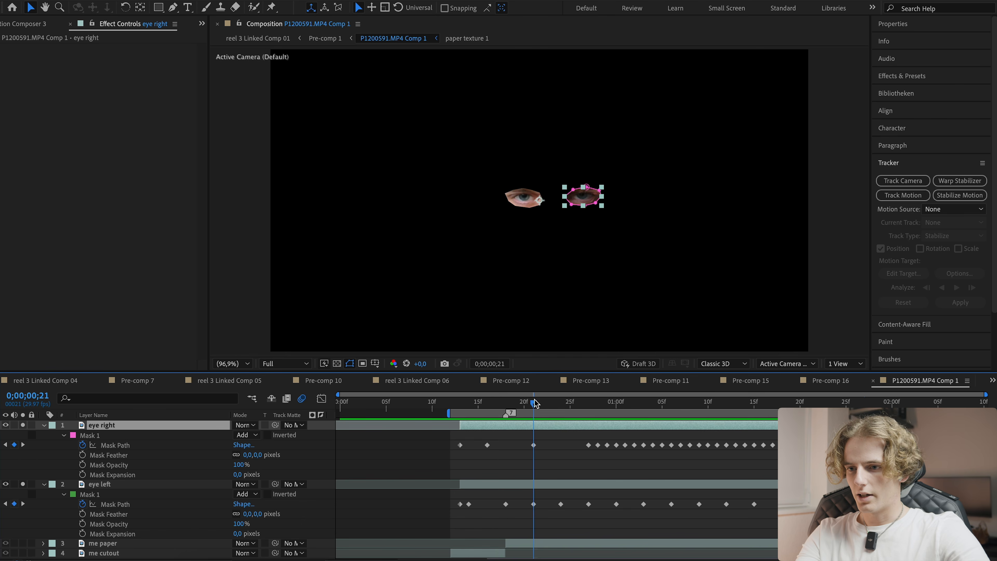
- Zoom the timeline and viewer, then reposition the eye right mask over the eye at frame 16
{"action": "left_click_drag", "start_coordinate": [534, 405], "coordinate": [487, 416]}
{"action": "left_click", "coordinate": [518, 450]}
{"action": "left_click_drag", "start_coordinate": [985, 394], "coordinate": [750, 394]}
{"action": "left_click", "coordinate": [572, 445]}
{"action": "left_click_drag", "start_coordinate": [575, 407], "coordinate": [601, 408]}
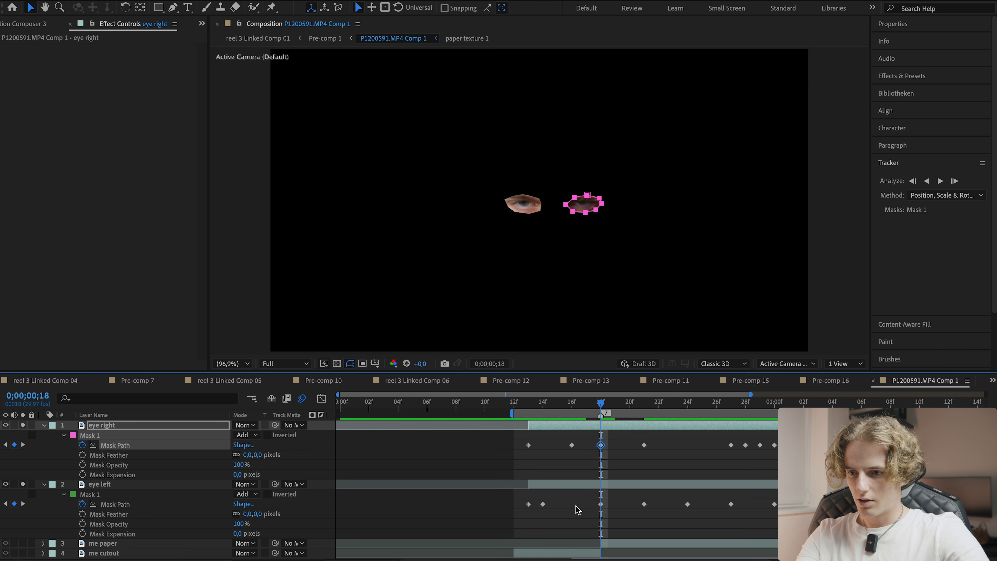
{"action": "left_click", "coordinate": [594, 504]}
{"action": "left_click_drag", "start_coordinate": [583, 407], "coordinate": [571, 408]}
{"action": "left_click", "coordinate": [547, 427]}
{"action": "scroll", "coordinate": [531, 203], "scroll_direction": "up", "scroll_amount": 3}
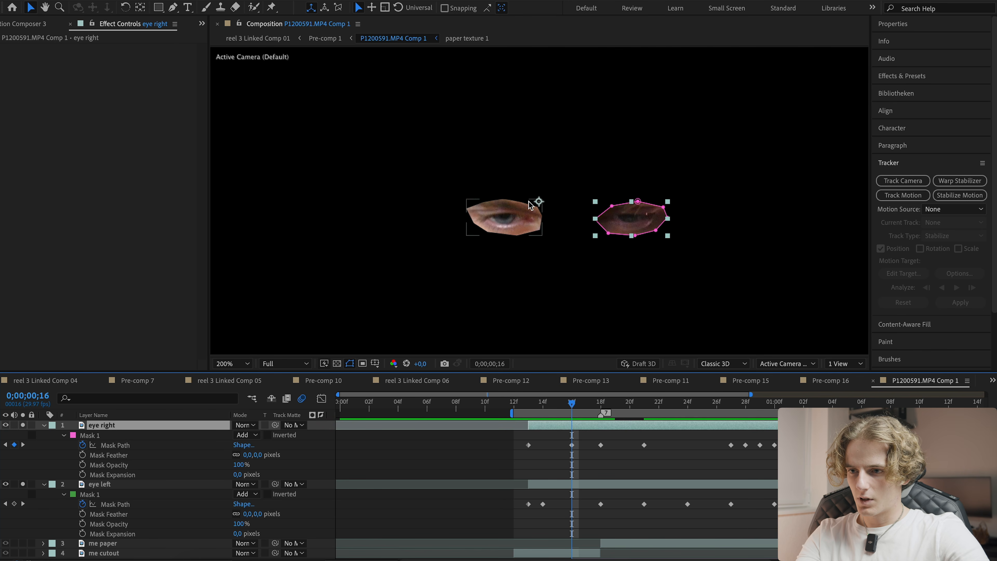
{"action": "double_click", "coordinate": [614, 207]}
{"action": "left_click_drag", "start_coordinate": [631, 201], "coordinate": [643, 221]}
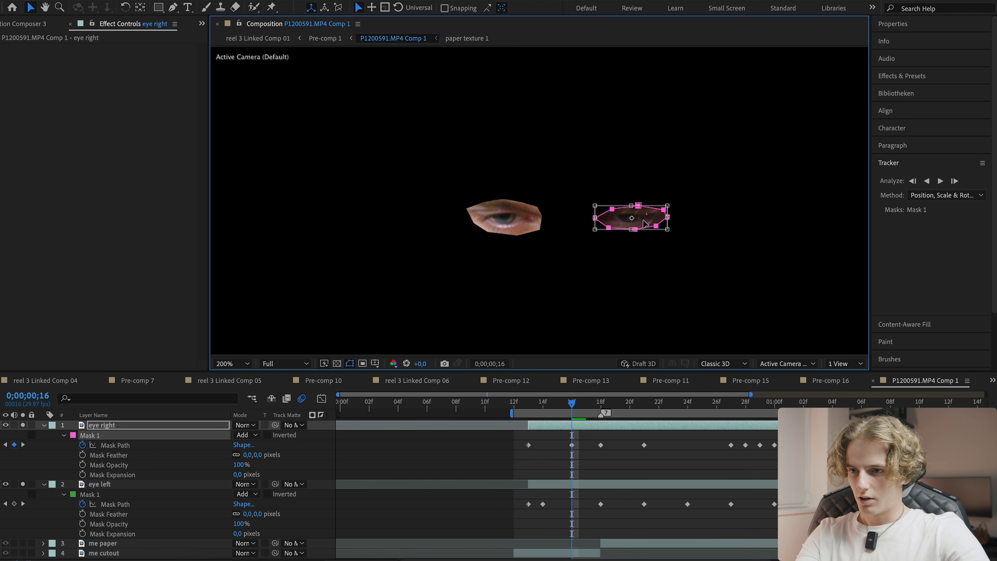
- Convert the eye right layer's early mask path keyframes to hold keyframes
{"action": "left_click_drag", "start_coordinate": [570, 407], "coordinate": [527, 408]}
{"action": "left_click", "coordinate": [525, 460]}
{"action": "left_click_drag", "start_coordinate": [528, 446], "coordinate": [578, 440]}
{"action": "right_click", "coordinate": [571, 446]}
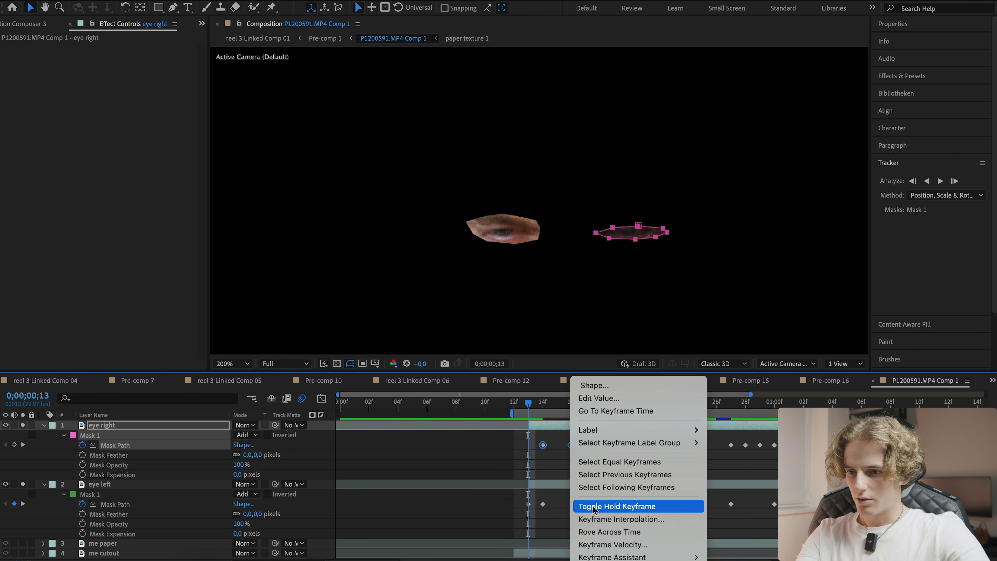
{"action": "left_click", "coordinate": [593, 509]}
- Move the eye left mask down slightly over the eye at frame 16
{"action": "left_click_drag", "start_coordinate": [536, 407], "coordinate": [572, 406]}
{"action": "left_click", "coordinate": [587, 426]}
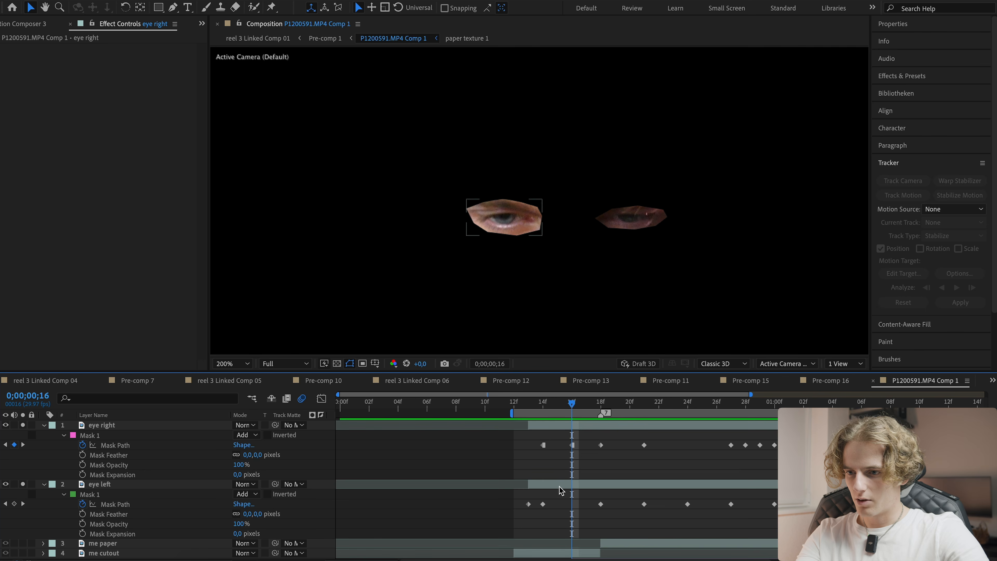
{"action": "left_click", "coordinate": [559, 487]}
{"action": "left_click_drag", "start_coordinate": [503, 199], "coordinate": [504, 213]}
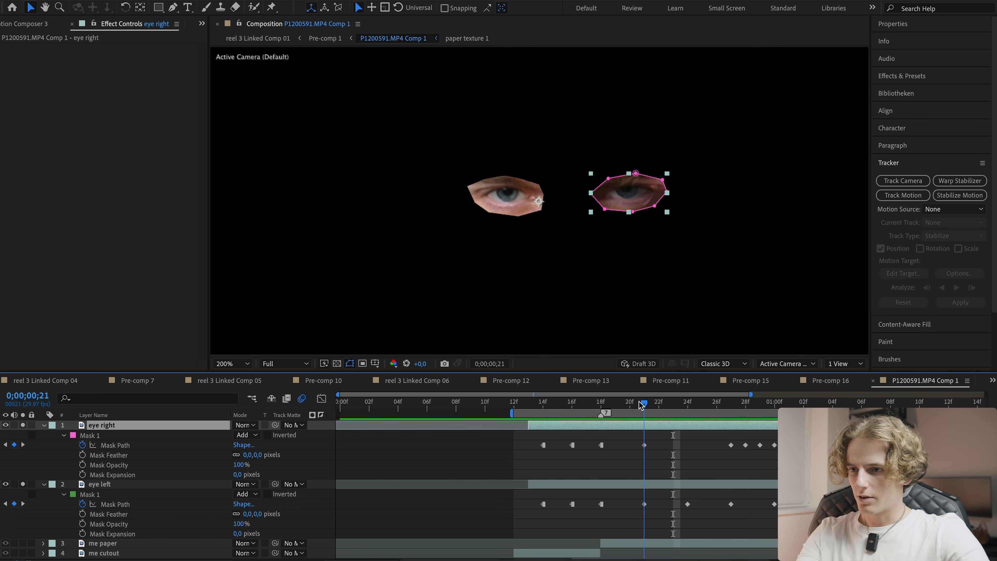
- Apply Posterize Time to the eye right layer with a frame rate of 12
{"action": "mouse_move", "coordinate": [643, 408]}
{"action": "left_mouse_down"}
{"action": "mouse_move", "coordinate": [742, 424]}
{"action": "mouse_move", "coordinate": [659, 415]}
{"action": "left_mouse_up"}
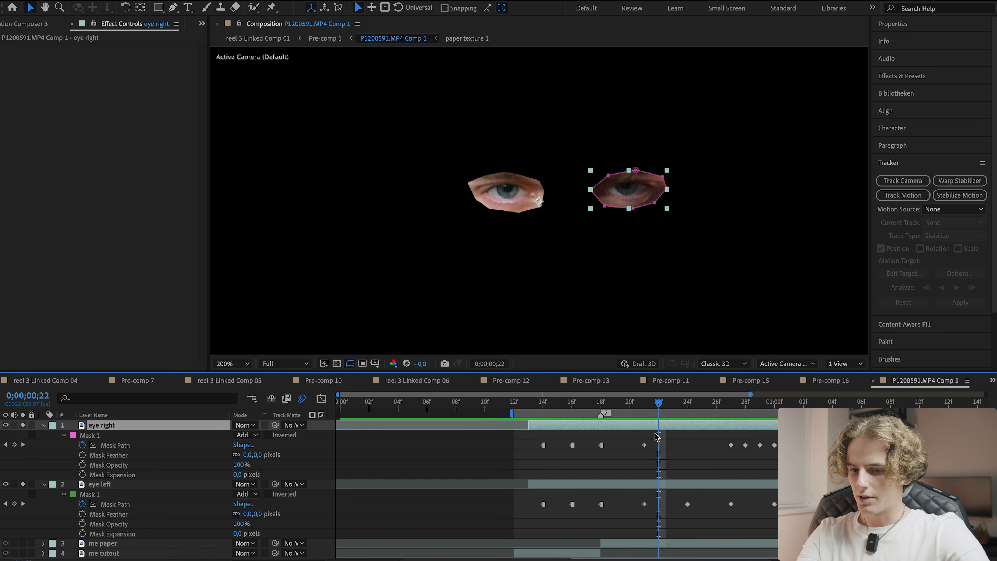
{"action": "key", "text": "ctrl+space"}
{"action": "type", "text": "po"}
{"action": "key", "text": "Return"}
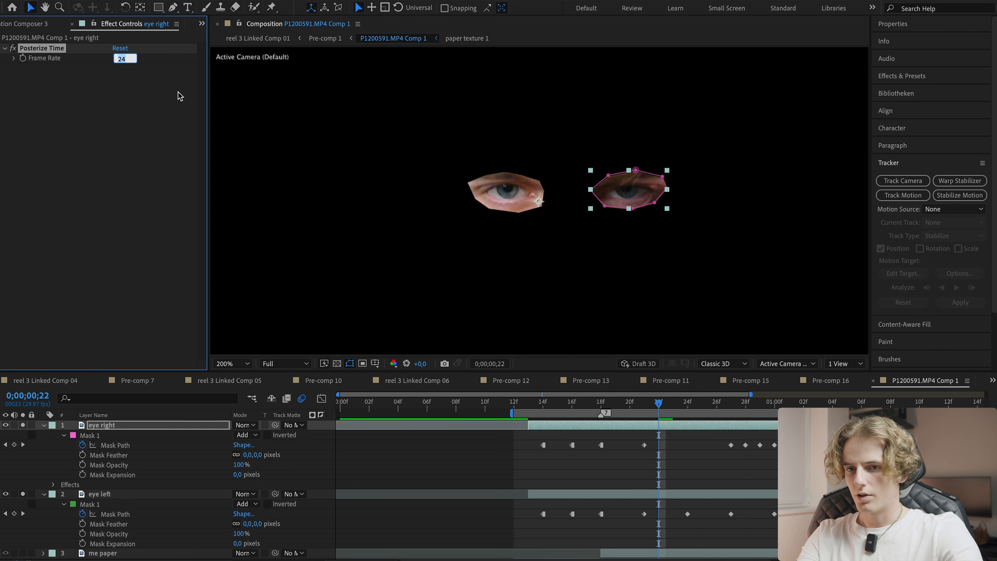
{"action": "type", "text": "12"}
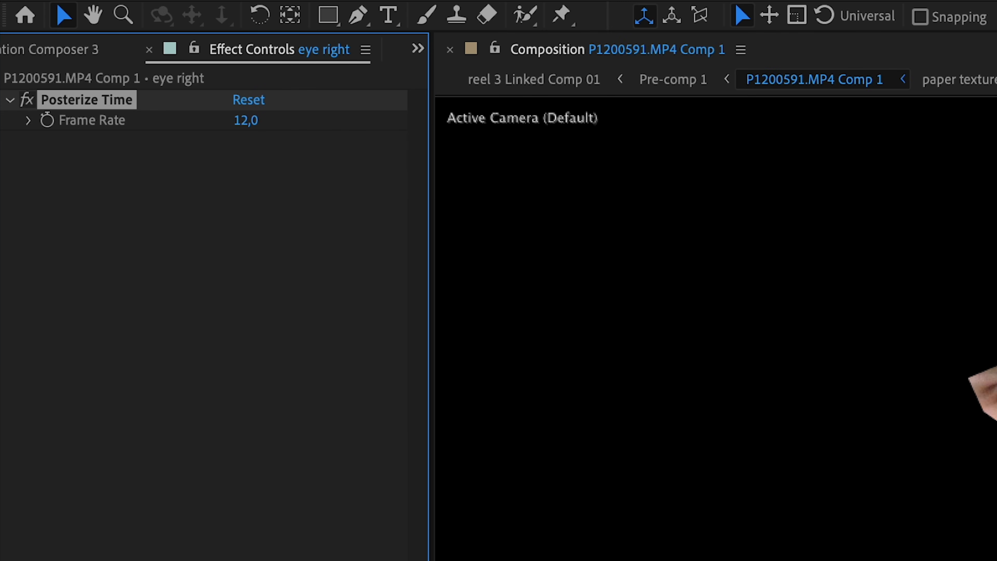
- Copy the Posterize Time effect onto the eye left layer and play back the result
{"action": "left_click_drag", "start_coordinate": [659, 409], "coordinate": [601, 409]}
{"action": "left_click", "coordinate": [530, 408]}
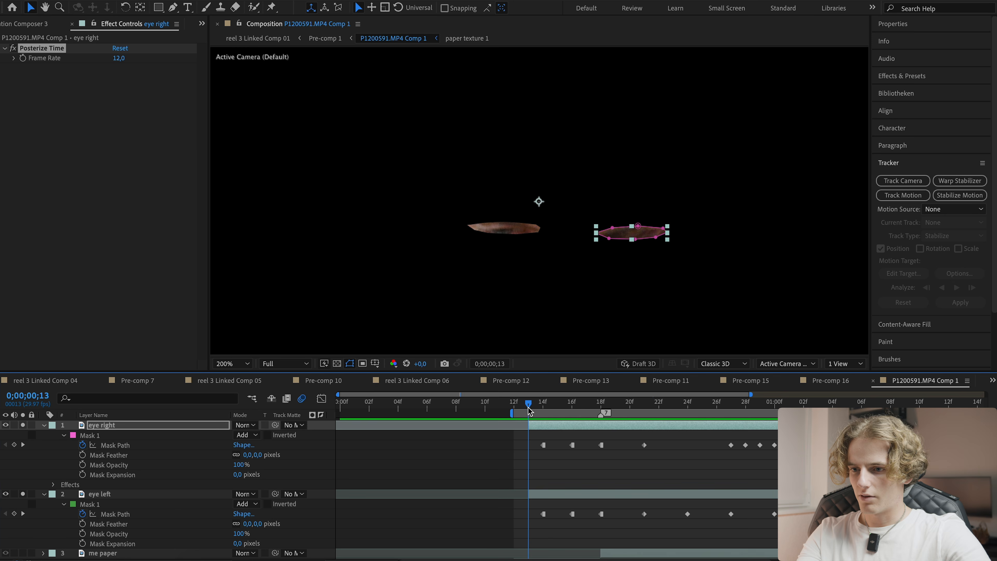
{"action": "left_click", "coordinate": [247, 358]}
{"action": "left_click", "coordinate": [238, 171]}
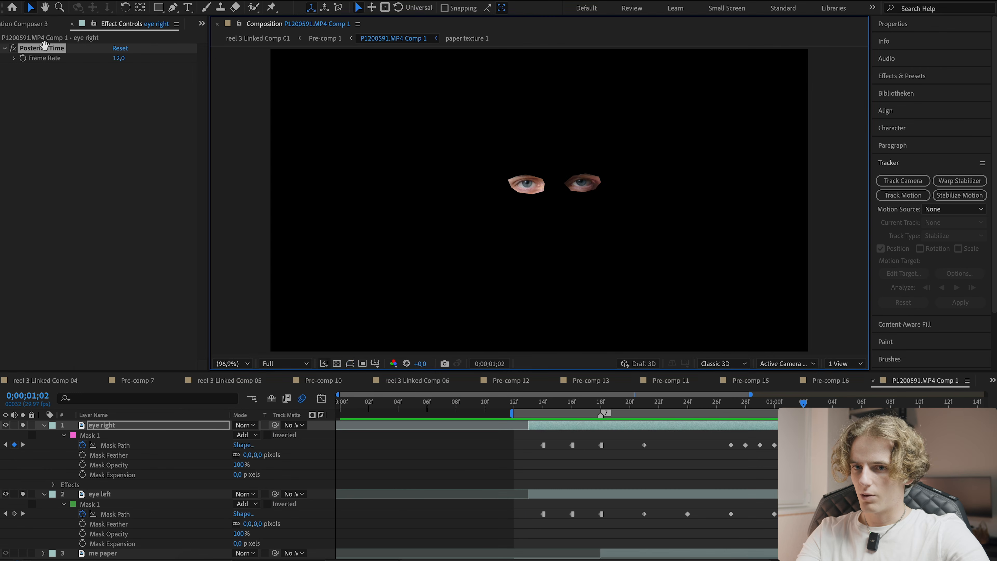
{"action": "left_click", "coordinate": [45, 50]}
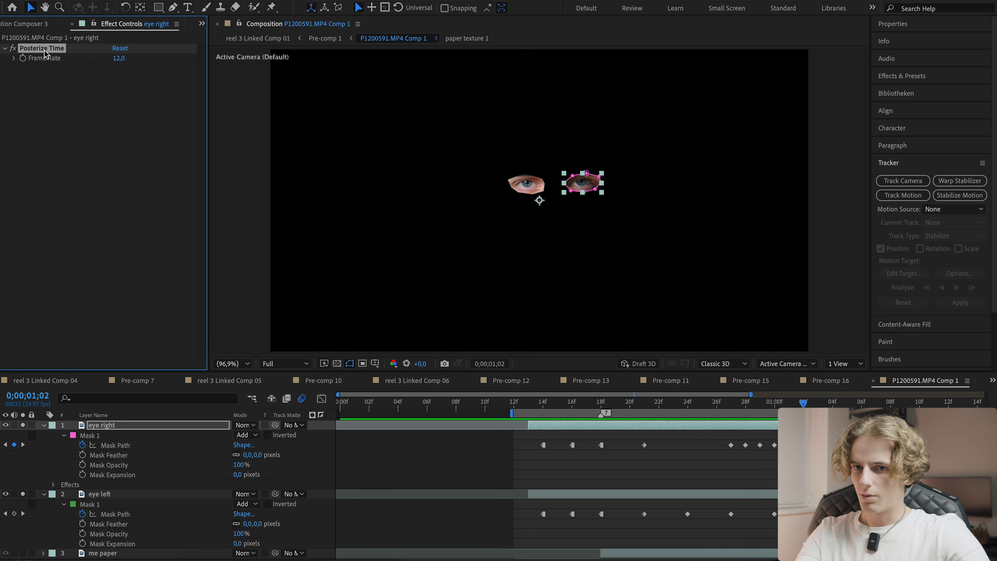
{"action": "left_click", "coordinate": [525, 494]}
{"action": "key", "text": "ctrl+v"}
{"action": "key", "text": "space"}
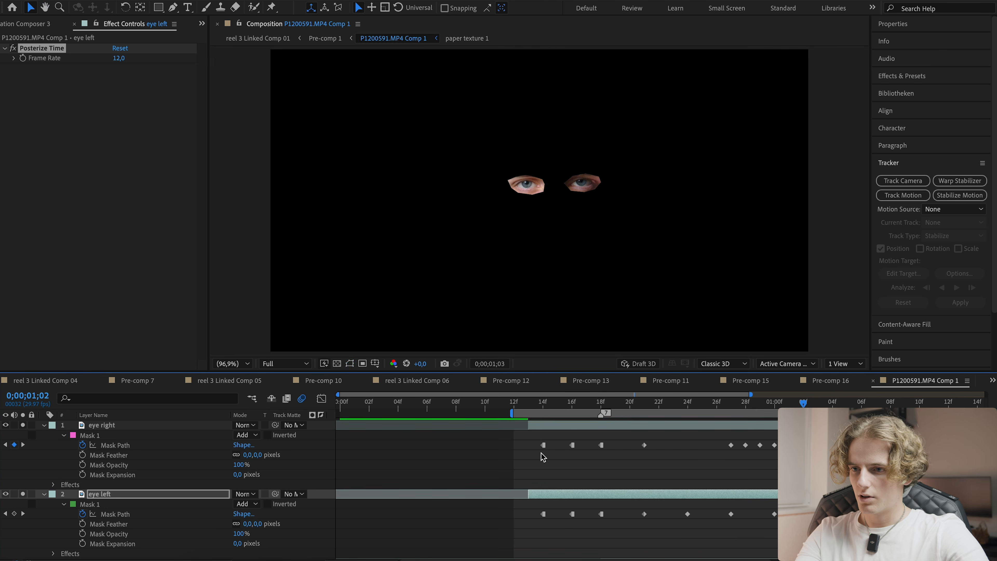
- Set the eye right layer's Stroke brush size to 5 and brush hardness to 100%
{"action": "left_click_drag", "start_coordinate": [366, 560], "coordinate": [346, 560]}
{"action": "left_click", "coordinate": [518, 432]}
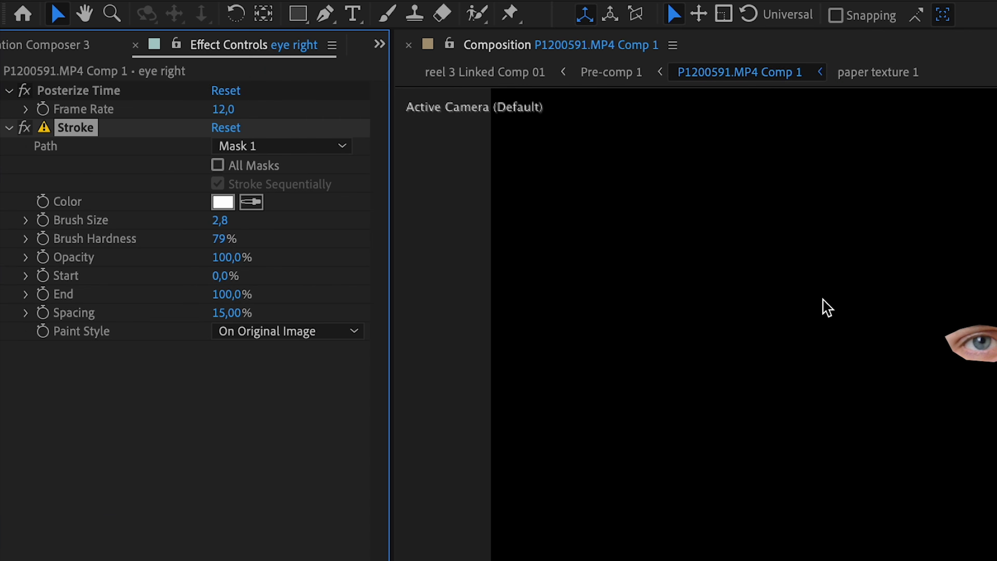
{"action": "scroll", "coordinate": [823, 301], "scroll_direction": "up", "scroll_amount": 2}
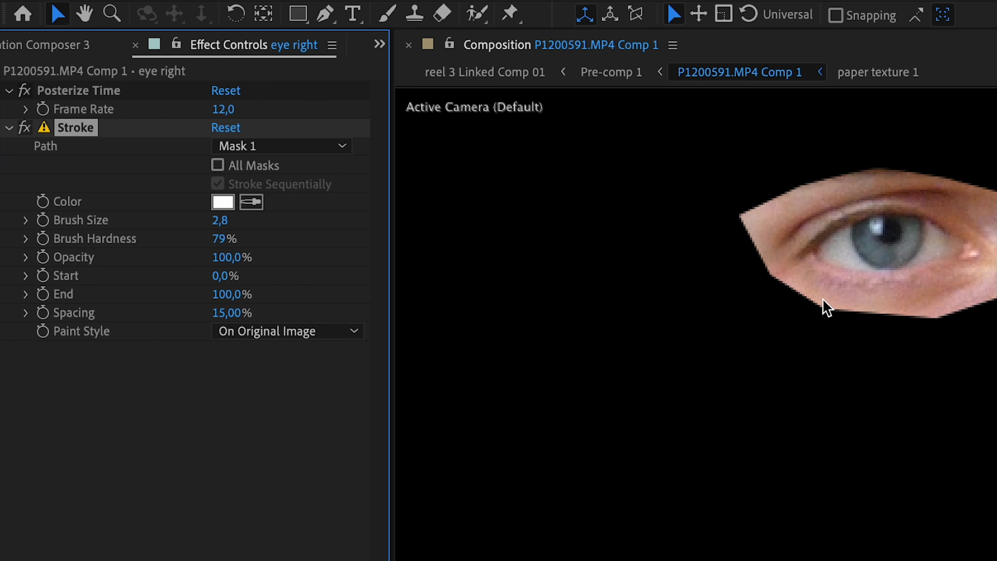
{"action": "key", "text": "h"}
{"action": "left_click_drag", "start_coordinate": [849, 444], "coordinate": [598, 560]}
{"action": "key", "text": "v"}
{"action": "left_click", "coordinate": [220, 221]}
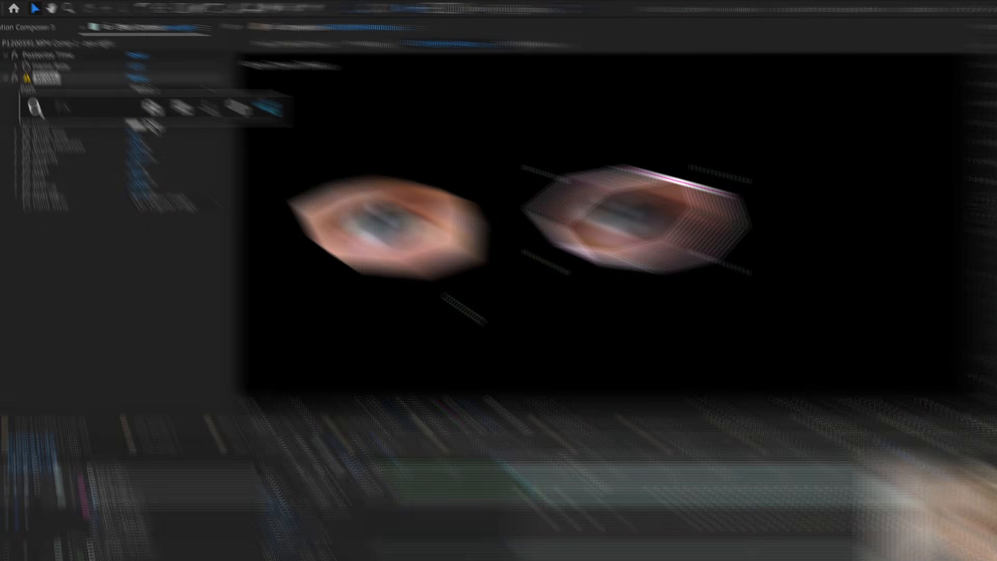
- Apply the Roughen Edges effect to the eye right layer
{"action": "key", "text": "ctrl+space"}
{"action": "type", "text": "rou"}
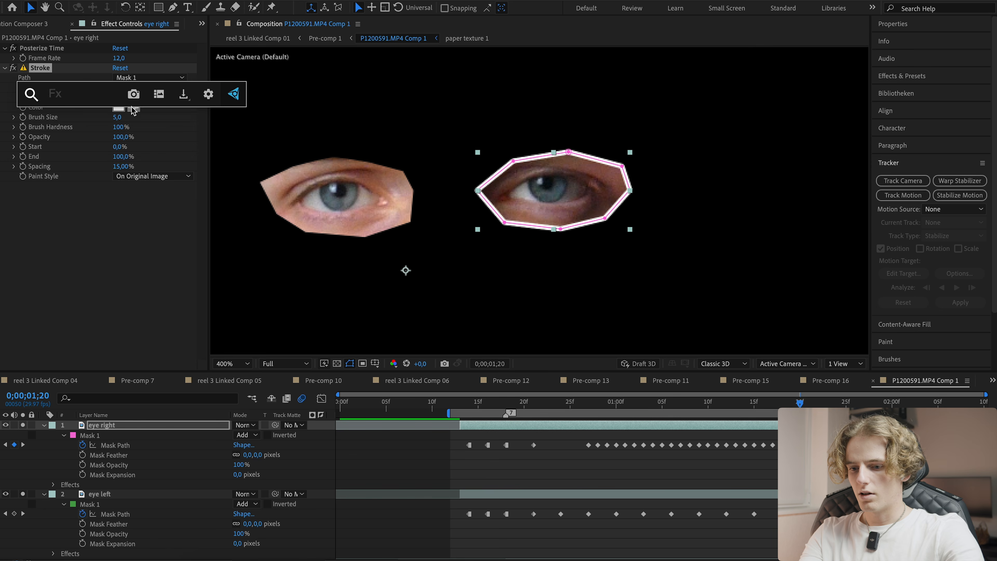
{"action": "key", "text": "Return"}
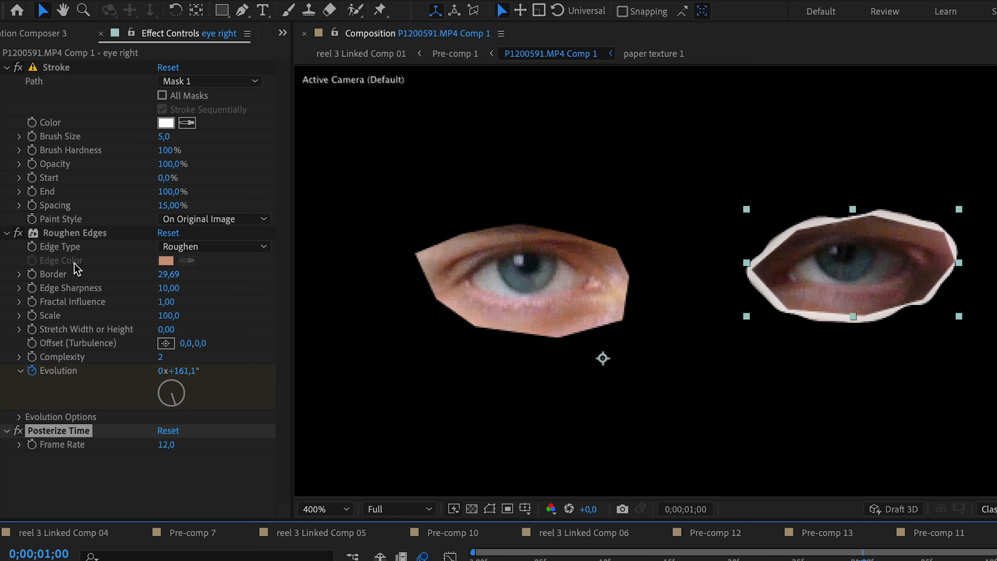
{"action": "left_click", "coordinate": [69, 398]}
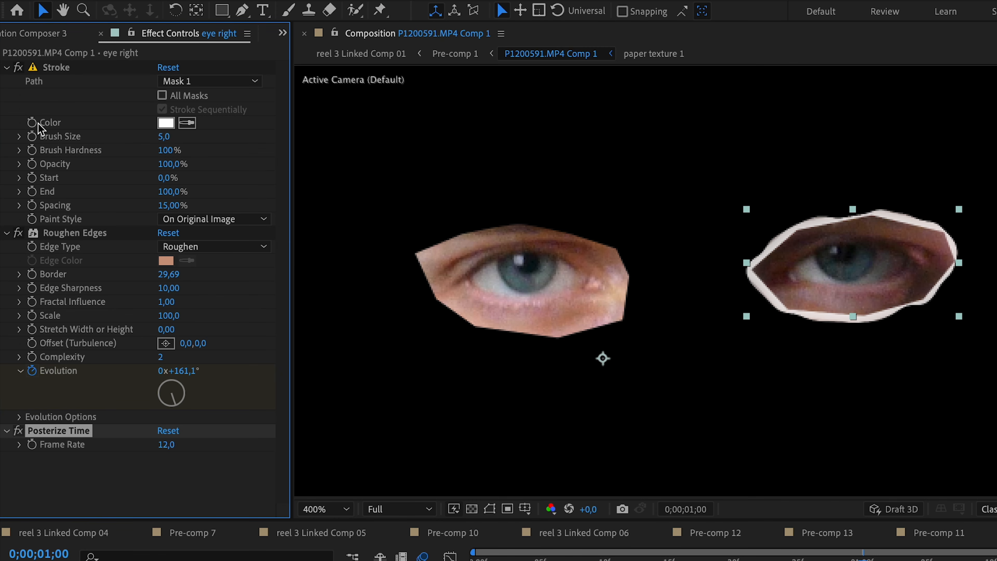
{"action": "left_click", "coordinate": [157, 560]}
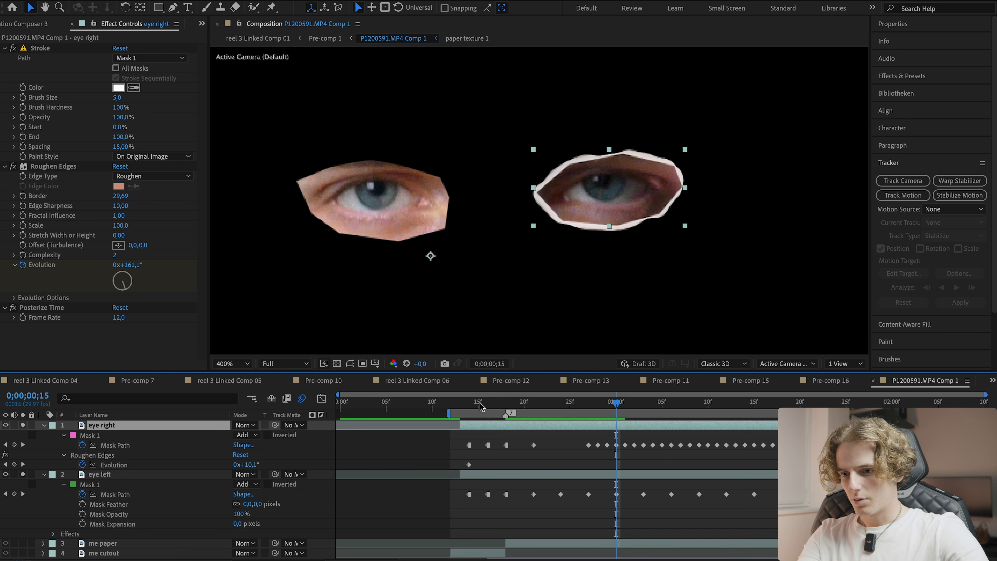
- Keyframe the eye right layer's Roughen Edges Evolution, raising its angle every couple of frames across the timeline
{"action": "left_click_drag", "start_coordinate": [480, 404], "coordinate": [469, 403]}
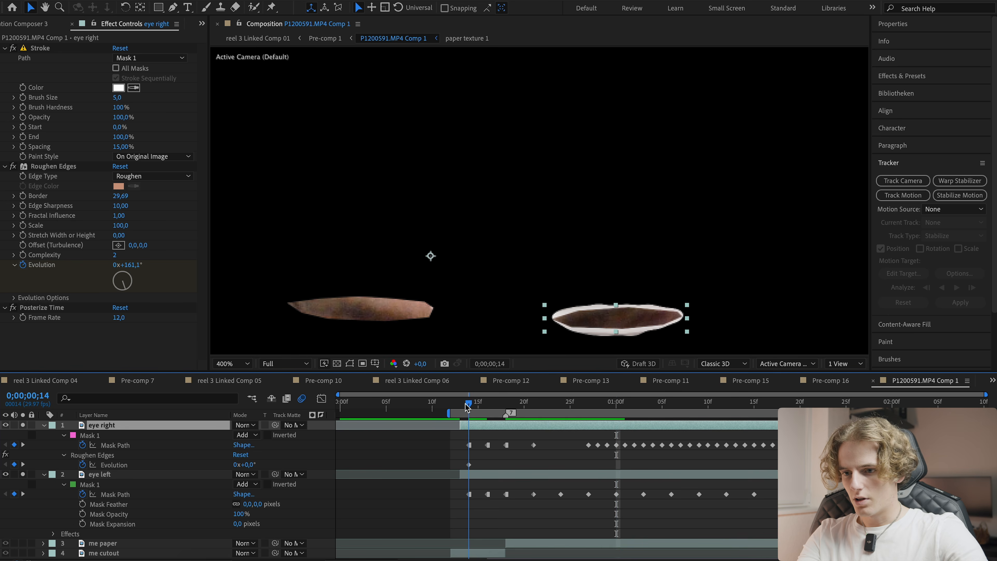
{"action": "left_click", "coordinate": [61, 168]}
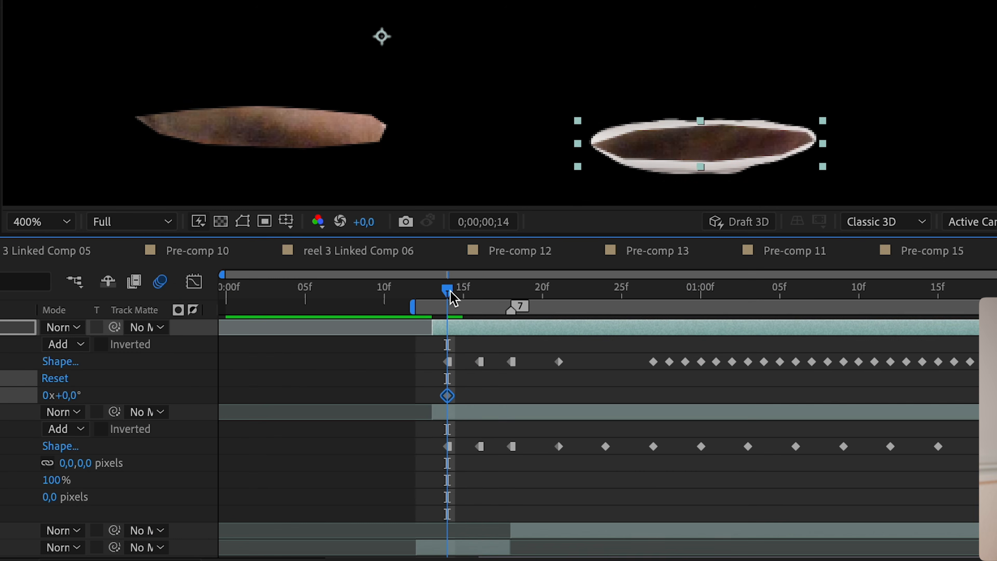
{"action": "left_click_drag", "start_coordinate": [939, 530], "coordinate": [978, 534]}
{"action": "left_click_drag", "start_coordinate": [487, 301], "coordinate": [504, 296]}
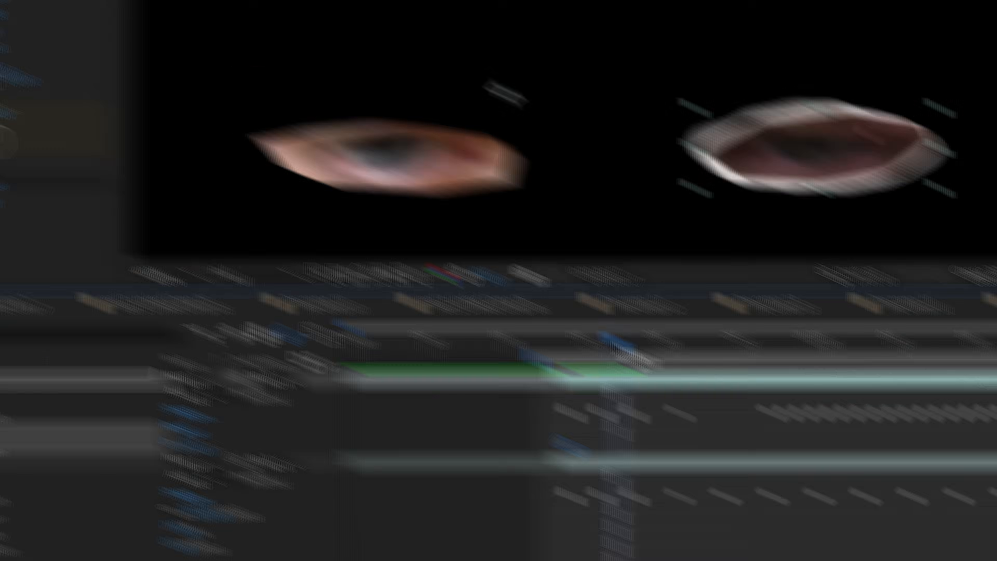
{"action": "left_click_drag", "start_coordinate": [214, 202], "coordinate": [411, 229]}
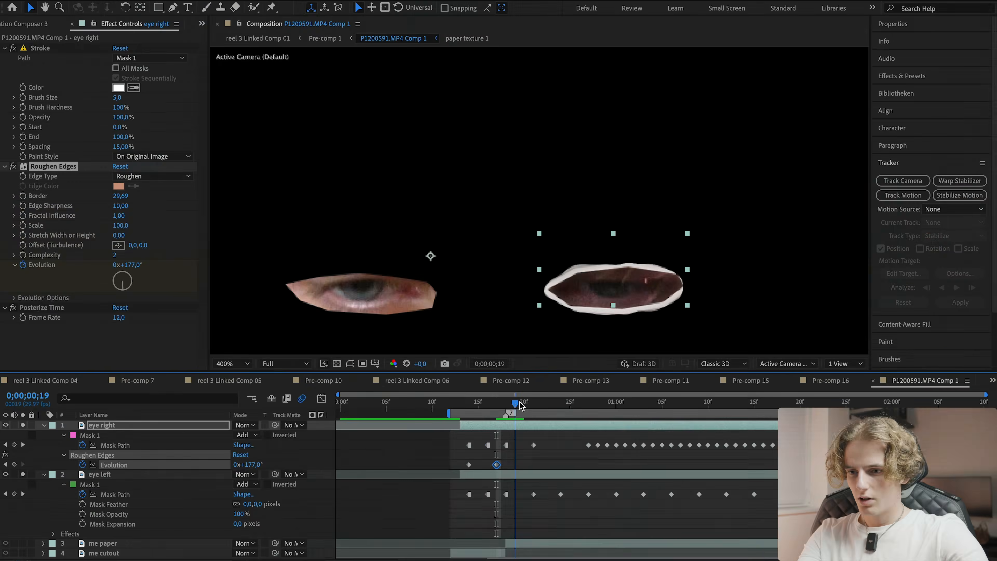
{"action": "left_click_drag", "start_coordinate": [836, 432], "coordinate": [862, 431]}
{"action": "left_click_drag", "start_coordinate": [125, 265], "coordinate": [153, 266]}
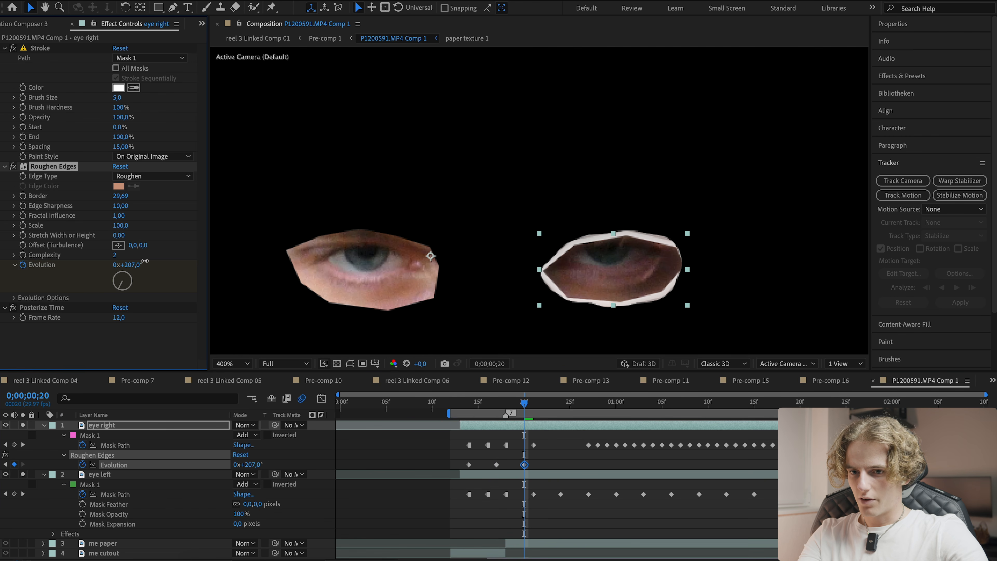
{"action": "left_click_drag", "start_coordinate": [531, 407], "coordinate": [551, 405]}
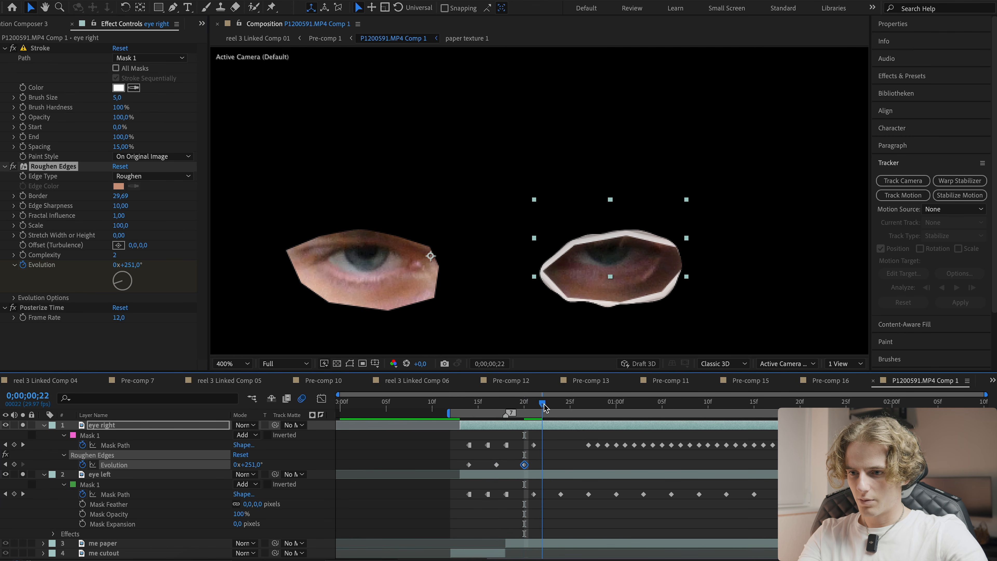
{"action": "left_click_drag", "start_coordinate": [130, 266], "coordinate": [204, 266]}
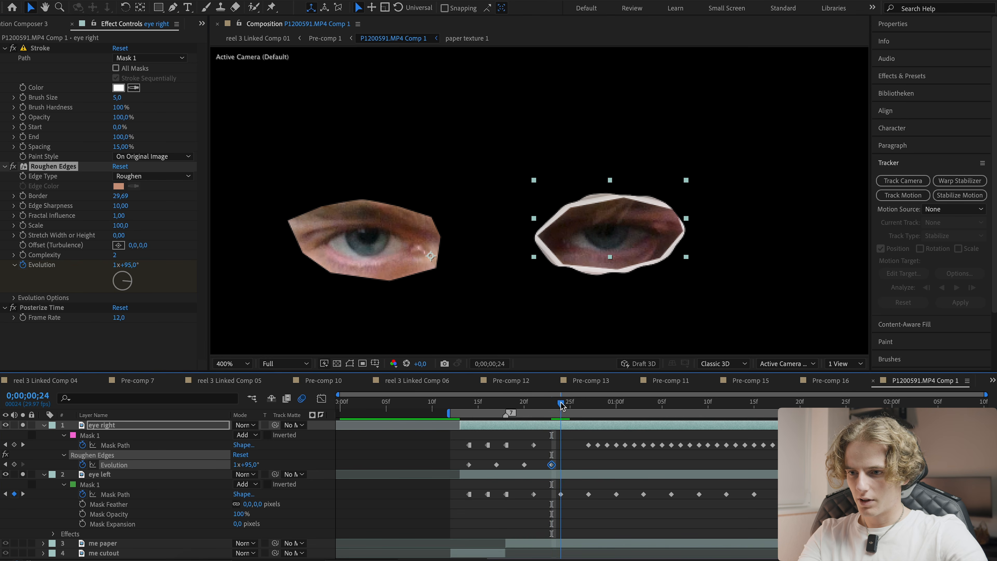
{"action": "left_click_drag", "start_coordinate": [561, 410], "coordinate": [574, 405]}
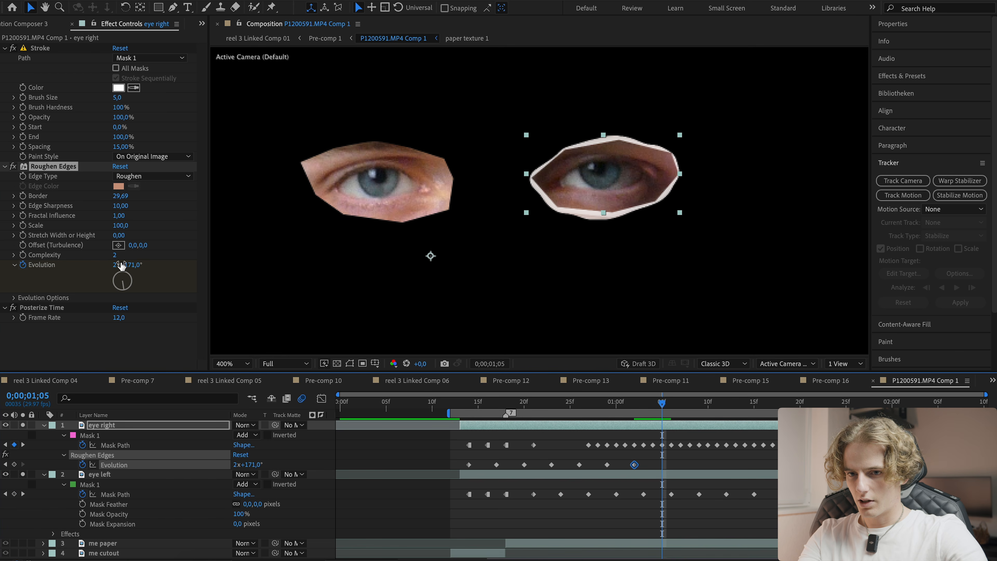
{"action": "left_click_drag", "start_coordinate": [122, 266], "coordinate": [136, 266]}
- Copy the Evolution keyframes and paste them further along the timeline to repeat the animation, then play back
{"action": "left_click_drag", "start_coordinate": [681, 463], "coordinate": [468, 469]}
{"action": "left_click_drag", "start_coordinate": [662, 404], "coordinate": [688, 409]}
{"action": "key", "text": "ctrl+c"}
{"action": "key", "text": "ctrl+v"}
{"action": "key", "text": "space"}
{"action": "left_click", "coordinate": [810, 462]}
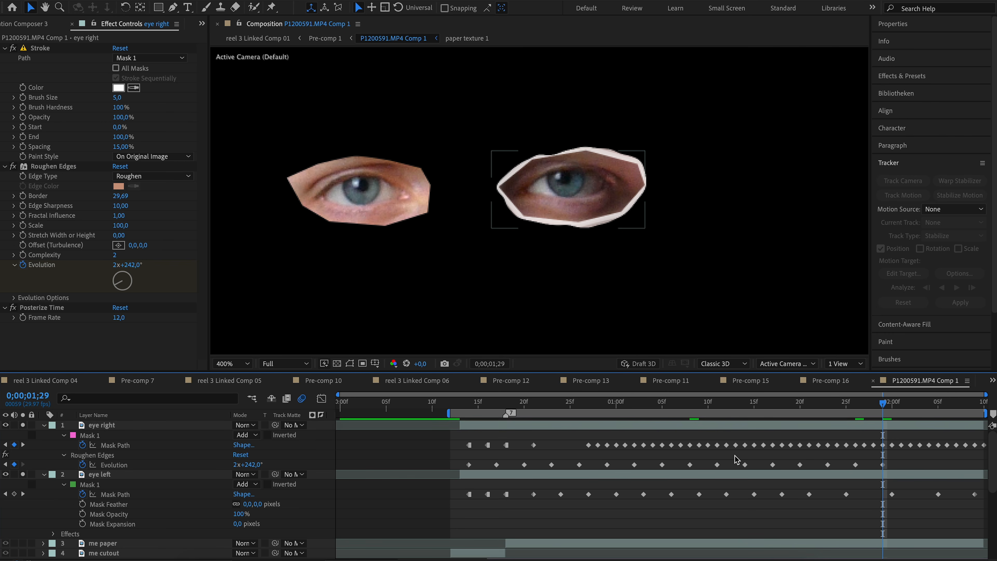
- Select all Evolution keyframes, convert them to hold keyframes, and play back the result
{"action": "left_click_drag", "start_coordinate": [724, 456], "coordinate": [788, 472]}
{"action": "left_click_drag", "start_coordinate": [461, 458], "coordinate": [982, 472]}
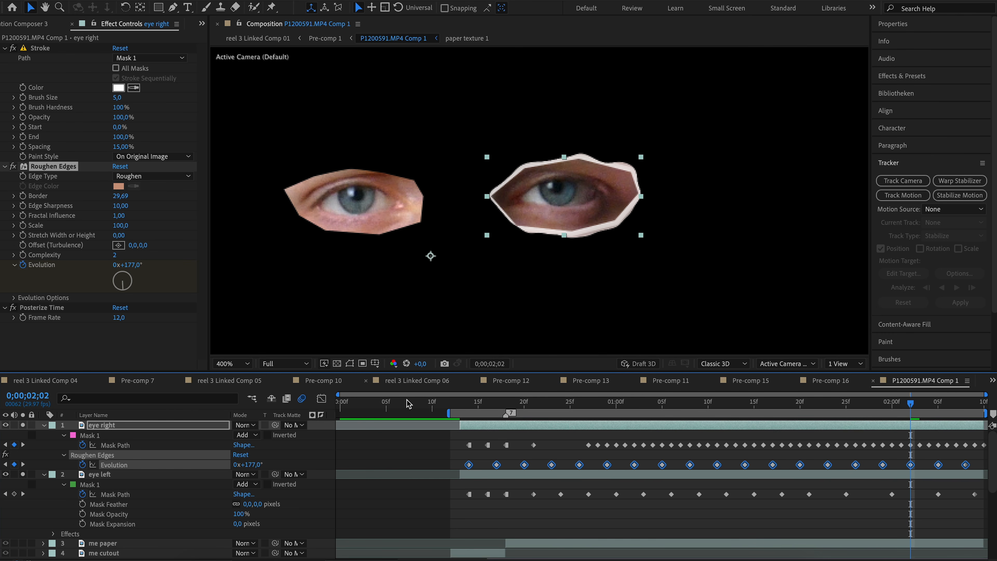
{"action": "right_click", "coordinate": [497, 466]}
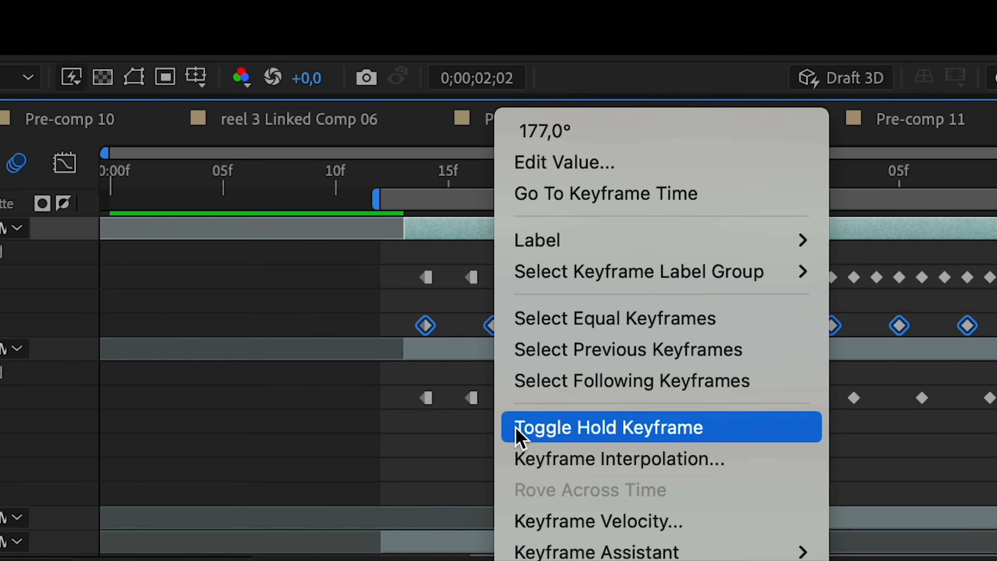
{"action": "left_click", "coordinate": [516, 430]}
{"action": "left_click", "coordinate": [287, 341]}
{"action": "key", "text": "space"}
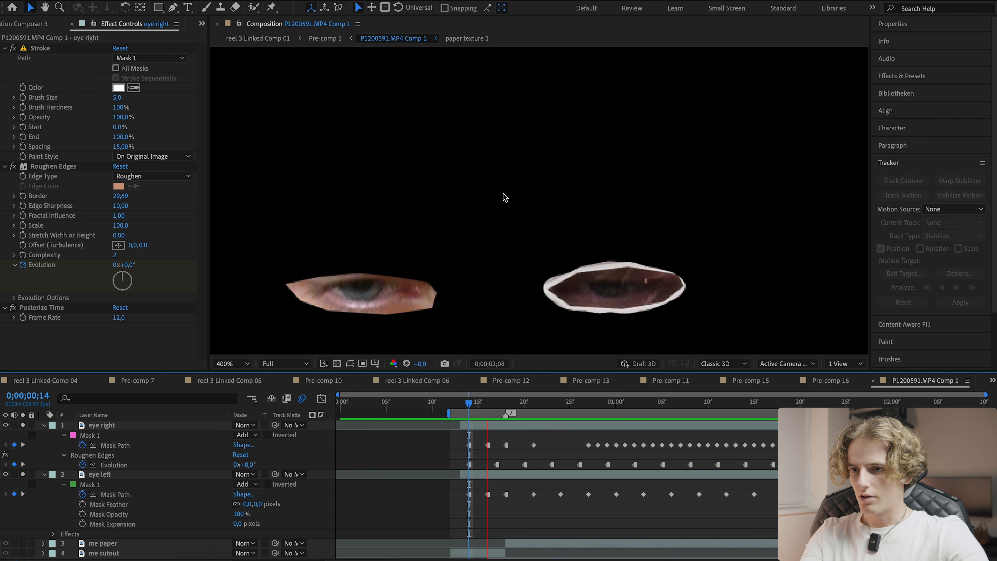
- Set the eye right layer's Roughen Edges Border to 20 with the viewer fitted up to 200%
{"action": "left_click", "coordinate": [232, 364]}
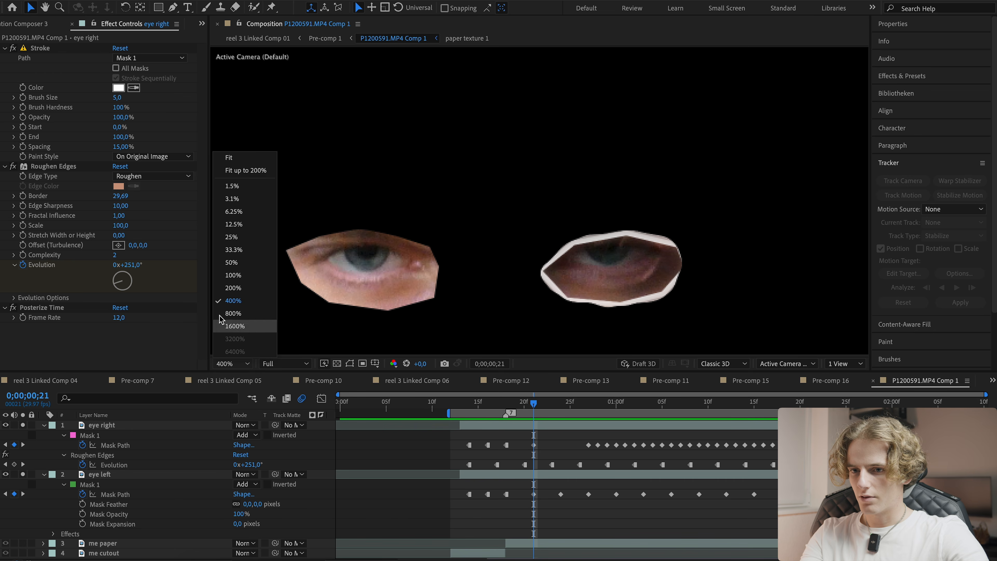
{"action": "left_click", "coordinate": [235, 170]}
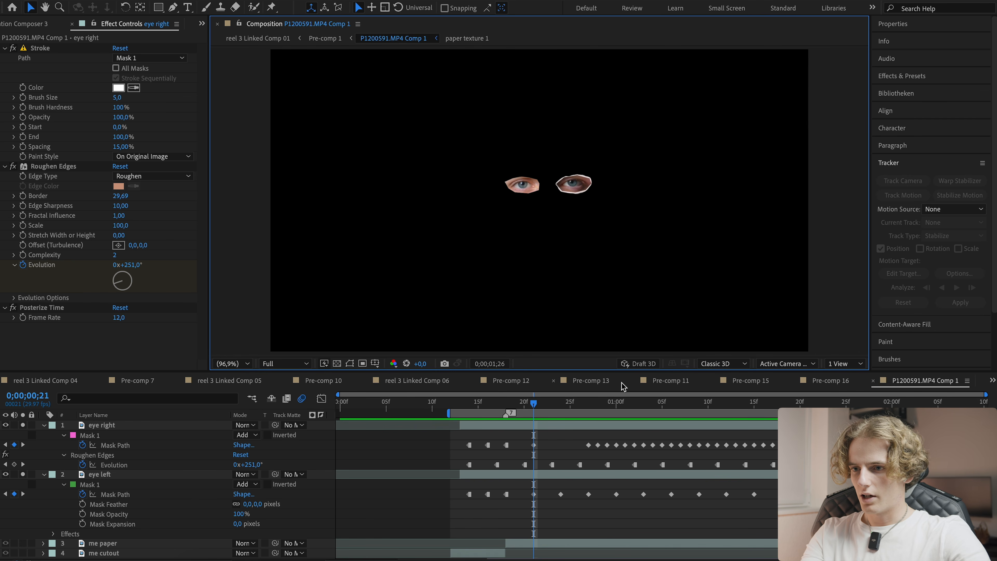
{"action": "left_click", "coordinate": [662, 406]}
{"action": "left_click", "coordinate": [123, 196]}
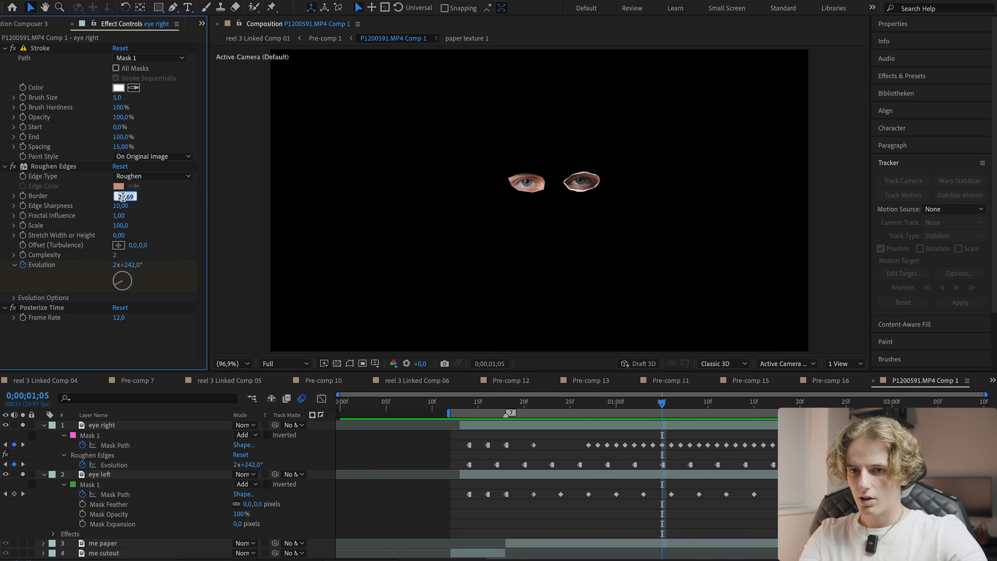
{"action": "type", "text": "20"}
{"action": "key", "text": "Return"}
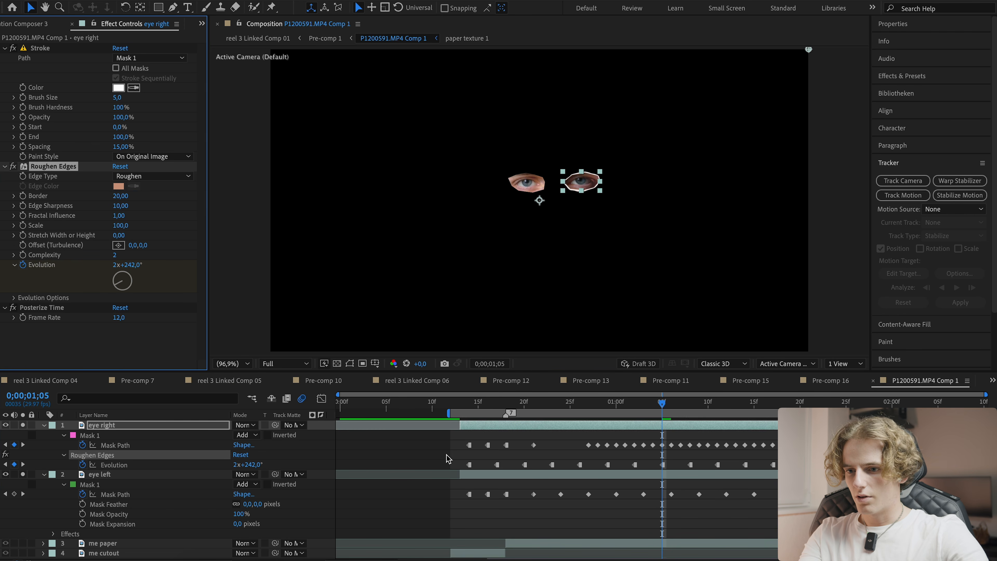
- Delete several of the eye right layer's Evolution keyframes and save the project
{"action": "left_click", "coordinate": [497, 466]}
{"action": "key", "text": "Delete"}
{"action": "left_click", "coordinate": [554, 465]}
{"action": "left_click", "coordinate": [553, 465]}
{"action": "key", "text": "Delete"}
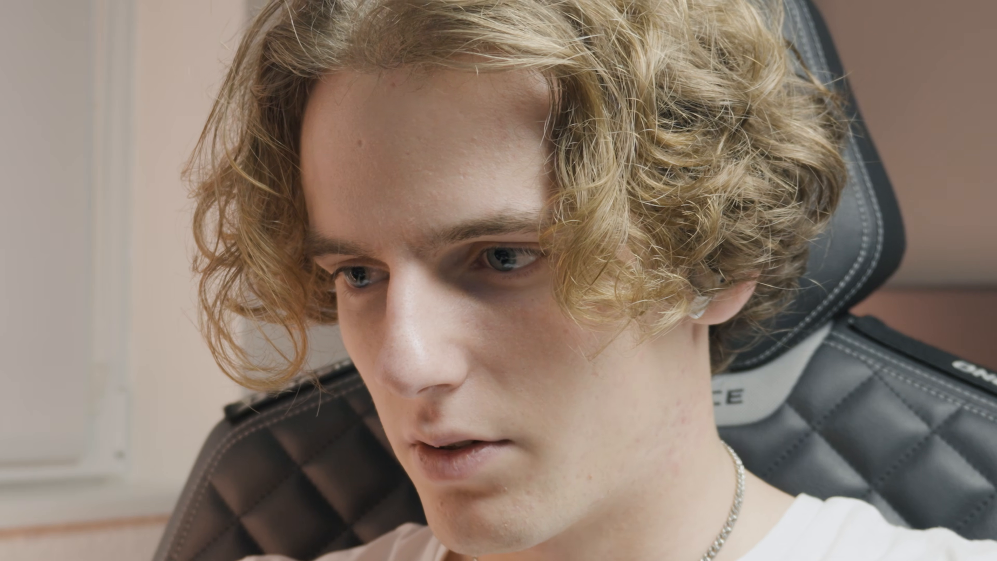
{"action": "left_click", "coordinate": [593, 343]}
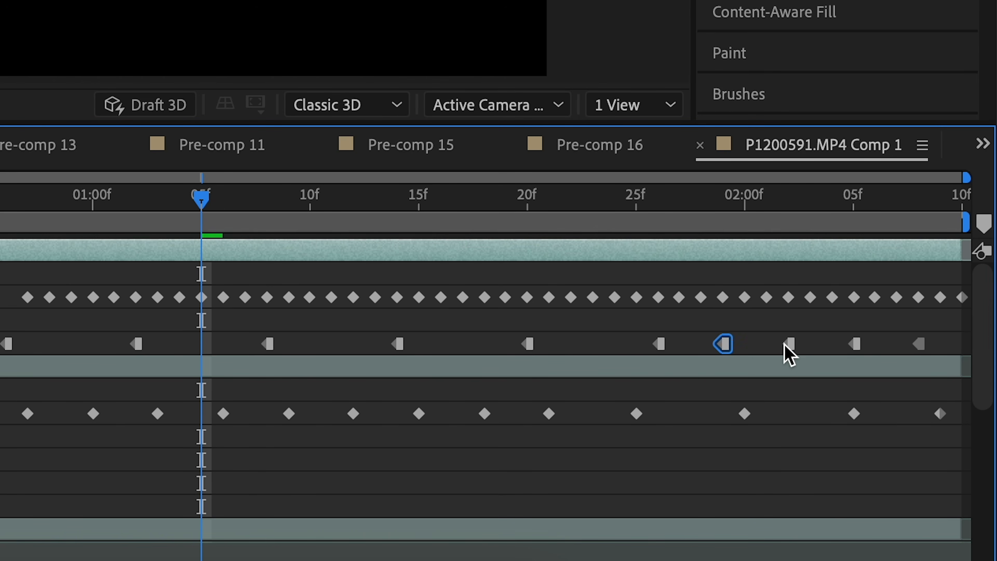
{"action": "key", "text": "Delete"}
{"action": "left_click", "coordinate": [843, 343]}
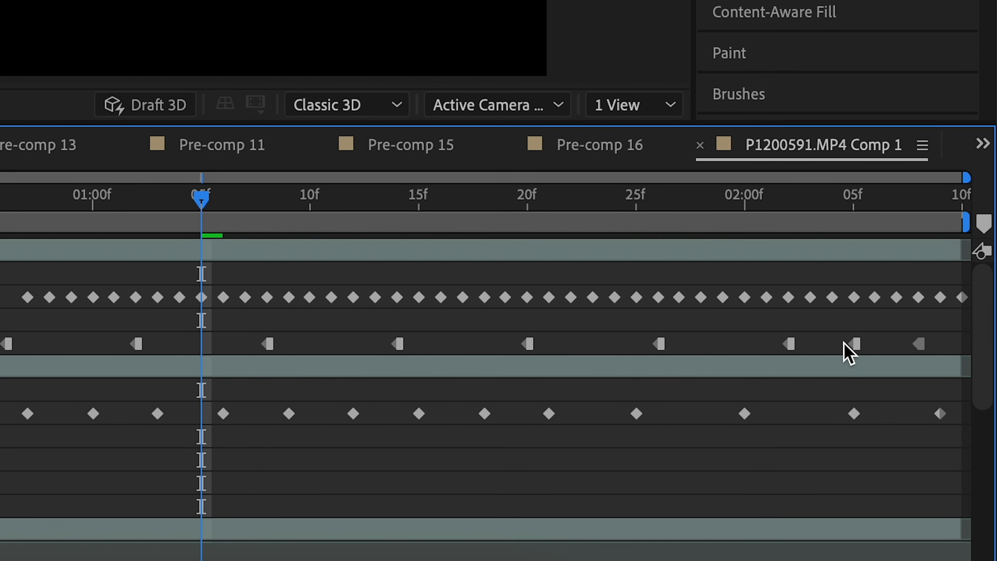
{"action": "left_click", "coordinate": [854, 344]}
{"action": "key", "text": "Delete"}
{"action": "key", "text": "ctrl+s"}
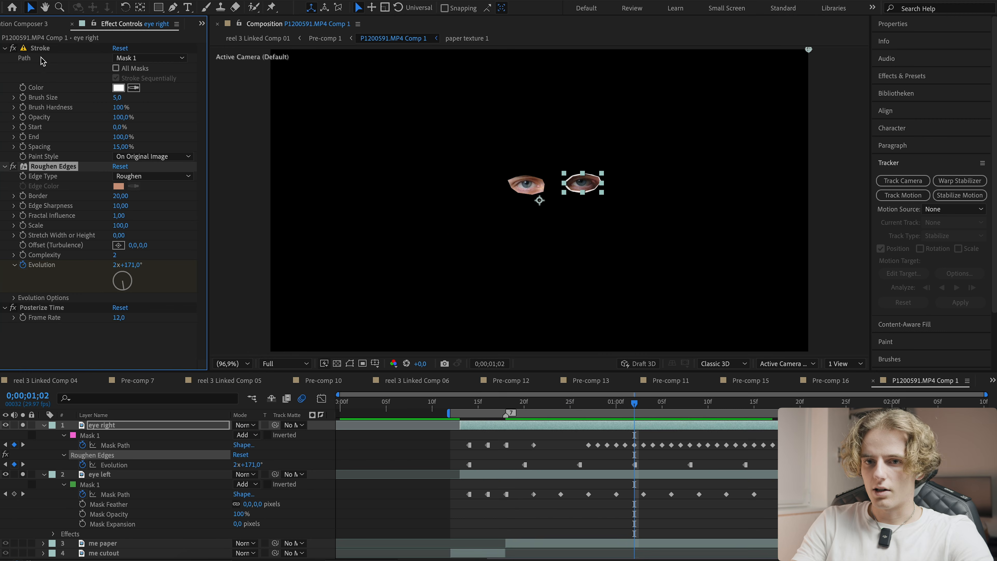
- Copy the Stroke and Roughen Edges effects onto the eye left layer and move Posterize Time below them
{"action": "left_click", "coordinate": [42, 58]}
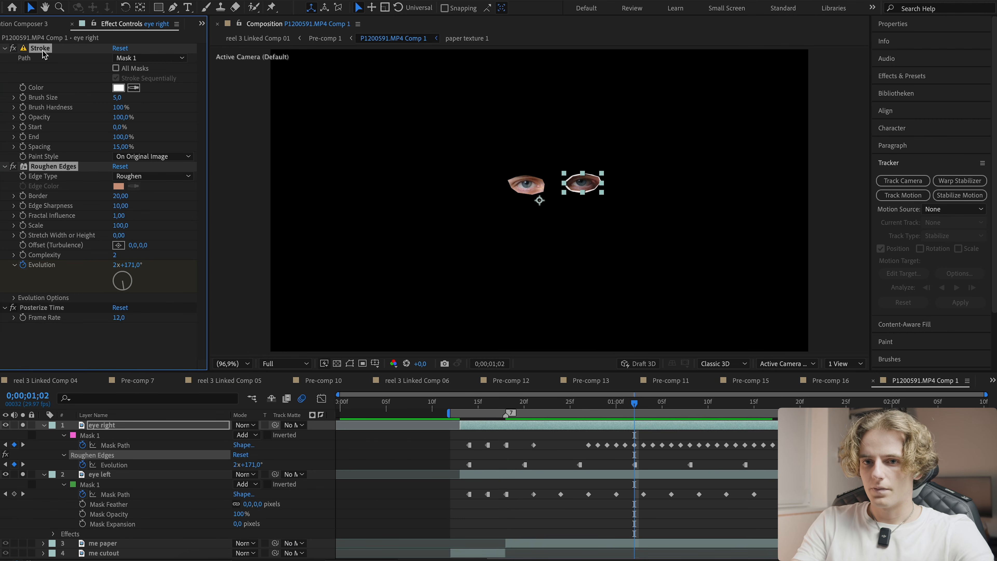
{"action": "left_click", "coordinate": [469, 402]}
{"action": "left_click", "coordinate": [467, 475]}
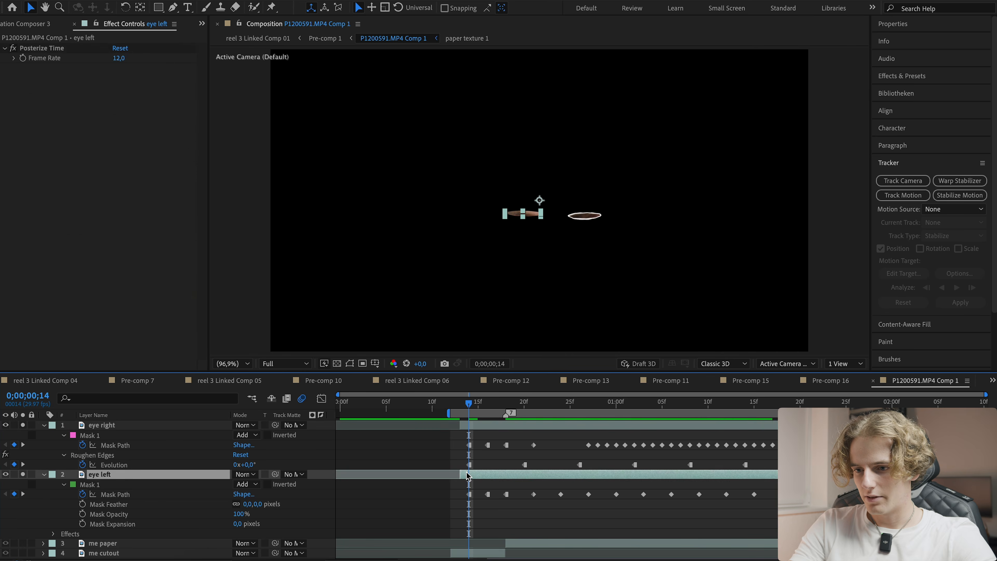
{"action": "left_click", "coordinate": [39, 50]}
{"action": "left_click_drag", "start_coordinate": [54, 295], "coordinate": [54, 296]}
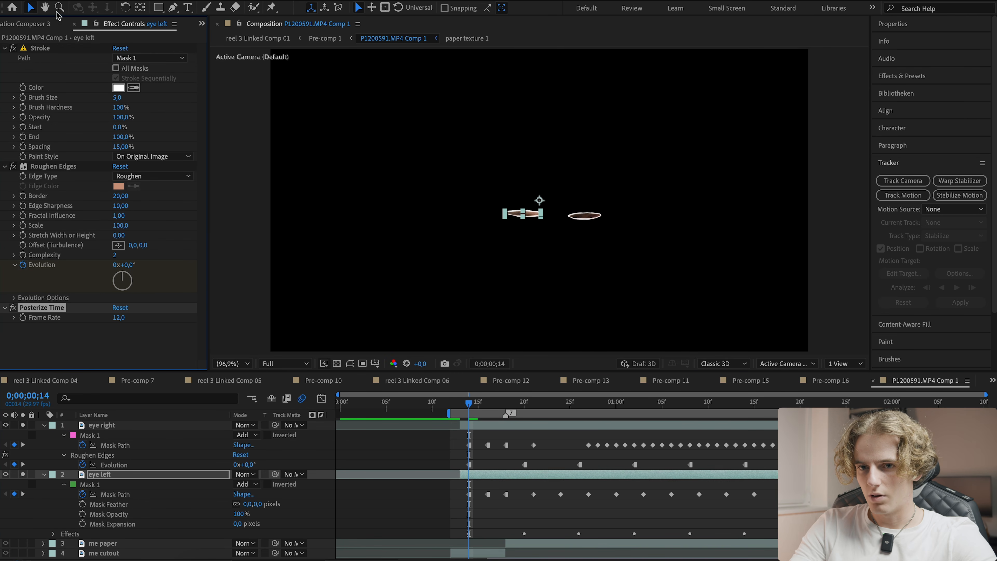
- Split the eye left layer at frame 0;00;00;23 and select the original eye left layer
{"action": "left_click", "coordinate": [89, 332]}
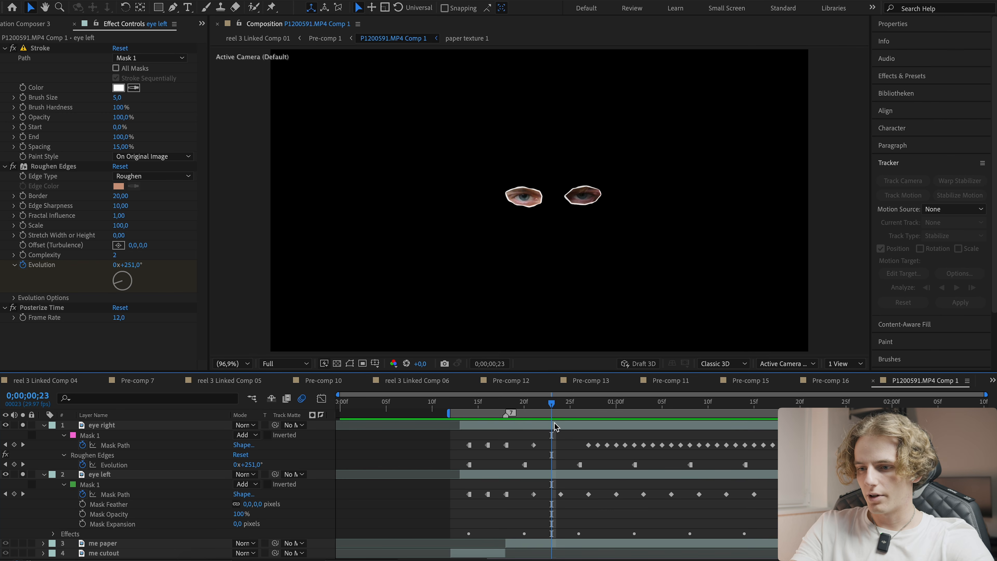
{"action": "left_click_drag", "start_coordinate": [562, 407], "coordinate": [595, 408]}
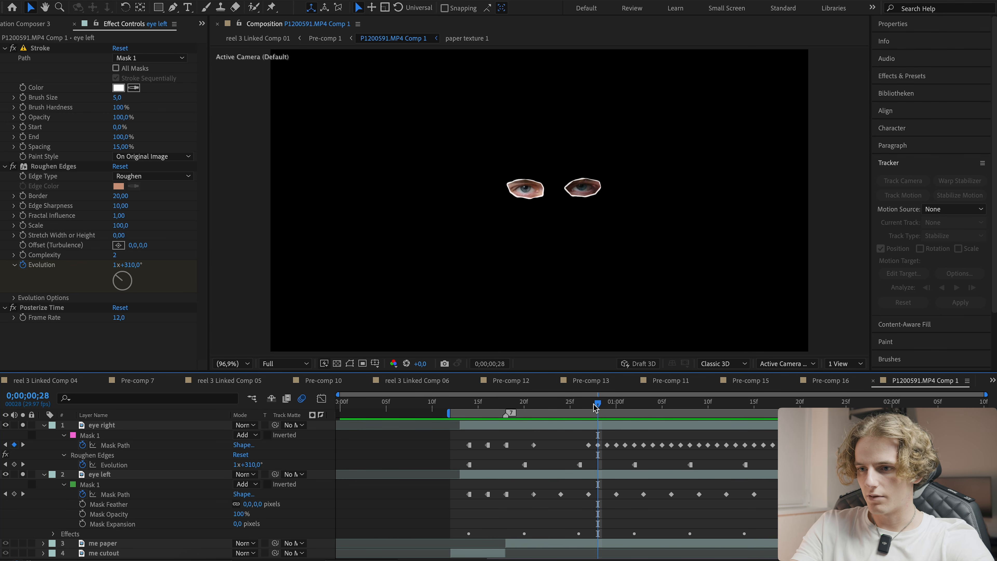
{"action": "mouse_move", "coordinate": [481, 409]}
{"action": "left_mouse_down"}
{"action": "mouse_move", "coordinate": [472, 409]}
{"action": "mouse_move", "coordinate": [581, 411]}
{"action": "mouse_move", "coordinate": [471, 415]}
{"action": "left_mouse_up"}
{"action": "left_click", "coordinate": [475, 425]}
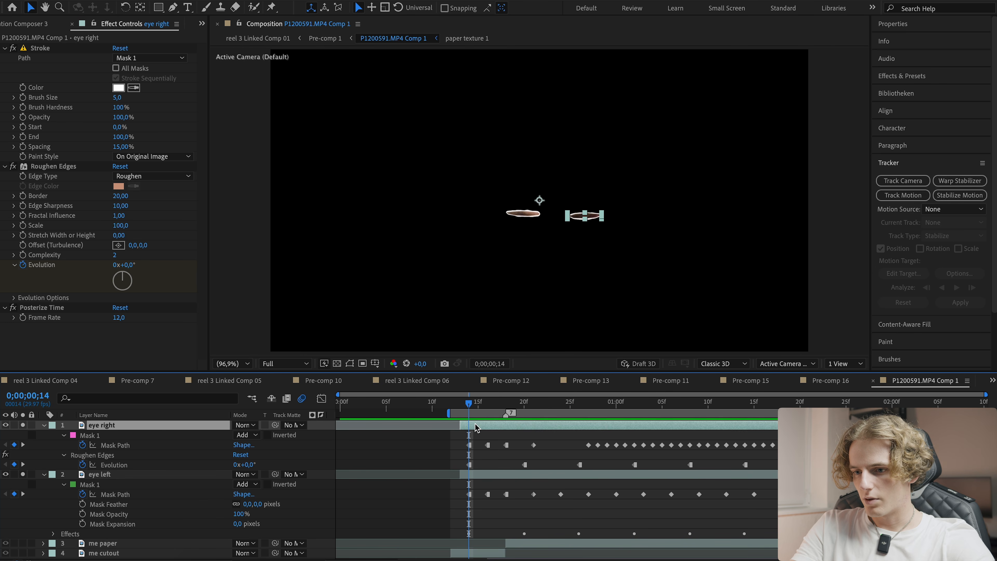
{"action": "left_click", "coordinate": [493, 474]}
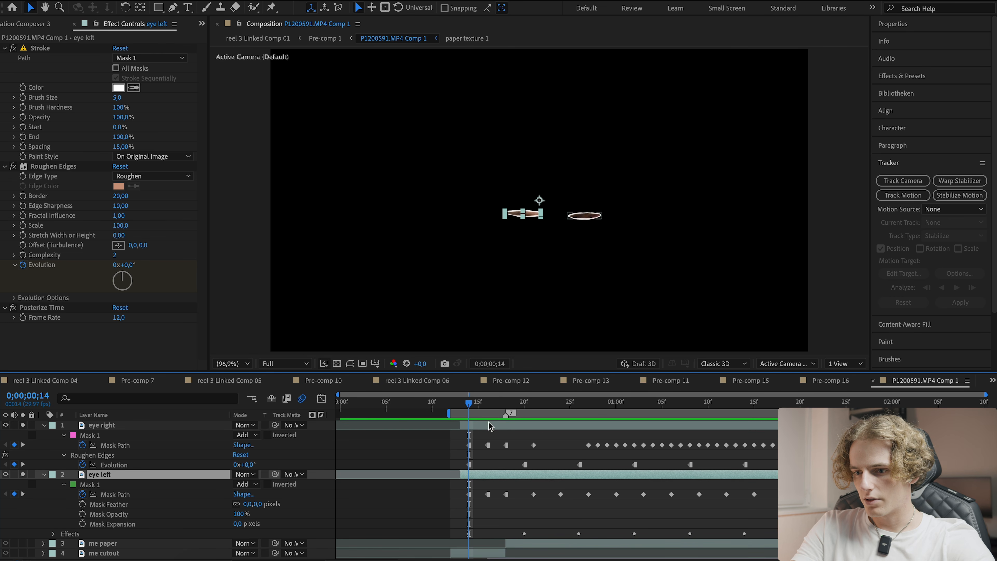
{"action": "left_click_drag", "start_coordinate": [490, 406], "coordinate": [550, 405]}
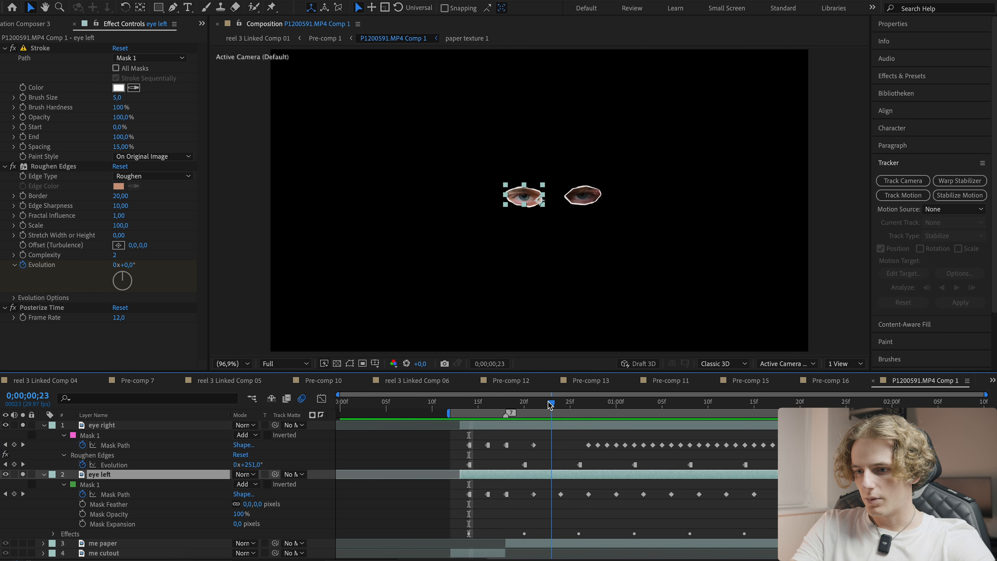
{"action": "key", "text": "ctrl+shift+d"}
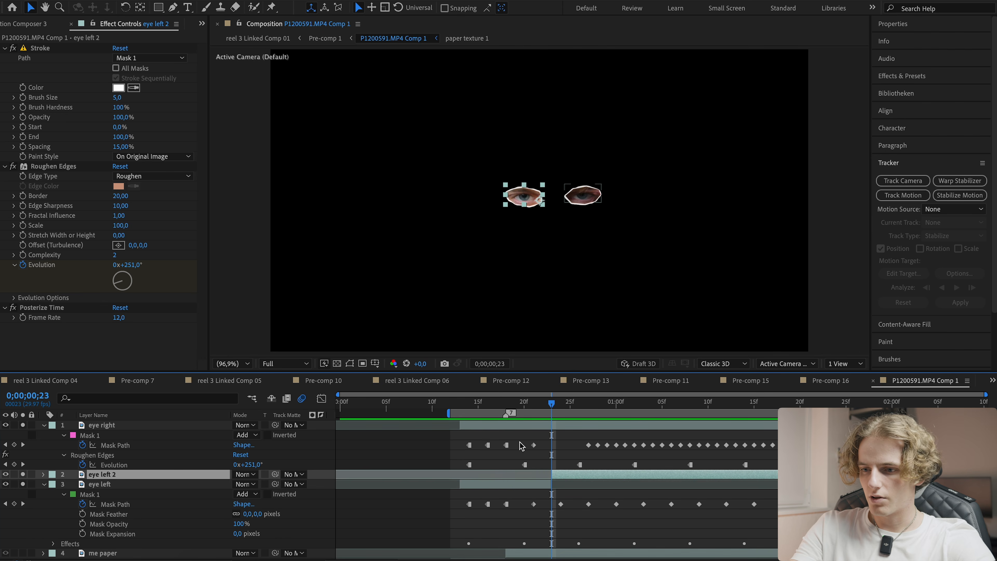
{"action": "left_click", "coordinate": [530, 484]}
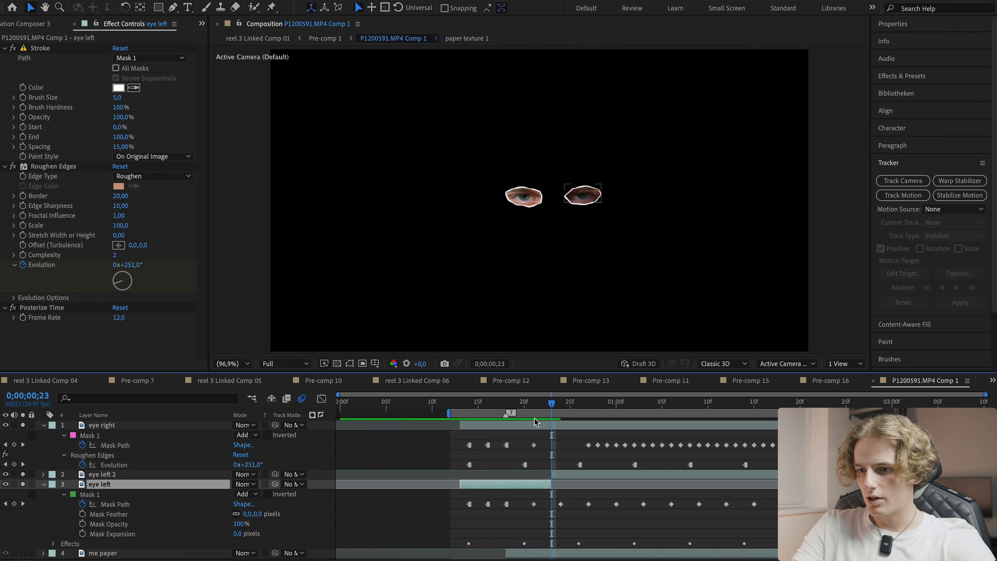
- Apply the m's Halftone effect to the eye left layer and save the project
{"action": "left_click", "coordinate": [478, 405]}
{"action": "key", "text": "ctrl+space"}
{"action": "type", "text": "h"}
{"action": "key", "text": "BackSpace"}
{"action": "type", "text": "m ha"}
{"action": "key", "text": "BackSpace"}
{"action": "key", "text": "BackSpace"}
{"action": "key", "text": "BackSpace"}
{"action": "key", "text": "BackSpace"}
{"action": "type", "text": "half"}
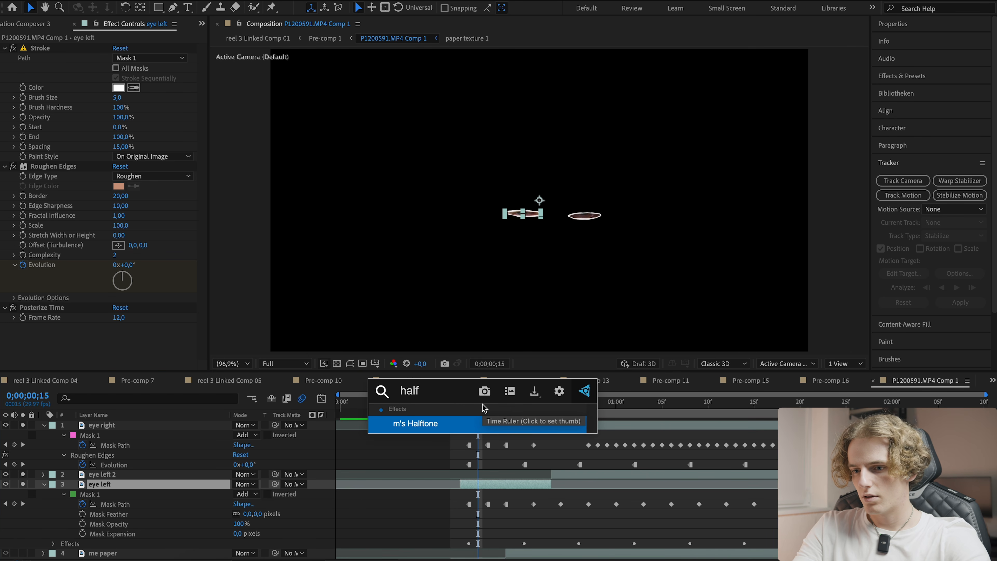
{"action": "key", "text": "Return"}
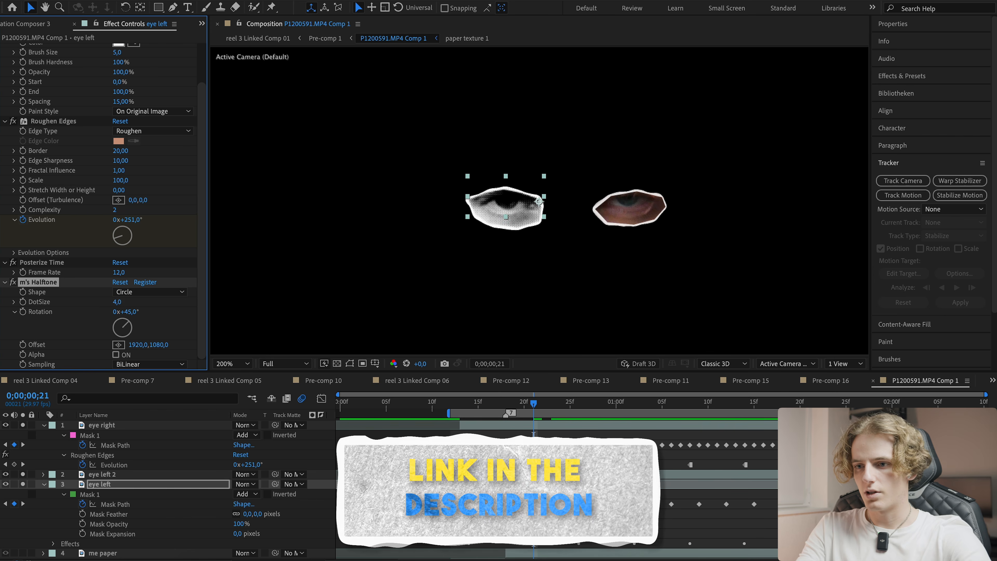
{"action": "key", "text": "ctrl+s"}
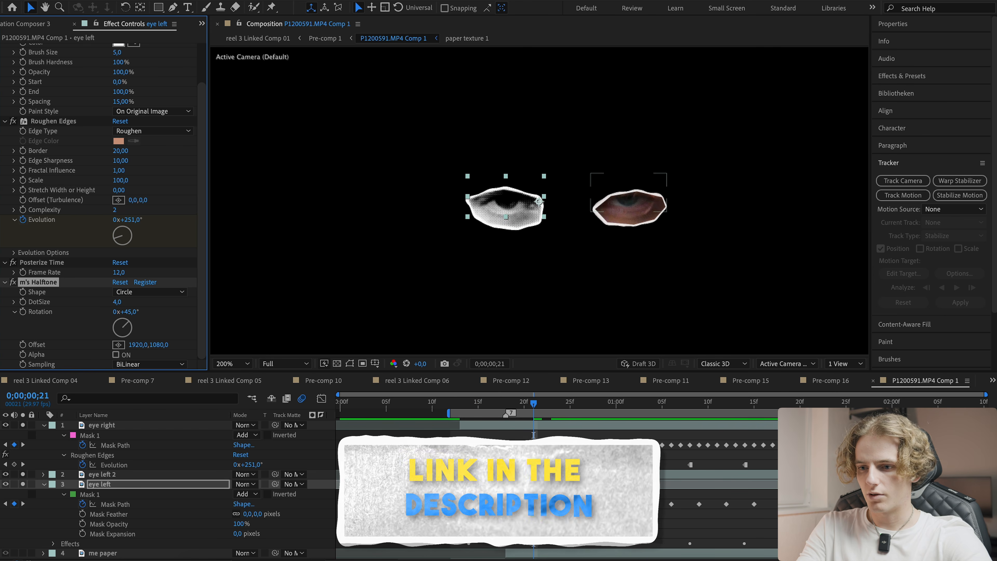
- Split the eye right layer twice around the one-second mark and select the middle segment
{"action": "left_click", "coordinate": [580, 259]}
{"action": "left_click_drag", "start_coordinate": [533, 404], "coordinate": [657, 416]}
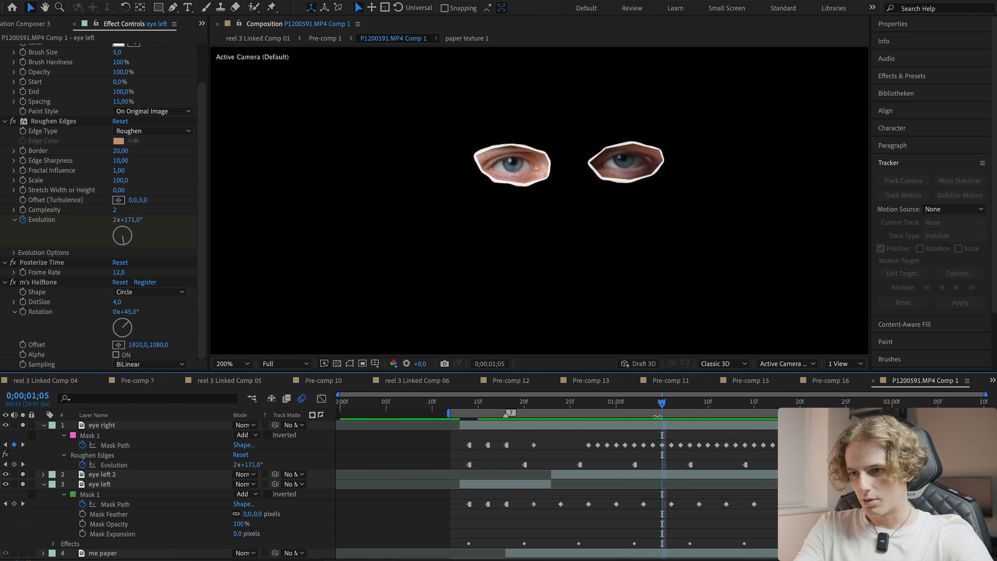
{"action": "left_click_drag", "start_coordinate": [582, 401], "coordinate": [698, 410]}
{"action": "left_click", "coordinate": [595, 427]}
{"action": "key", "text": "ctrl+shift+d"}
{"action": "key", "text": "ctrl+shift+d"}
{"action": "left_click", "coordinate": [644, 404]}
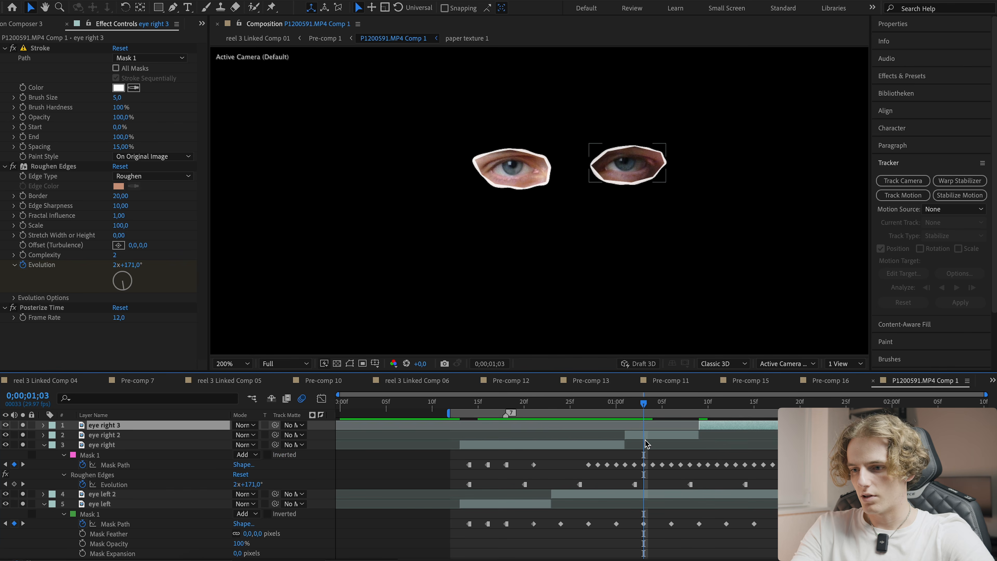
{"action": "left_click", "coordinate": [646, 436]}
- Import the Paper Background (S2) (7).mov clip from Finder into the composition and scale it to 21%
{"action": "left_click", "coordinate": [200, 559]}
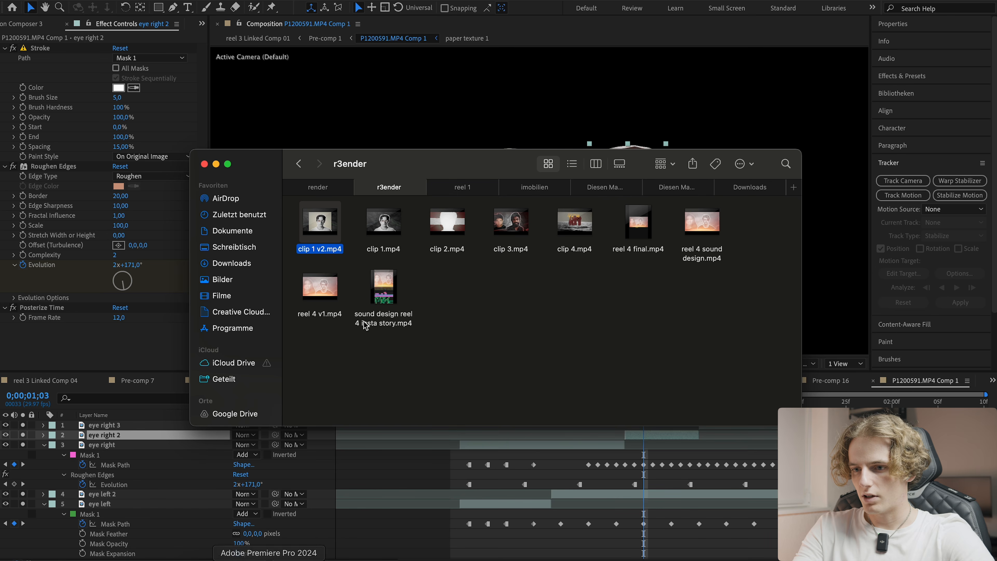
{"action": "left_click", "coordinate": [585, 188]}
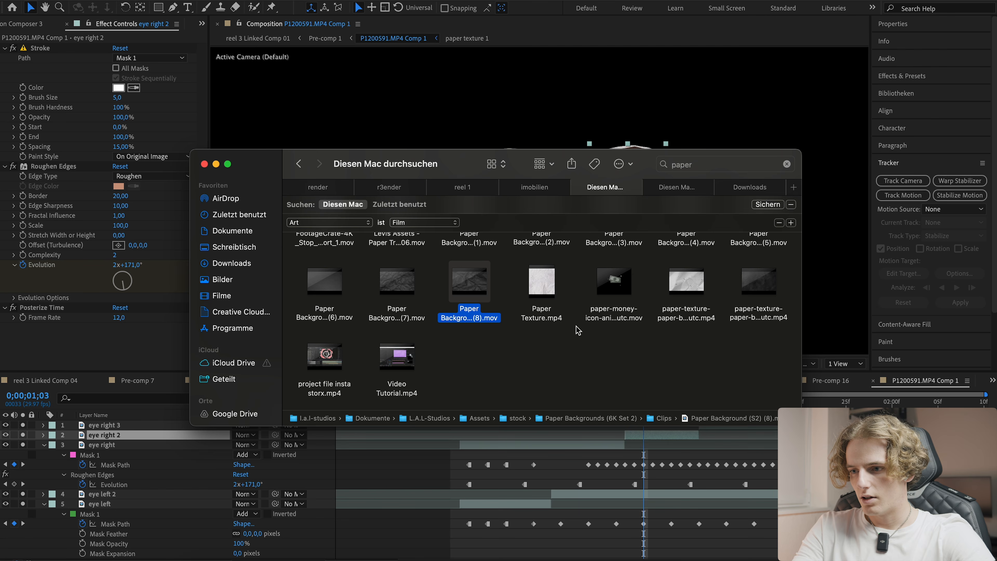
{"action": "left_click", "coordinate": [752, 314]}
{"action": "key", "text": "space"}
{"action": "key", "text": "space"}
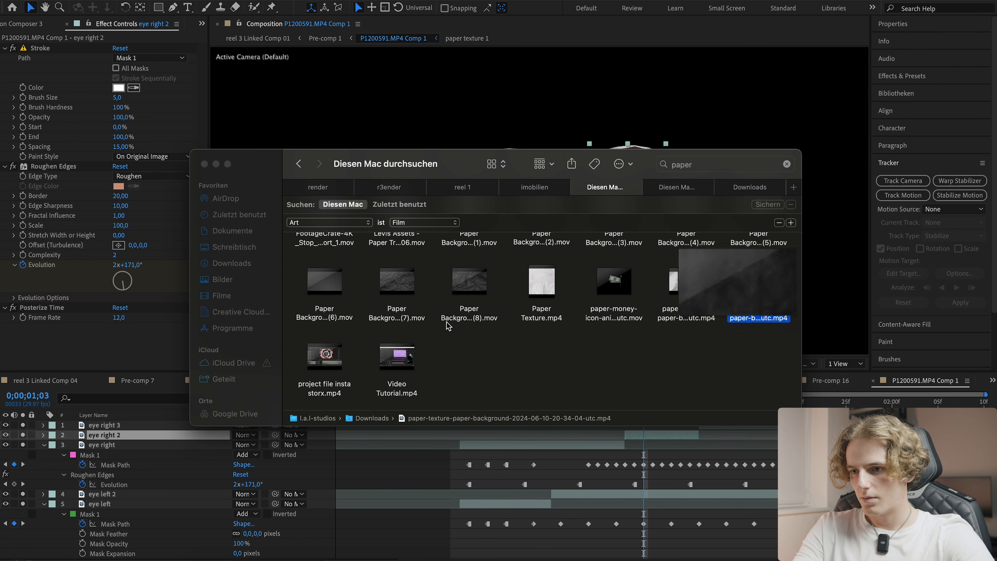
{"action": "left_click", "coordinate": [465, 311]}
{"action": "left_click_drag", "start_coordinate": [398, 311], "coordinate": [514, 424]}
{"action": "key", "text": "s"}
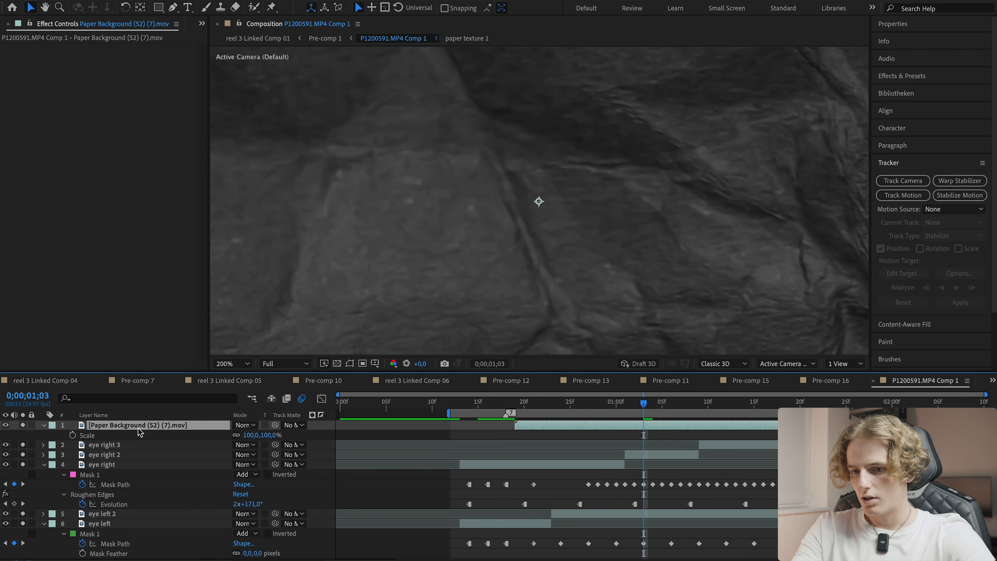
{"action": "left_click_drag", "start_coordinate": [255, 434], "coordinate": [176, 451]}
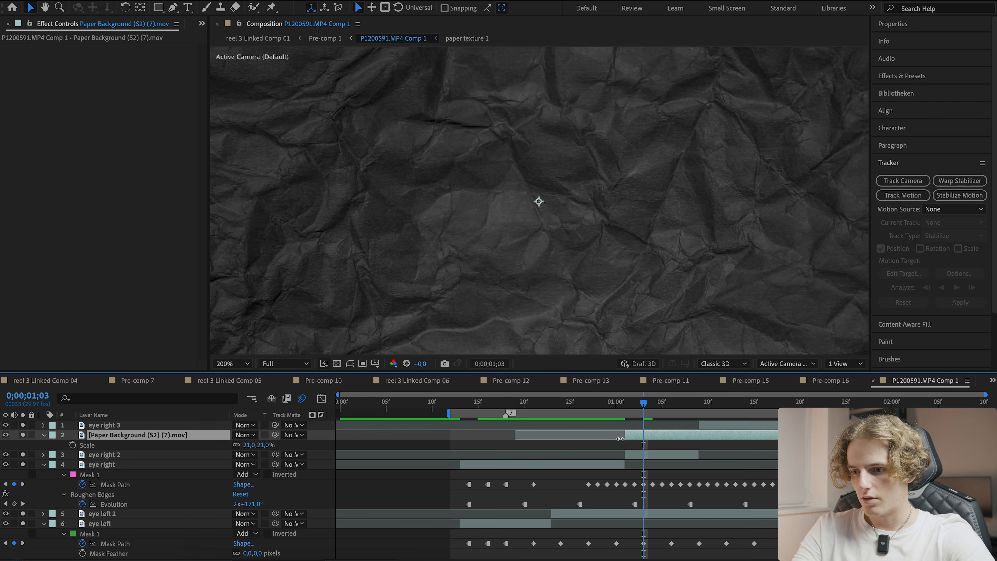
- Trim the paper background clip to the eye right 2 segment and set eye right 2 as its track matte
{"action": "key", "text": "ctrl+shift+d"}
{"action": "key", "text": "Delete"}
{"action": "left_click_drag", "start_coordinate": [643, 435], "coordinate": [698, 435]}
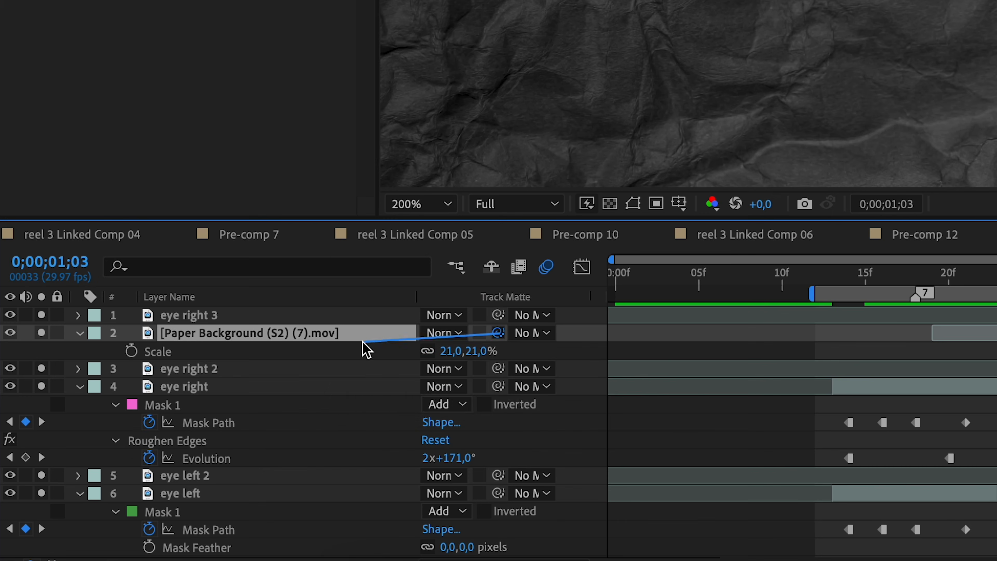
{"action": "left_click_drag", "start_coordinate": [365, 350], "coordinate": [338, 371]}
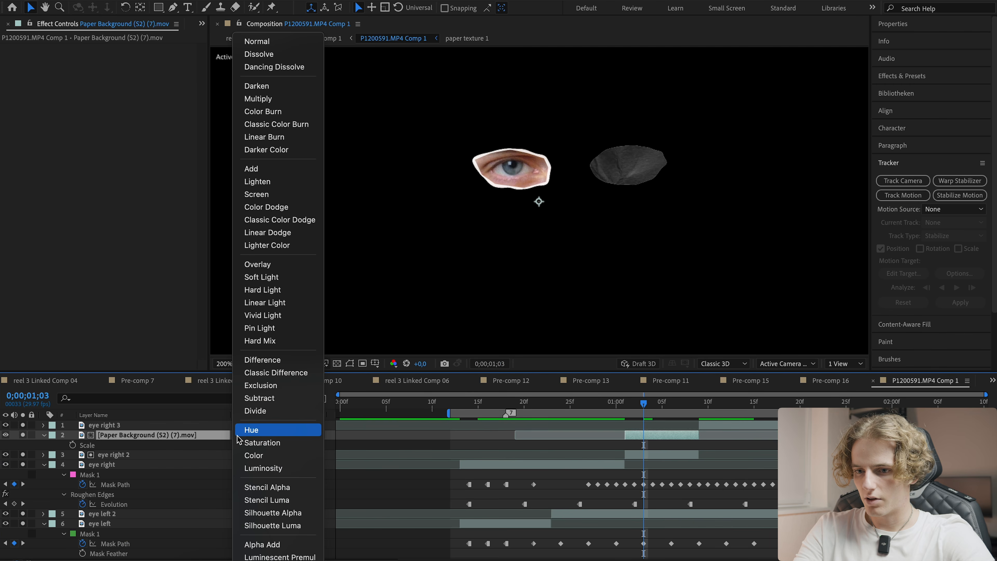
{"action": "left_click", "coordinate": [213, 438]}
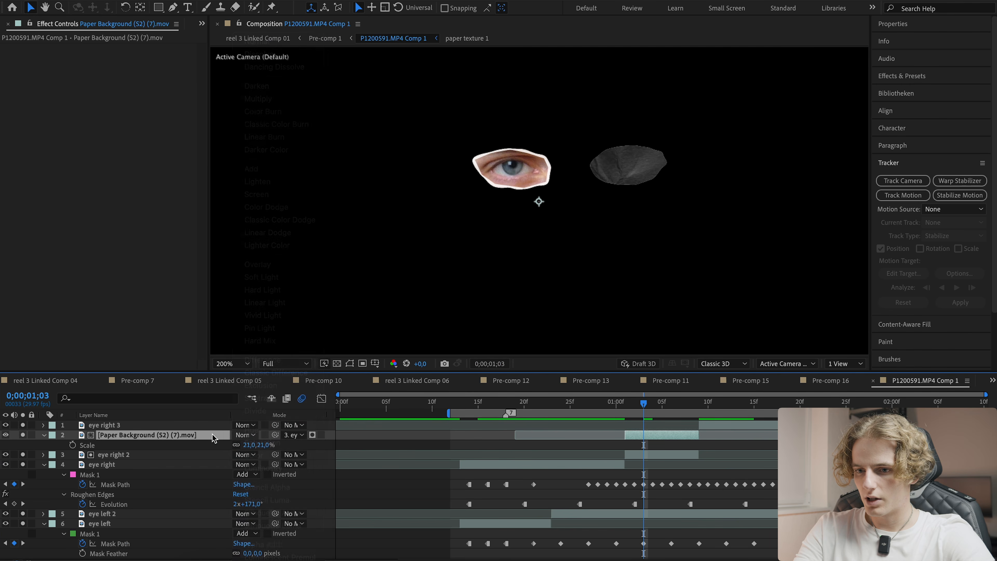
- Try the Hard Light blending mode on the paper background layer, then switch it back to Normal
{"action": "left_click", "coordinate": [244, 435]}
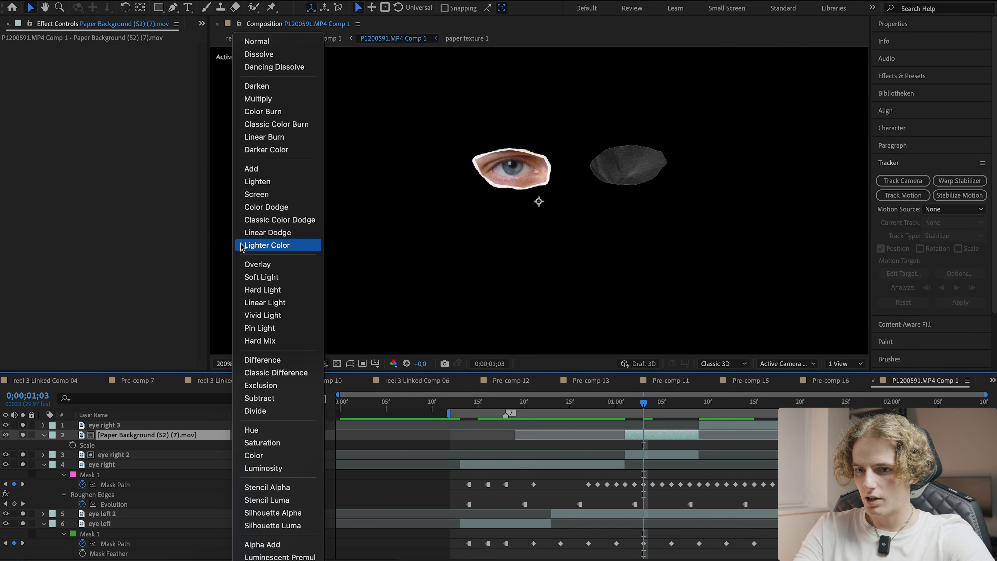
{"action": "left_click", "coordinate": [244, 288]}
{"action": "key", "text": "ctrl+s"}
{"action": "mouse_move", "coordinate": [644, 404]}
{"action": "left_mouse_down"}
{"action": "mouse_move", "coordinate": [662, 405]}
{"action": "mouse_move", "coordinate": [642, 404]}
{"action": "left_mouse_up"}
{"action": "left_click_drag", "start_coordinate": [487, 195], "coordinate": [535, 165]}
{"action": "left_click", "coordinate": [244, 434]}
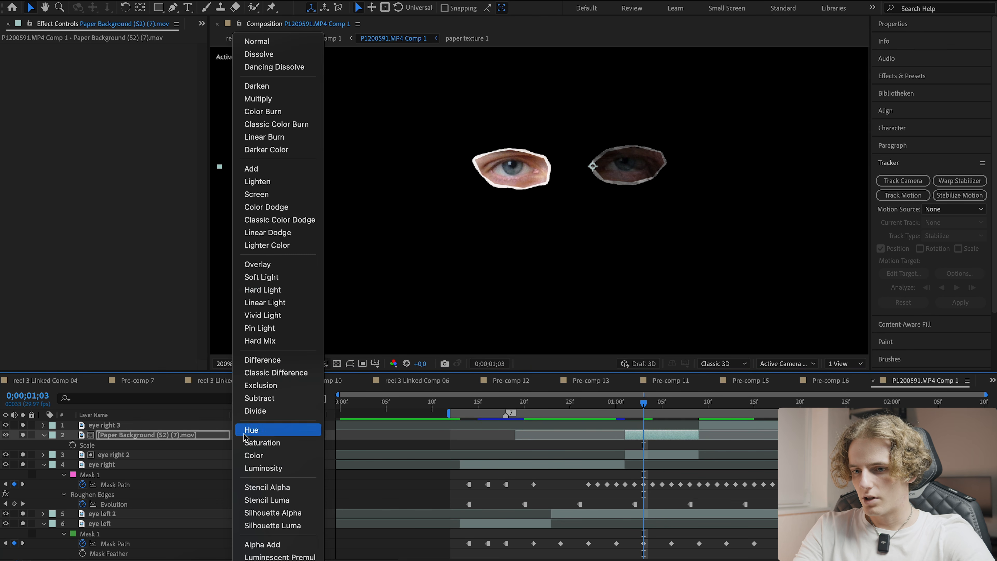
{"action": "left_click", "coordinate": [250, 42]}
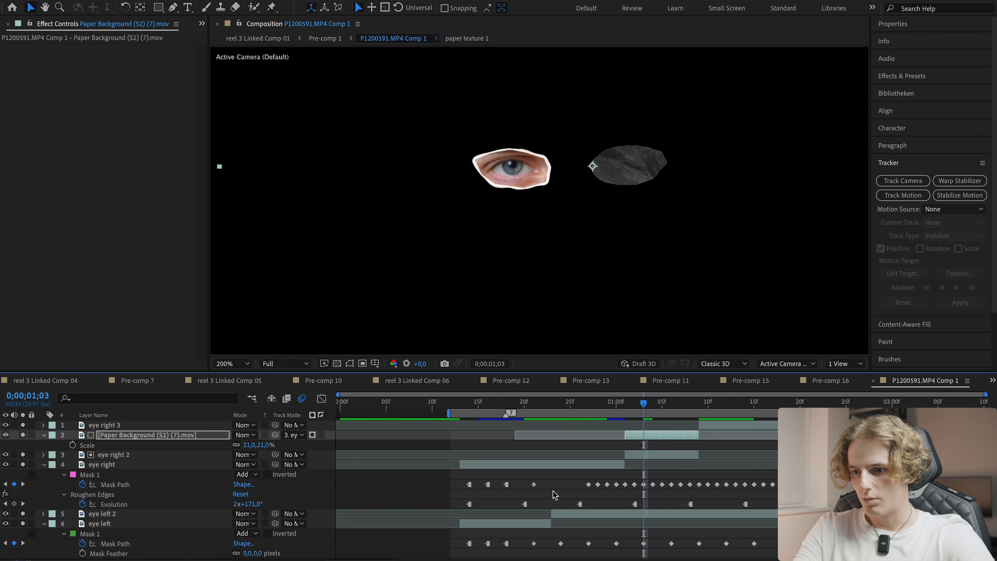
- Scrub through the timeline to review the eye cutouts with their paper textures
{"action": "left_click", "coordinate": [531, 447]}
{"action": "left_click", "coordinate": [468, 407]}
{"action": "key", "text": "super+s"}
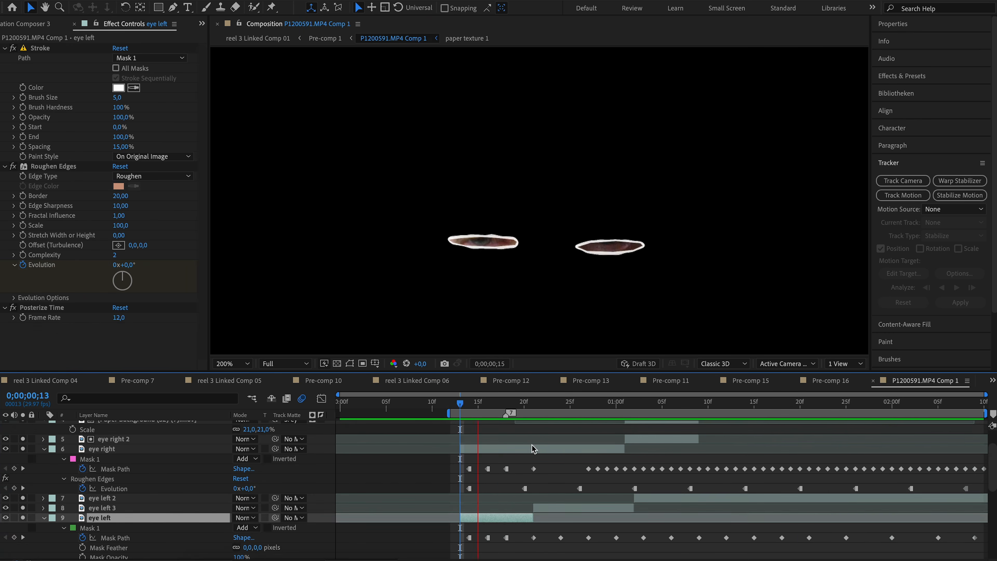
{"action": "left_click", "coordinate": [681, 404]}
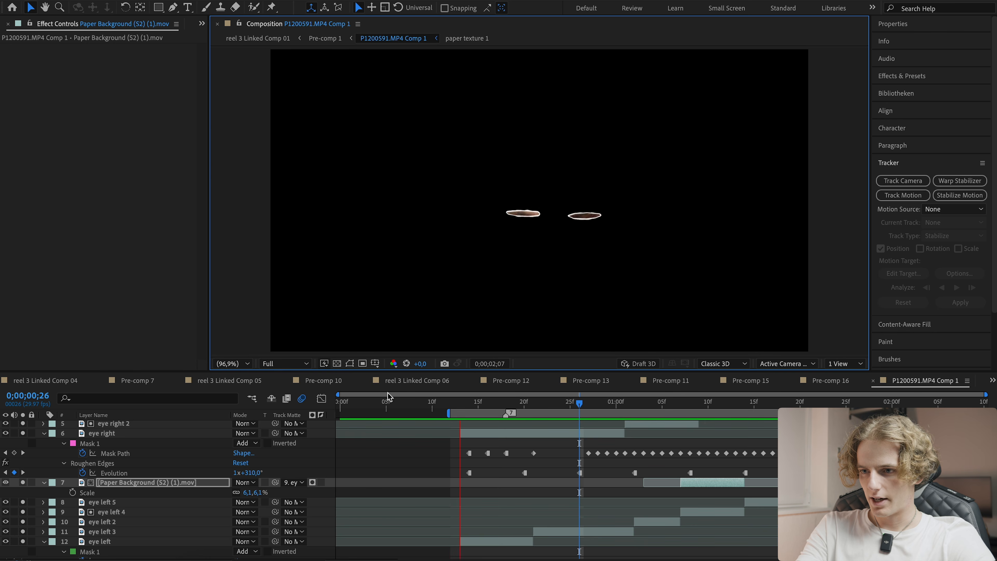
{"action": "scroll", "coordinate": [368, 464], "scroll_direction": "up", "scroll_amount": 3}
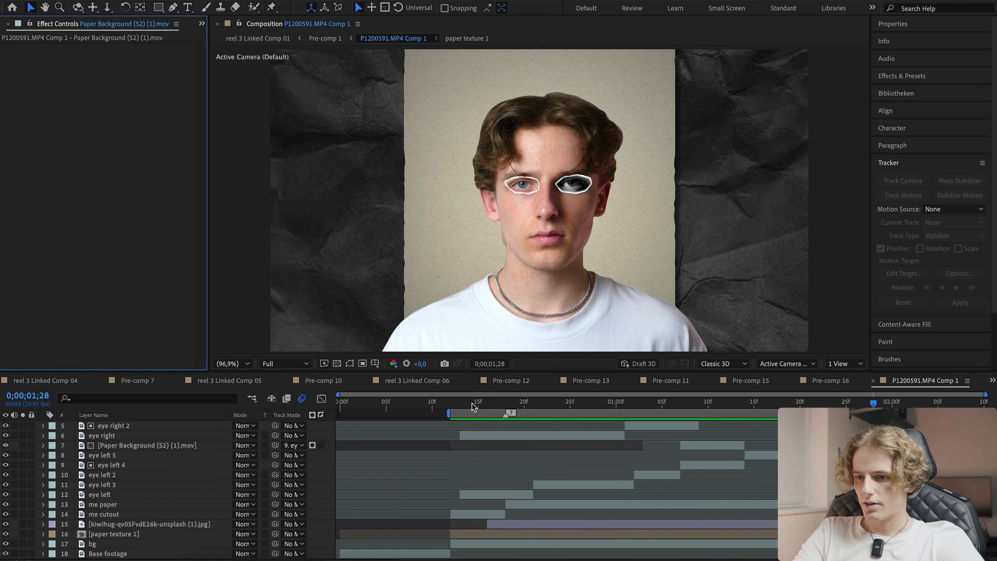
{"action": "left_click_drag", "start_coordinate": [473, 406], "coordinate": [524, 405]}
{"action": "scroll", "coordinate": [530, 513], "scroll_direction": "up", "scroll_amount": 2}
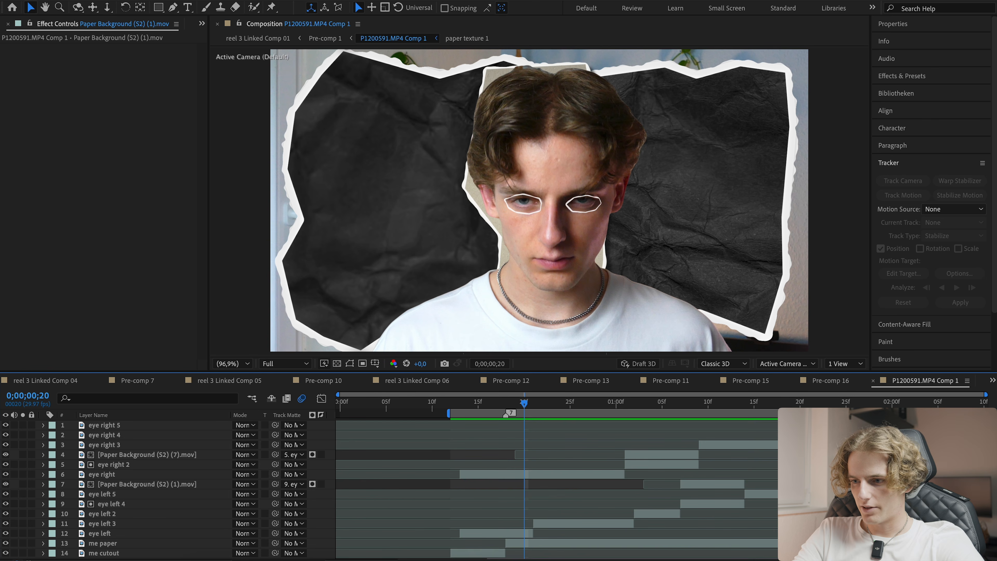
- Select the right-eye layers with their paper background and precompose them as Right eye
{"action": "left_click", "coordinate": [911, 425]}
{"action": "scroll", "coordinate": [522, 453], "scroll_direction": "down", "scroll_amount": 2}
{"action": "scroll", "coordinate": [483, 471], "scroll_direction": "up", "scroll_amount": 2}
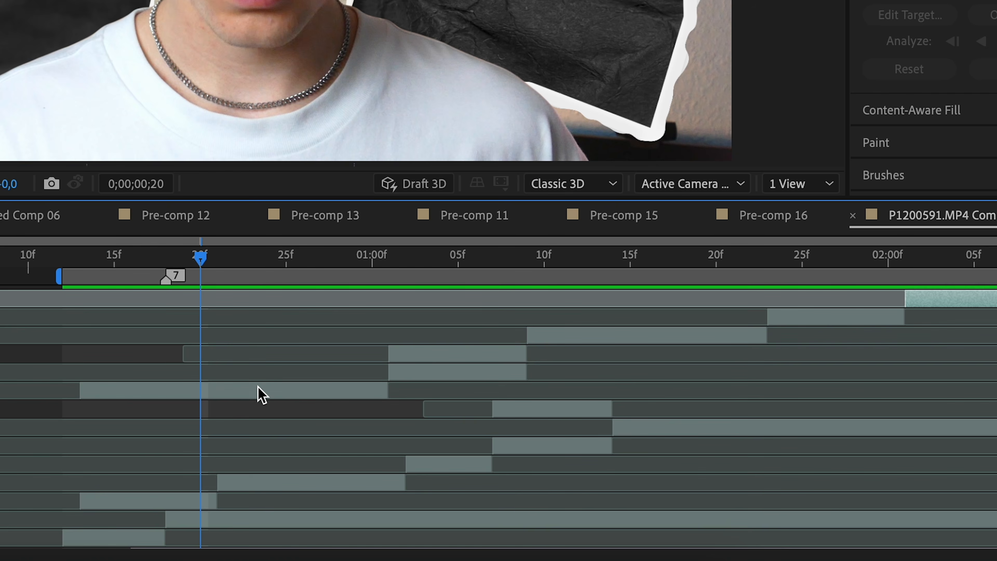
{"action": "key", "text": "space"}
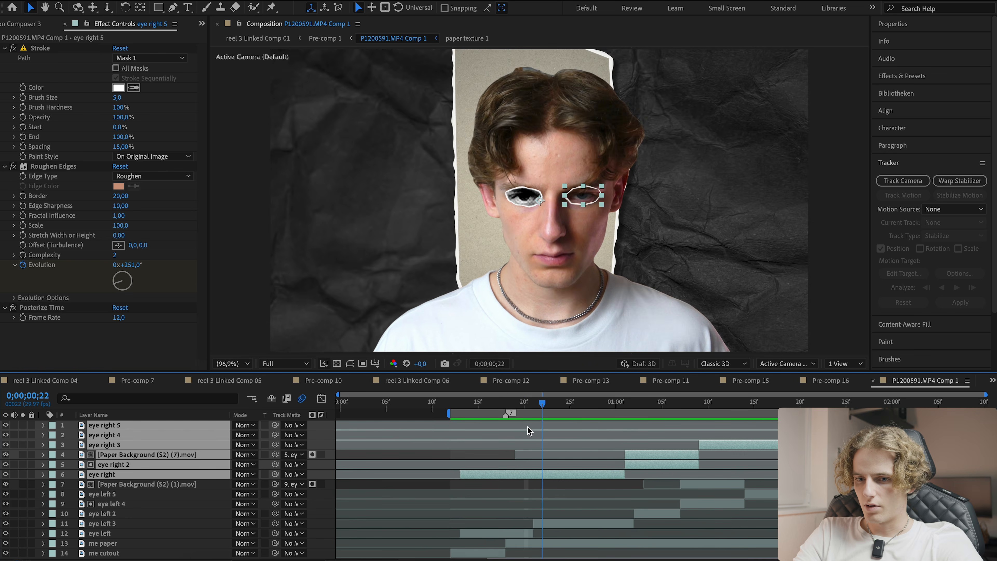
{"action": "key", "text": "ctrl+shift+c"}
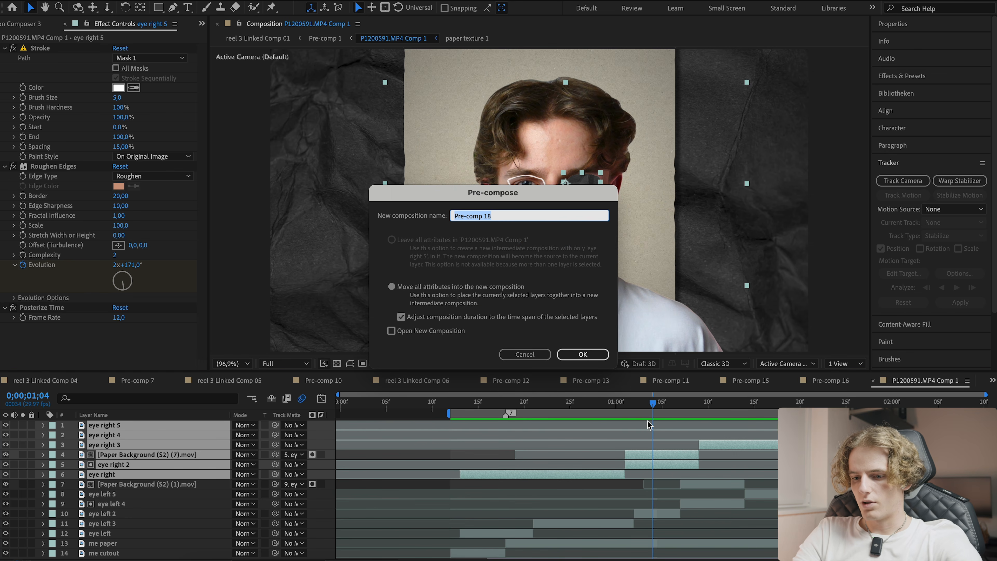
{"action": "type", "text": "Right eye"}
{"action": "key", "text": "Return"}
- Select the left-eye layers with their paper background, precompose them as Left eye, and save
{"action": "left_click", "coordinate": [696, 433]}
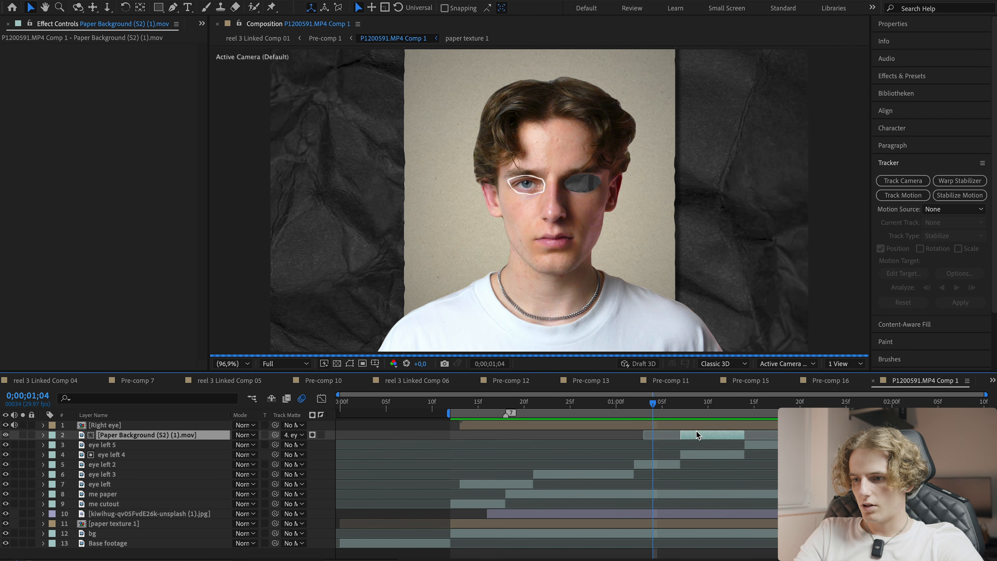
{"action": "left_click", "coordinate": [489, 481], "text": "shift"}
{"action": "left_click", "coordinate": [550, 410]}
{"action": "key", "text": "ctrl+shift+c"}
{"action": "type", "text": "L"}
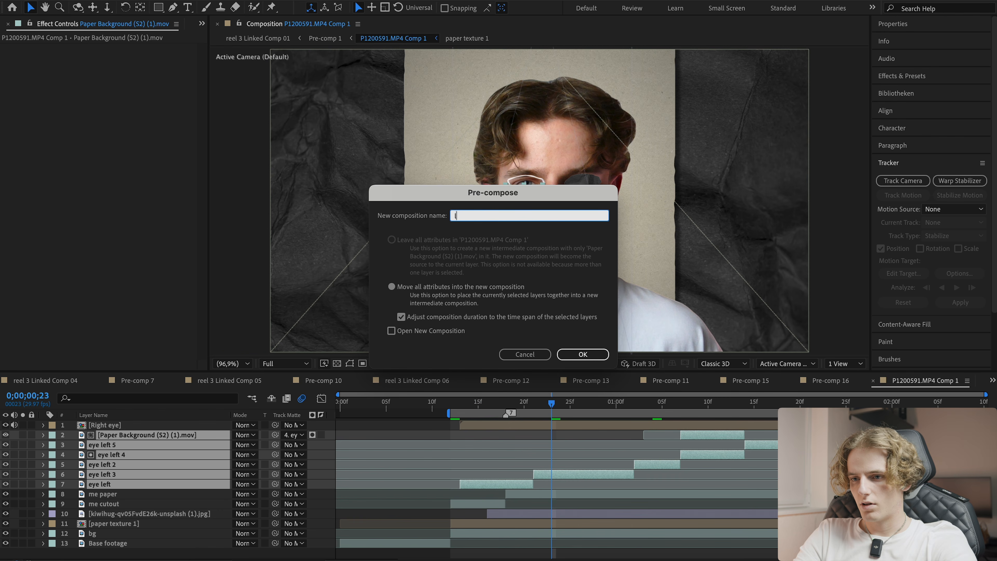
{"action": "type", "text": "eft eye"}
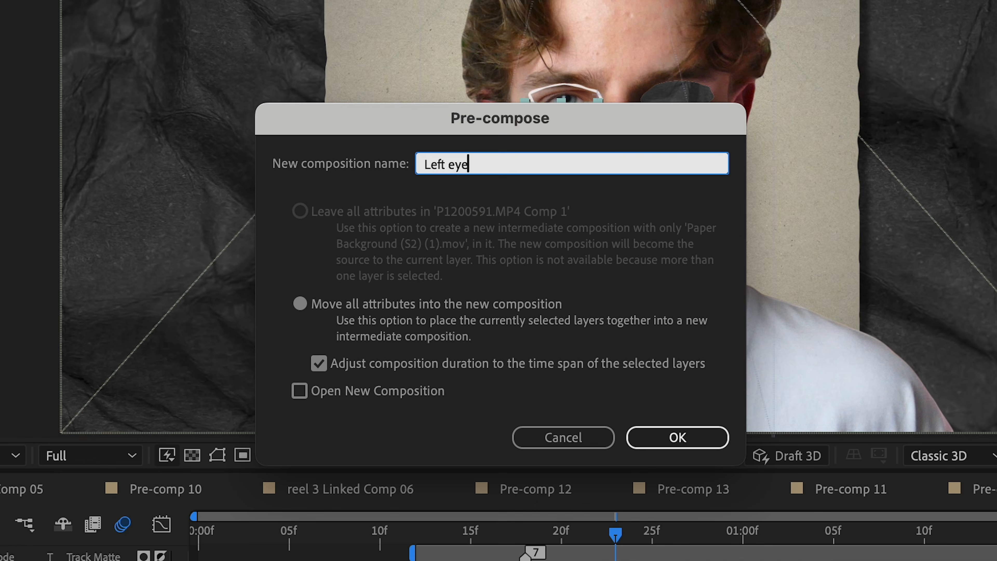
{"action": "key", "text": "Return"}
{"action": "key", "text": "ctrl+s"}
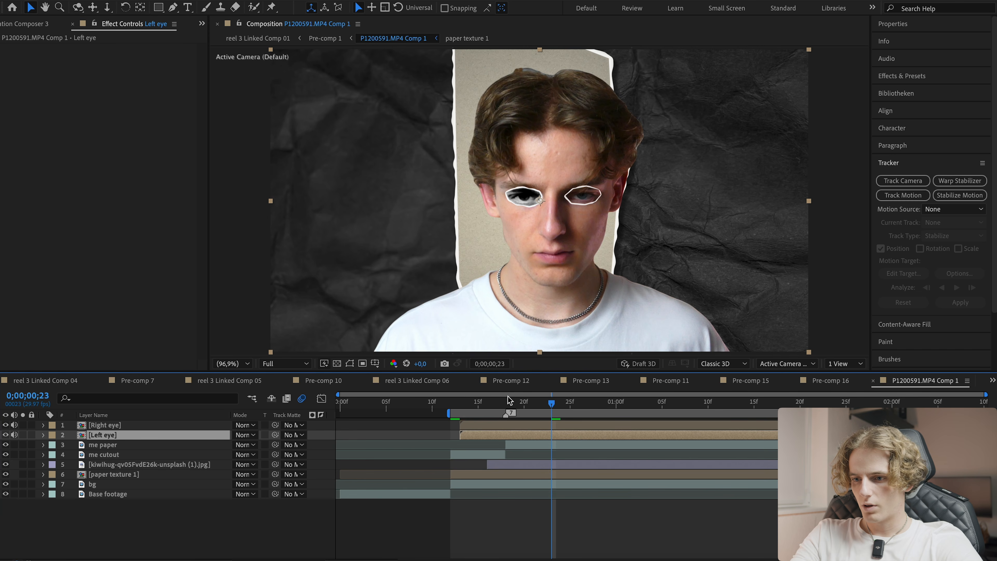
- Apply Posterize Time to the me paper layer and save the project
{"action": "left_click_drag", "start_coordinate": [464, 407], "coordinate": [477, 408]}
{"action": "left_click", "coordinate": [493, 505]}
{"action": "left_click", "coordinate": [484, 433]}
{"action": "left_click", "coordinate": [483, 426]}
{"action": "left_click", "coordinate": [485, 516]}
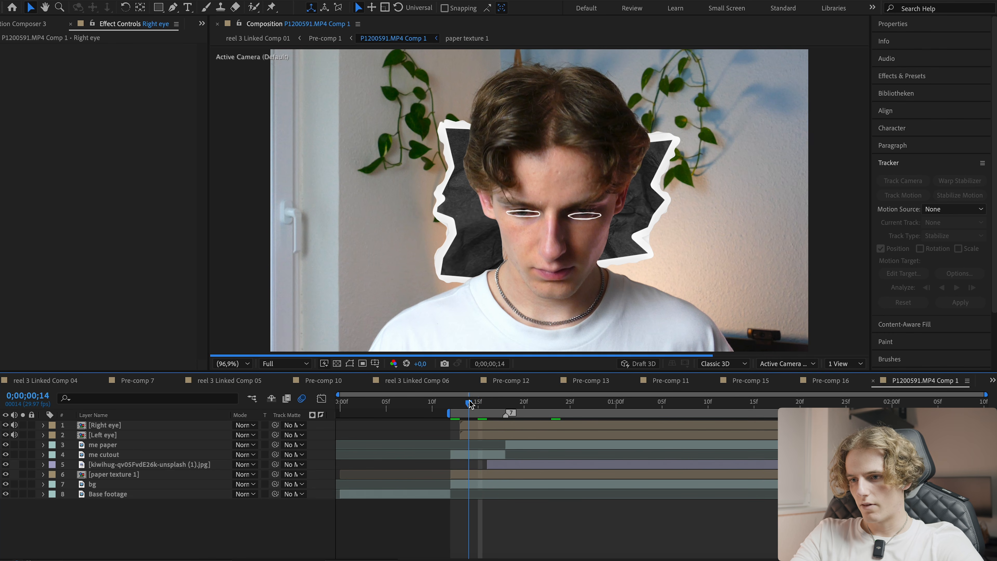
{"action": "left_click_drag", "start_coordinate": [471, 404], "coordinate": [501, 407]}
{"action": "left_click", "coordinate": [492, 530]}
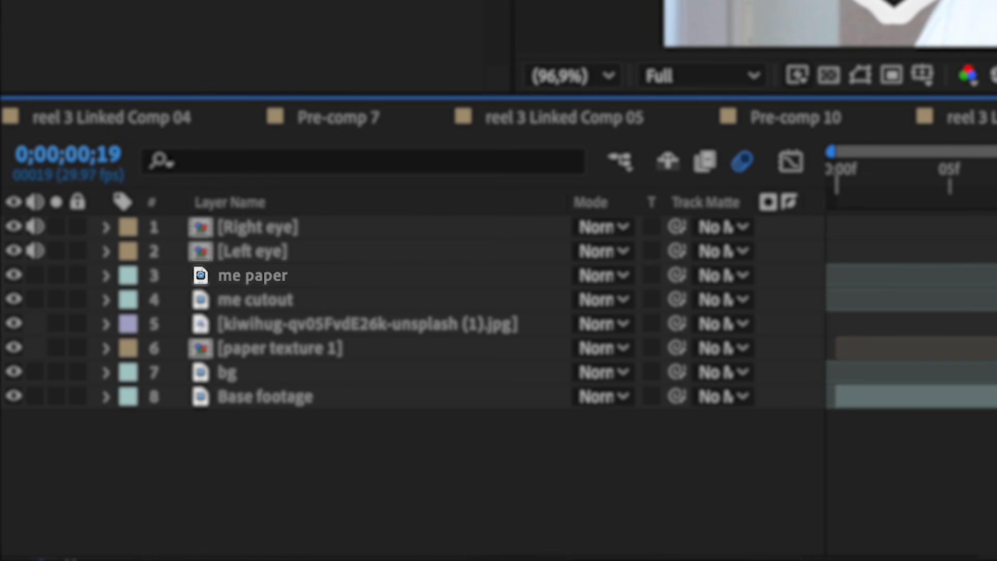
{"action": "key", "text": "space"}
{"action": "key", "text": "ctrl+space"}
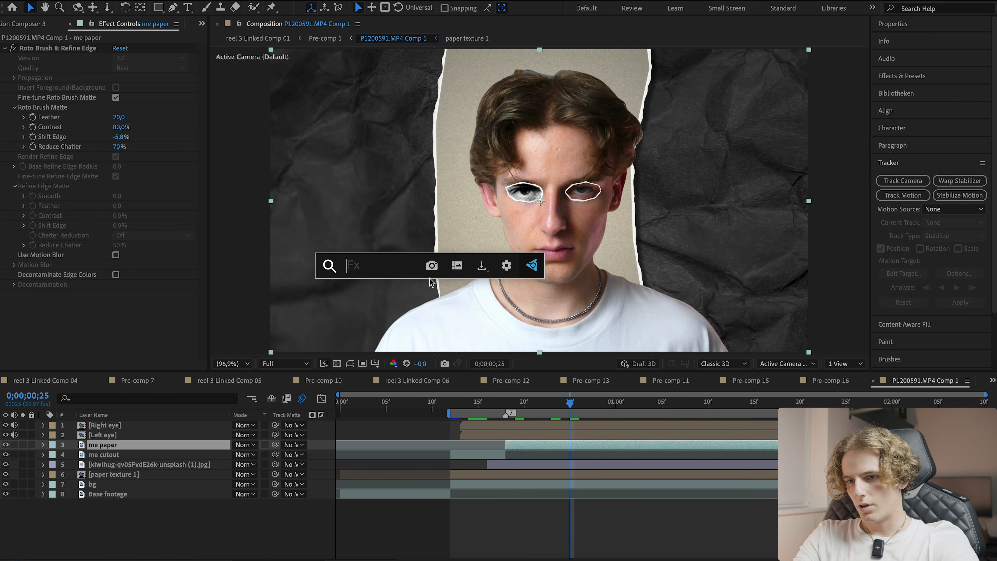
{"action": "type", "text": "pos"}
{"action": "key", "text": "Return"}
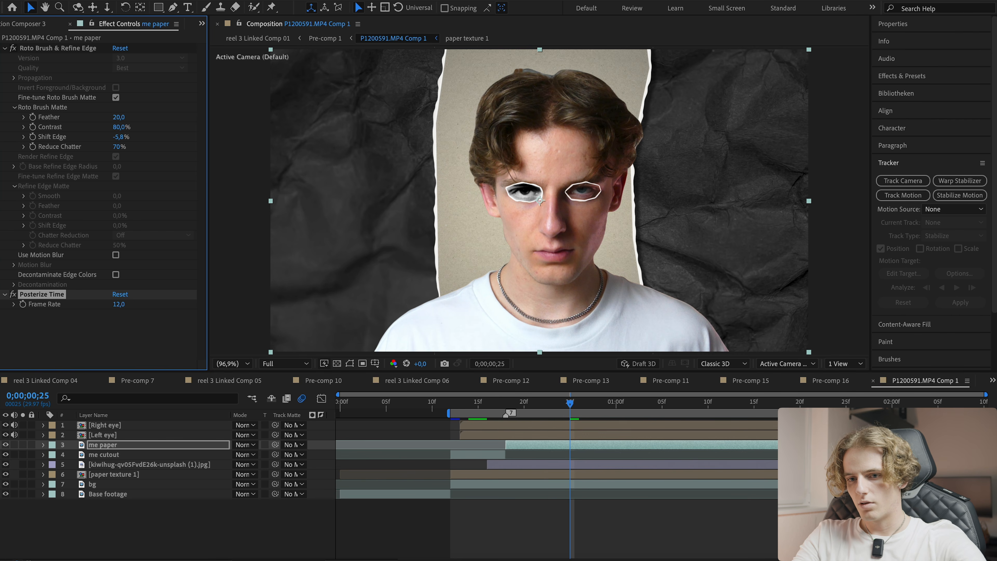
{"action": "key", "text": "ctrl+s"}
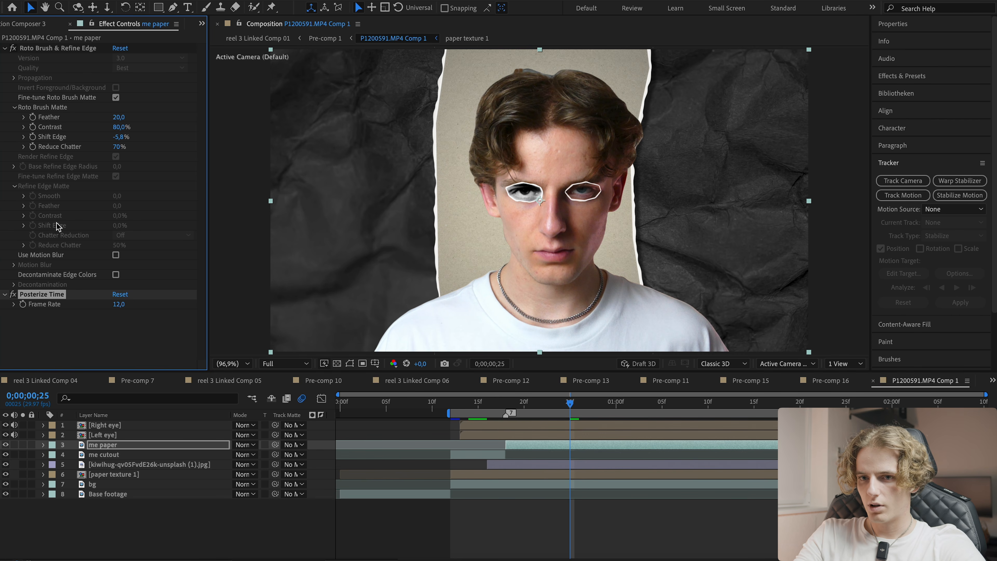
- Precompose the me paper layer as Me paper cutout
{"action": "left_click", "coordinate": [550, 404]}
{"action": "left_click_drag", "start_coordinate": [551, 404], "coordinate": [503, 406]}
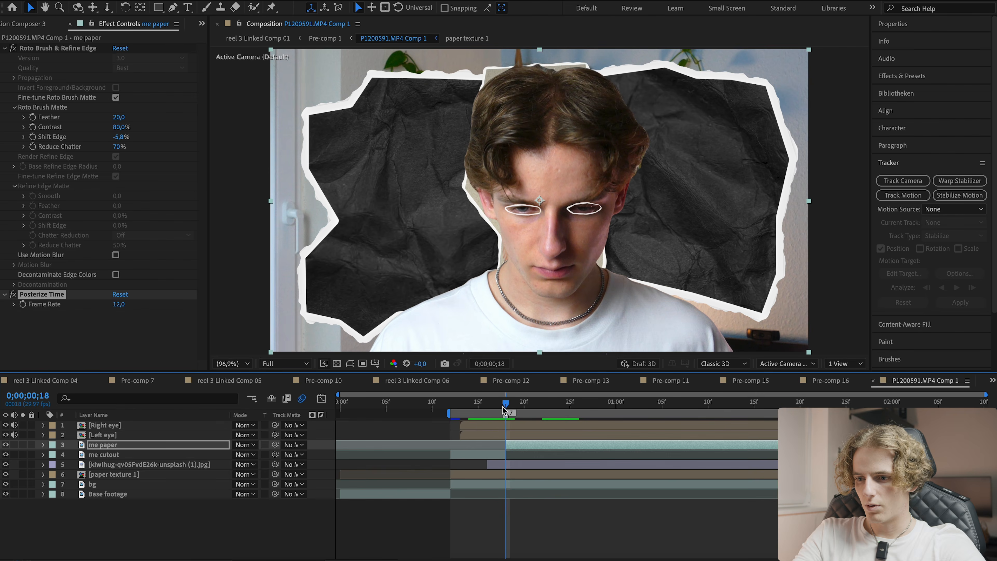
{"action": "left_click_drag", "start_coordinate": [514, 261], "coordinate": [526, 265]}
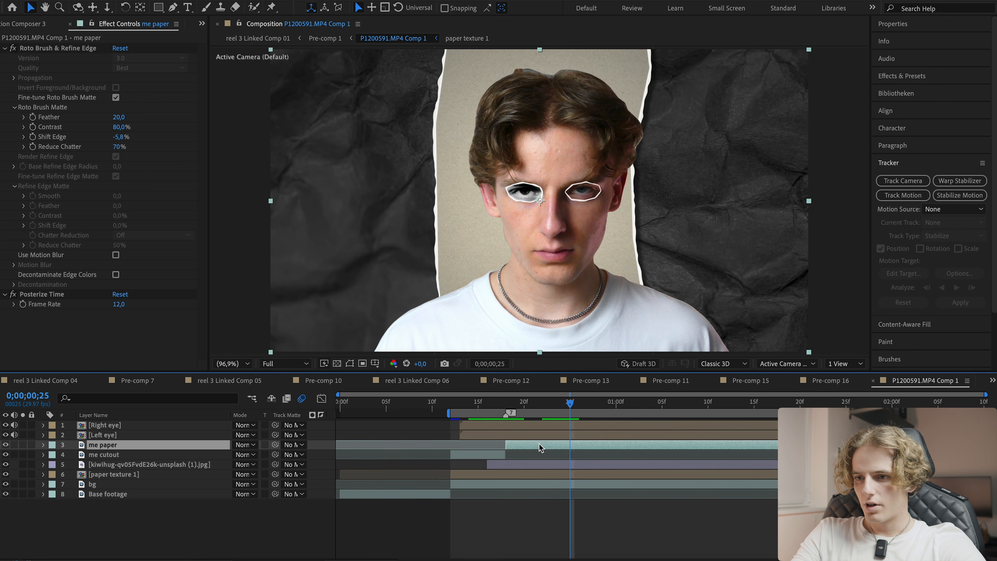
{"action": "key", "text": "ctrl+shift+c"}
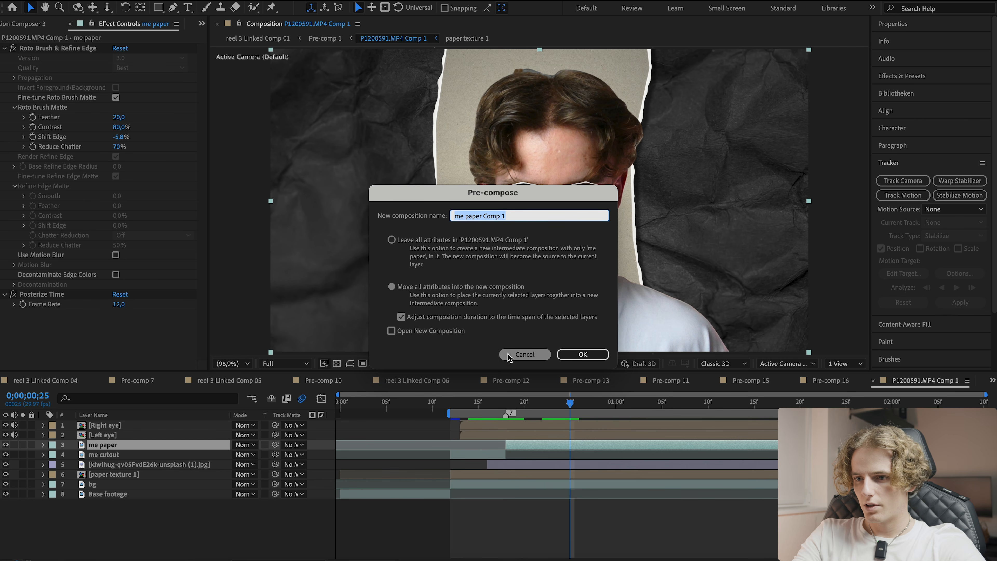
{"action": "type", "text": "Me"}
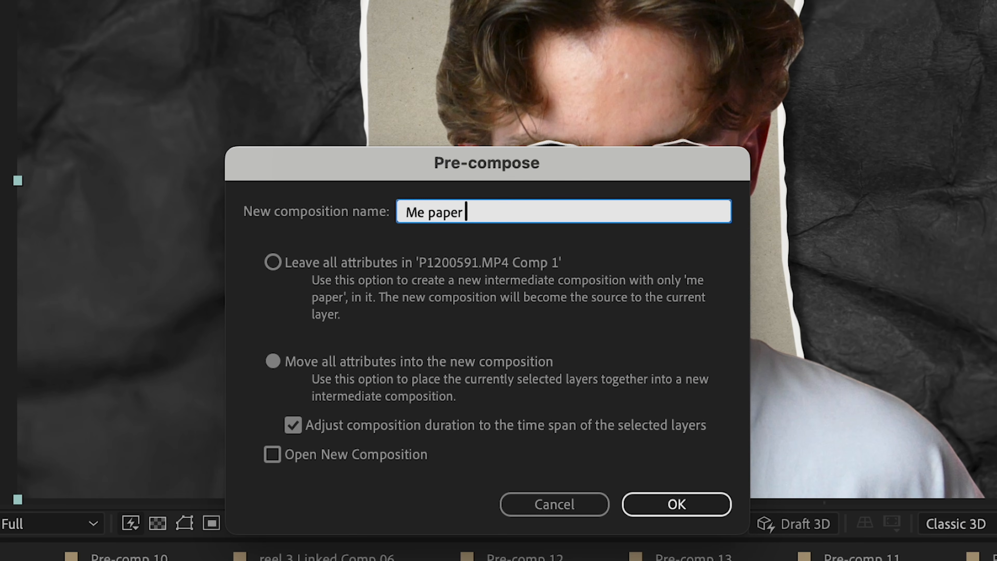
{"action": "type", "text": "paper cuto"}
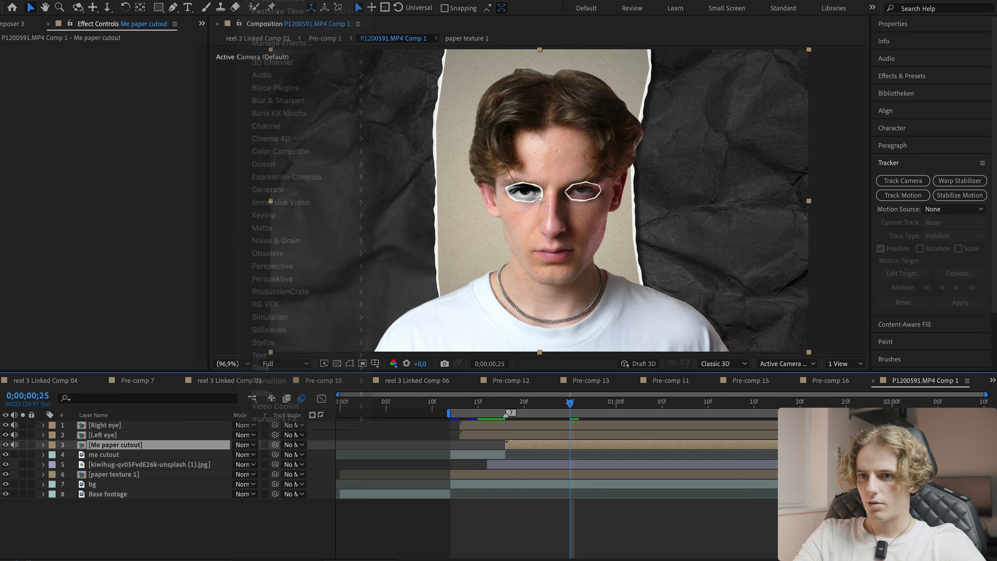
- Auto-trace the Me paper cutout layer's alpha channel over the work area
{"action": "left_click", "coordinate": [261, 5]}
{"action": "mouse_move", "coordinate": [236, 4]}
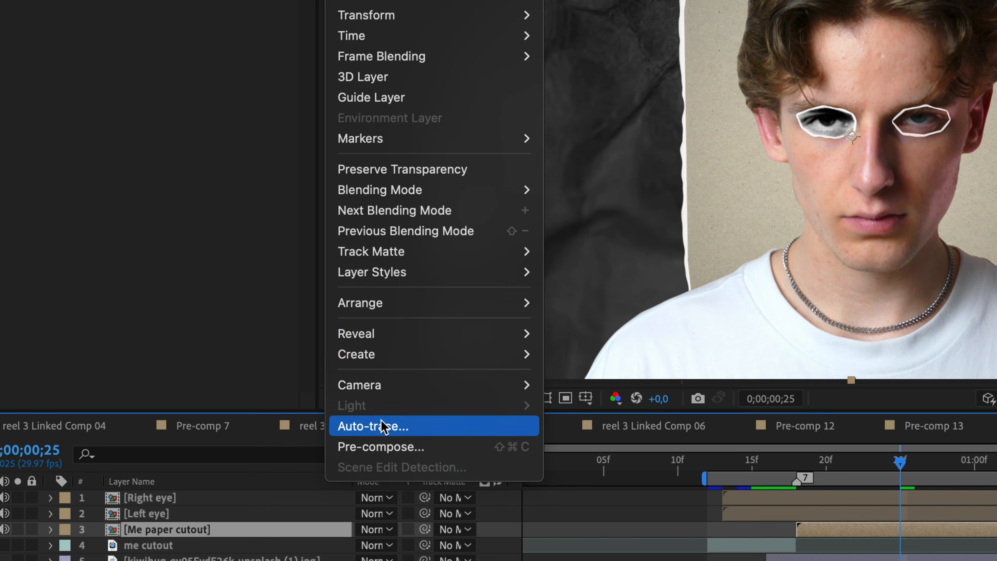
{"action": "left_click", "coordinate": [377, 424]}
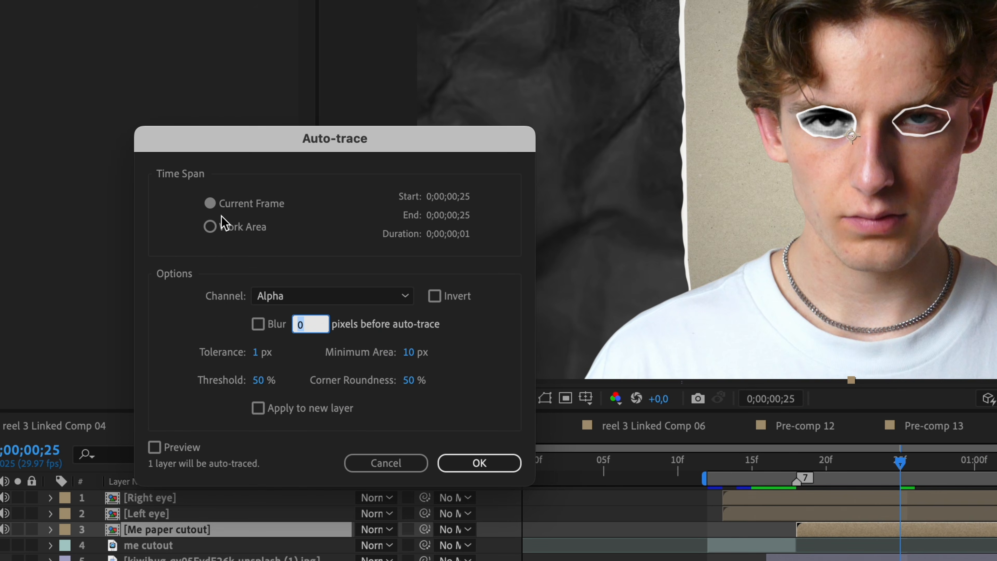
{"action": "left_click", "coordinate": [224, 226]}
{"action": "left_click", "coordinate": [479, 464]}
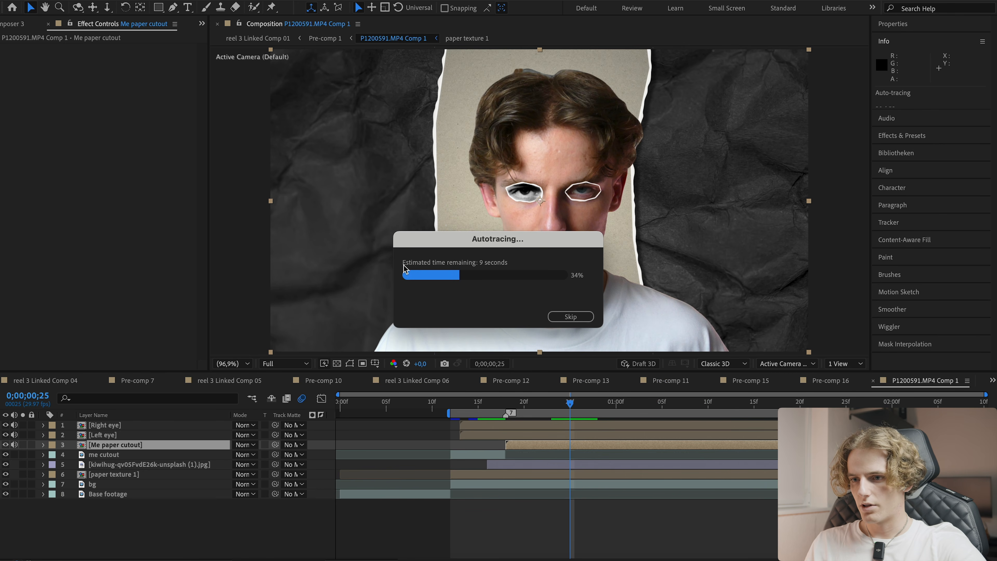
{"action": "left_click_drag", "start_coordinate": [465, 246], "coordinate": [219, 305]}
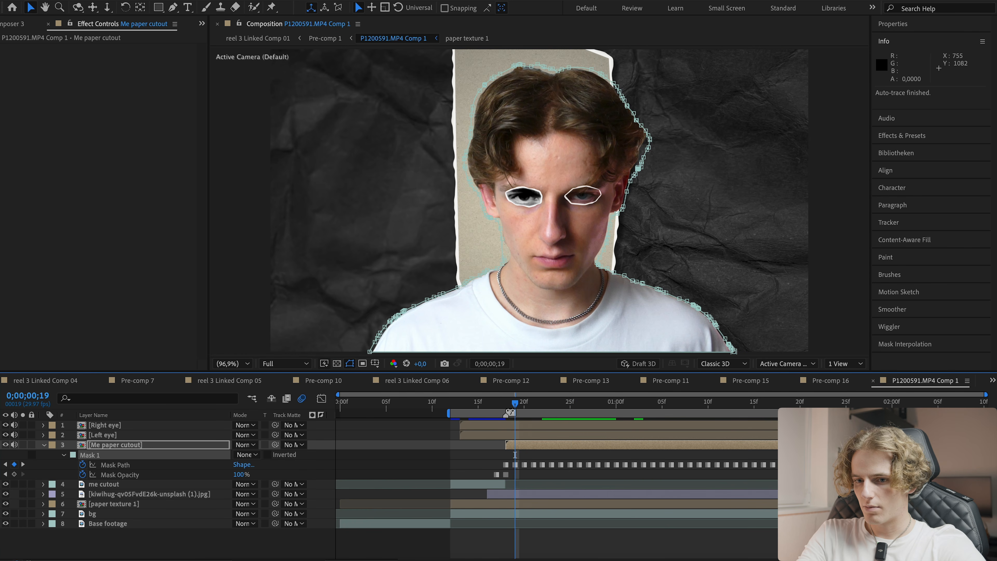
- Play back the composition to review the auto-traced mask on the Me paper cutout layer
{"action": "key", "text": "space"}
{"action": "left_click", "coordinate": [564, 444]}
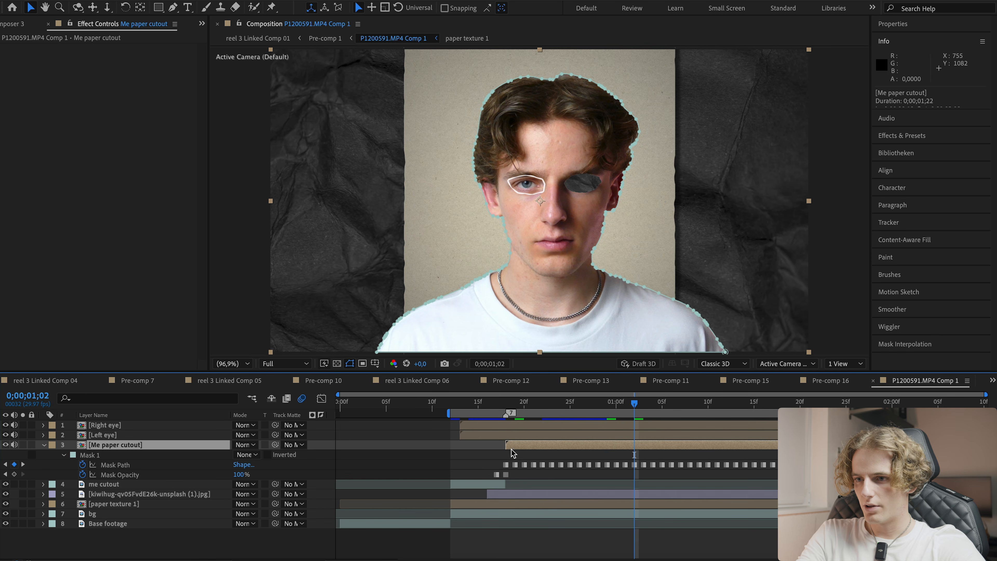
{"action": "key", "text": "ctrl+space"}
{"action": "key", "text": "Escape"}
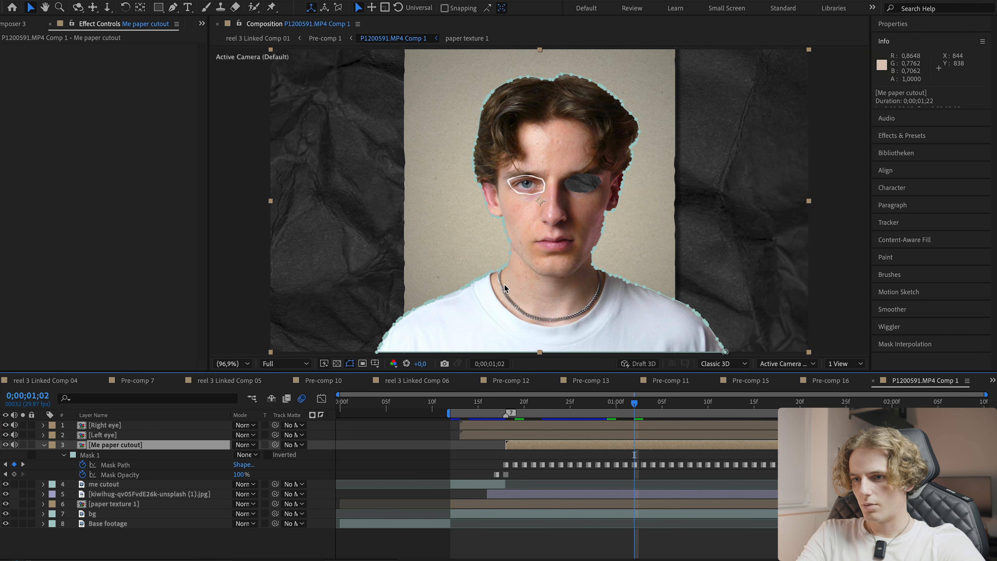
{"action": "key", "text": "ctrl+space"}
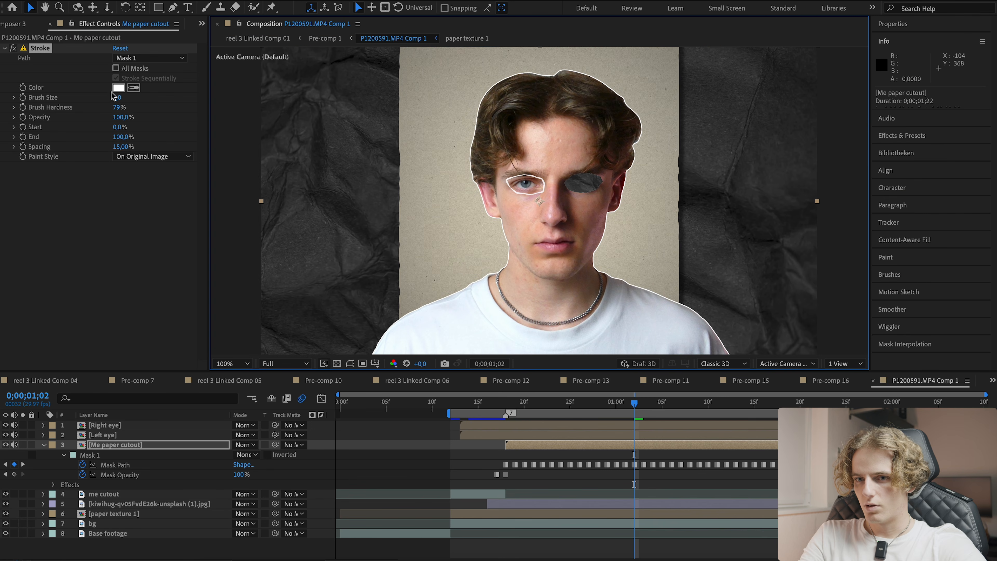
- Copy the Roughen Edges effect from the eye layer in the Left eye comp and paste it onto the Me paper cutout layer
{"action": "left_click_drag", "start_coordinate": [117, 97], "coordinate": [478, 129]}
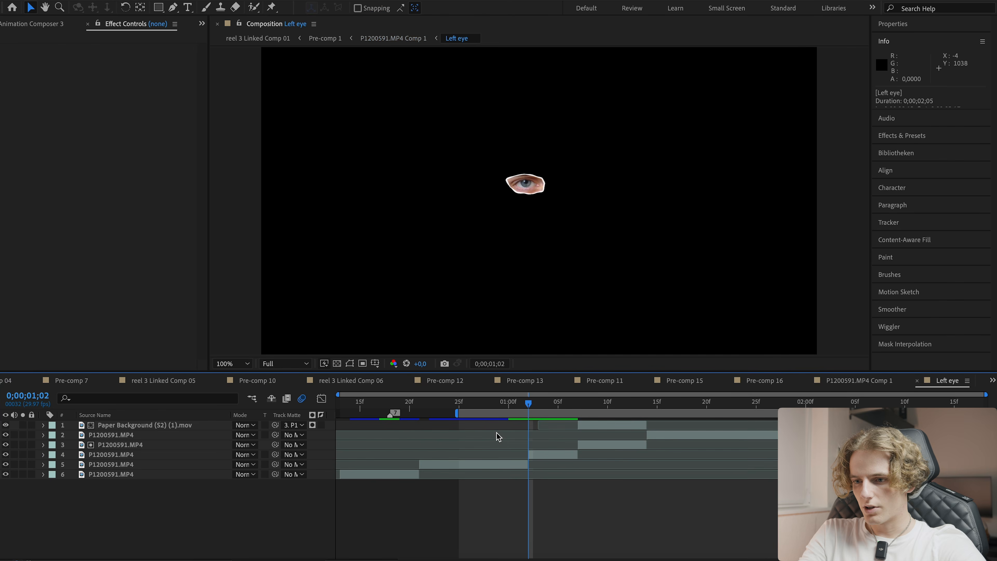
{"action": "left_click", "coordinate": [502, 470]}
{"action": "left_click", "coordinate": [670, 436]}
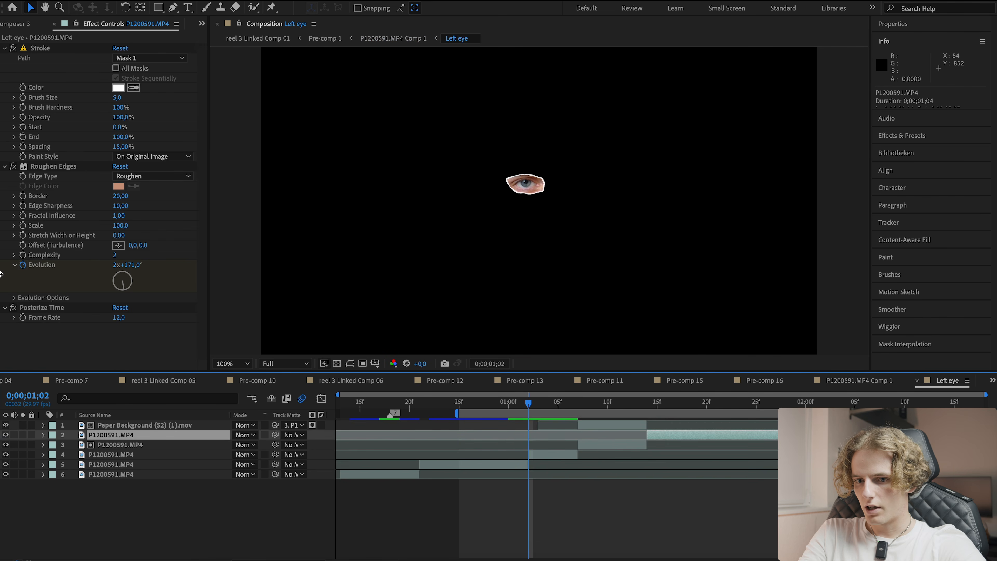
{"action": "left_click", "coordinate": [37, 168]}
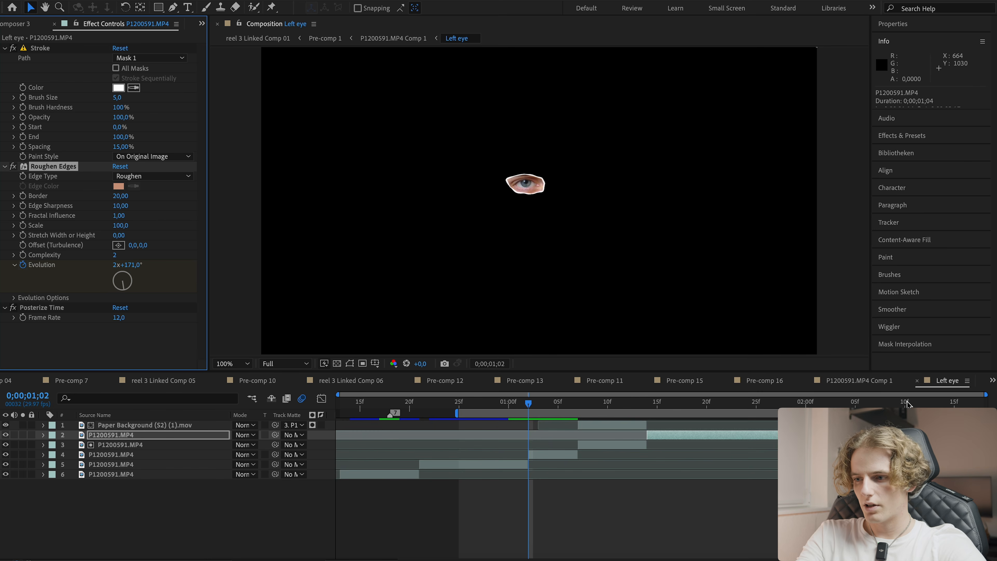
{"action": "left_click", "coordinate": [918, 381]}
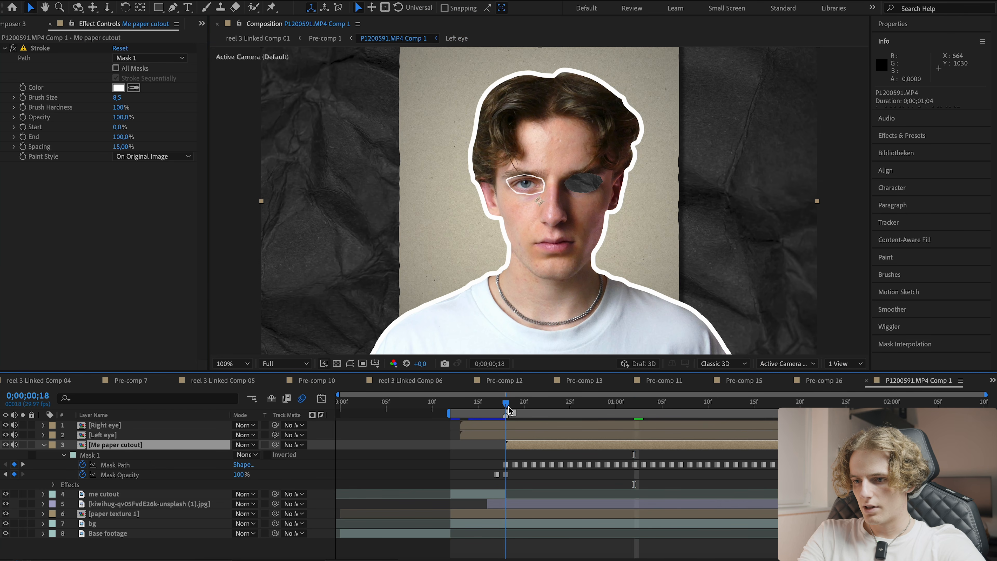
{"action": "key", "text": "u"}
{"action": "key", "text": "u"}
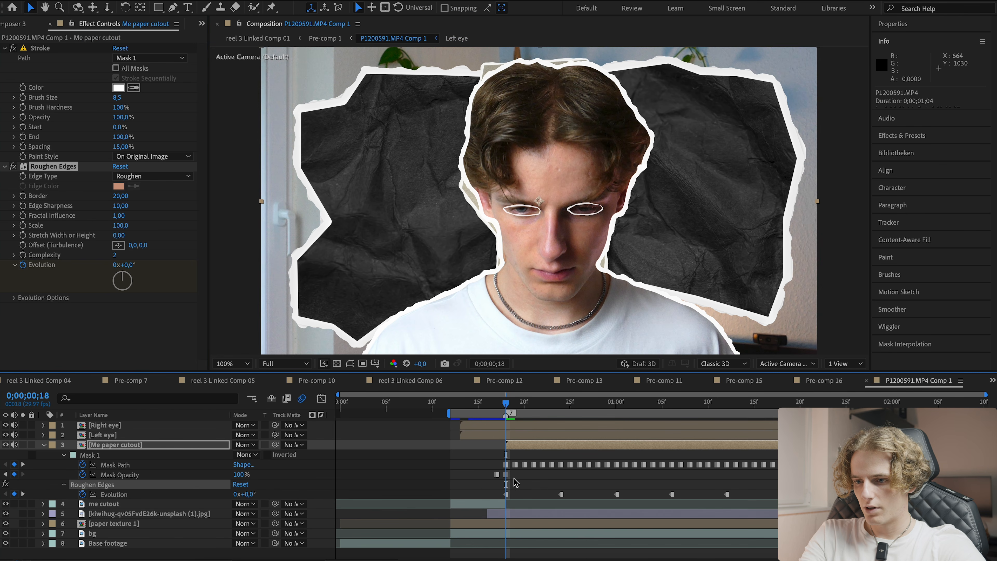
- Set the Me paper cutout's Roughen Edges border to 37.5 and scale to 266.5
{"action": "left_click_drag", "start_coordinate": [506, 404], "coordinate": [532, 406]}
{"action": "scroll", "coordinate": [511, 120], "scroll_direction": "up", "scroll_amount": 1}
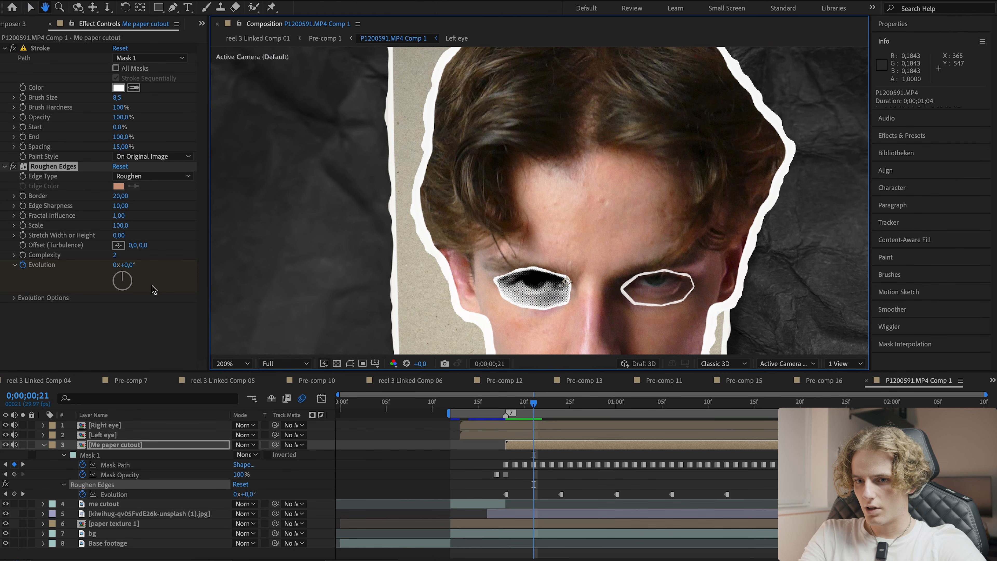
{"action": "left_click_drag", "start_coordinate": [123, 196], "coordinate": [125, 223]}
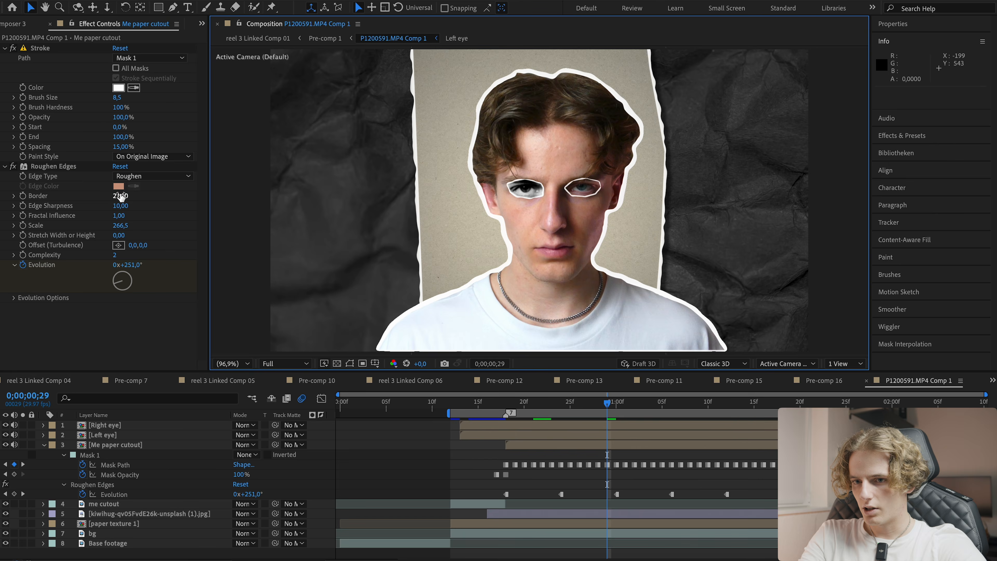
{"action": "left_click_drag", "start_coordinate": [136, 192], "coordinate": [154, 192]}
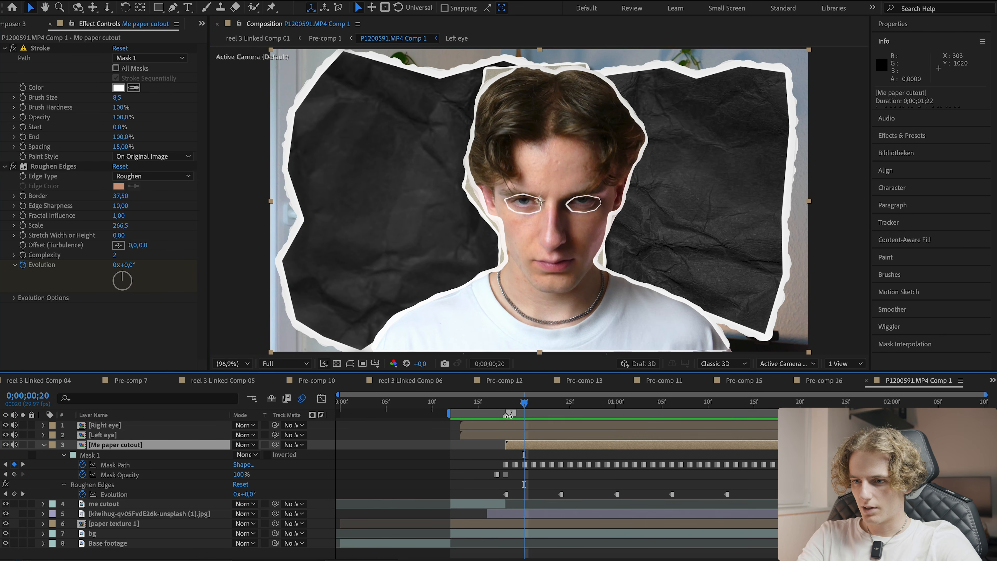
- Trim the Me paper cutout layer so it starts where the me cutout layer ends
{"action": "mouse_move", "coordinate": [522, 403]}
{"action": "left_mouse_down"}
{"action": "mouse_move", "coordinate": [487, 407]}
{"action": "mouse_move", "coordinate": [507, 405]}
{"action": "left_mouse_up"}
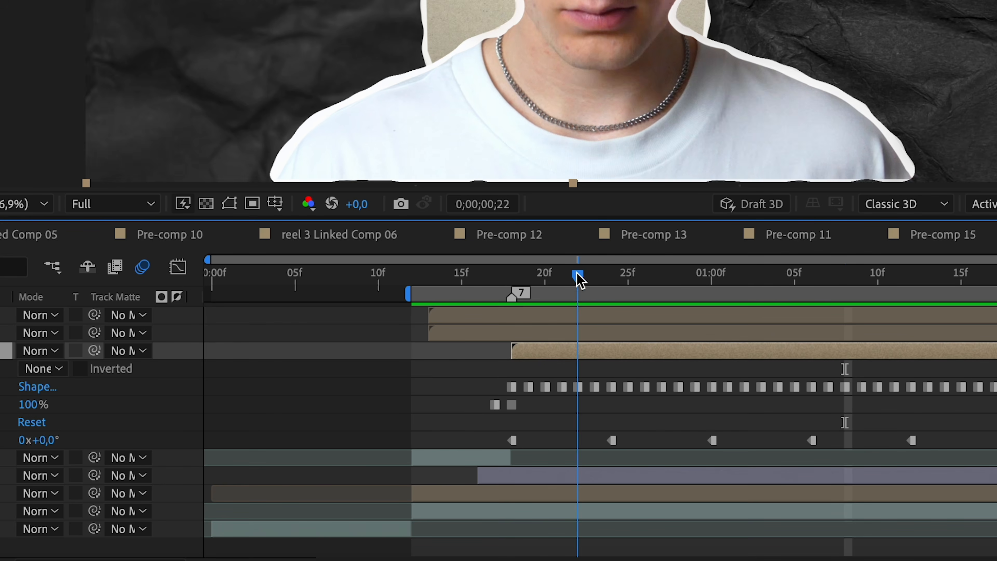
{"action": "left_click_drag", "start_coordinate": [576, 276], "coordinate": [530, 278]}
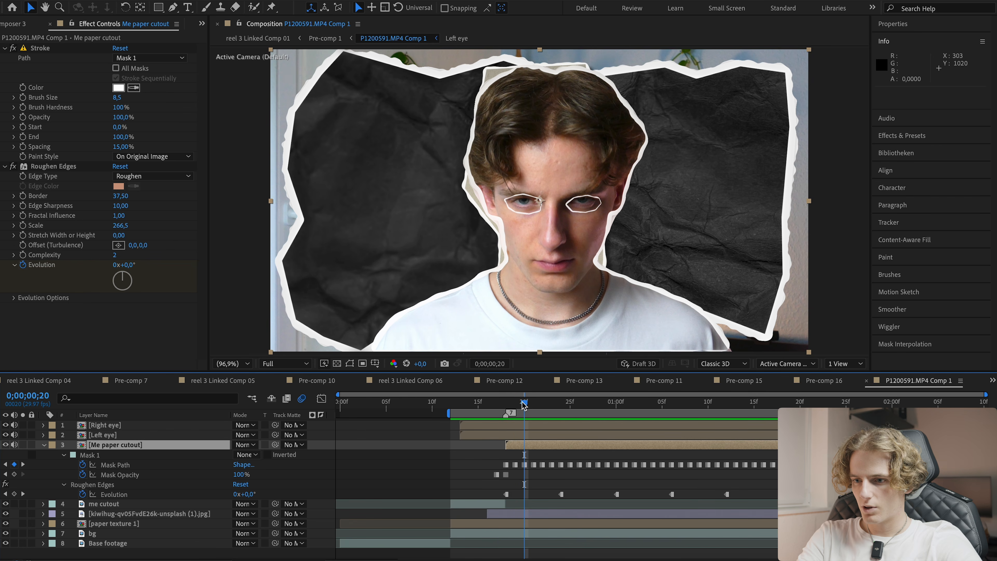
{"action": "left_click_drag", "start_coordinate": [506, 444], "coordinate": [520, 443]}
- Play back the transition to review the paper cutout timing
{"action": "left_click_drag", "start_coordinate": [524, 402], "coordinate": [487, 405]}
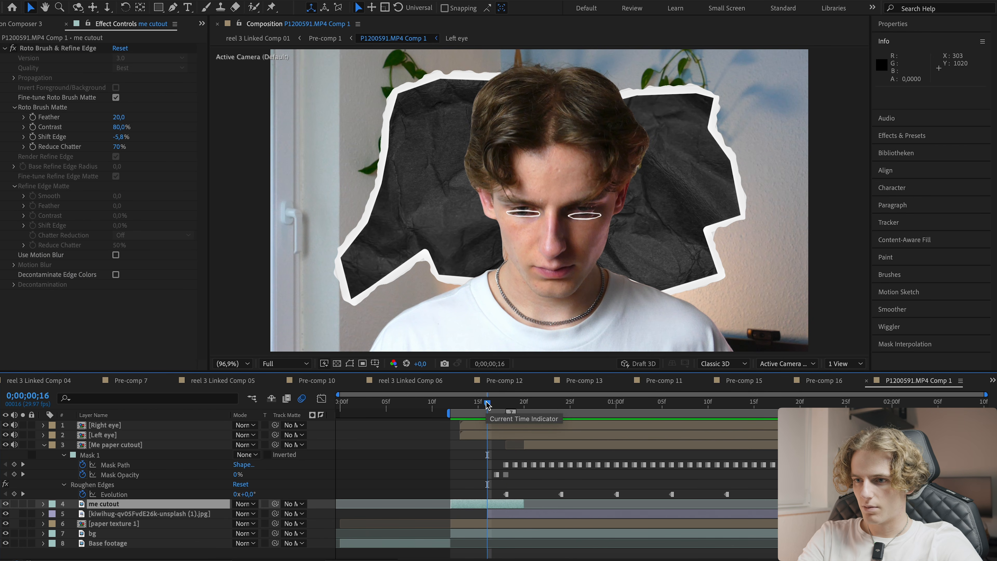
{"action": "key", "text": "space"}
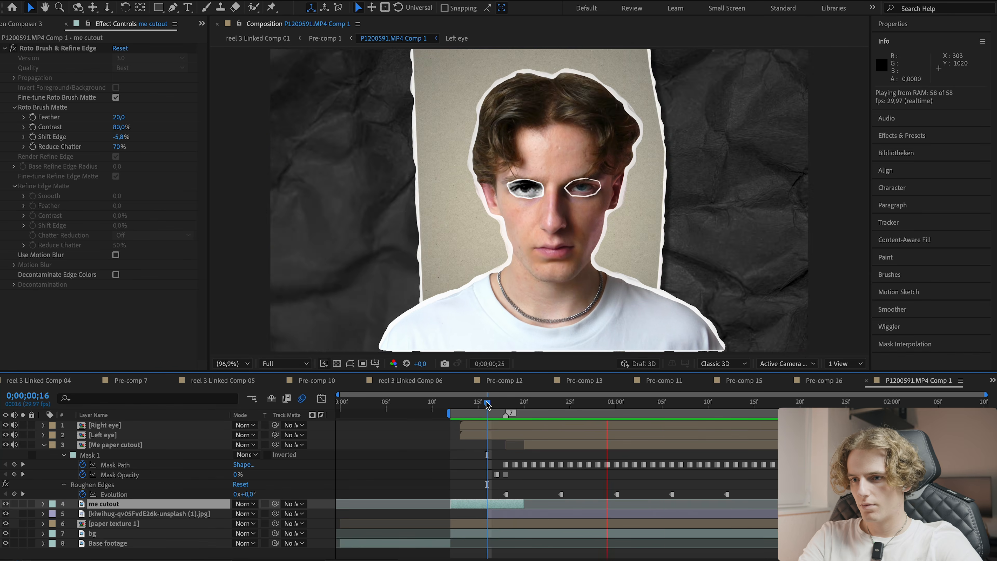
{"action": "left_click", "coordinate": [542, 448]}
{"action": "left_click", "coordinate": [488, 473]}
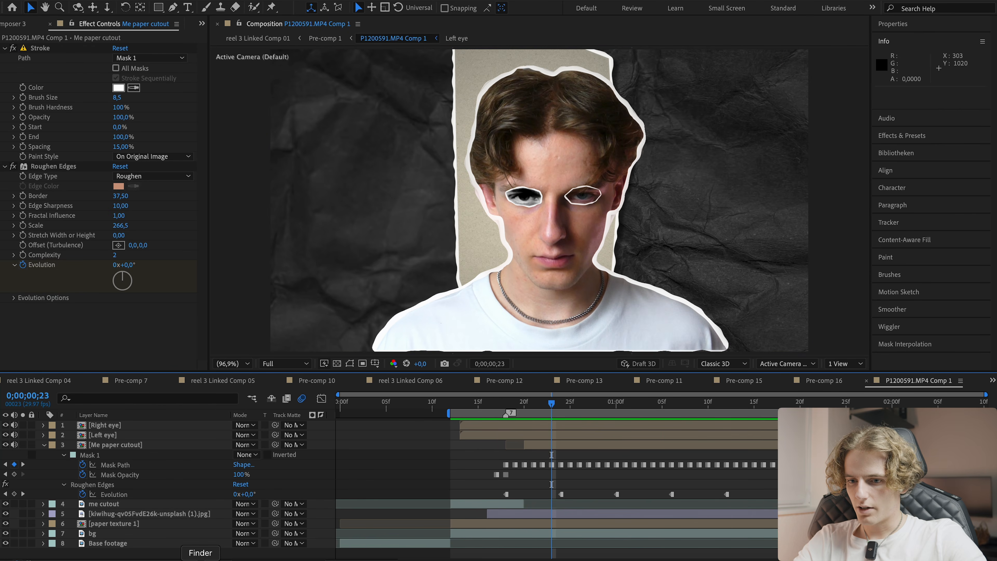
- Browse the paper background clips in Finder and add Paper Background (S2) (4).mov to the composition
{"action": "left_click", "coordinate": [201, 559]}
{"action": "key", "text": "Right"}
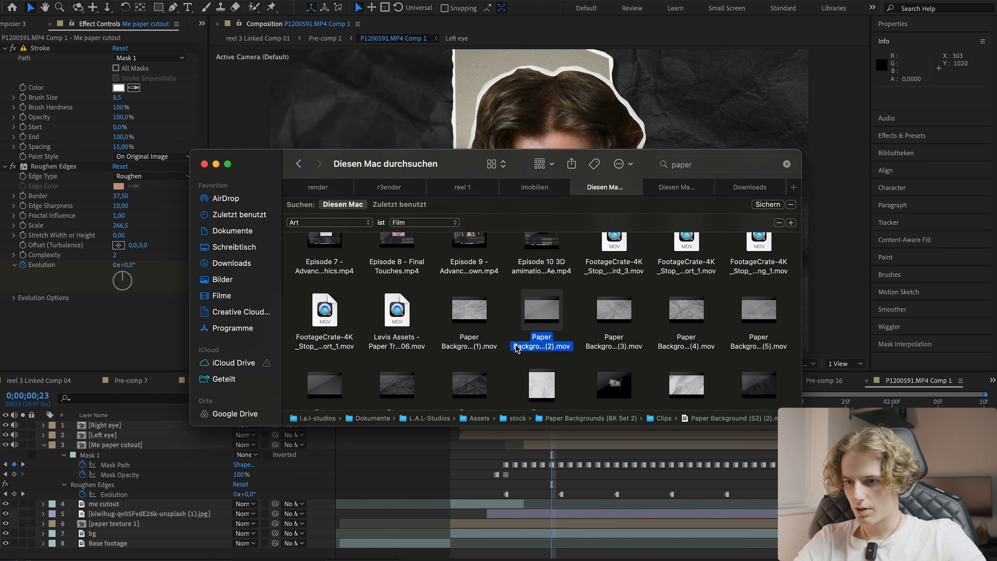
{"action": "key", "text": "space"}
{"action": "key", "text": "Right"}
{"action": "key", "text": "space"}
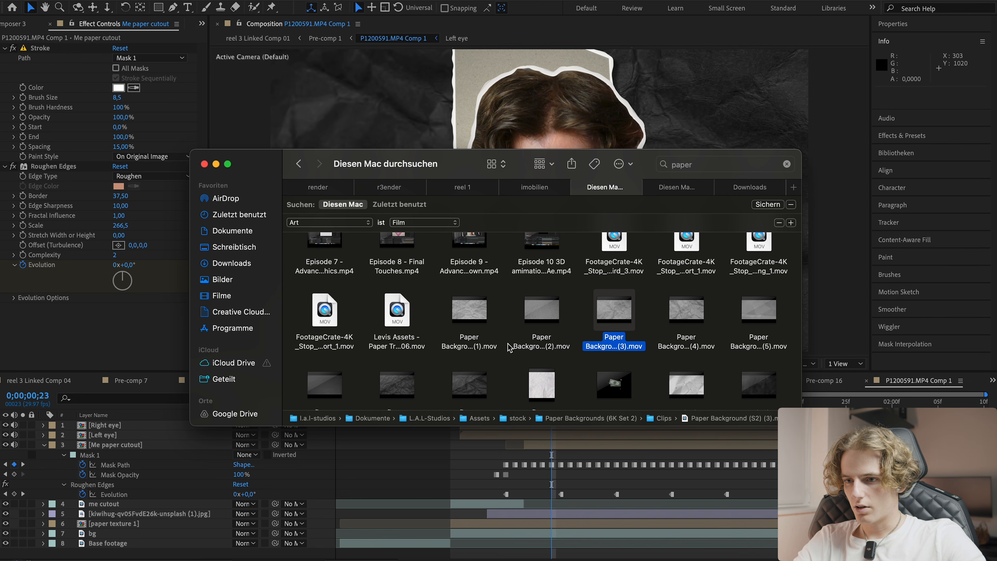
{"action": "left_click", "coordinate": [760, 340]}
{"action": "key", "text": "space"}
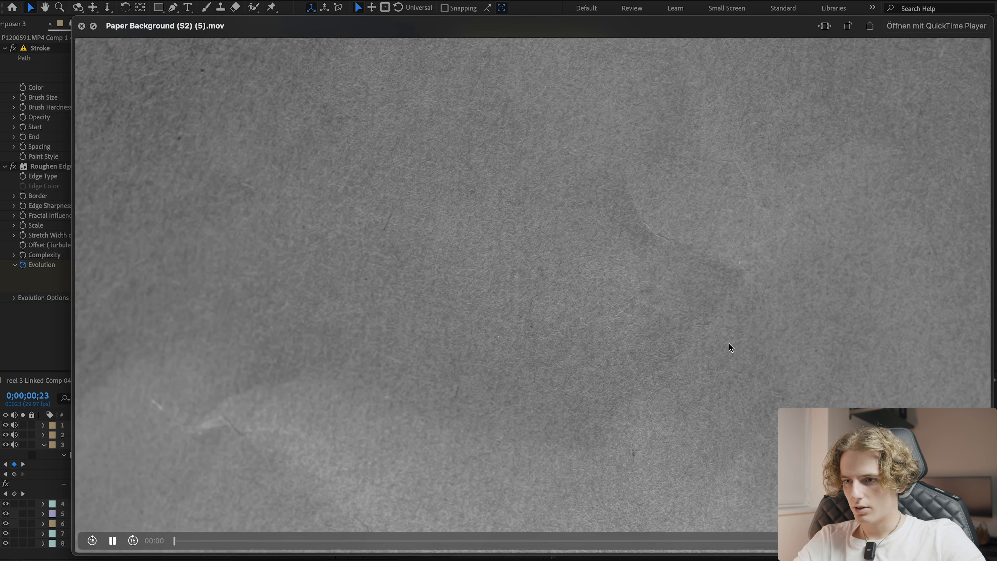
{"action": "key", "text": "space"}
{"action": "key", "text": "Left"}
{"action": "left_click_drag", "start_coordinate": [684, 341], "coordinate": [526, 428]}
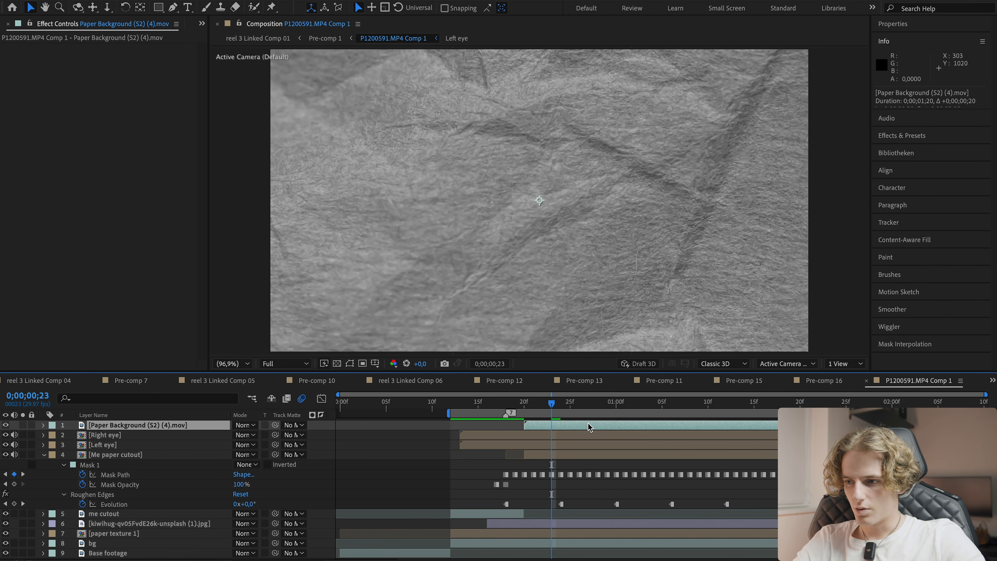
- Move the paper background layer beneath the eye layers and scale it to 33.6%
{"action": "left_click_drag", "start_coordinate": [153, 431], "coordinate": [137, 454]}
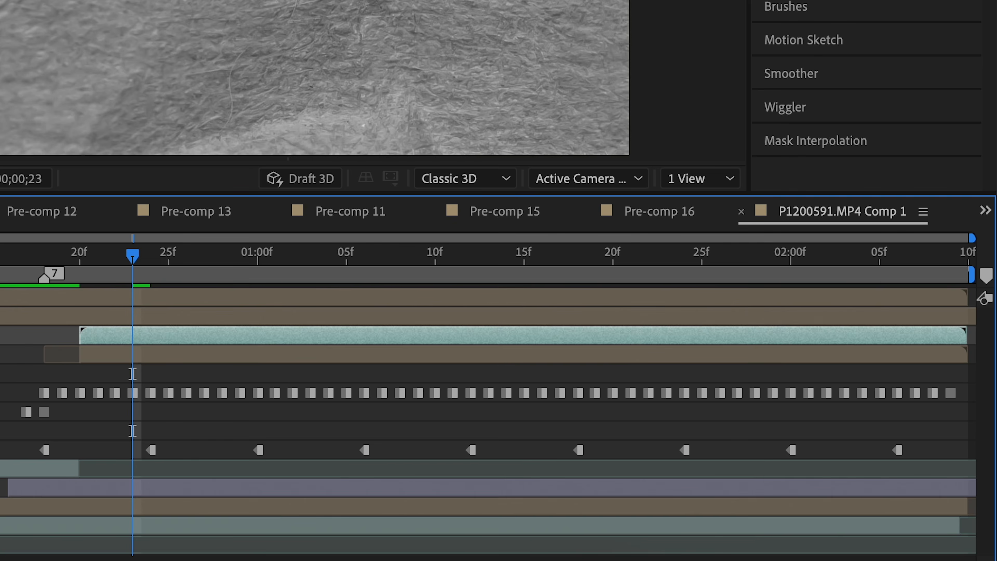
{"action": "key", "text": "s"}
{"action": "left_click_drag", "start_coordinate": [243, 454], "coordinate": [236, 458]}
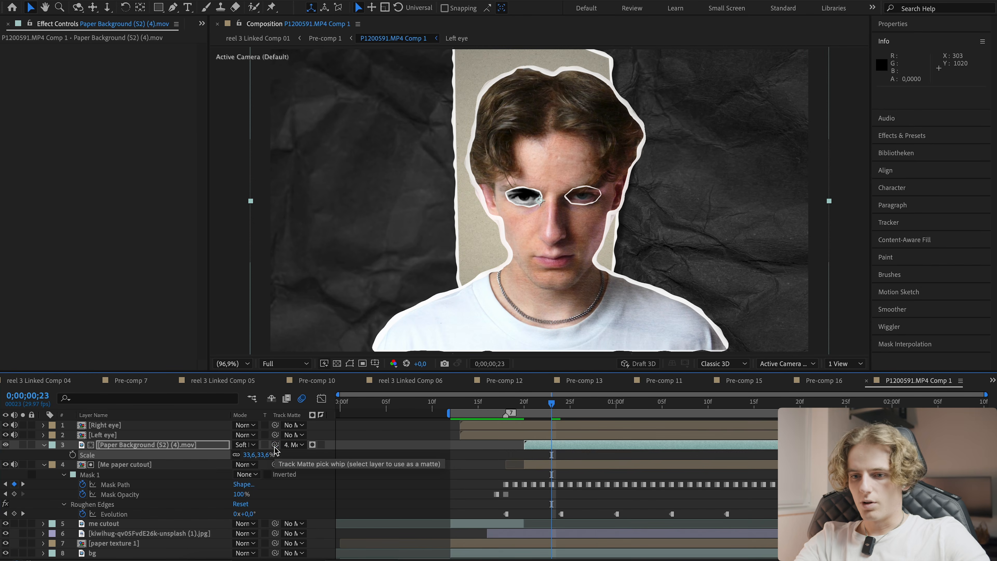
- Set the paper background layer's track matte to Me paper cutout and its blending mode to Soft Light
{"action": "left_click_drag", "start_coordinate": [276, 445], "coordinate": [195, 467]}
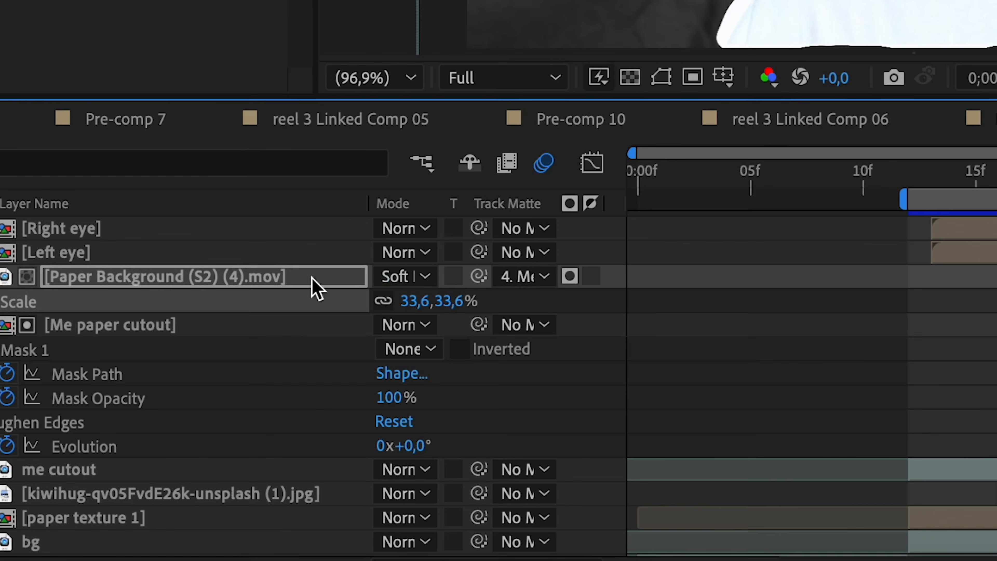
{"action": "left_click", "coordinate": [401, 277]}
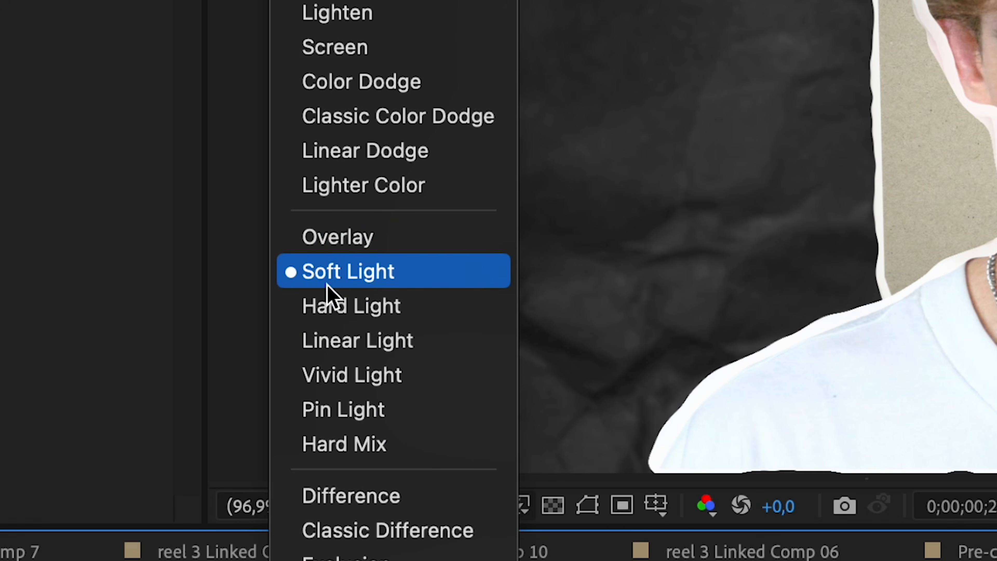
{"action": "left_click", "coordinate": [328, 285]}
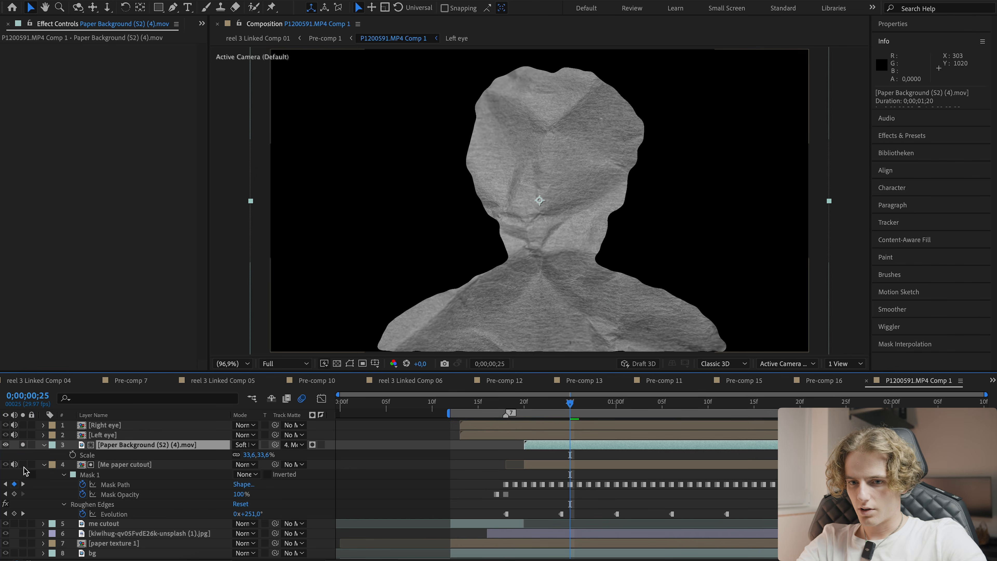
- Turn the Me paper cutout layer's visibility back on and preview the textured cutout
{"action": "left_click", "coordinate": [23, 465]}
{"action": "left_click_drag", "start_coordinate": [554, 405], "coordinate": [533, 408]}
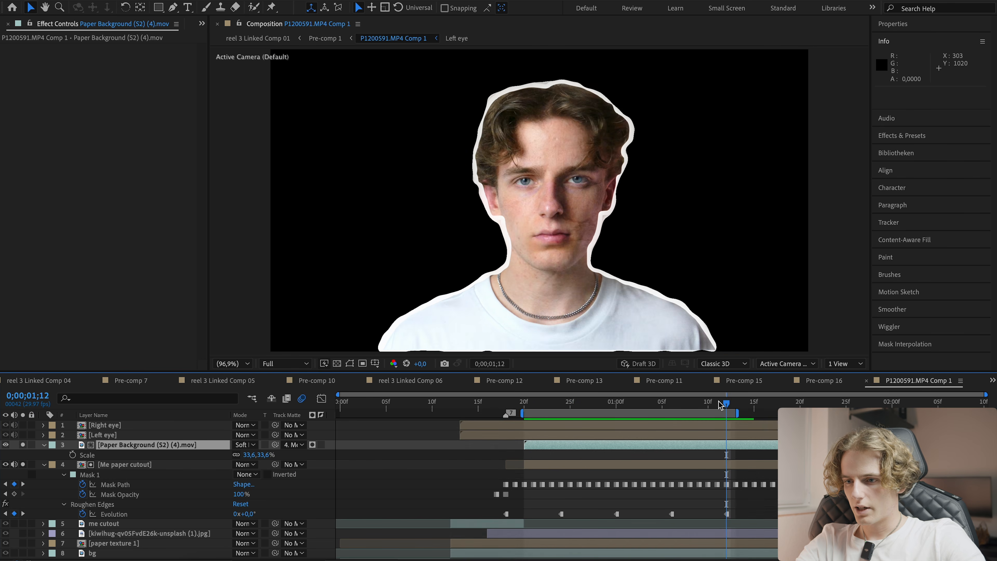
{"action": "key", "text": "space"}
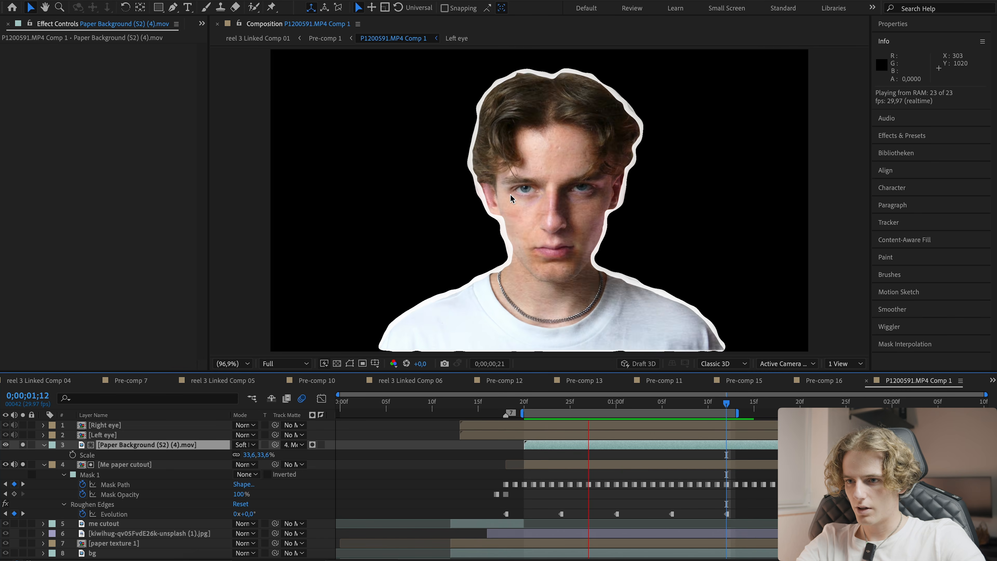
- Apply the Lumetri Color effect to the Me paper cutout layer
{"action": "left_click", "coordinate": [526, 269]}
{"action": "key", "text": "ctrl+space"}
{"action": "type", "text": "li"}
{"action": "key", "text": "BackSpace"}
{"action": "key", "text": "BackSpace"}
{"action": "type", "text": "lum"}
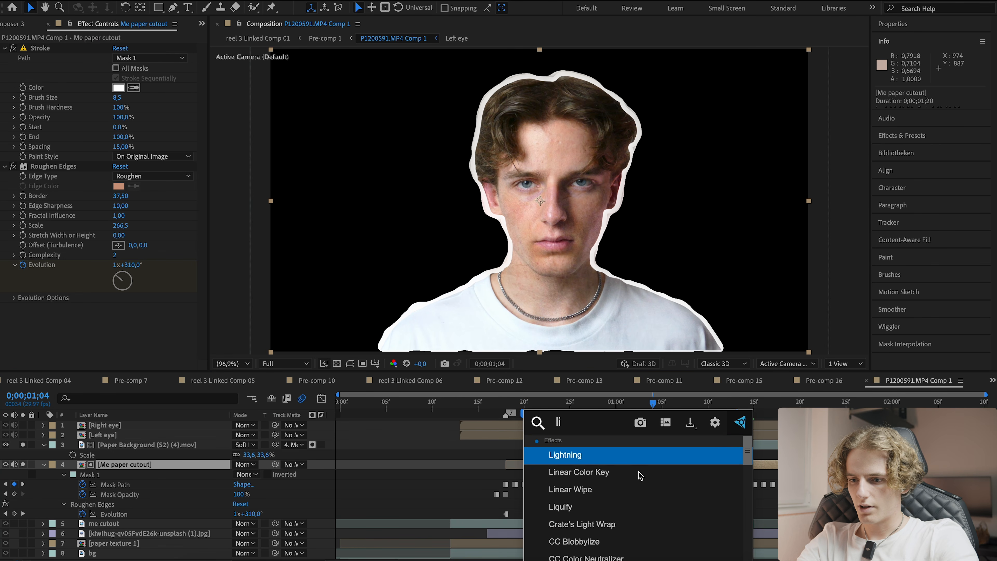
{"action": "left_click", "coordinate": [638, 475]}
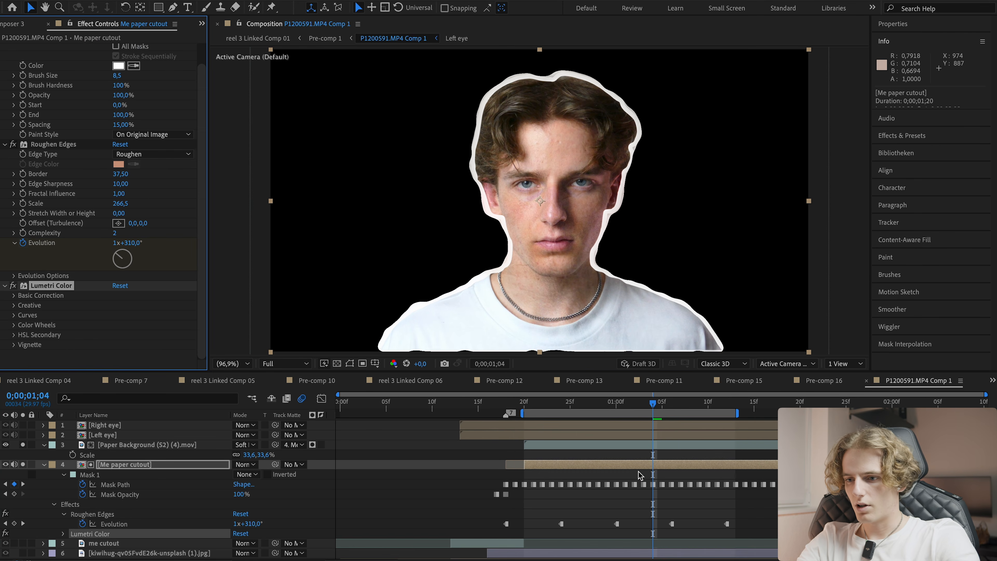
- Set the Lumetri Color contrast to -100 and open the Creative section
{"action": "scroll", "coordinate": [14, 300], "scroll_direction": "down", "scroll_amount": 3}
{"action": "scroll", "coordinate": [14, 300], "scroll_direction": "down", "scroll_amount": 2}
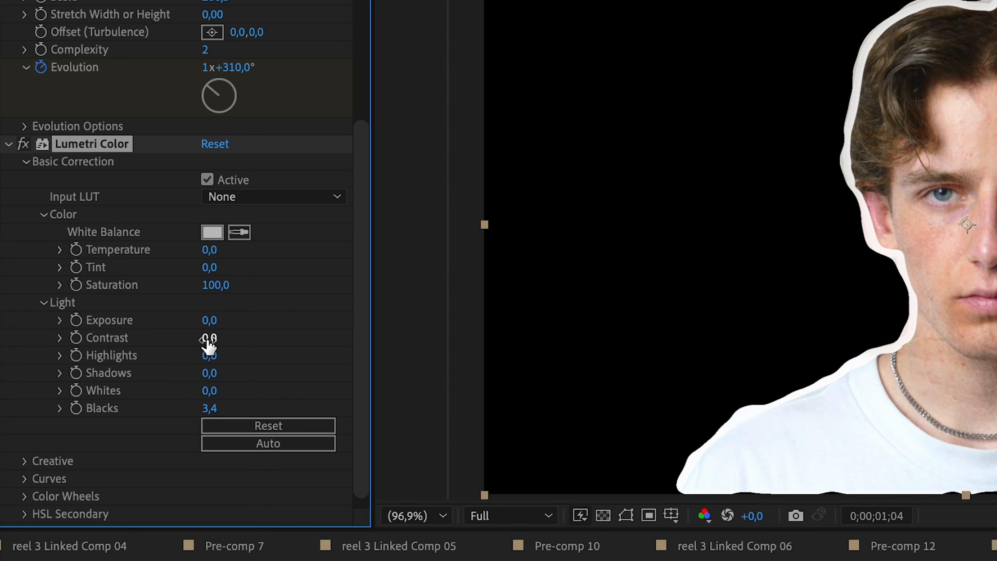
{"action": "left_click_drag", "start_coordinate": [207, 338], "coordinate": [195, 338]}
{"action": "left_click", "coordinate": [217, 339]}
{"action": "type", "text": "-80"}
{"action": "key", "text": "Return"}
{"action": "left_click", "coordinate": [214, 324]}
{"action": "type", "text": "-10"}
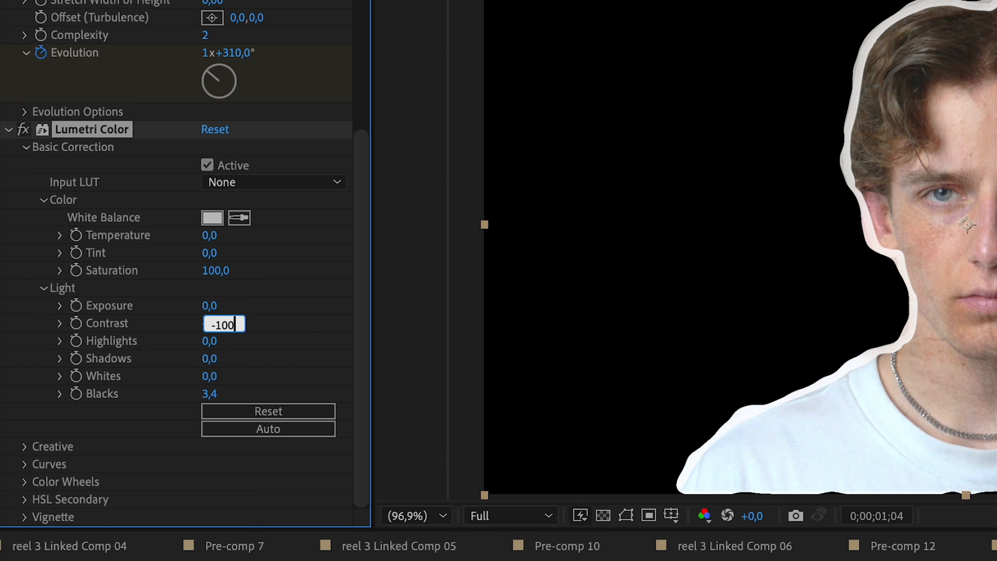
{"action": "key", "text": "Return"}
{"action": "left_click", "coordinate": [25, 446]}
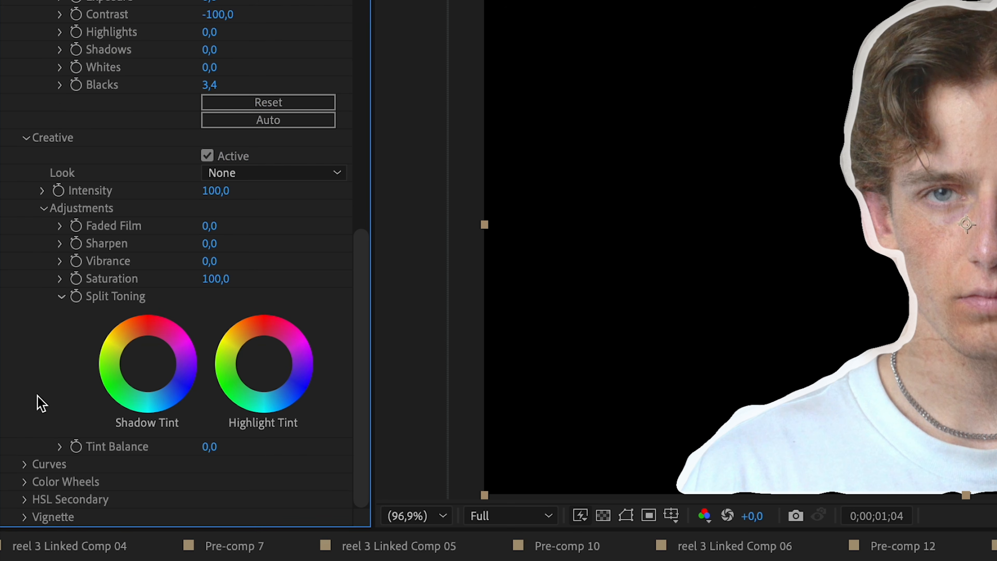
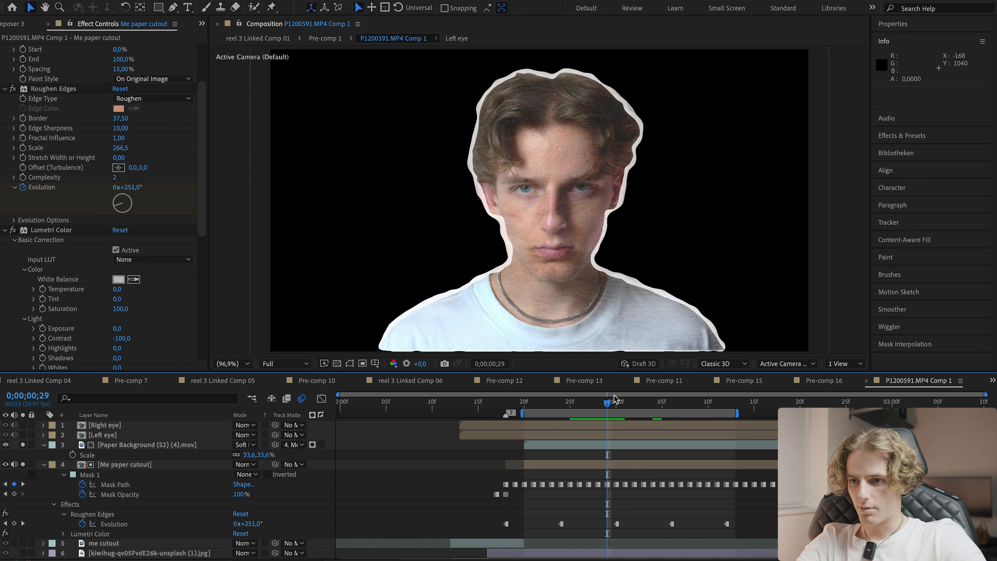
- Preview the textured paper cutout from the start of the work area
{"action": "left_click_drag", "start_coordinate": [614, 400], "coordinate": [523, 408]}
{"action": "key", "text": "space"}
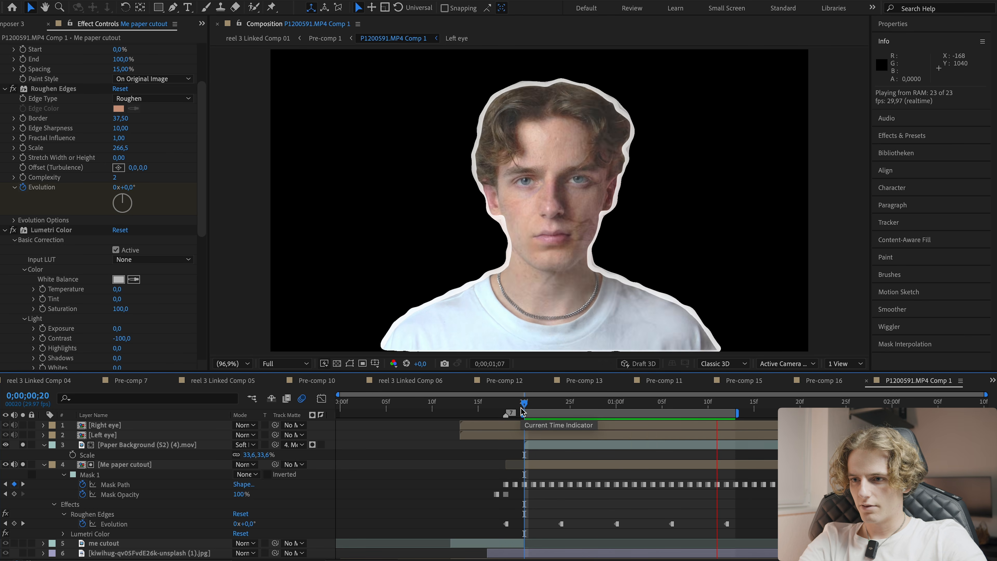
{"action": "key", "text": "space"}
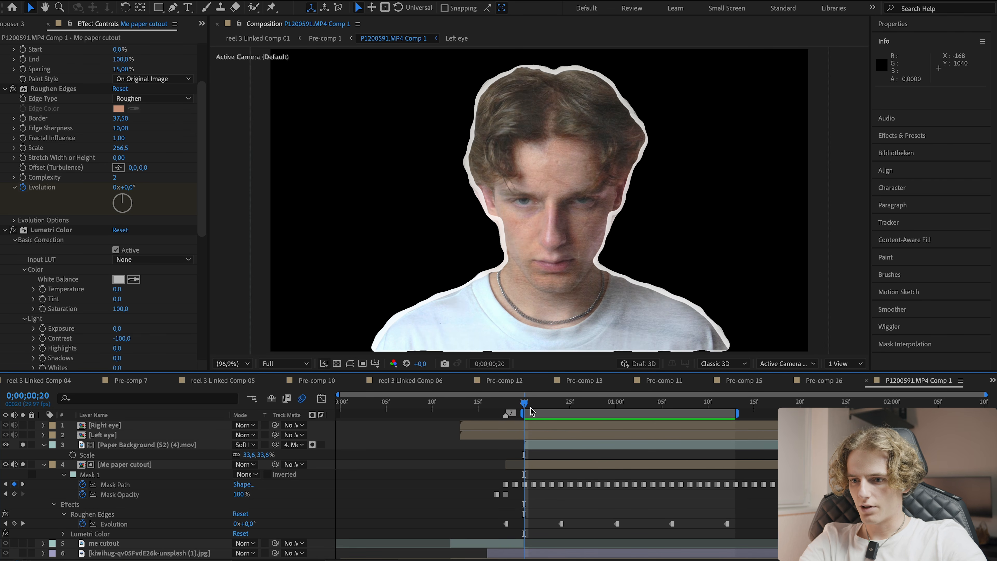
{"action": "key", "text": "space"}
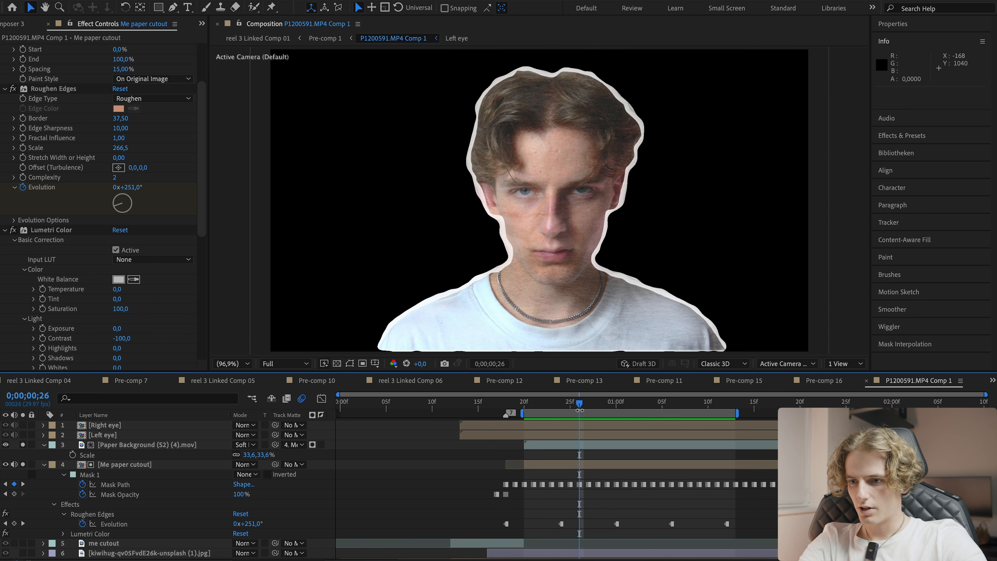
{"action": "key", "text": "ctrl+d"}
{"action": "left_click_drag", "start_coordinate": [579, 409], "coordinate": [590, 408]}
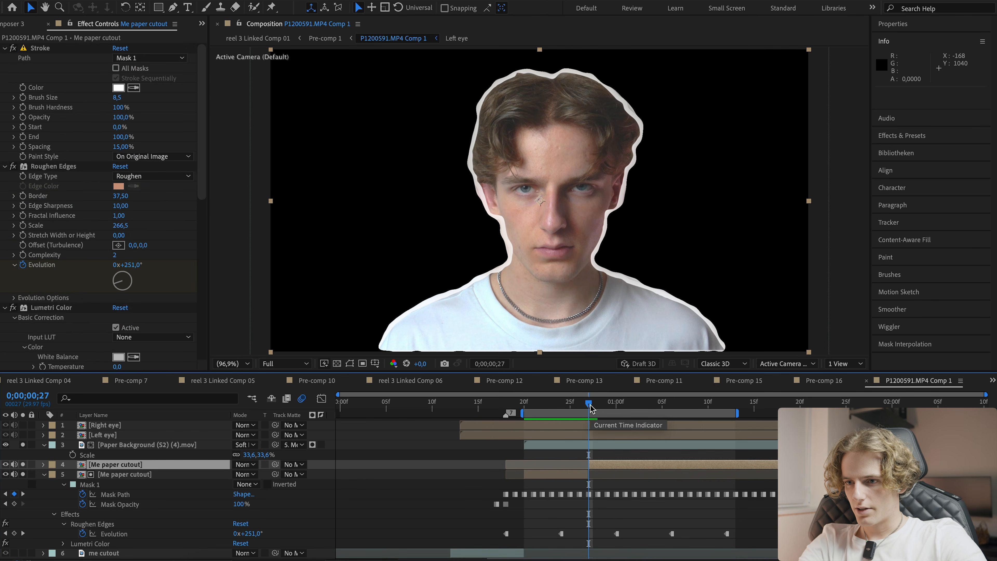
{"action": "key", "text": "ctrl+z"}
- Pre-compose the paper background and Me paper cutout layers into a composition named me final, and save the project
{"action": "left_click", "coordinate": [569, 445]}
{"action": "left_click", "coordinate": [558, 462], "text": "shift"}
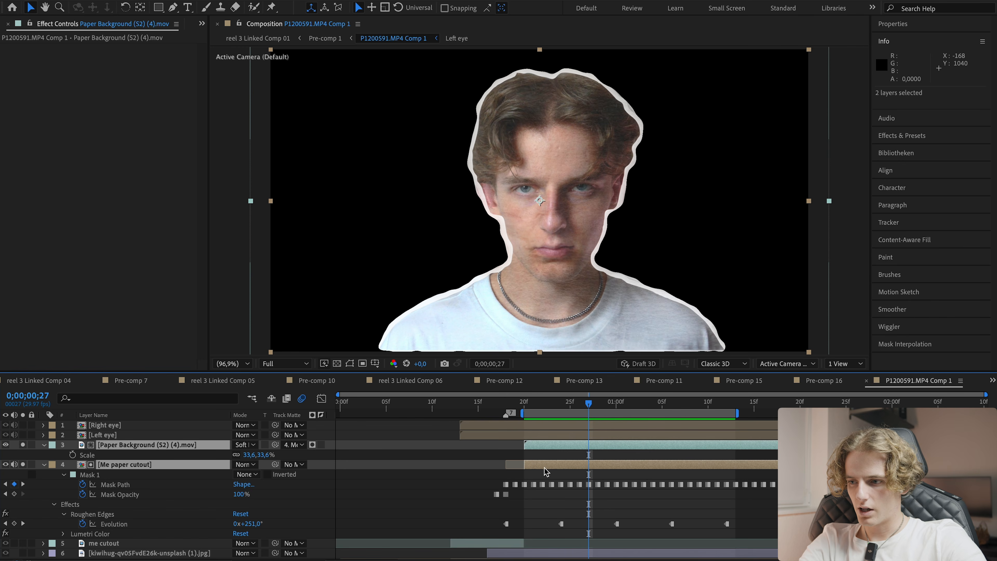
{"action": "key", "text": "ctrl+shift+c"}
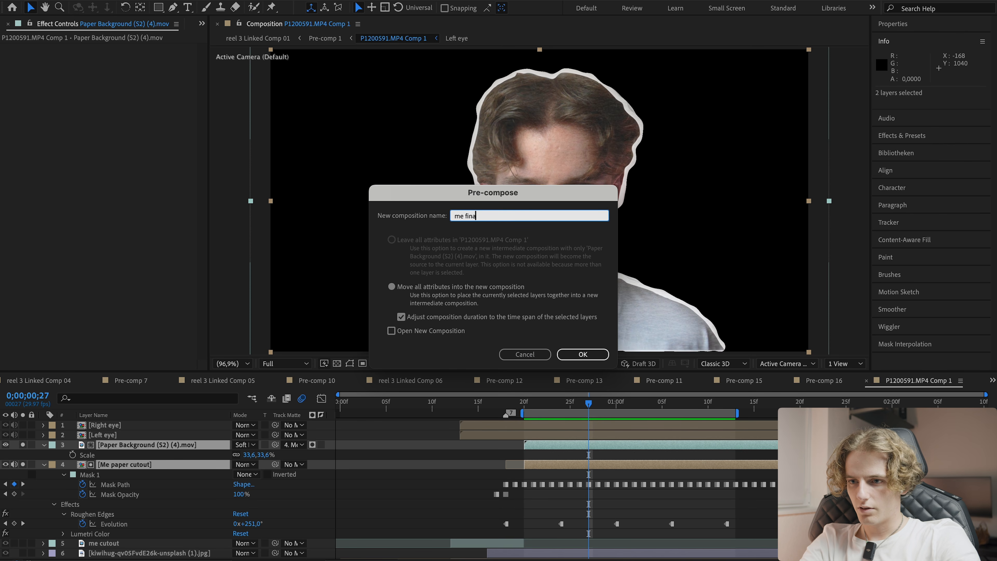
{"action": "type", "text": "me final"}
{"action": "key", "text": "Return"}
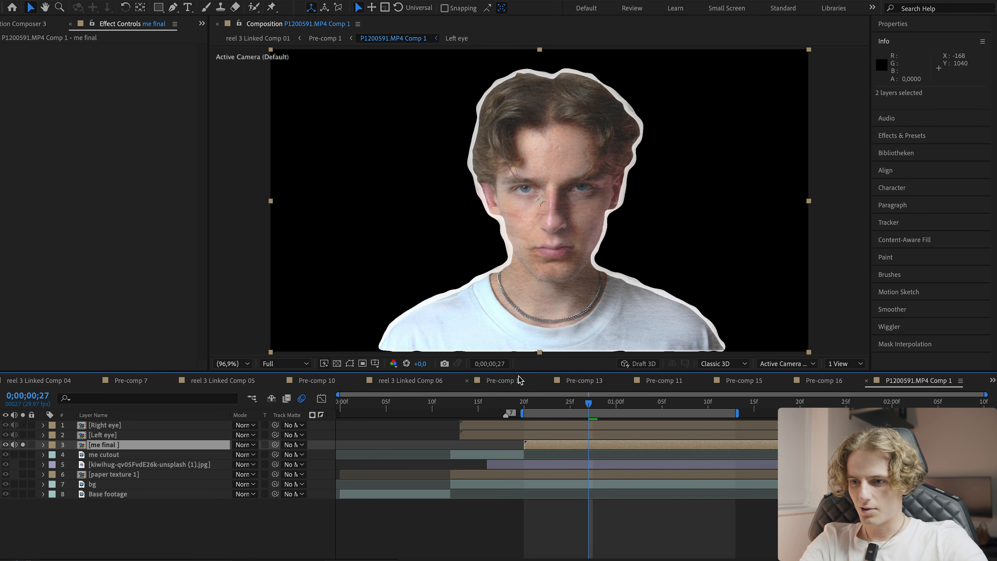
{"action": "key", "text": "ctrl+s"}
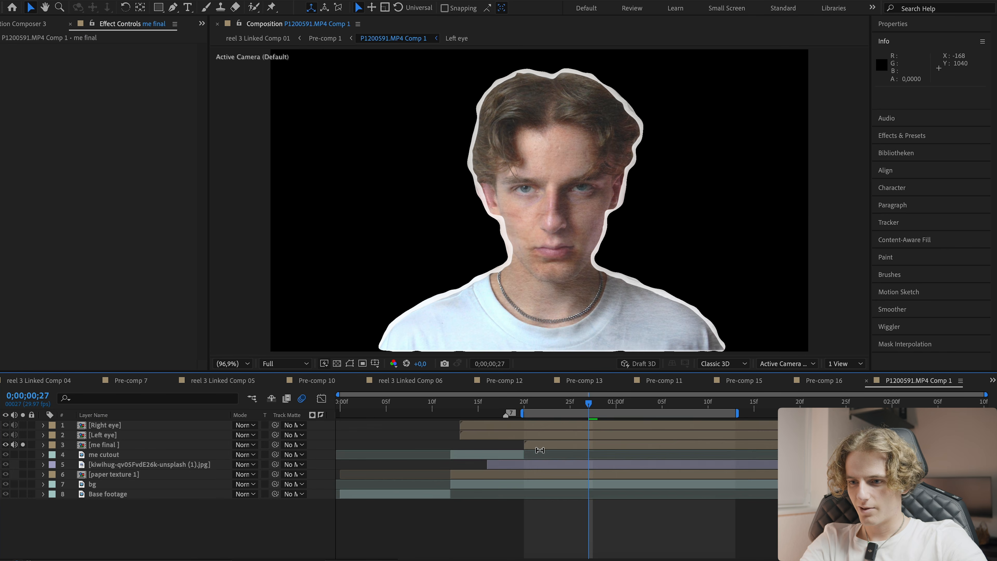
- Split the me final layer at two points just before the one-second mark
{"action": "left_click", "coordinate": [542, 448]}
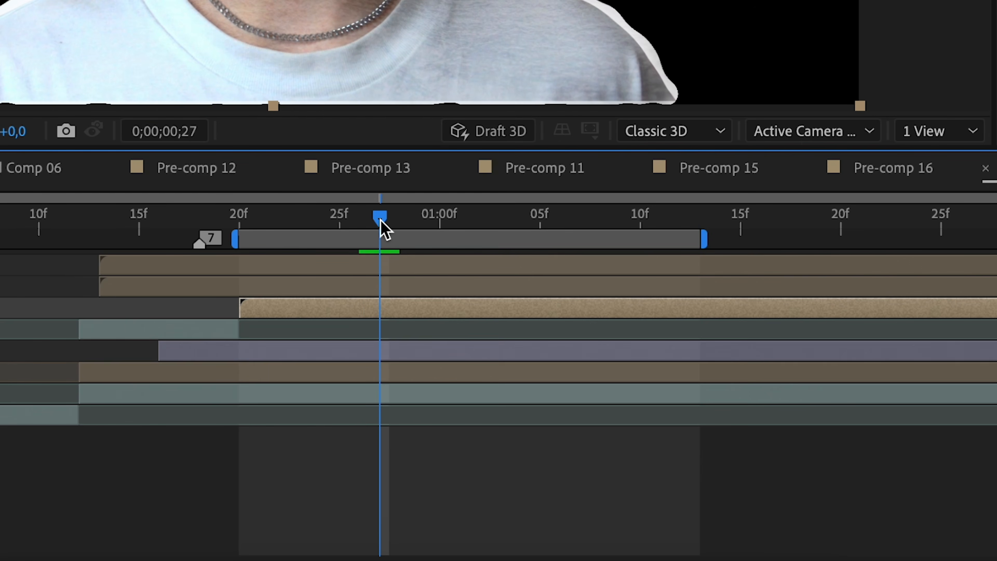
{"action": "key", "text": "ctrl+shift+d"}
{"action": "mouse_move", "coordinate": [400, 221]}
{"action": "left_mouse_down"}
{"action": "mouse_move", "coordinate": [496, 225]}
{"action": "mouse_move", "coordinate": [406, 229]}
{"action": "left_mouse_up"}
{"action": "key", "text": "ctrl+shift+d"}
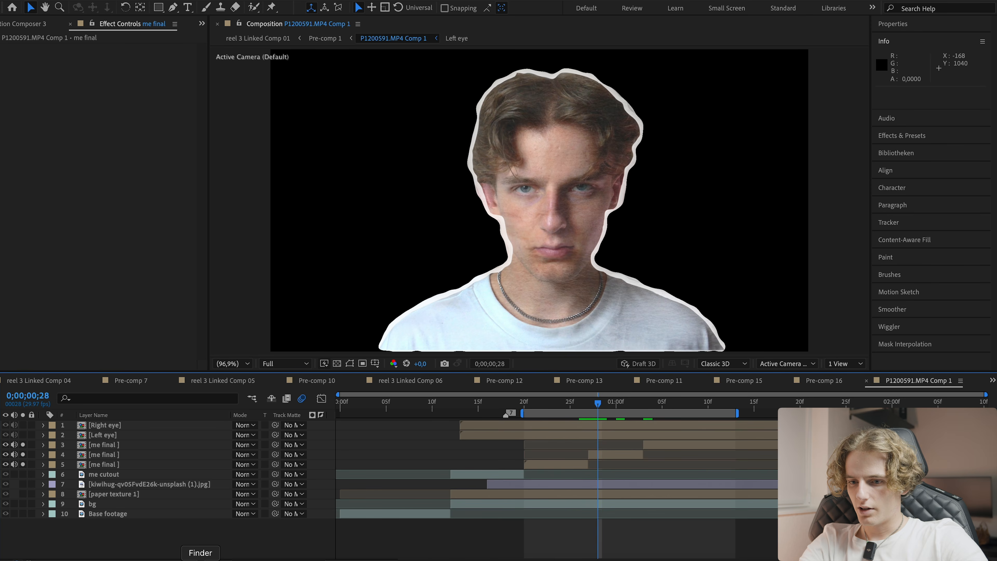
- Search the computer for glitch and bring FootageCrate-4K_Modern_Glitch_1.mov into the composition above the me final layers
{"action": "left_click", "coordinate": [200, 559]}
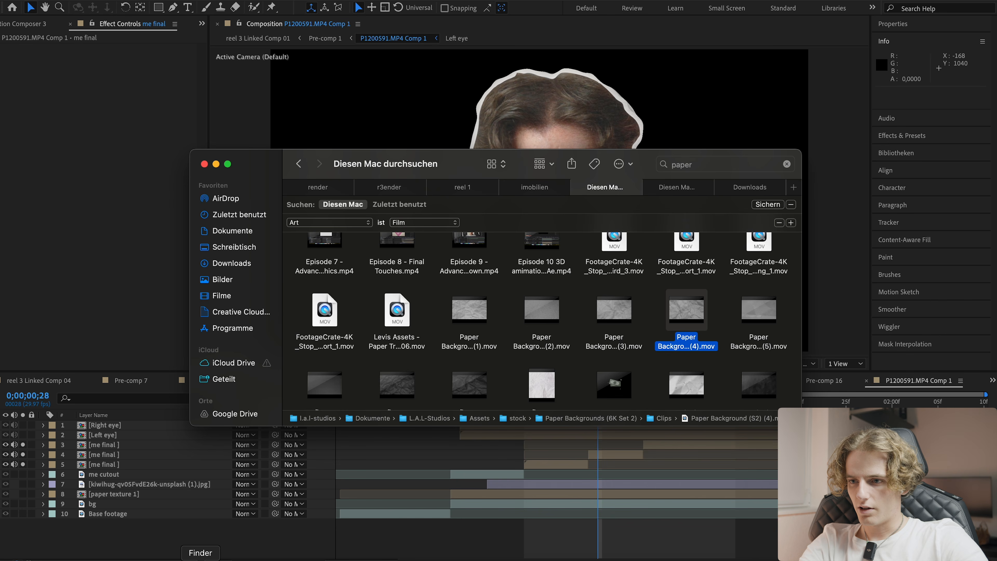
{"action": "left_click", "coordinate": [687, 172]}
{"action": "type", "text": "glitch"}
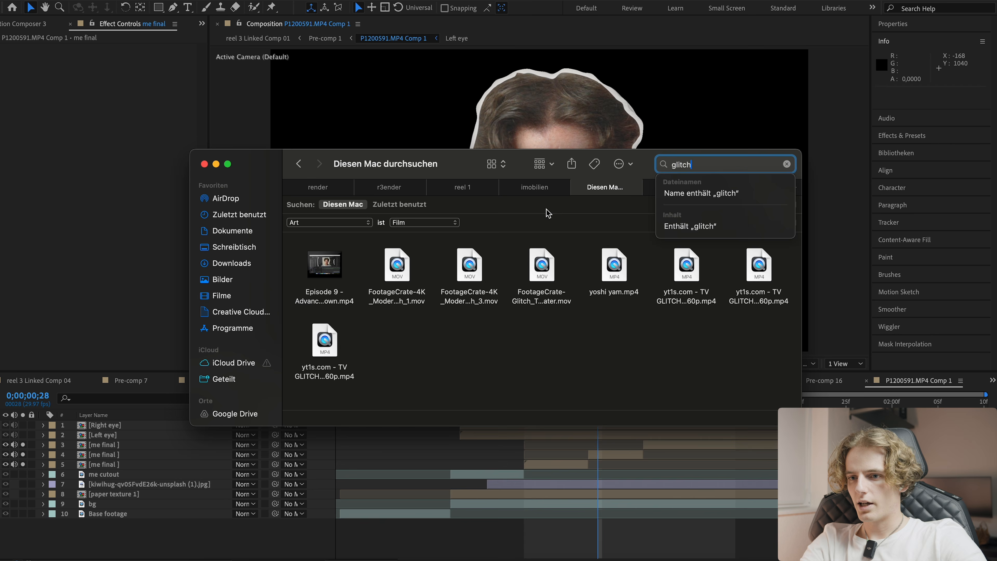
{"action": "key", "text": "Return"}
{"action": "left_click", "coordinate": [395, 298]}
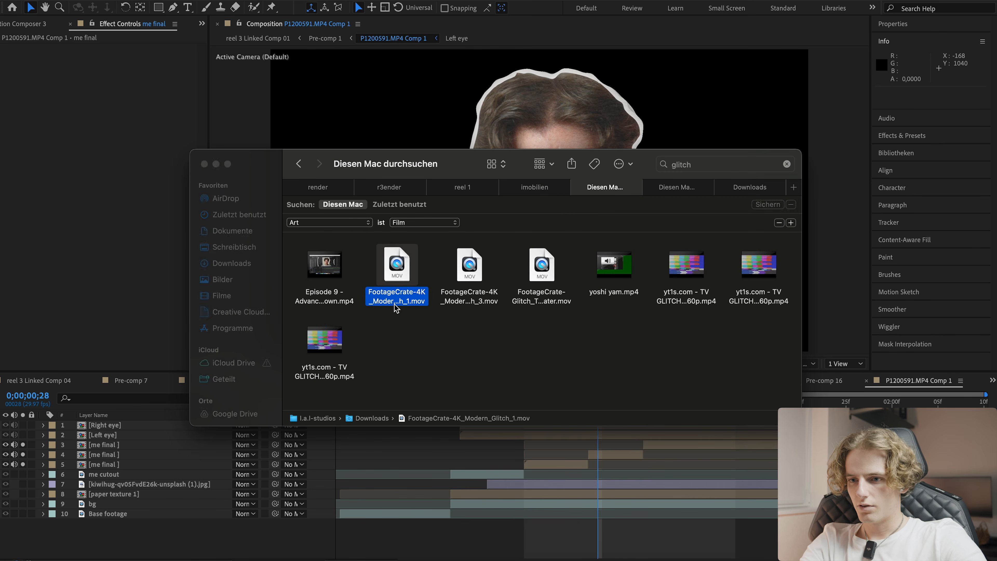
{"action": "left_click", "coordinate": [695, 303]}
{"action": "left_click_drag", "start_coordinate": [124, 425], "coordinate": [125, 459]}
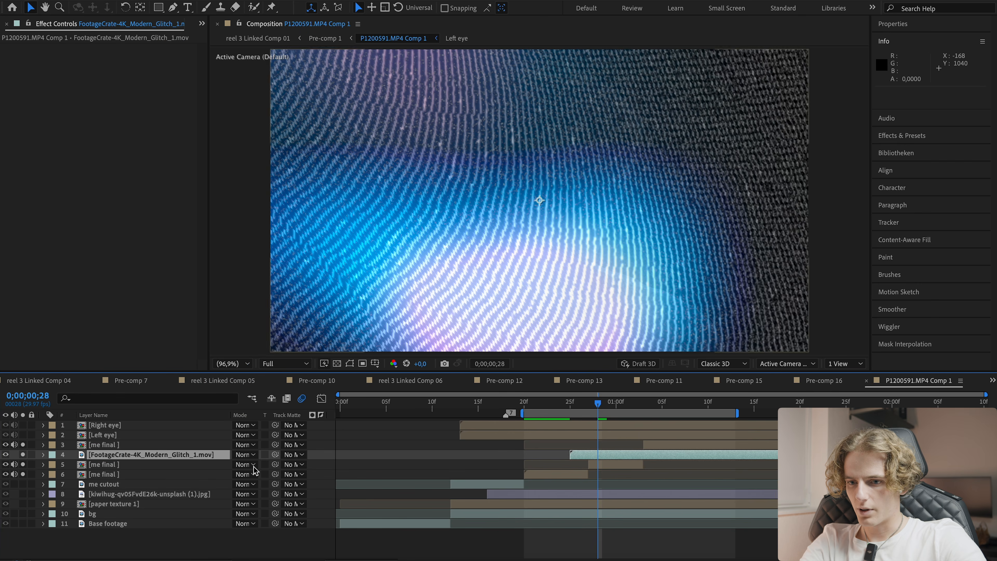
- Set the glitch layer's track matte to the me final layer below and its blending mode to Screen
{"action": "left_click_drag", "start_coordinate": [276, 458], "coordinate": [270, 464]}
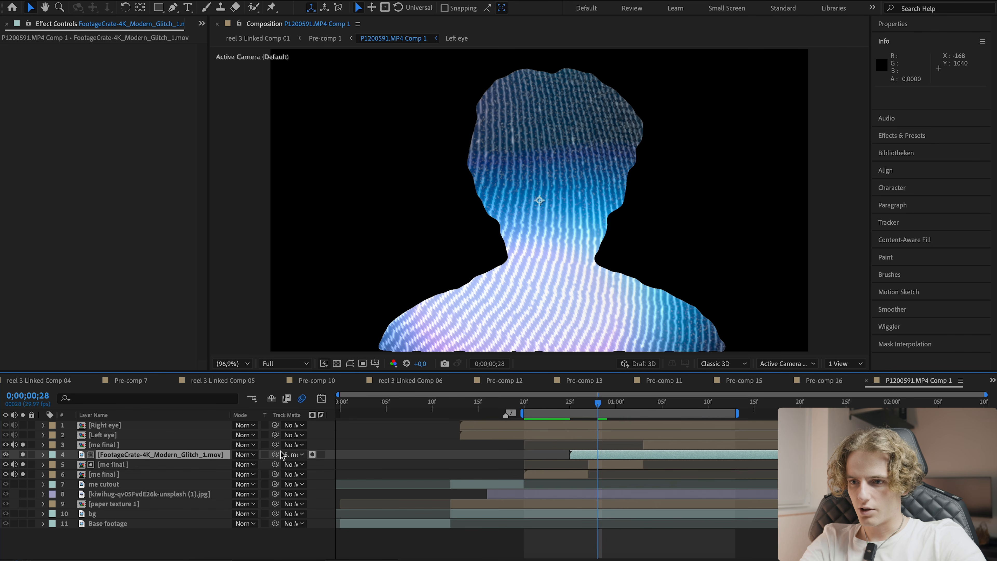
{"action": "left_click", "coordinate": [245, 454]}
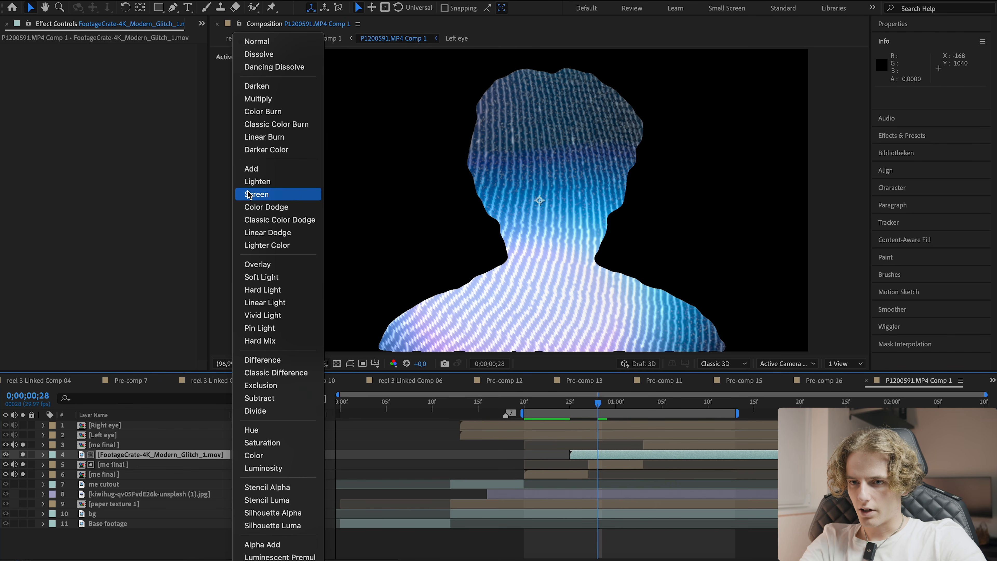
{"action": "left_click", "coordinate": [256, 194]}
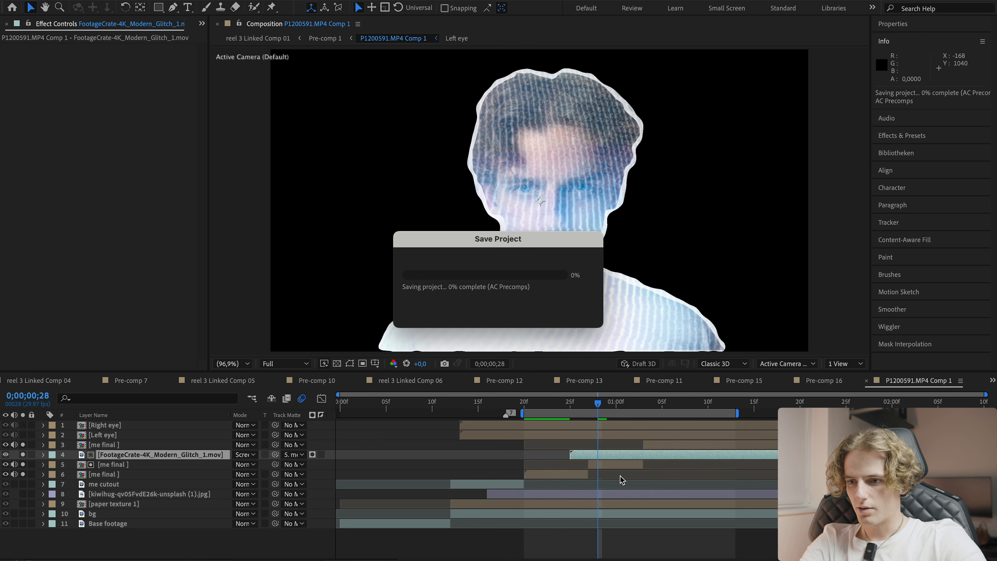
- Set the glitch layer's opacity to 60%
{"action": "type", "text": "t40"}
{"action": "key", "text": "Return"}
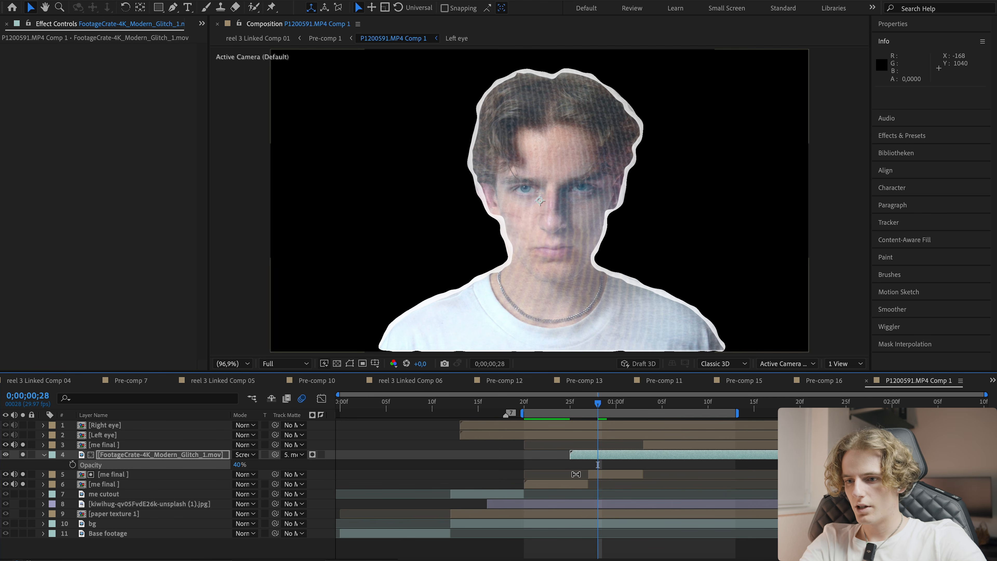
{"action": "type", "text": "60"}
{"action": "key", "text": "Return"}
- Trim the glitch layer to about six frames and preview the glitch flash
{"action": "left_click_drag", "start_coordinate": [569, 455], "coordinate": [651, 456]}
{"action": "key", "text": "alt+]"}
{"action": "left_click_drag", "start_coordinate": [593, 404], "coordinate": [579, 405]}
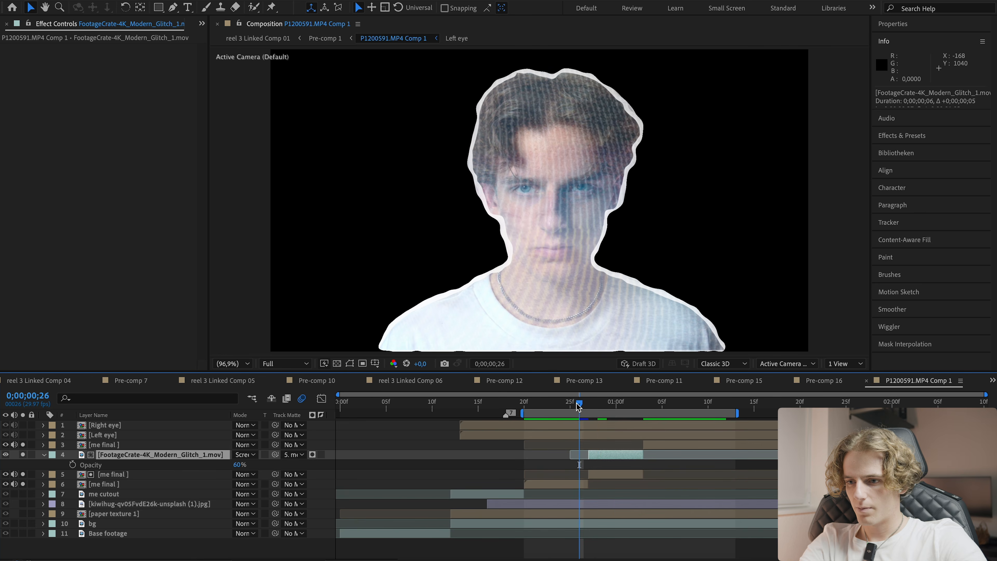
{"action": "key", "text": "space"}
{"action": "key", "text": "space"}
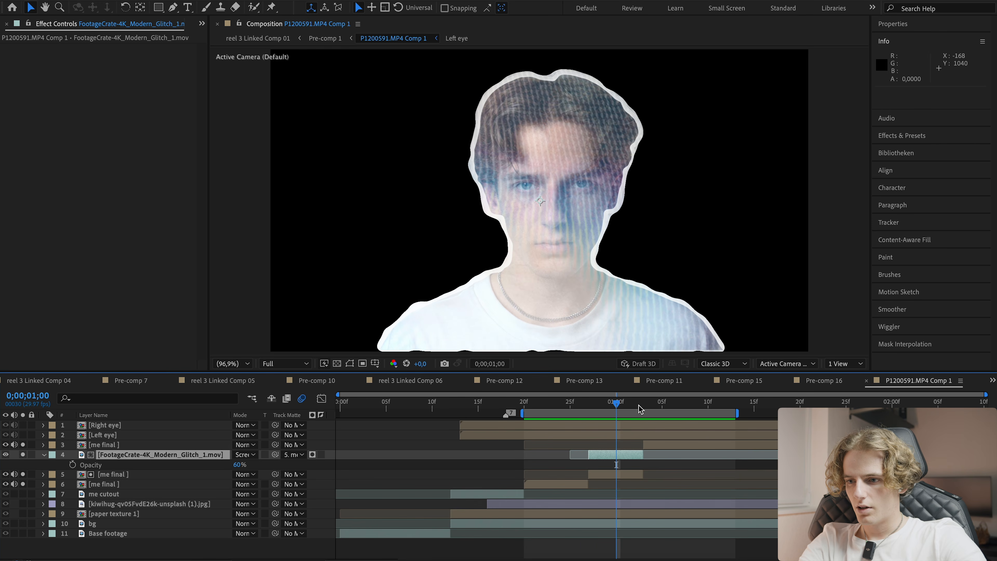
- Move the work area to the later section and apply m's Halftone to the last me final segment
{"action": "left_click_drag", "start_coordinate": [737, 413], "coordinate": [974, 412]}
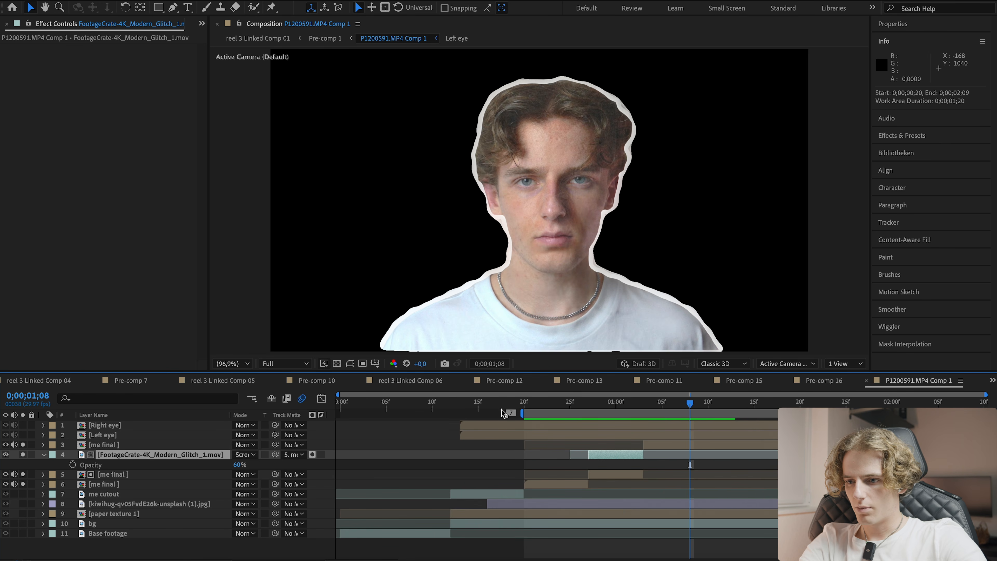
{"action": "left_click_drag", "start_coordinate": [522, 413], "coordinate": [698, 413]}
{"action": "left_click", "coordinate": [707, 401]}
{"action": "left_click", "coordinate": [706, 444]}
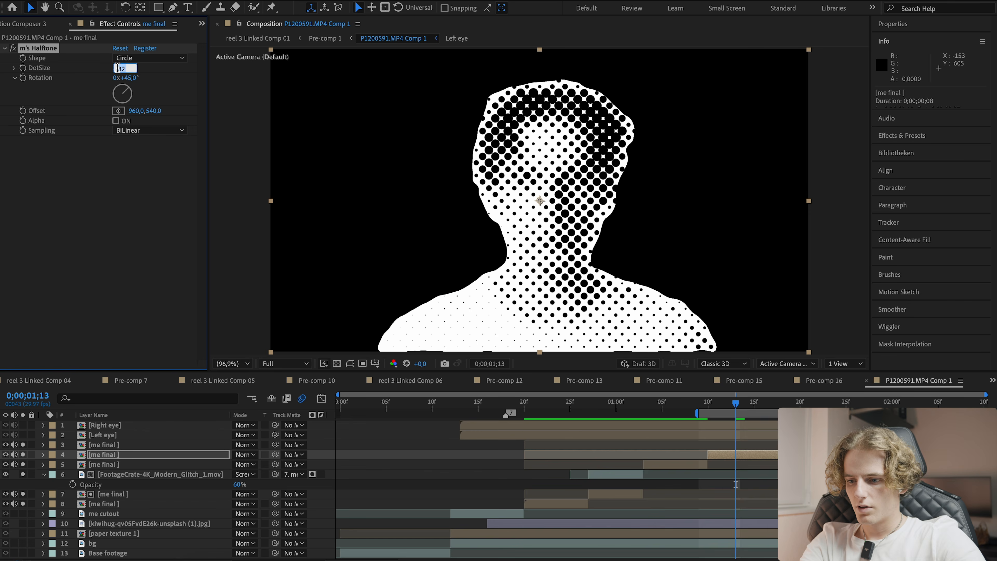
{"action": "key", "text": "ctrl+alt+shift+e"}
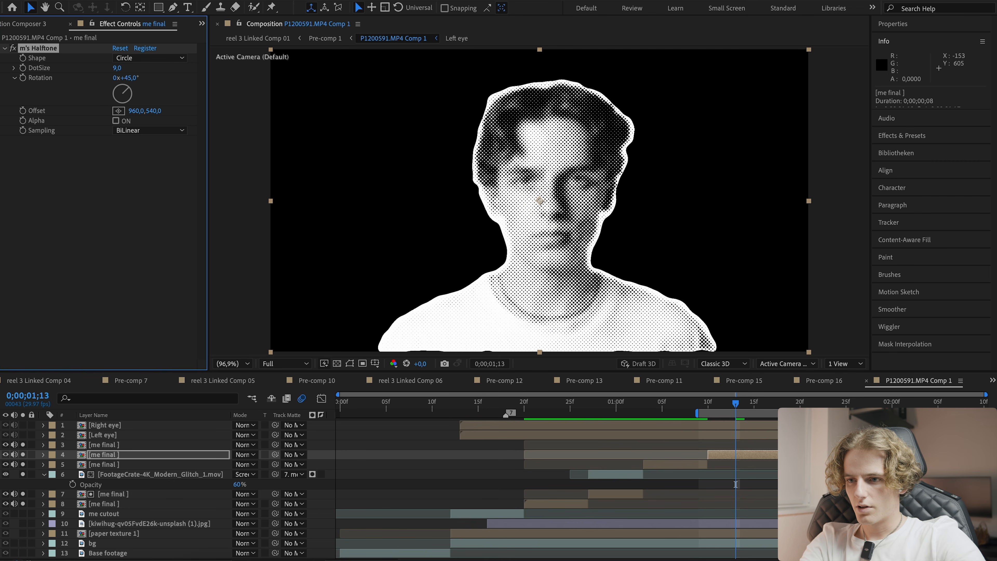
{"action": "type", "text": "13"}
{"action": "key", "text": "Return"}
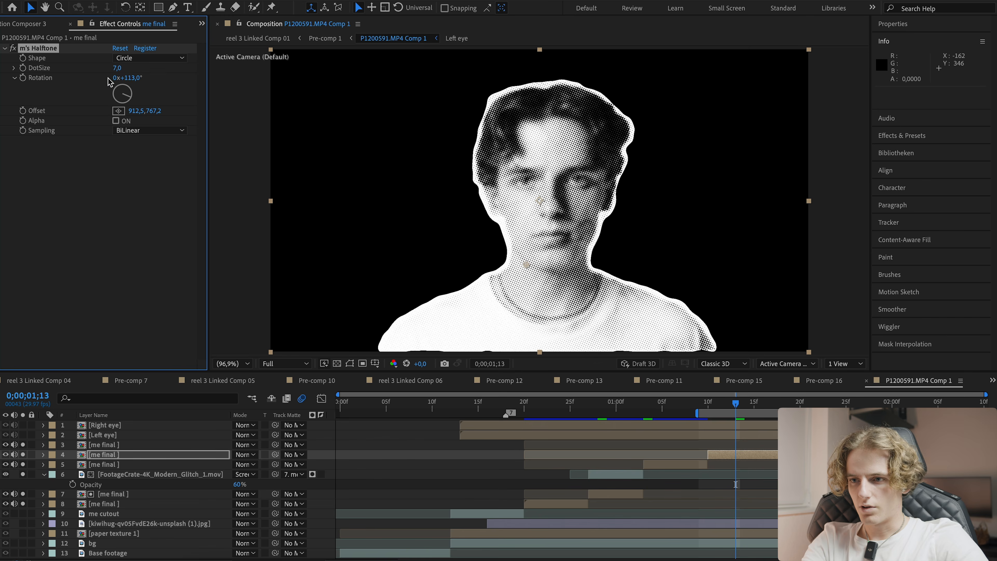
- Set the halftone DotSize to 7
{"action": "left_click", "coordinate": [125, 71]}
{"action": "type", "text": "6"}
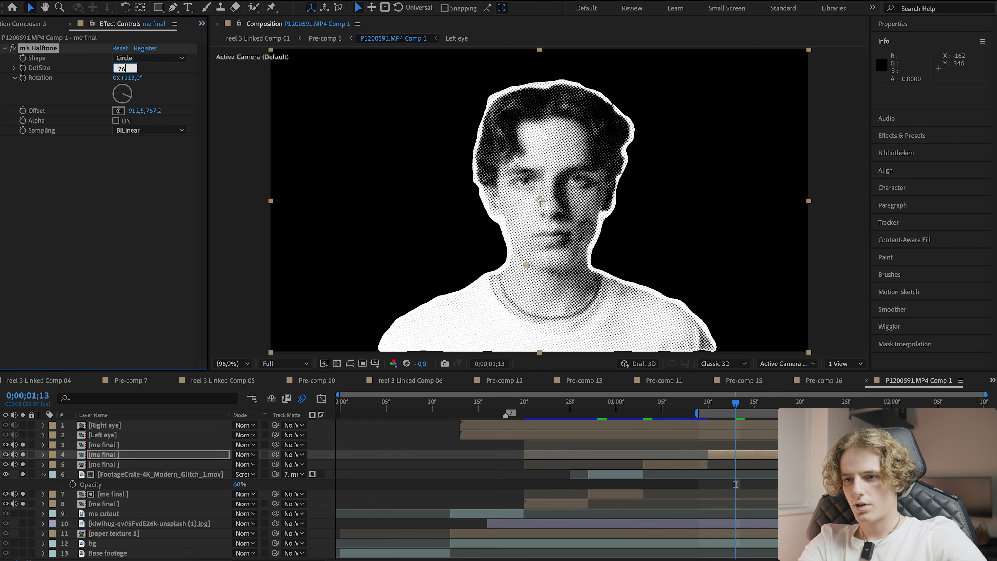
{"action": "key", "text": "BackSpace"}
{"action": "type", "text": "7"}
{"action": "key", "text": "Return"}
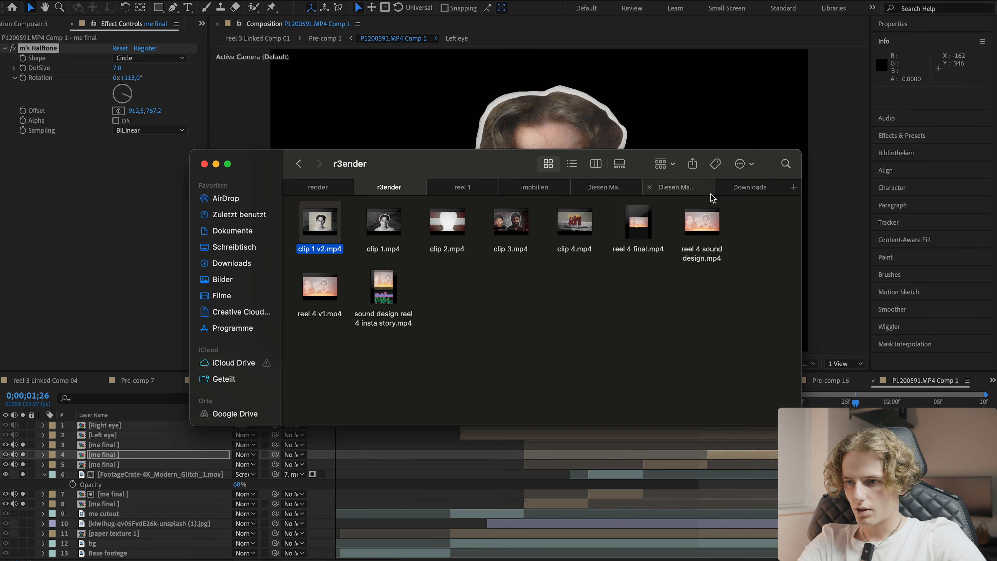
- Add FootageCrate-4K_Modern_Glitch_3.mov from the glitch search into the composition and move it later in time
{"action": "left_click", "coordinate": [741, 191]}
{"action": "left_click", "coordinate": [675, 192]}
{"action": "left_click", "coordinate": [606, 189]}
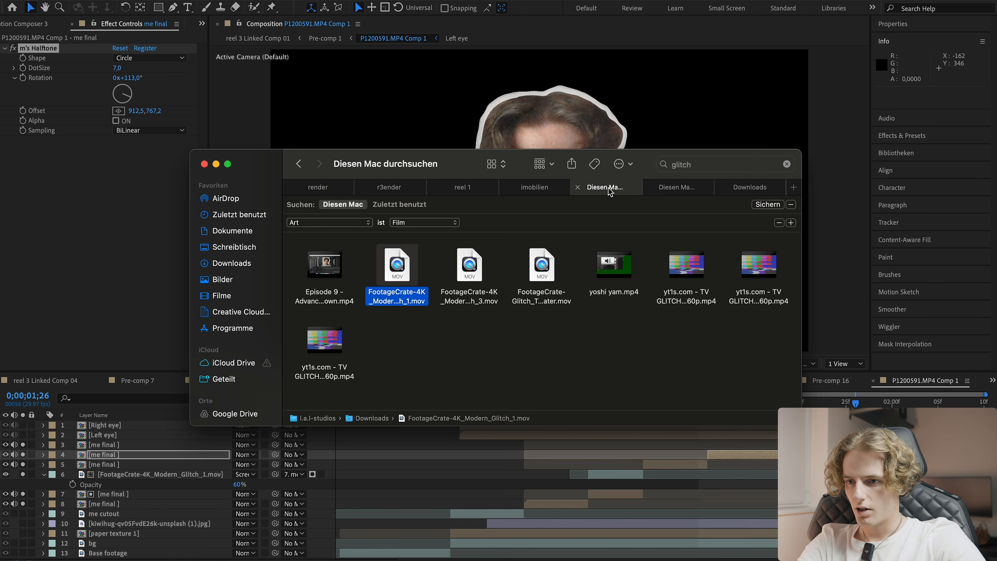
{"action": "left_click_drag", "start_coordinate": [478, 301], "coordinate": [407, 447]}
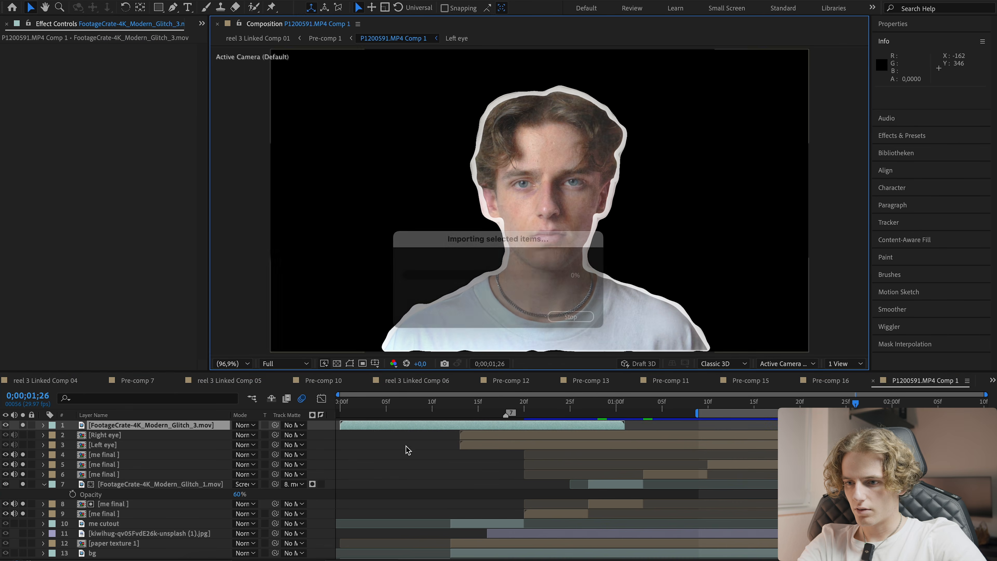
{"action": "left_click_drag", "start_coordinate": [524, 428], "coordinate": [858, 422]}
- Extend the work area back toward the start, preview the sequence, and save the project
{"action": "left_click_drag", "start_coordinate": [694, 413], "coordinate": [356, 413]}
{"action": "key", "text": "space"}
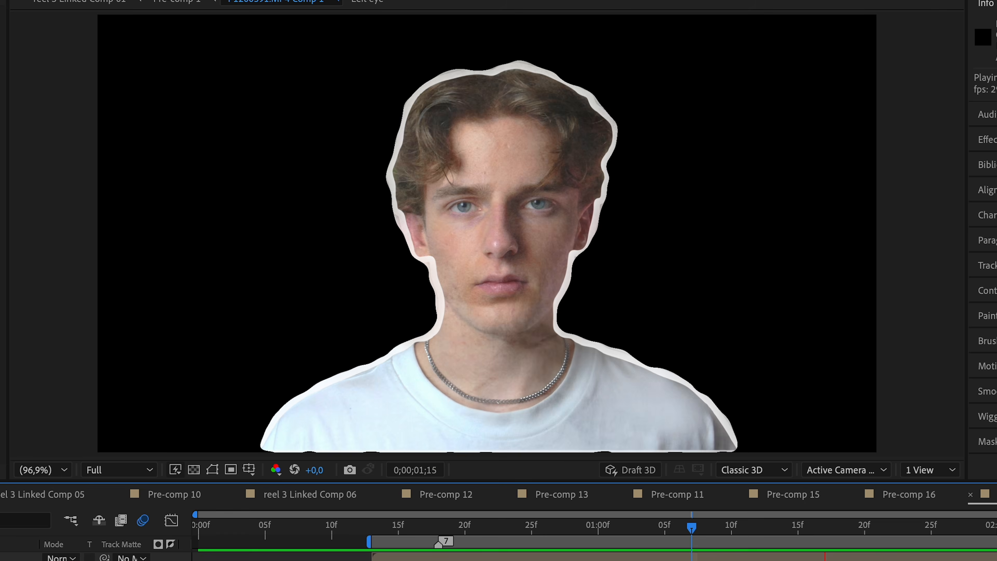
{"action": "key", "text": "space"}
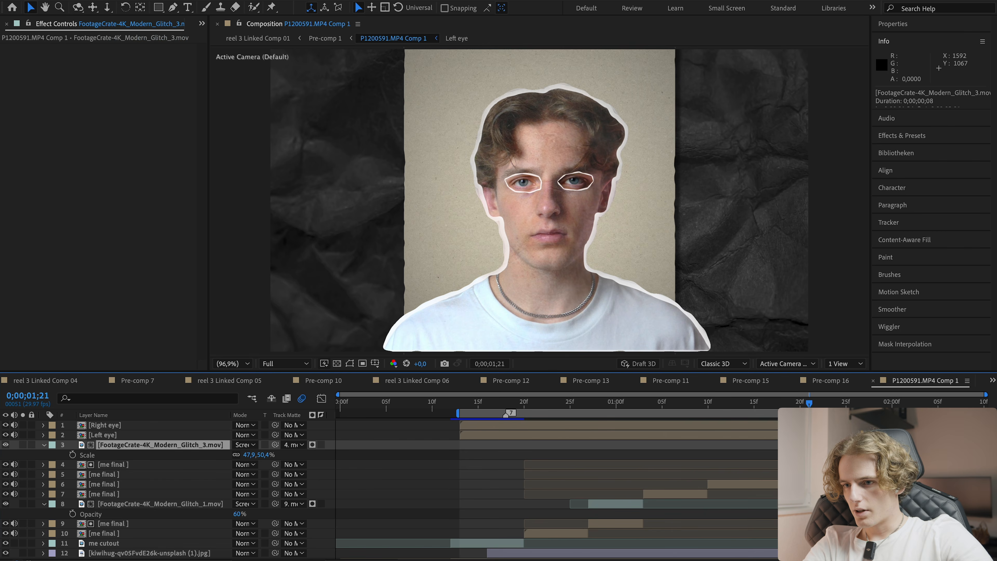
{"action": "key", "text": "super+s"}
- Pre-compose the selected glitch and me final layers into a new composition named "Me cutout final again" and save the project
{"action": "scroll", "coordinate": [771, 462], "scroll_direction": "down", "scroll_amount": 2}
{"action": "scroll", "coordinate": [770, 462], "scroll_direction": "up", "scroll_amount": 2}
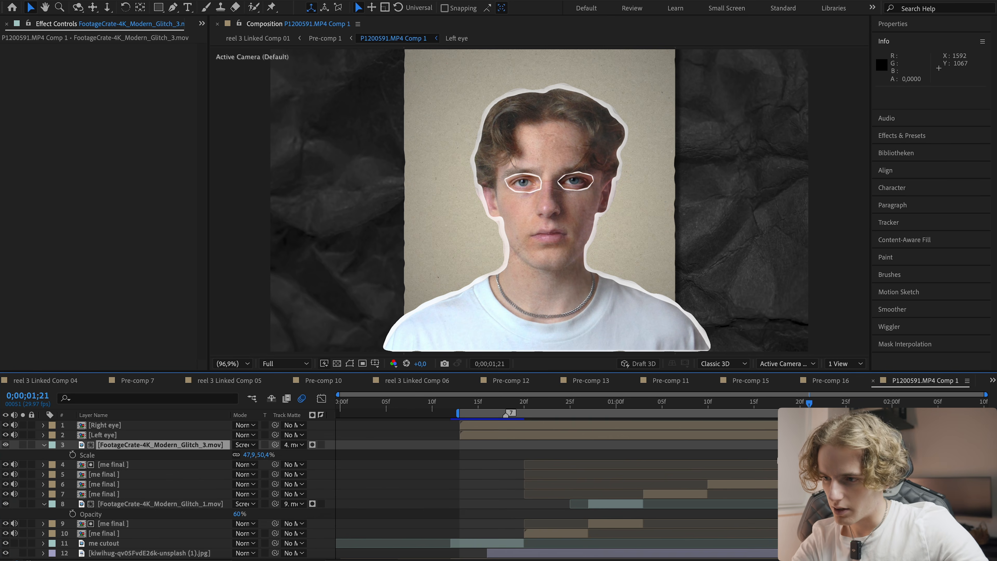
{"action": "scroll", "coordinate": [519, 515], "scroll_direction": "down", "scroll_amount": 1}
{"action": "left_click", "coordinate": [540, 519], "text": "shift"}
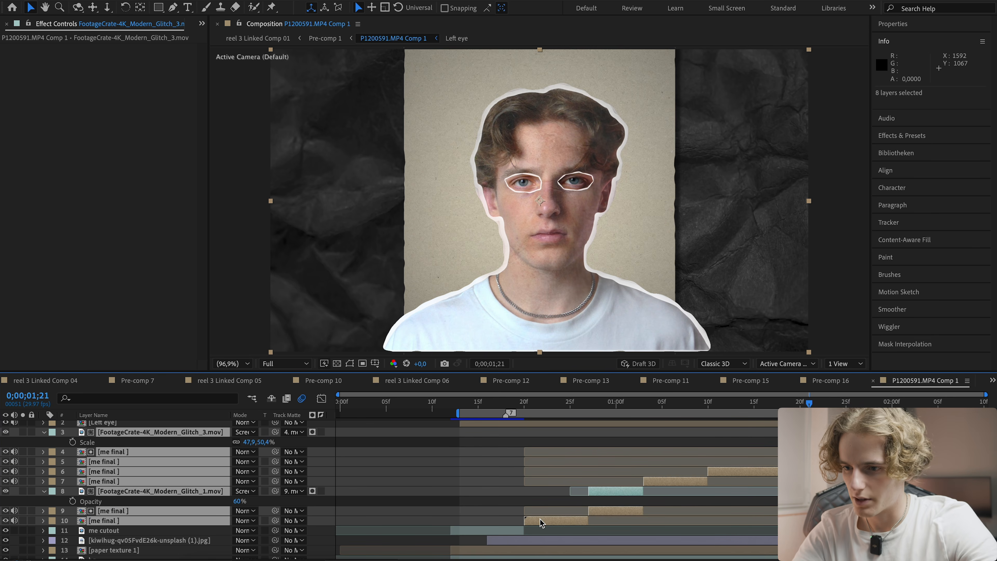
{"action": "key", "text": "u"}
{"action": "scroll", "coordinate": [580, 456], "scroll_direction": "up", "scroll_amount": 2}
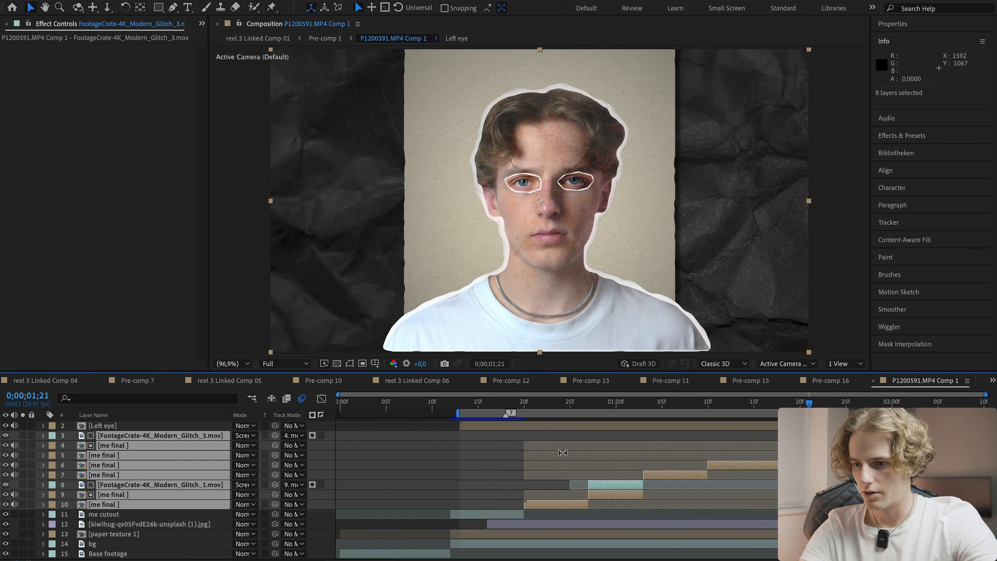
{"action": "key", "text": "ctrl+shift+c"}
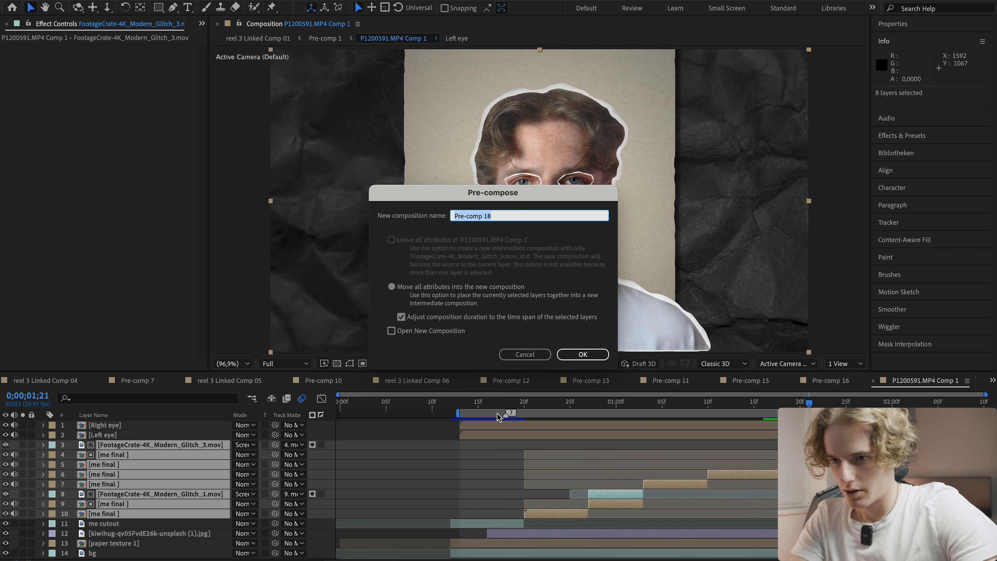
{"action": "type", "text": "c"}
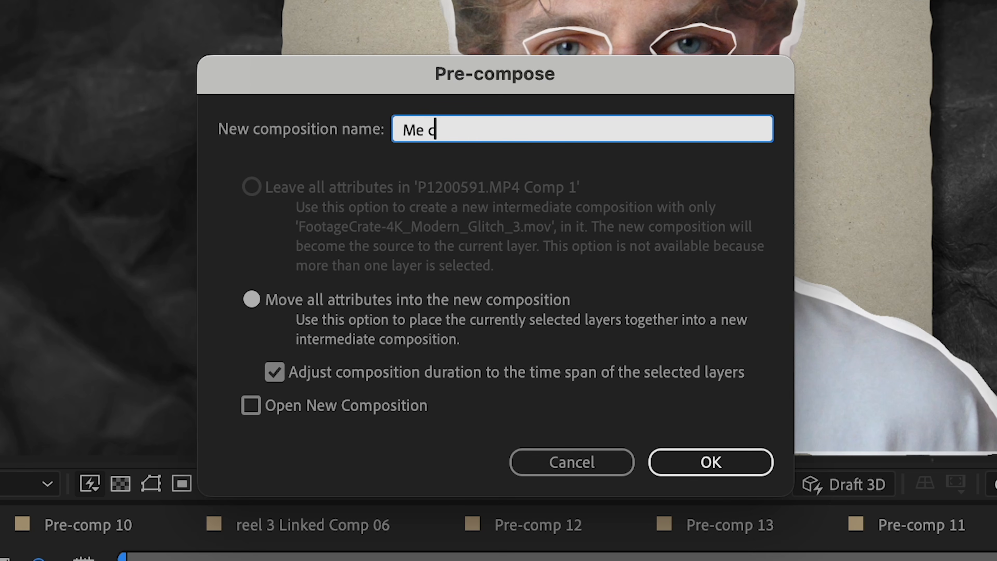
{"action": "type", "text": "Me cutout final again"}
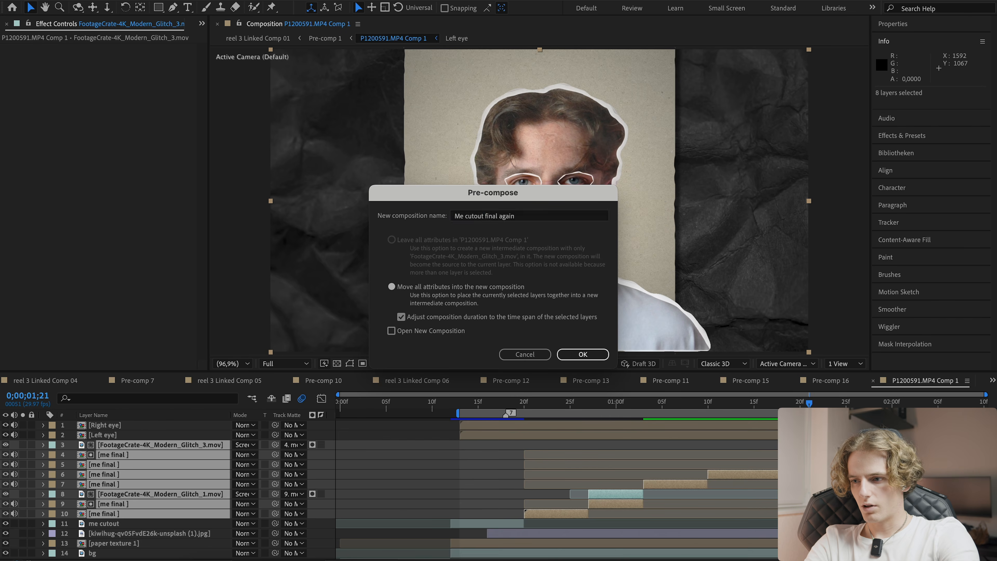
{"action": "key", "text": "Return"}
{"action": "key", "text": "super+s"}
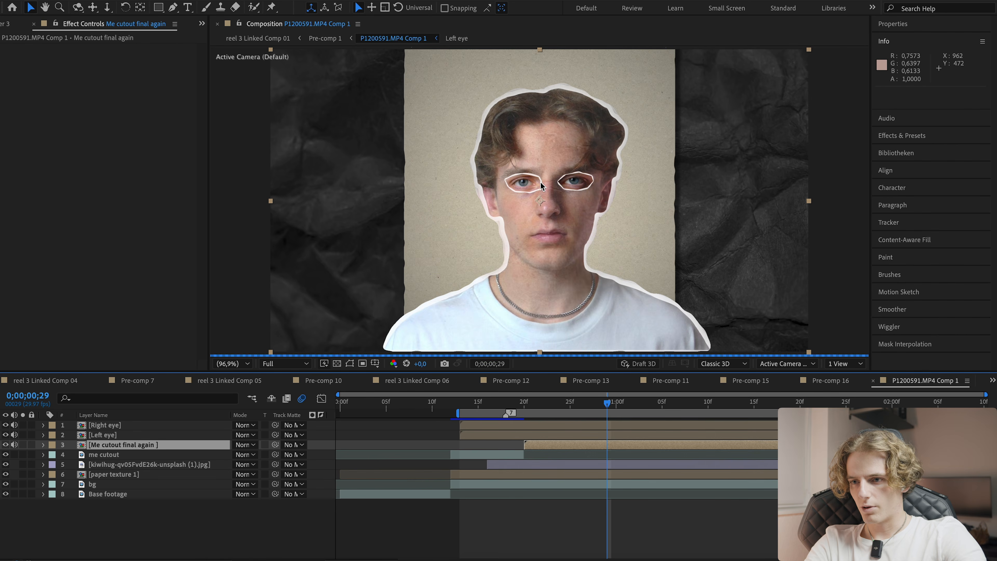
- Open the nested me final and Me paper cutout compositions to inspect their effects, then save and preview the main composition
{"action": "left_click", "coordinate": [569, 524]}
{"action": "left_click", "coordinate": [574, 444]}
{"action": "double_click", "coordinate": [561, 446]}
{"action": "double_click", "coordinate": [452, 482]}
{"action": "left_click", "coordinate": [428, 441]}
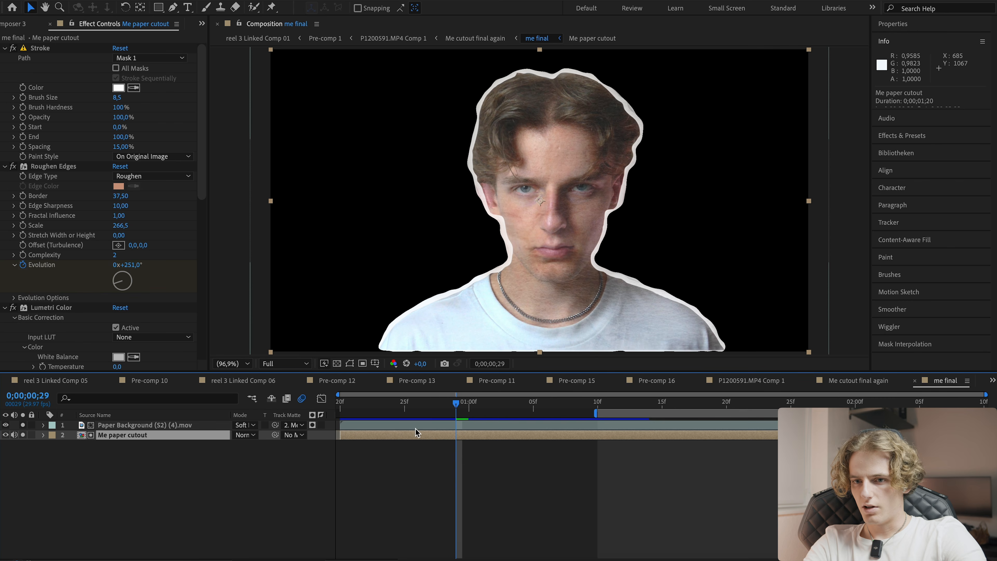
{"action": "left_click", "coordinate": [49, 309]}
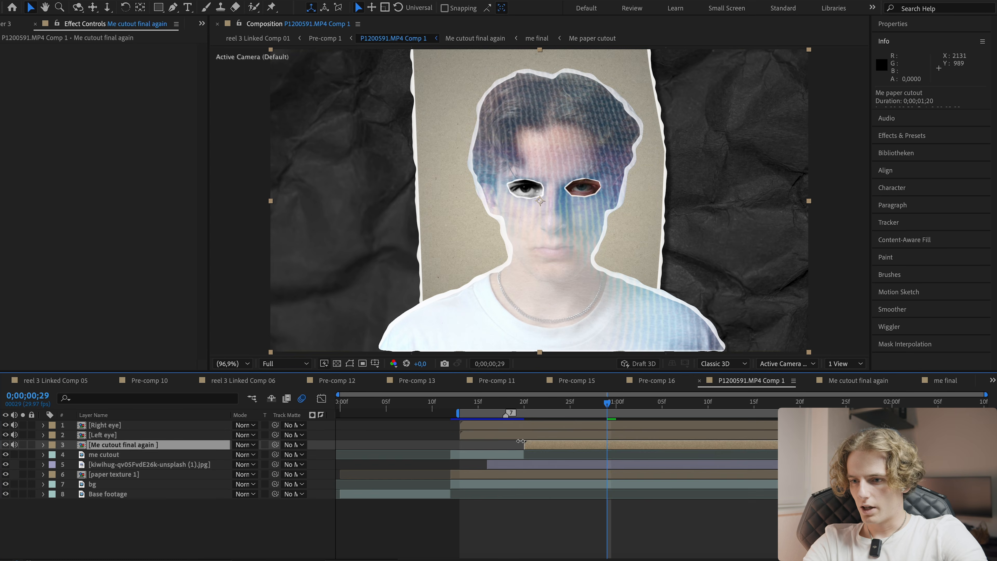
{"action": "left_click", "coordinate": [528, 436]}
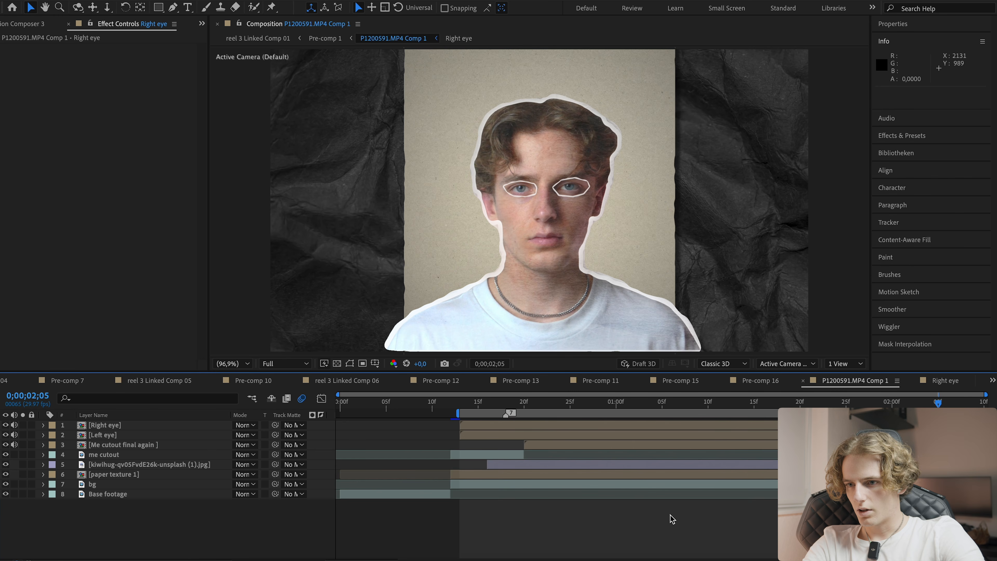
{"action": "key", "text": "ctrl+s"}
{"action": "key", "text": "space"}
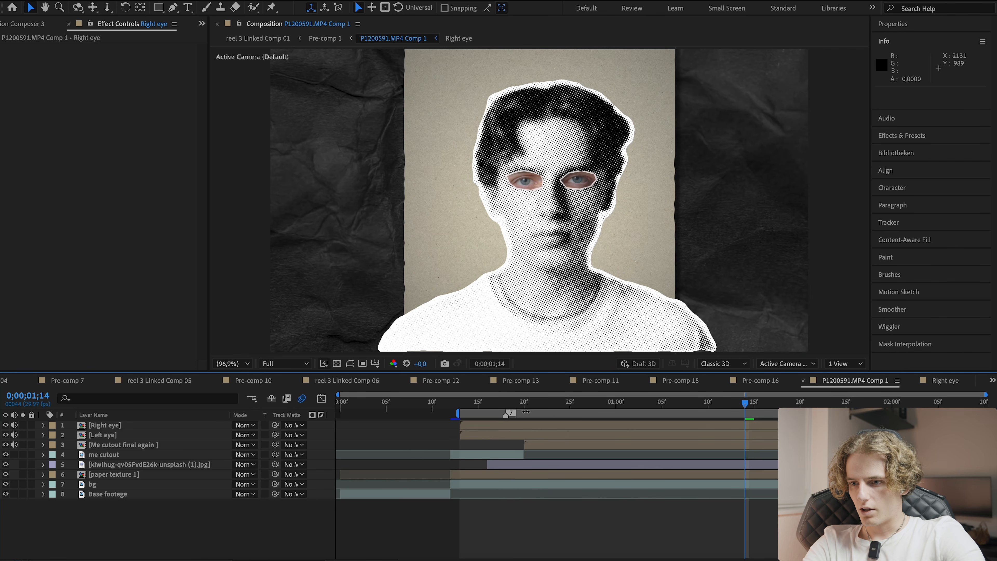
- Apply a Drop Shadow to the Right eye layer with distance 4.6 and softness 3.8, and paste it onto the Left eye layer
{"action": "left_click", "coordinate": [528, 425]}
{"action": "key", "text": "/"}
{"action": "key", "text": "ctrl+space"}
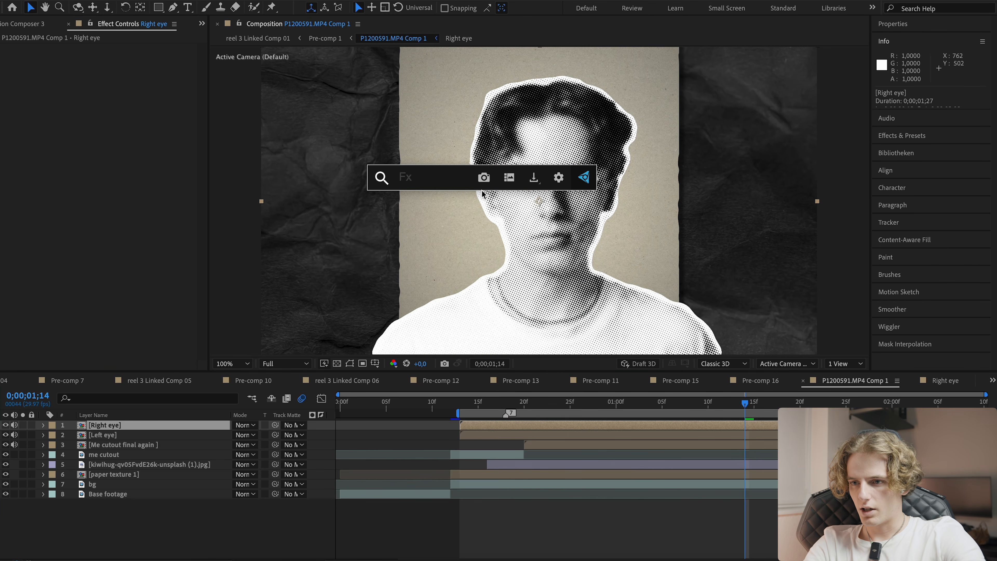
{"action": "type", "text": "drop"}
{"action": "key", "text": "Return"}
{"action": "key", "text": "period"}
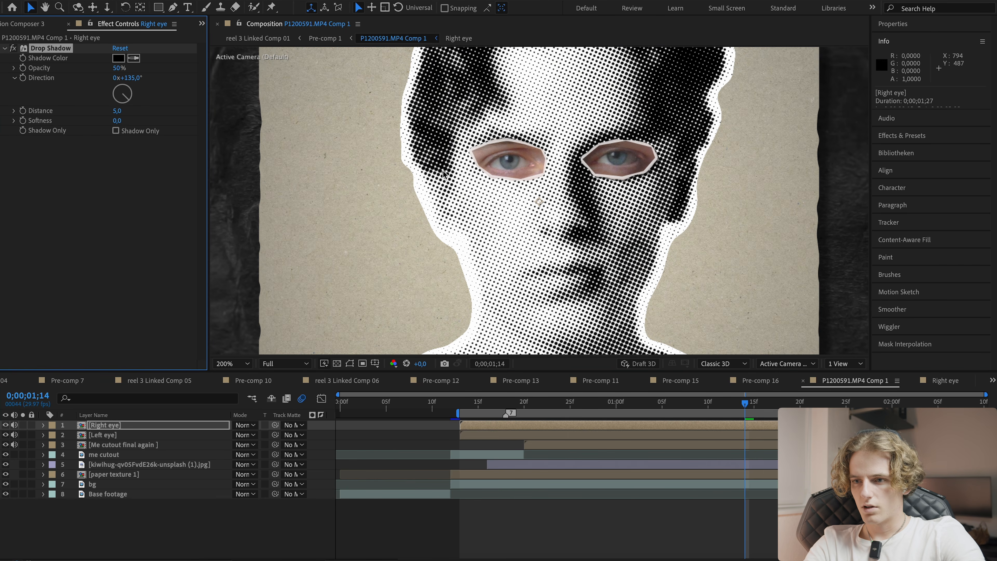
{"action": "scroll", "coordinate": [508, 157], "scroll_direction": "up", "scroll_amount": 4}
{"action": "mouse_move", "coordinate": [116, 121]}
{"action": "left_mouse_down"}
{"action": "mouse_move", "coordinate": [132, 120]}
{"action": "mouse_move", "coordinate": [114, 114]}
{"action": "left_mouse_up"}
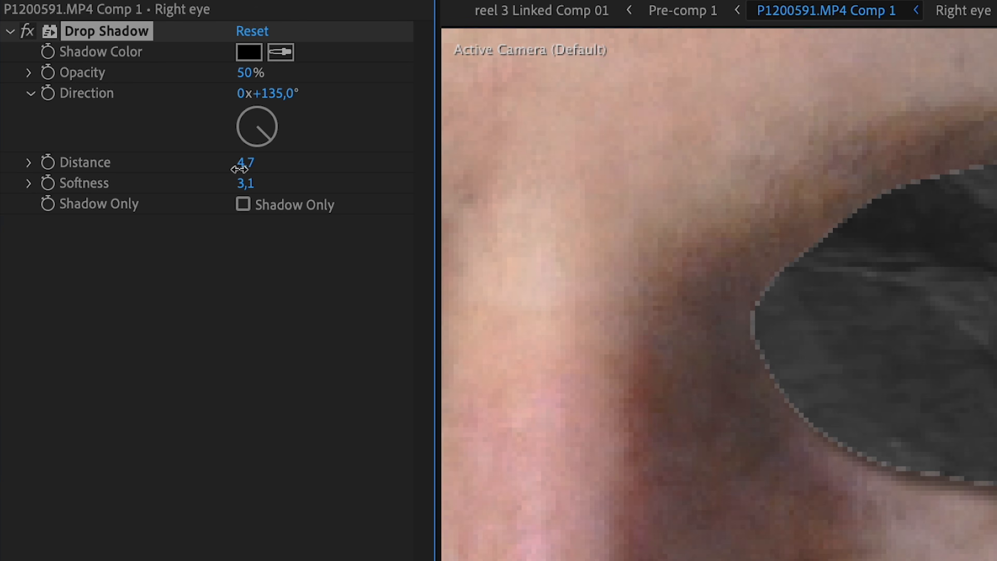
{"action": "left_click_drag", "start_coordinate": [239, 169], "coordinate": [238, 174]}
{"action": "left_click_drag", "start_coordinate": [357, 267], "coordinate": [720, 258]}
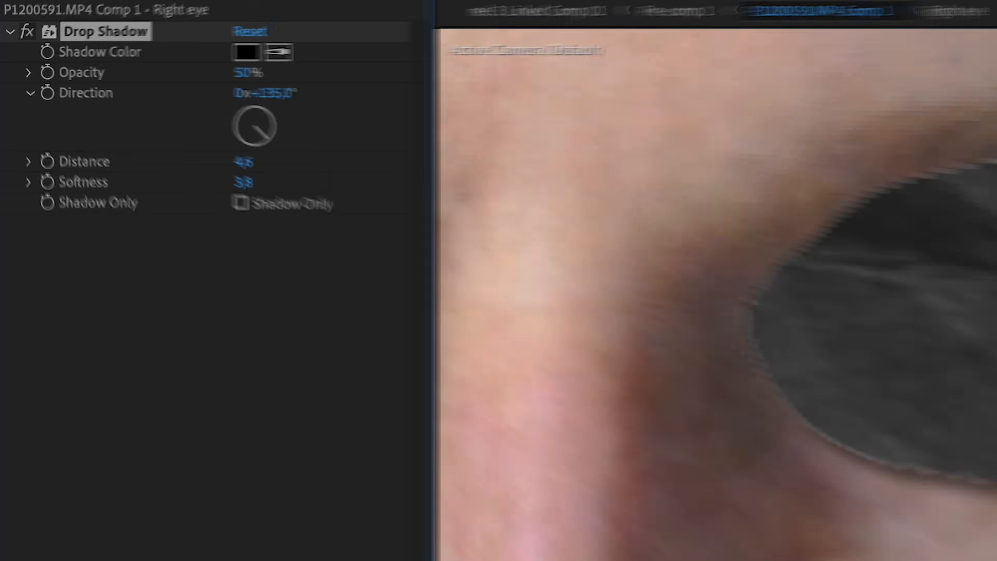
{"action": "left_click", "coordinate": [529, 440]}
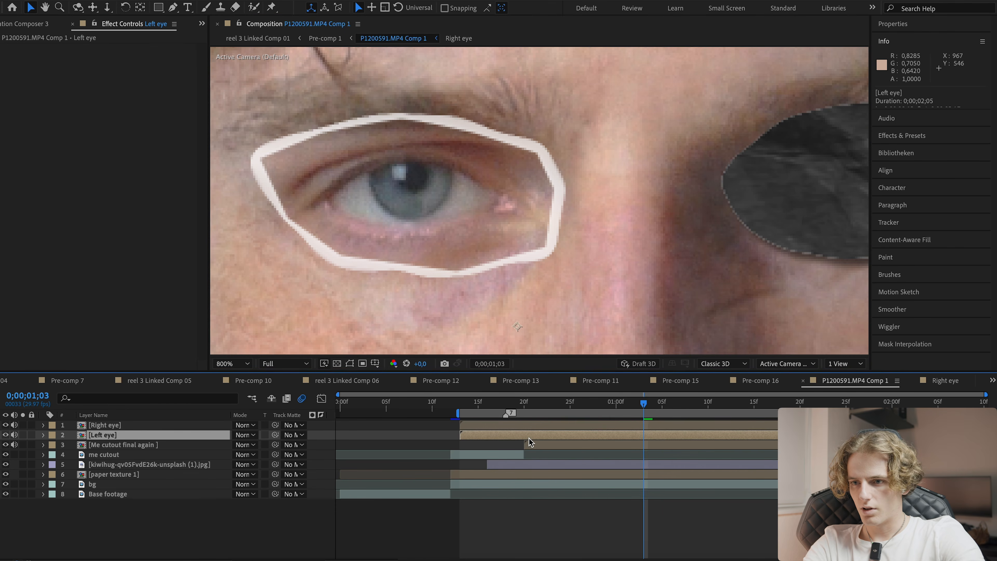
{"action": "key", "text": "super+s"}
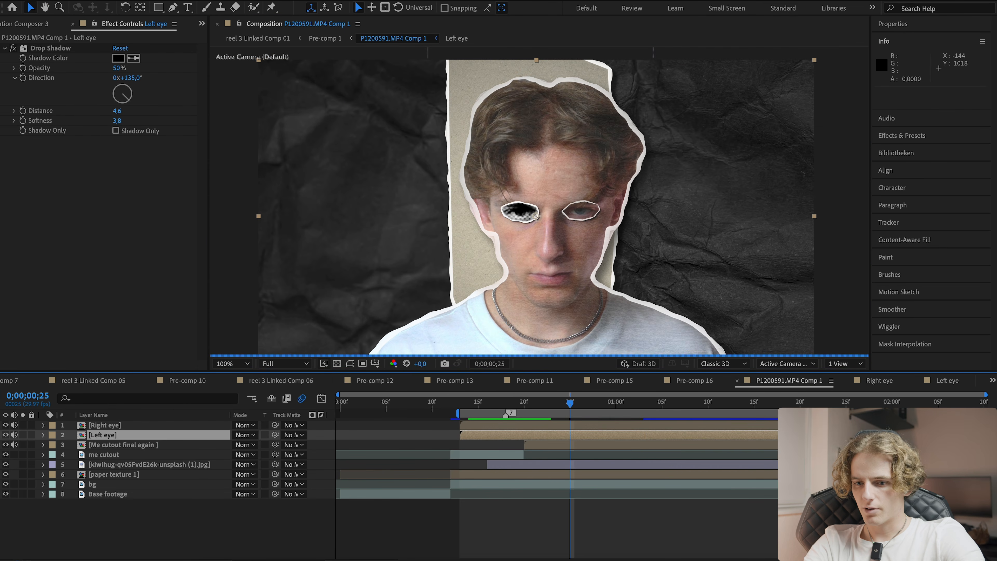
- Play the reference clip 1 v2.mp4 to review the looping line effect drawn from the eye
{"action": "left_click", "coordinate": [200, 559]}
{"action": "key", "text": "space"}
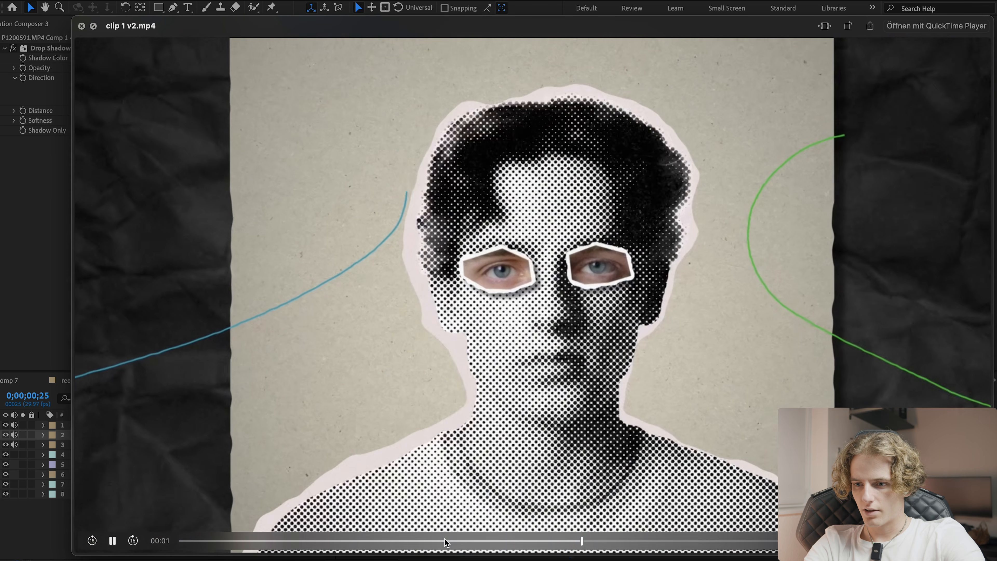
{"action": "left_click_drag", "start_coordinate": [444, 540], "coordinate": [591, 522]}
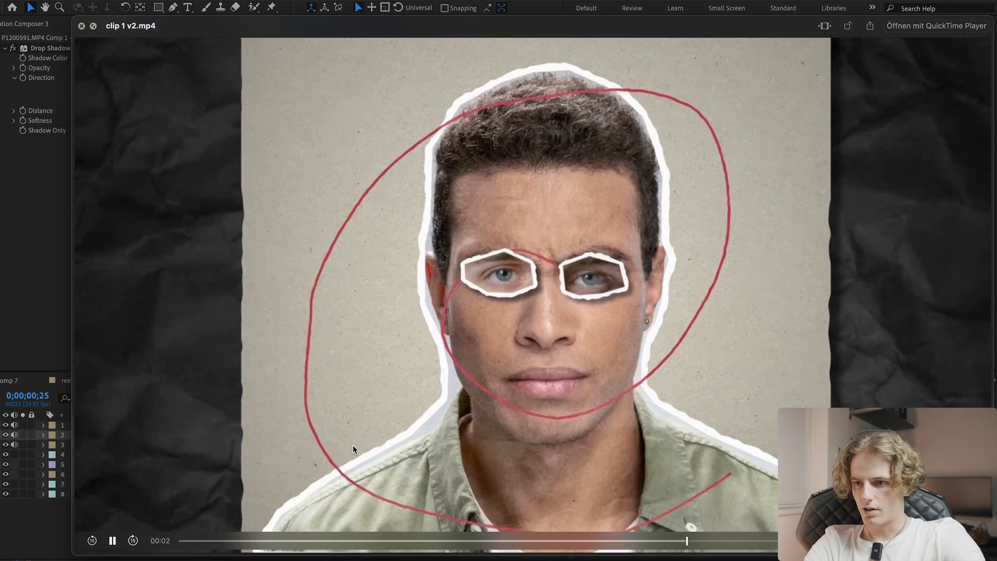
{"action": "key", "text": "space"}
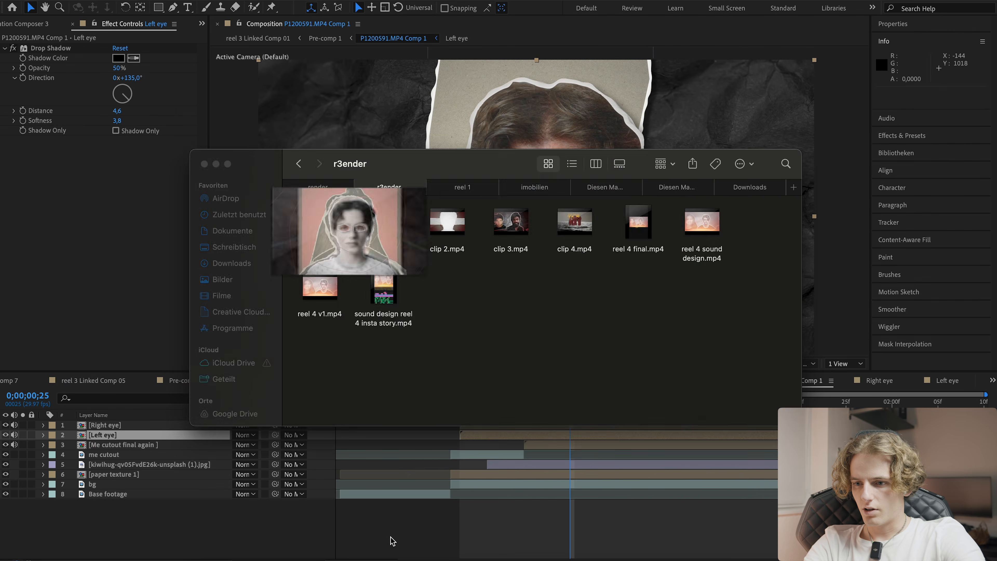
{"action": "left_click", "coordinate": [412, 530]}
{"action": "left_click", "coordinate": [510, 403]}
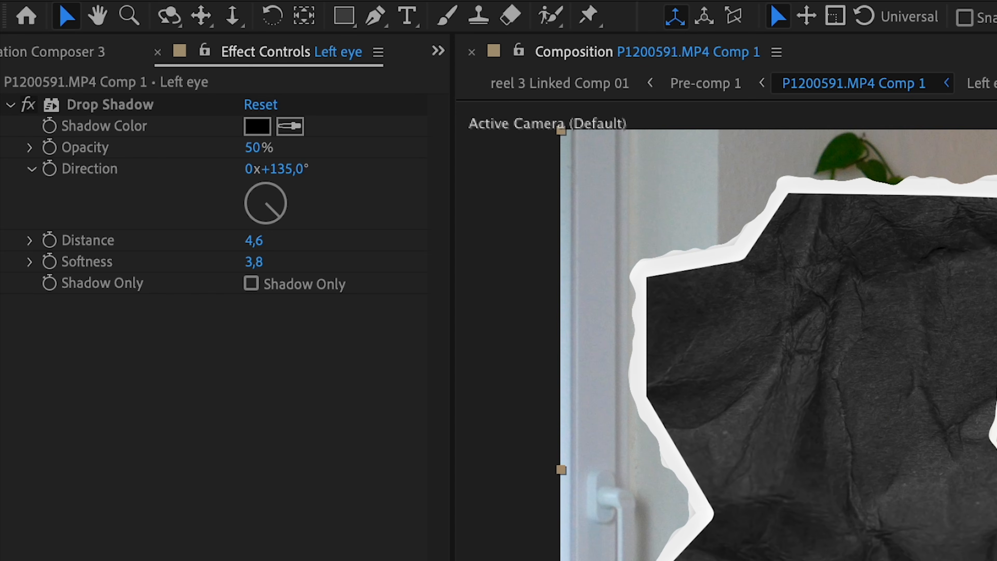
- Draw a curved Pen tool shape path starting at the right eye and looping out across the left background
{"action": "left_click", "coordinate": [375, 17]}
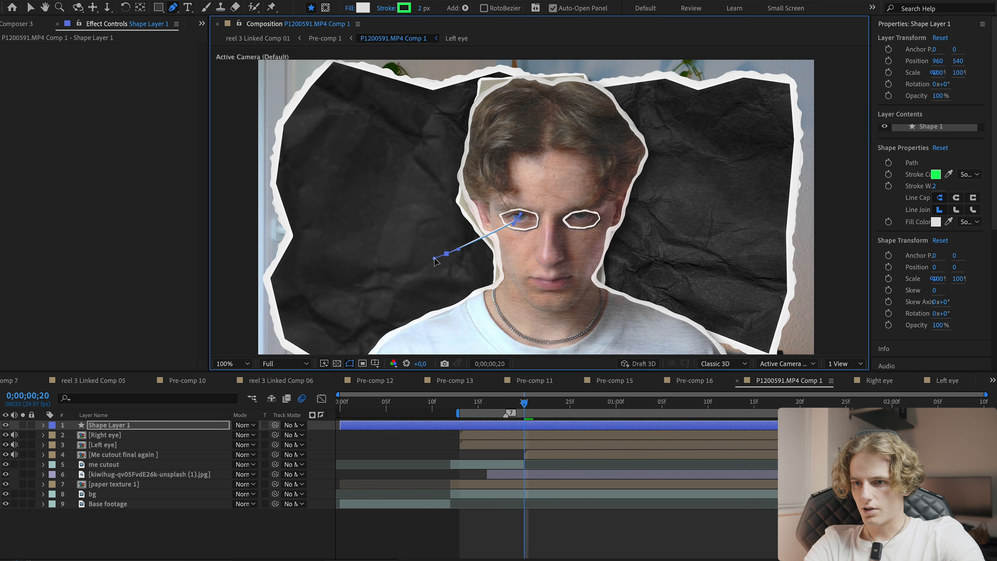
{"action": "left_click_drag", "start_coordinate": [369, 241], "coordinate": [355, 233]}
{"action": "left_click_drag", "start_coordinate": [355, 160], "coordinate": [366, 149]}
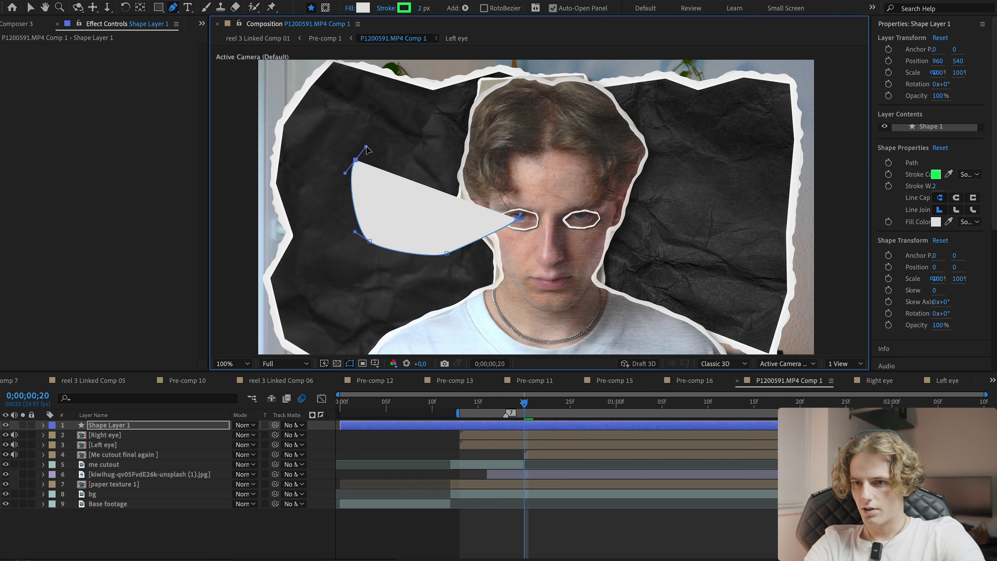
{"action": "left_click_drag", "start_coordinate": [436, 149], "coordinate": [440, 162]}
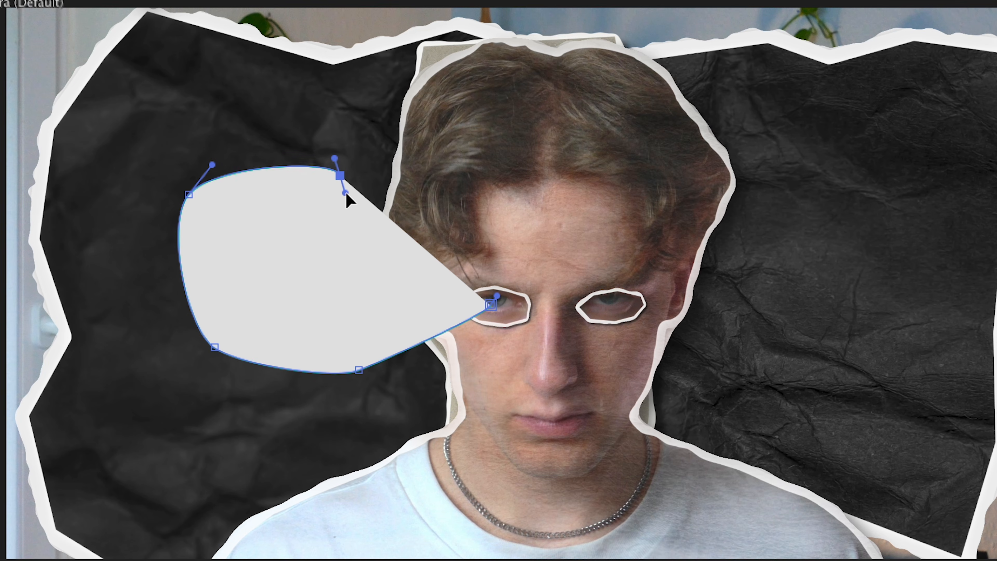
{"action": "left_click_drag", "start_coordinate": [348, 200], "coordinate": [380, 192]}
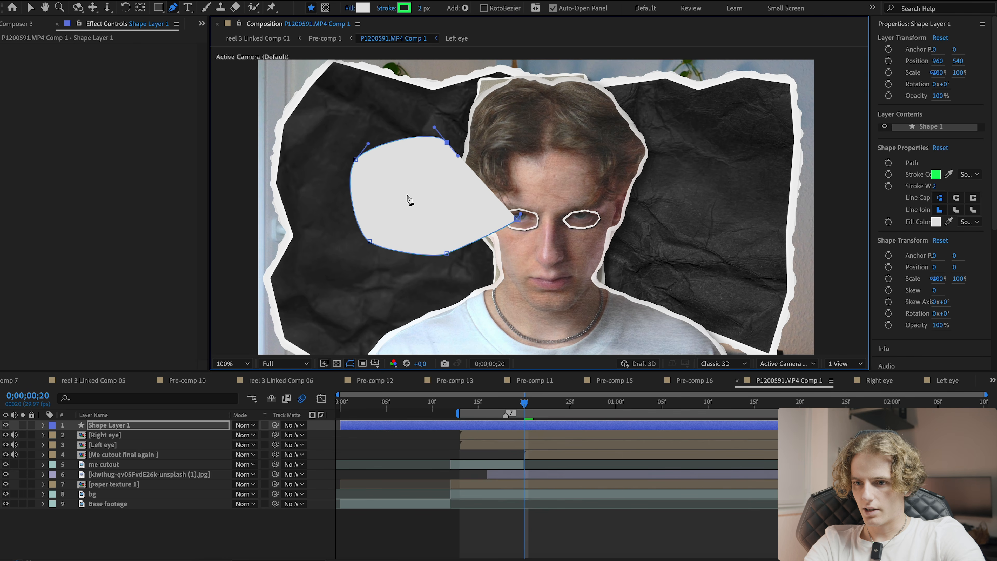
{"action": "left_click", "coordinate": [327, 235]}
{"action": "left_click_drag", "start_coordinate": [280, 250], "coordinate": [234, 253]}
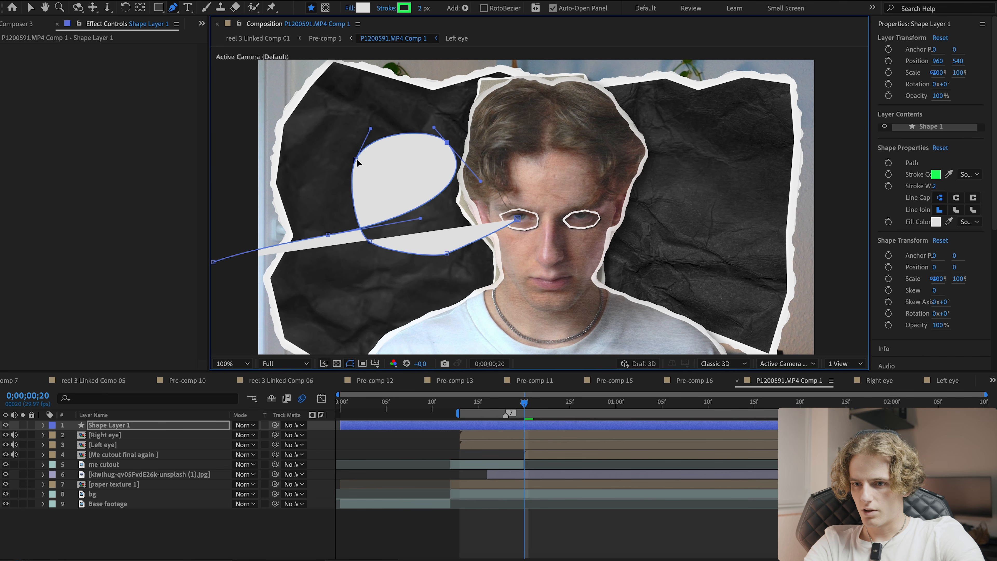
{"action": "left_click_drag", "start_coordinate": [355, 161], "coordinate": [322, 190]}
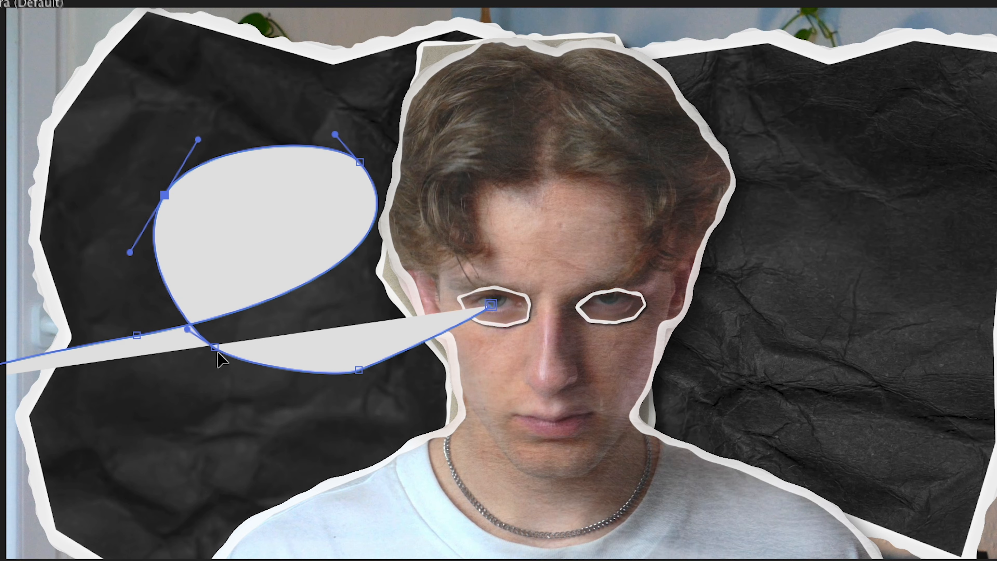
{"action": "left_click_drag", "start_coordinate": [217, 353], "coordinate": [216, 364]}
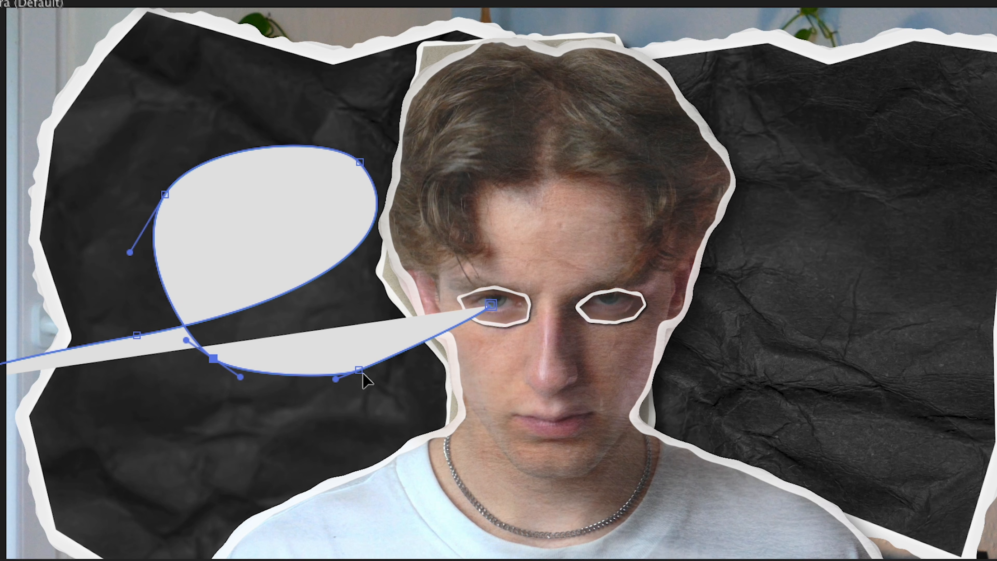
{"action": "left_click_drag", "start_coordinate": [335, 379], "coordinate": [322, 384]}
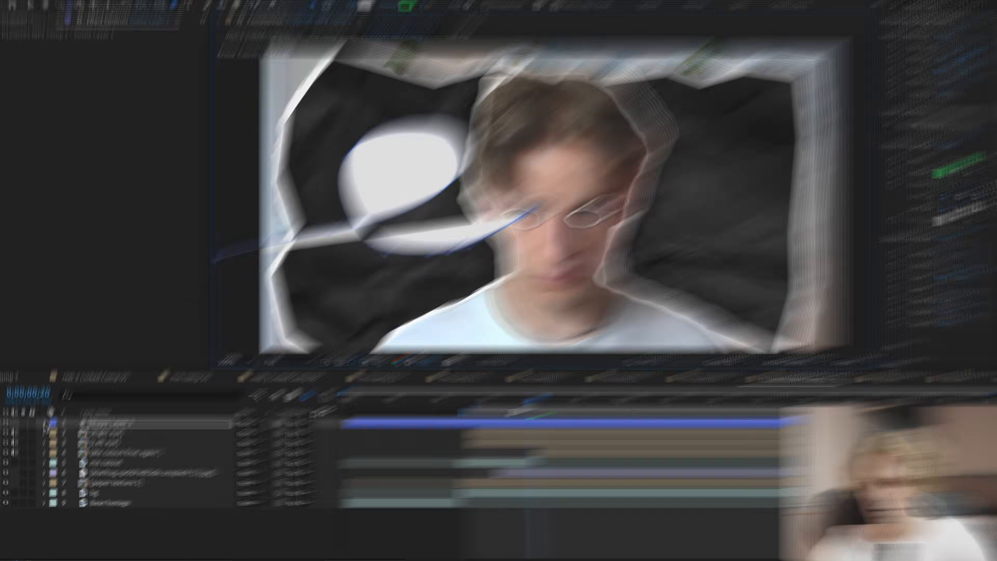
- Expand the shape layer's contents and delete the shape's fill
{"action": "left_click", "coordinate": [46, 424]}
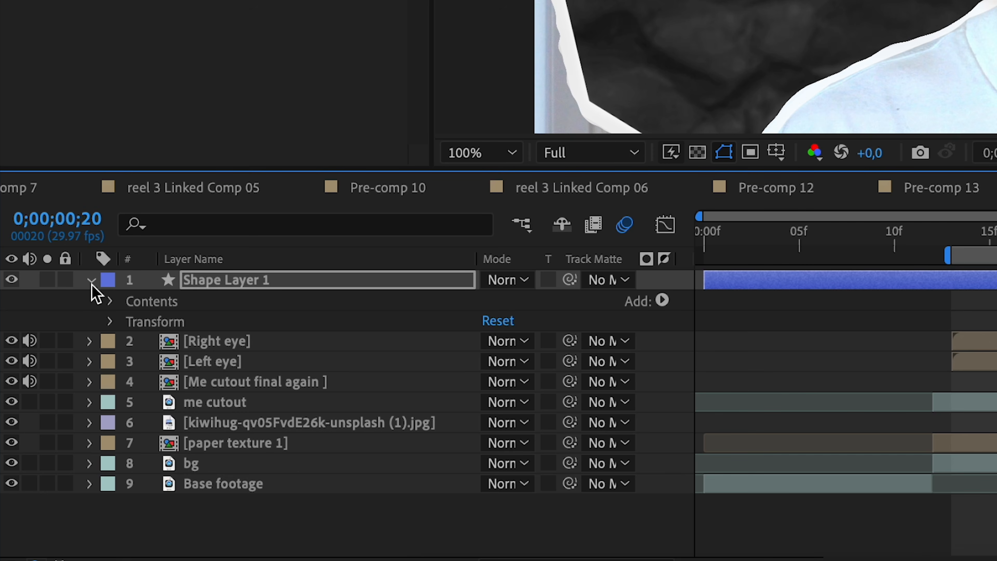
{"action": "left_click", "coordinate": [110, 301]}
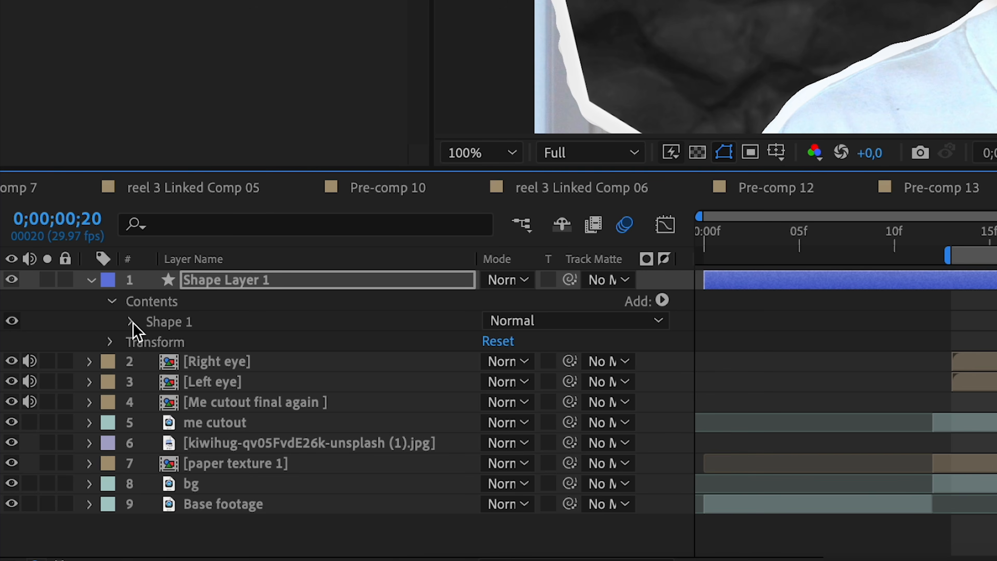
{"action": "left_click", "coordinate": [130, 322]}
{"action": "left_click", "coordinate": [150, 343]}
{"action": "left_click", "coordinate": [197, 350]}
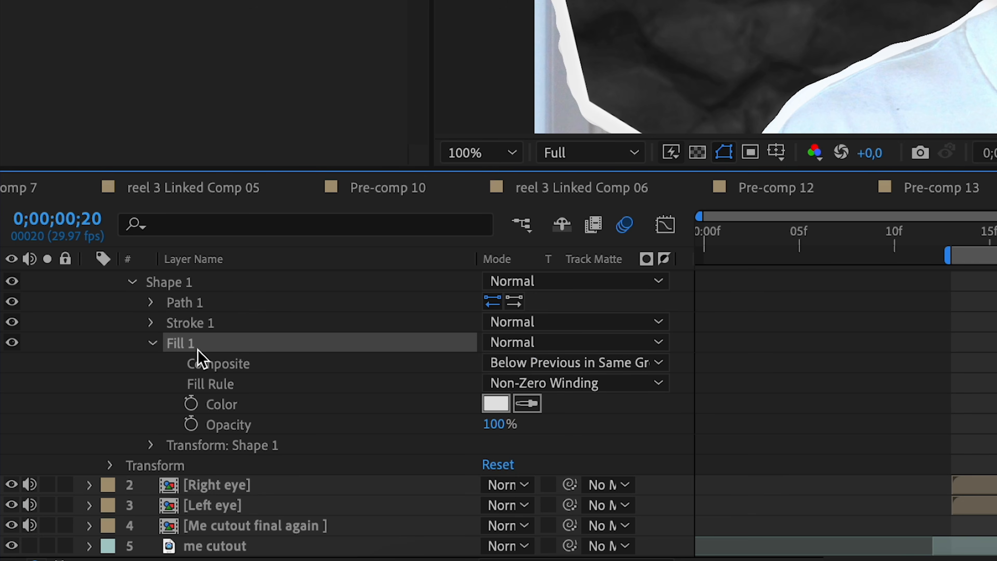
{"action": "key", "text": "Delete"}
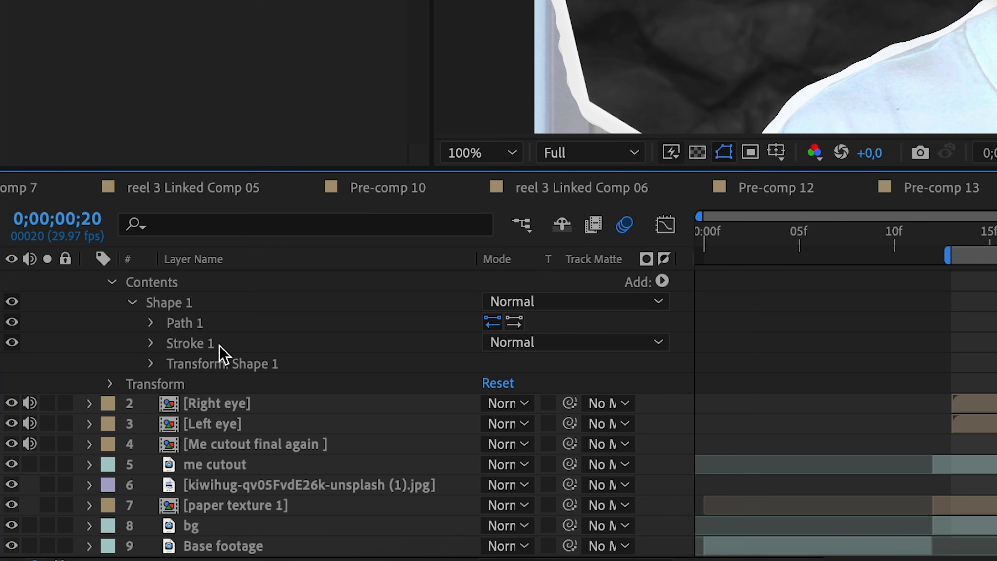
- Set the green stroke's width to 3
{"action": "left_click", "coordinate": [151, 343]}
{"action": "left_click", "coordinate": [490, 425]}
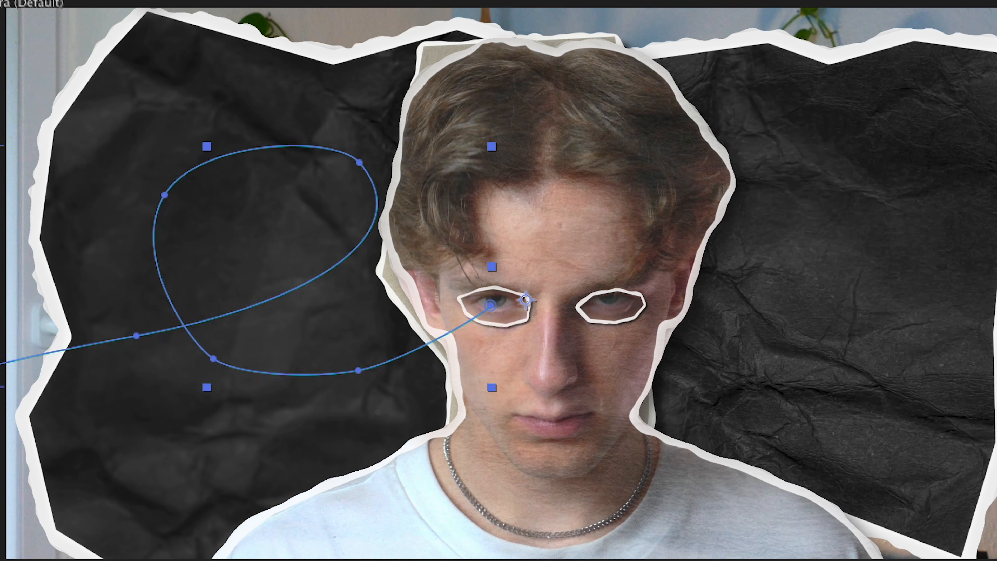
{"action": "key", "text": "Return"}
{"action": "scroll", "coordinate": [44, 421], "scroll_direction": "up", "scroll_amount": 1}
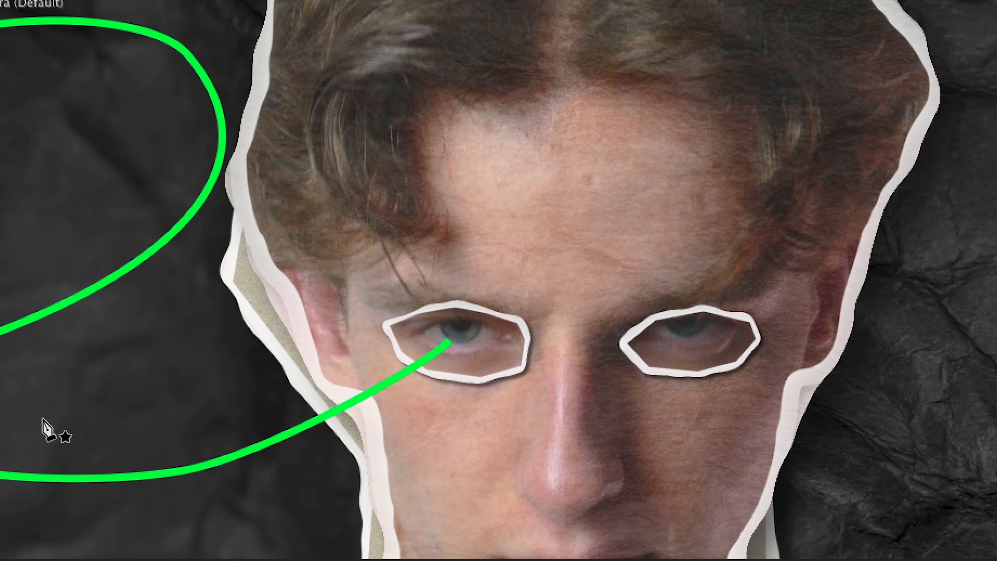
{"action": "key", "text": "Return"}
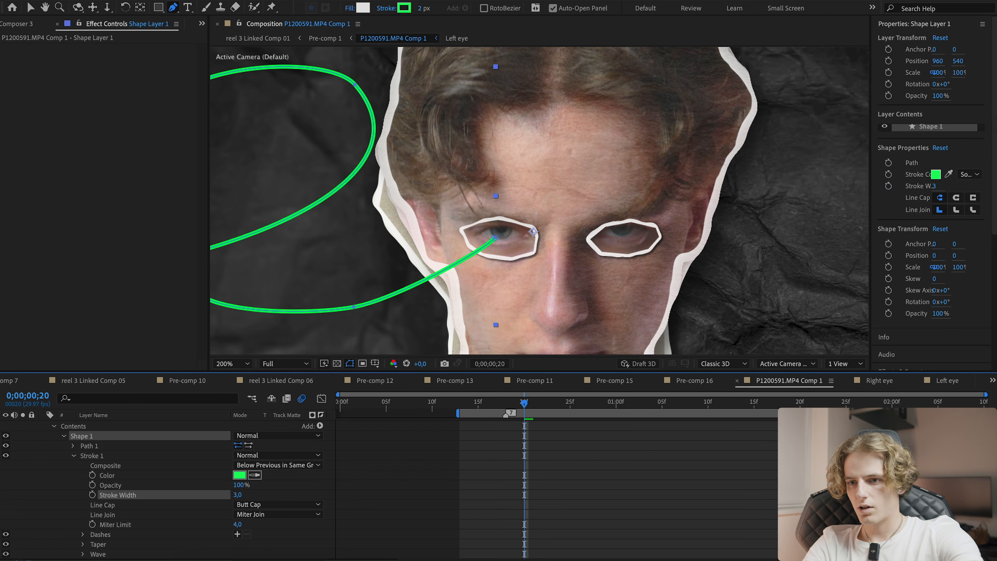
{"action": "left_click", "coordinate": [574, 521]}
{"action": "left_click_drag", "start_coordinate": [312, 238], "coordinate": [369, 237]}
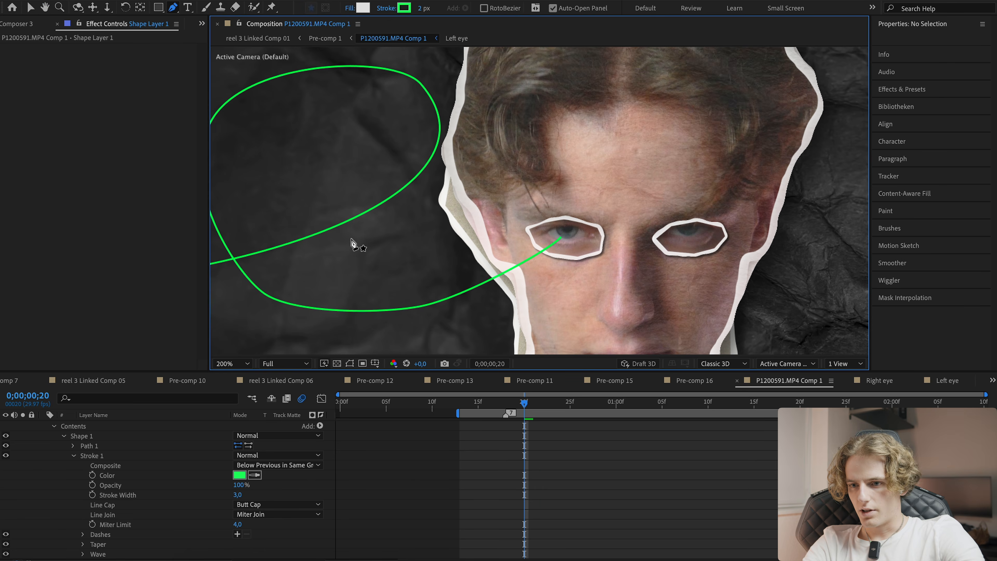
- Split the shape layer at the current frame and delete the part before the split
{"action": "key", "text": "comma"}
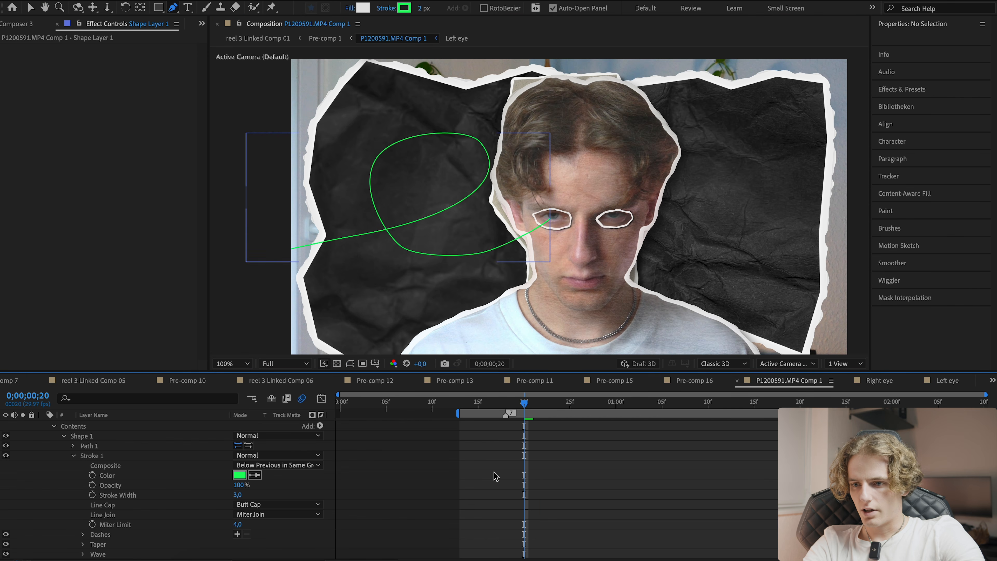
{"action": "key", "text": "v"}
{"action": "scroll", "coordinate": [528, 448], "scroll_direction": "up", "scroll_amount": 1}
{"action": "left_click", "coordinate": [513, 426]}
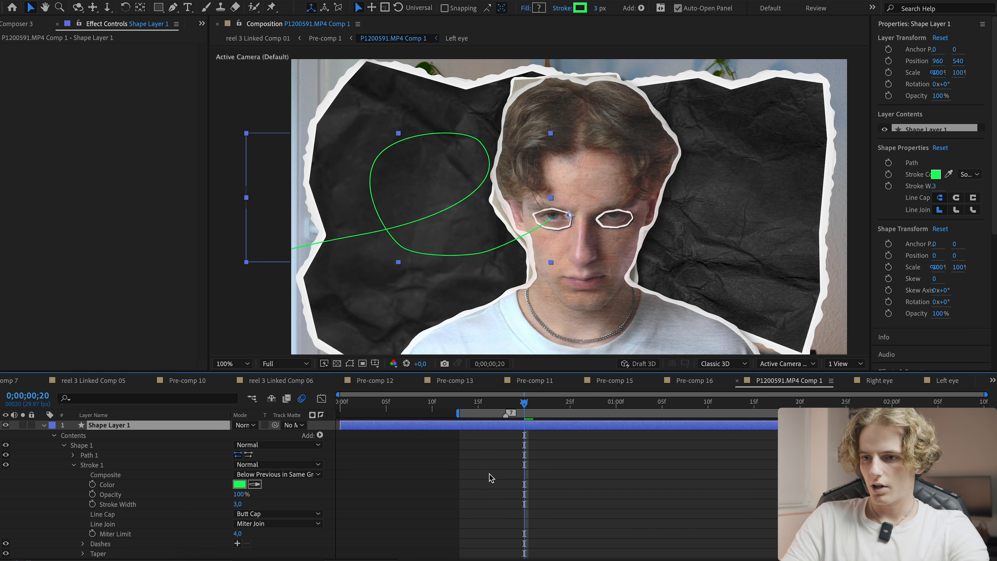
{"action": "key", "text": "ctrl+shift+d"}
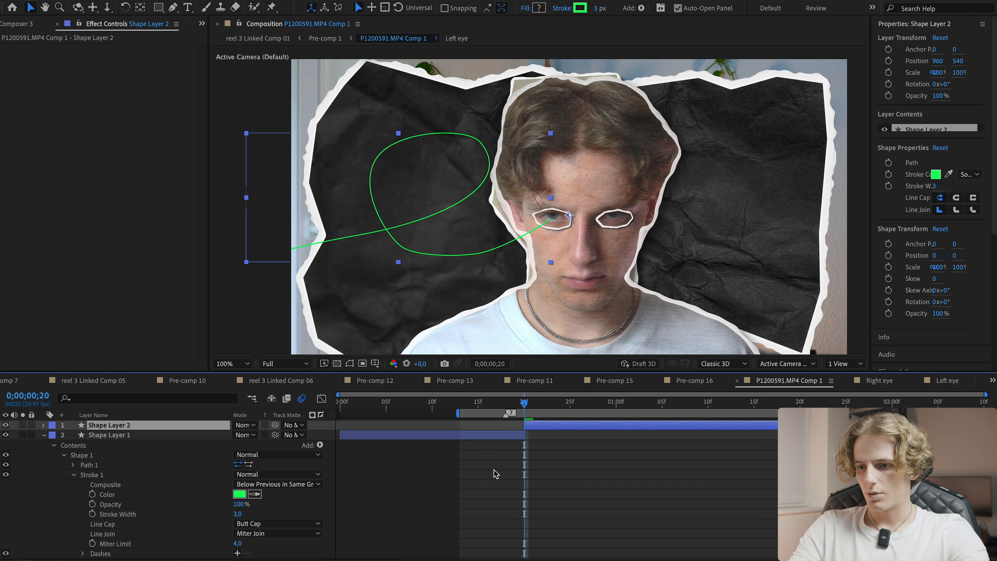
{"action": "left_click", "coordinate": [494, 433]}
{"action": "key", "text": "Delete"}
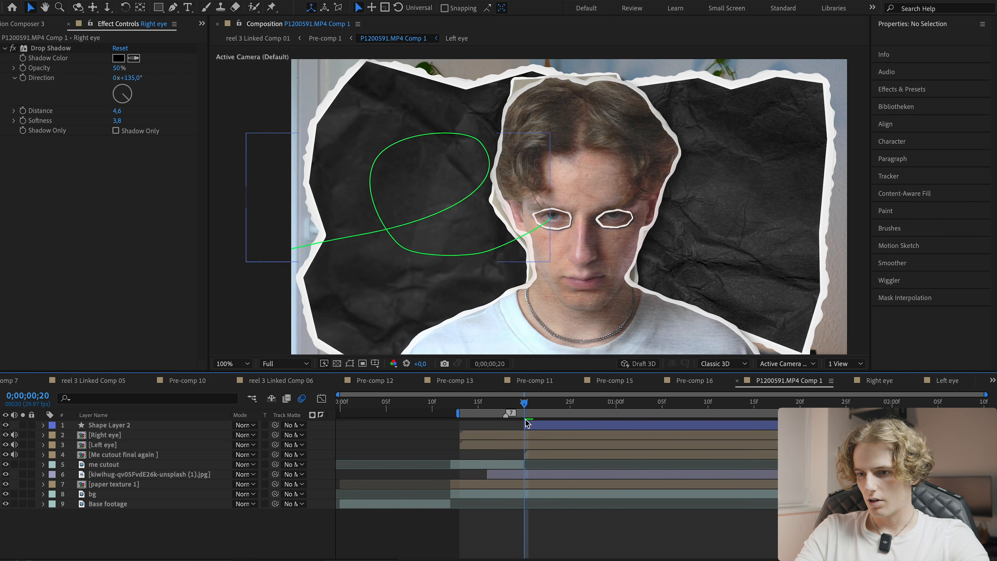
- Move the shape layer below the Left eye layer and save the project
{"action": "left_click_drag", "start_coordinate": [157, 425], "coordinate": [162, 449]}
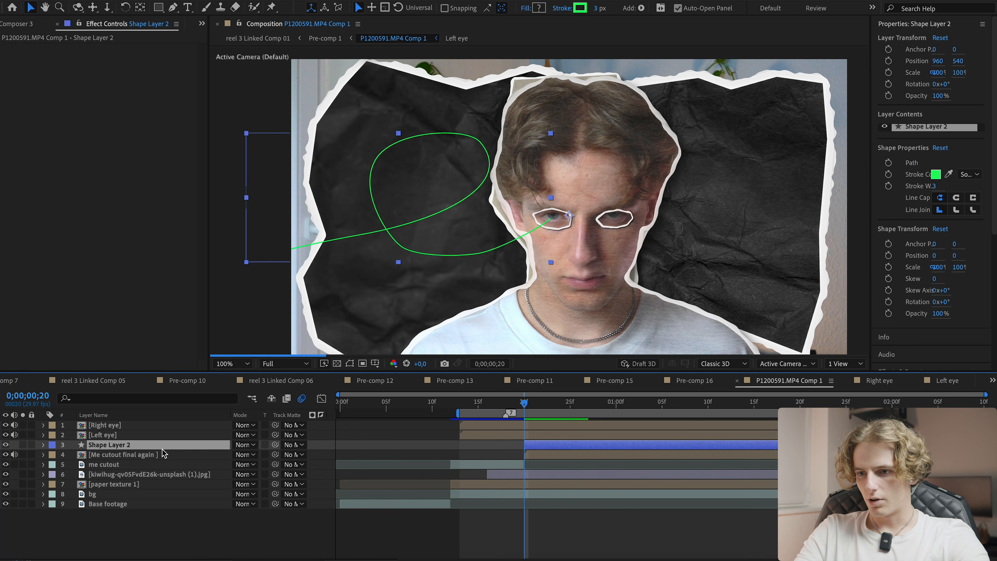
{"action": "key", "text": "super+s"}
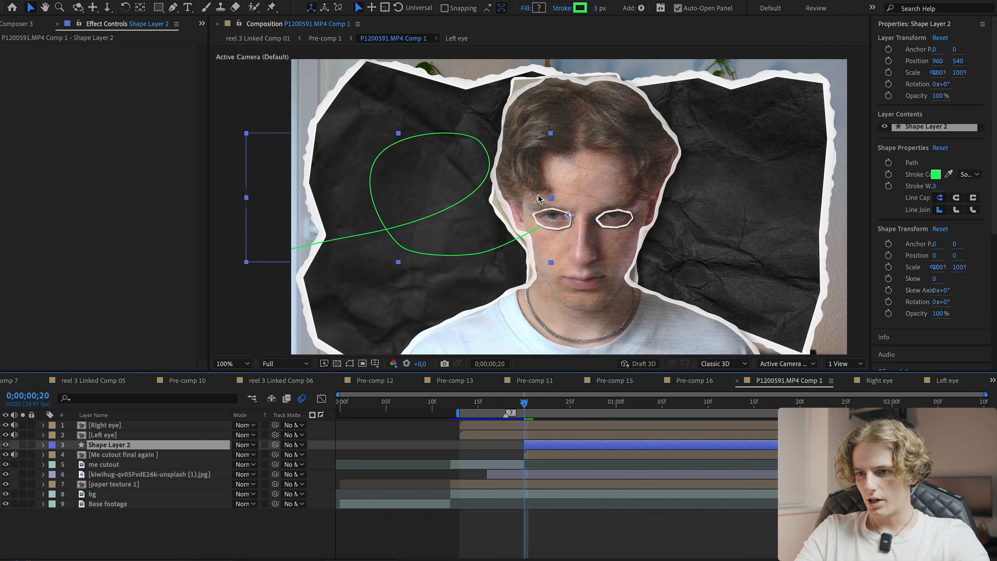
{"action": "scroll", "coordinate": [539, 204], "scroll_direction": "up", "scroll_amount": 2}
{"action": "left_click_drag", "start_coordinate": [539, 207], "coordinate": [470, 124]}
{"action": "key", "text": "super+z"}
{"action": "key", "text": "super+shift+z"}
{"action": "scroll", "coordinate": [470, 123], "scroll_direction": "down", "scroll_amount": 1}
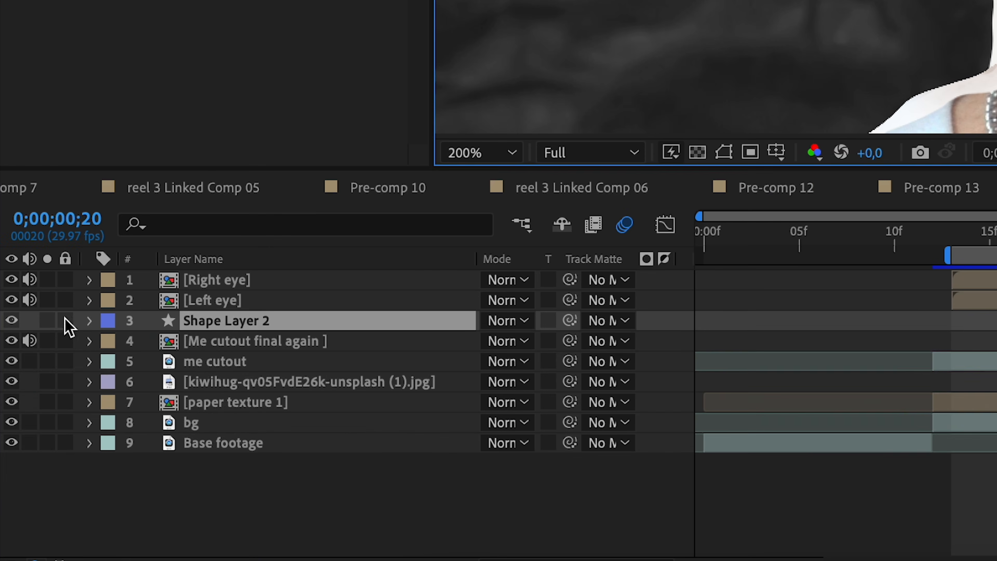
- Expand the shape layer's contents and add Trim Paths to it
{"action": "left_click", "coordinate": [89, 320]}
{"action": "left_click", "coordinate": [111, 342]}
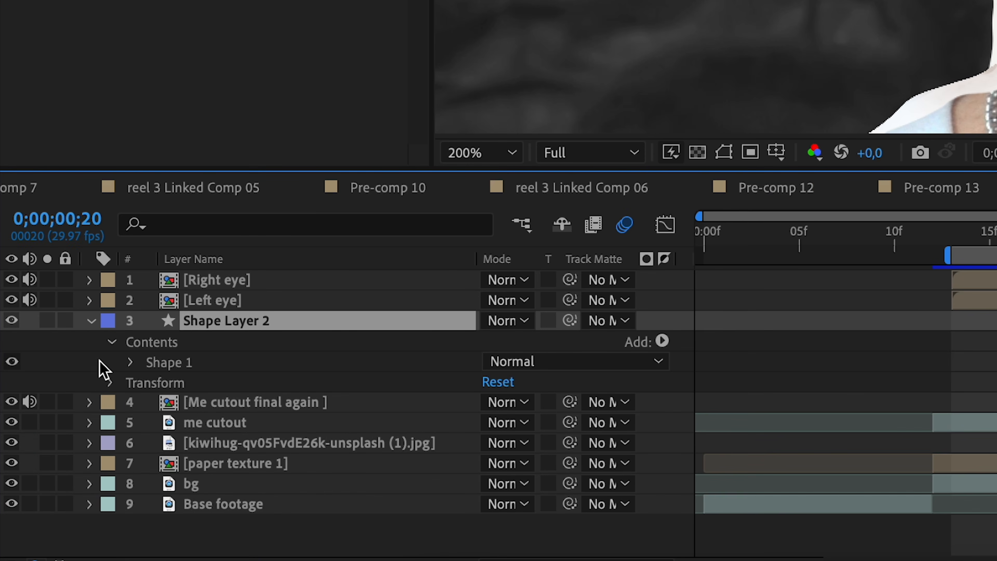
{"action": "left_click", "coordinate": [129, 362]}
{"action": "left_click", "coordinate": [662, 341]}
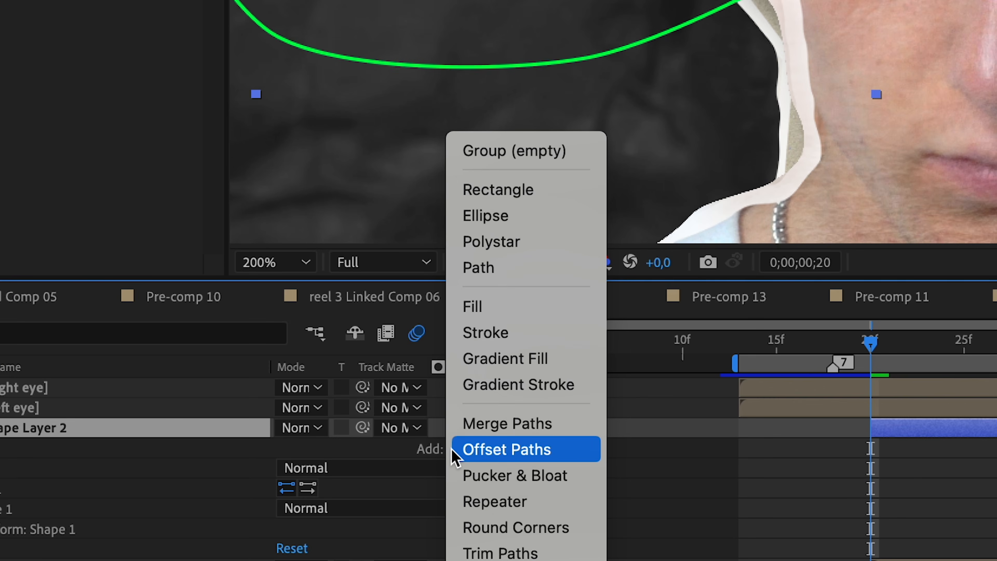
{"action": "key", "text": "Down"}
{"action": "key", "text": "Down"}
{"action": "key", "text": "Down"}
{"action": "key", "text": "Down"}
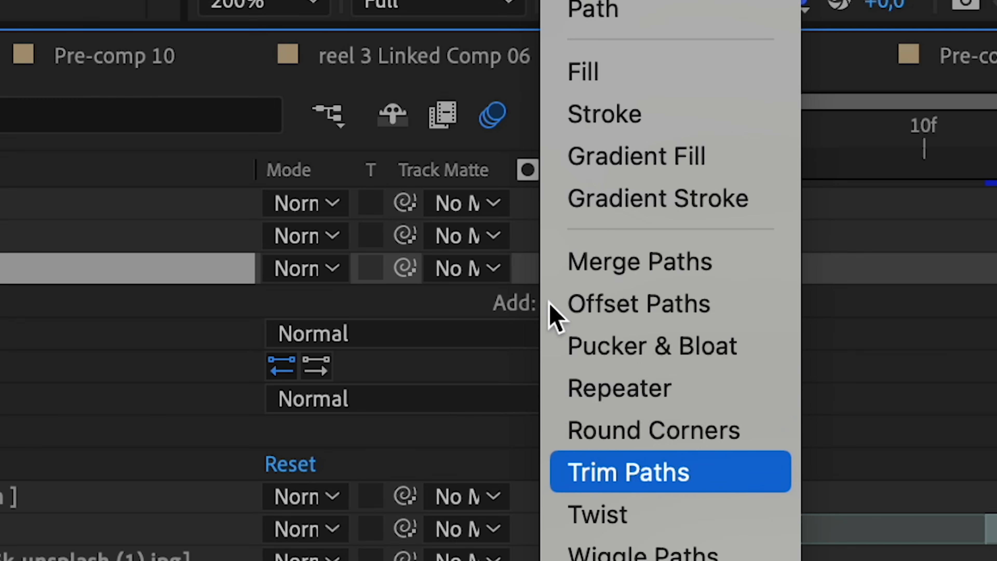
{"action": "left_click", "coordinate": [683, 473]}
- Keyframe Trim Paths End at 0% at the current frame and 100% at 0;00;01;10
{"action": "left_click_drag", "start_coordinate": [293, 303], "coordinate": [385, 299]}
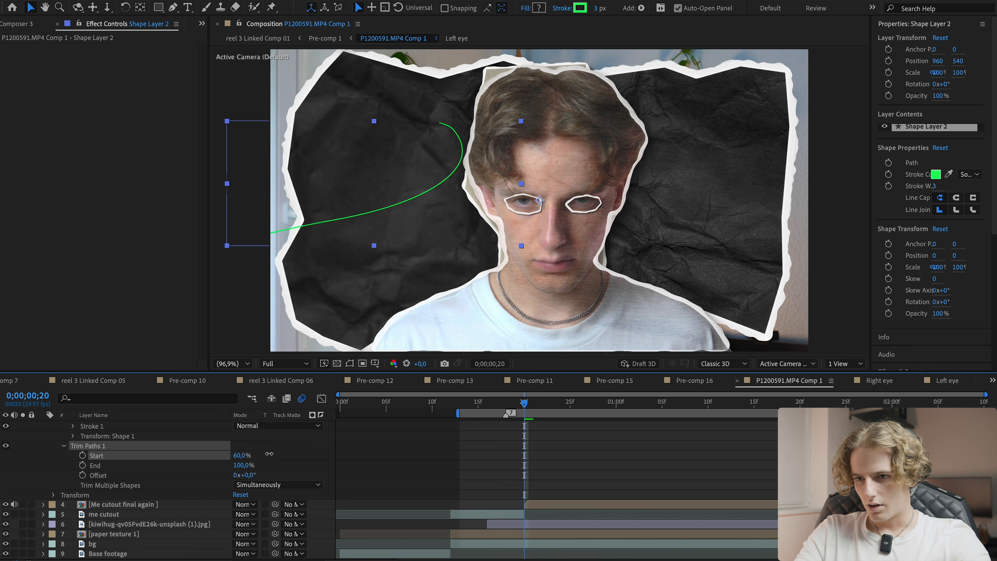
{"action": "left_click_drag", "start_coordinate": [281, 452], "coordinate": [240, 453]}
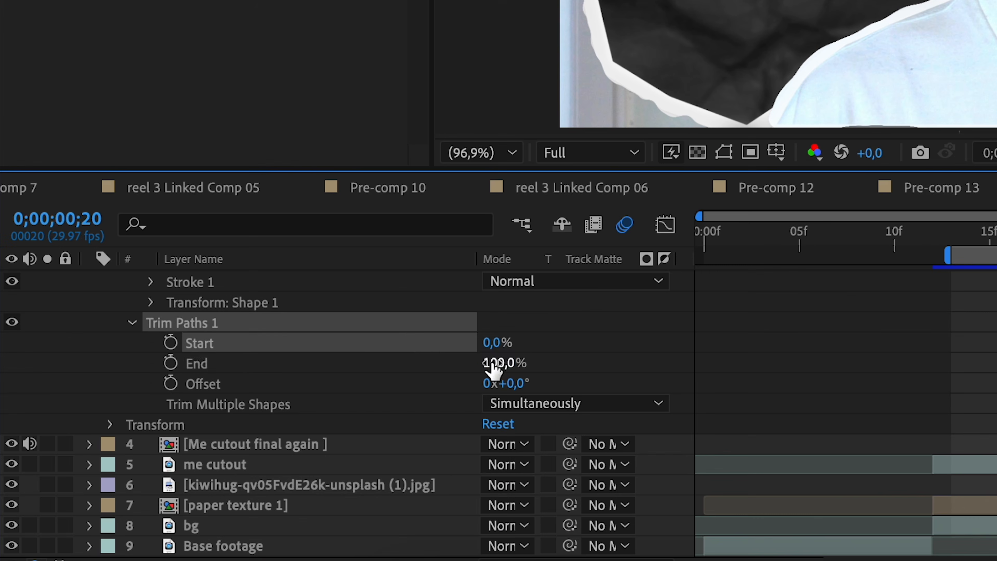
{"action": "left_click", "coordinate": [408, 362]}
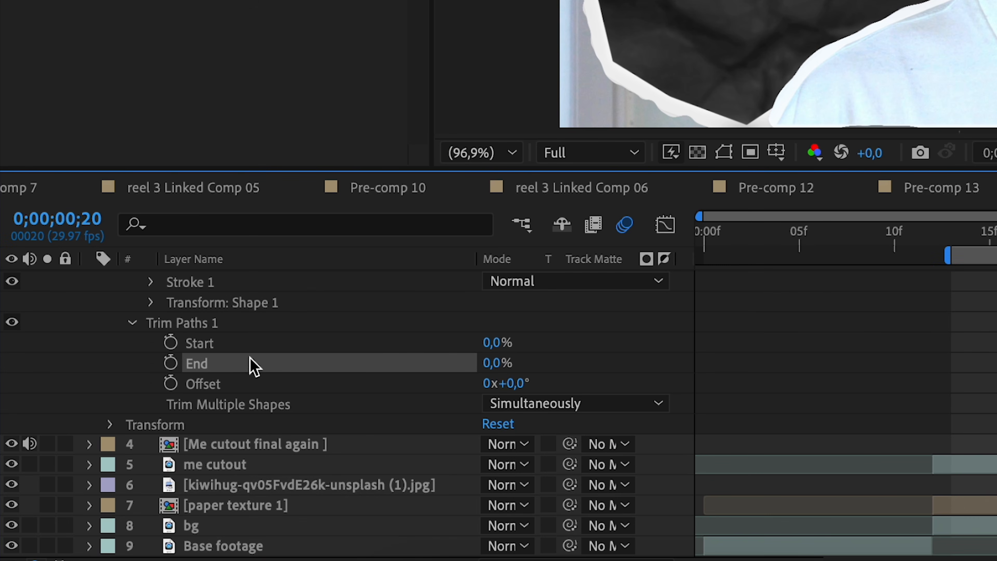
{"action": "left_click", "coordinate": [168, 363]}
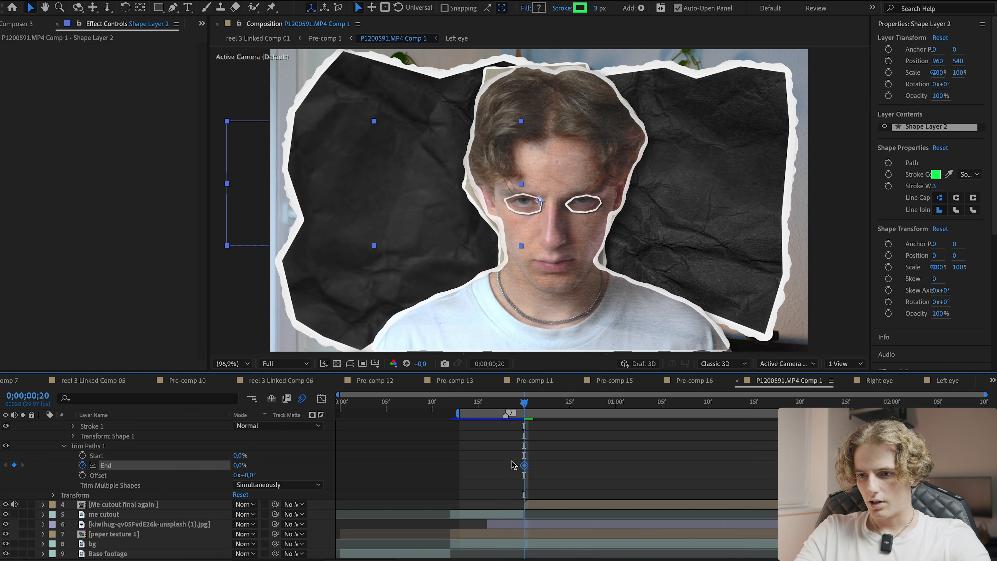
{"action": "left_click_drag", "start_coordinate": [523, 407], "coordinate": [708, 404]}
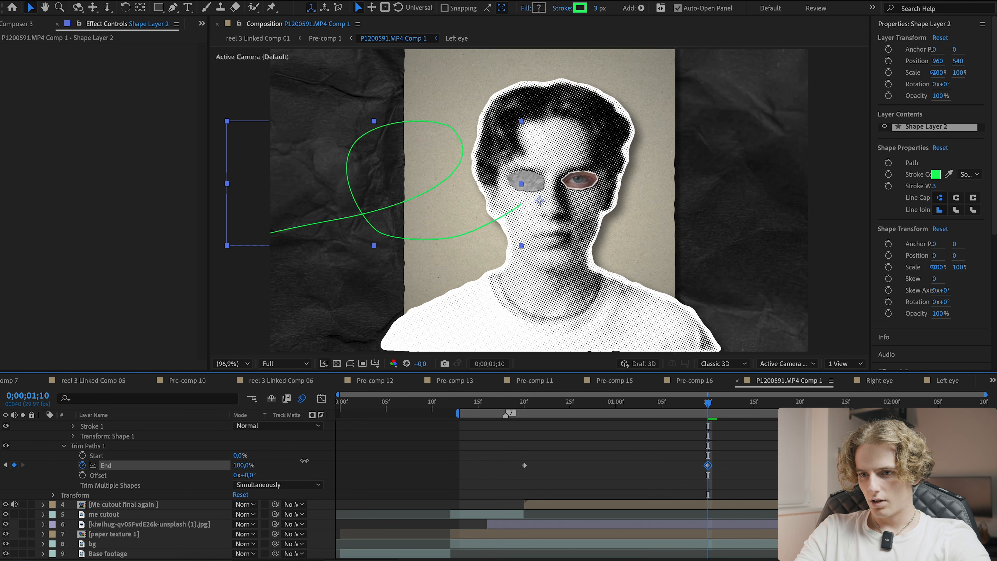
- Keyframe Trim Paths Start at 0% and set it to 100% at 0;00;01;24
{"action": "key", "text": "shift+Page_Up"}
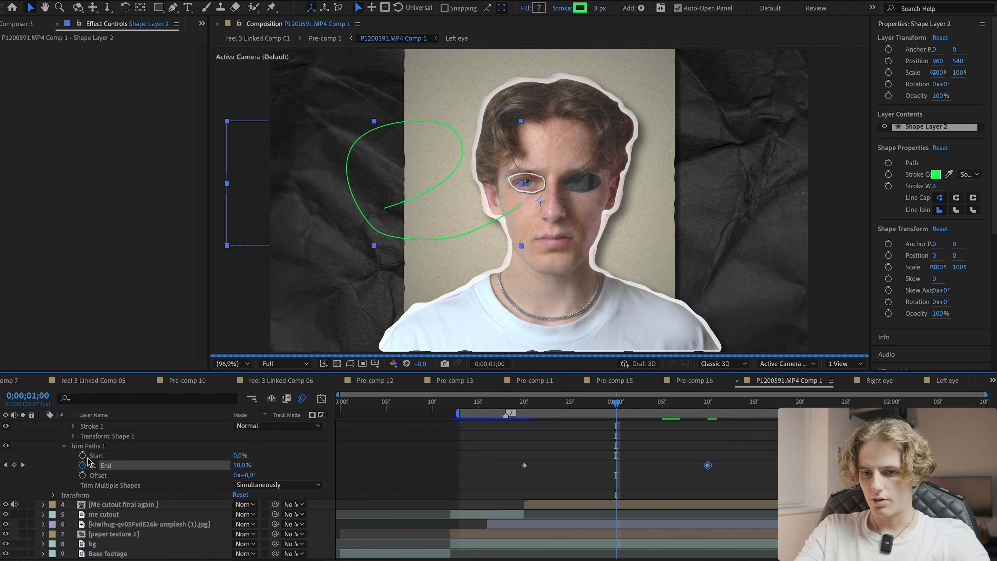
{"action": "left_click", "coordinate": [82, 456]}
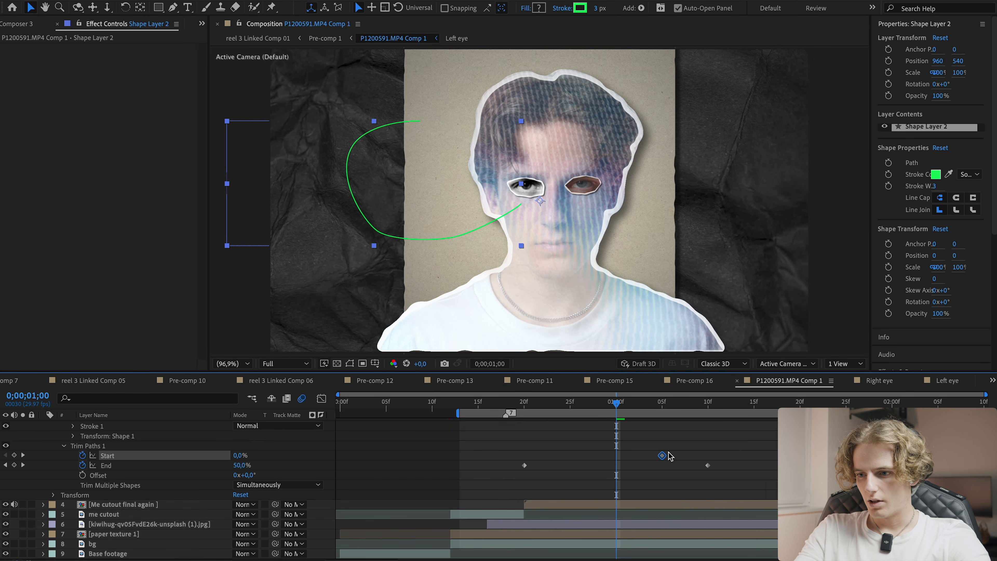
{"action": "key", "text": "space"}
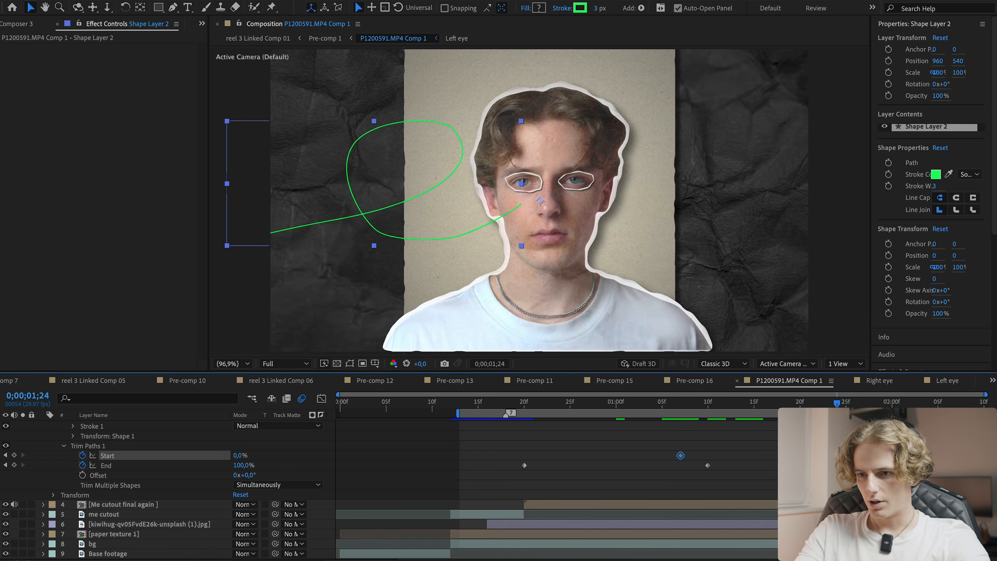
{"action": "left_click_drag", "start_coordinate": [238, 455], "coordinate": [474, 467]}
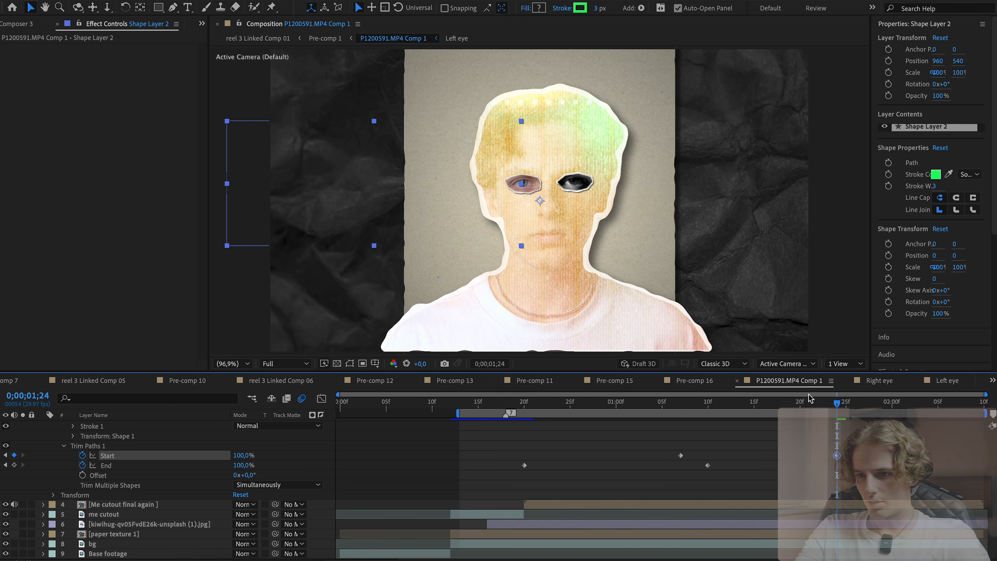
- Retime the Start and End keyframes so the line's tail follows its head closely, and preview
{"action": "left_click", "coordinate": [725, 402]}
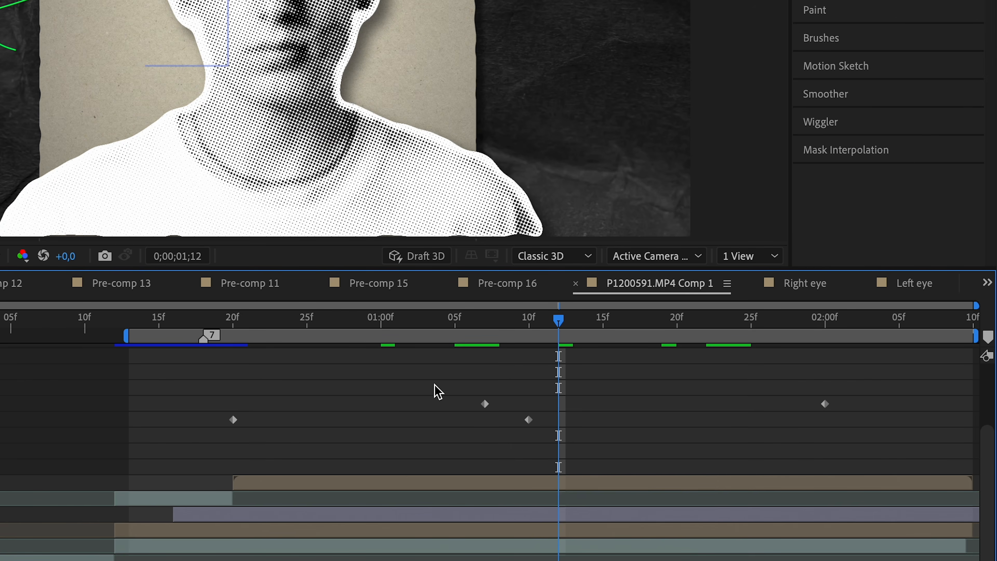
{"action": "left_click_drag", "start_coordinate": [651, 448], "coordinate": [717, 471]}
{"action": "left_click_drag", "start_coordinate": [532, 419], "coordinate": [623, 417]}
{"action": "key", "text": "ctrl+shift+a"}
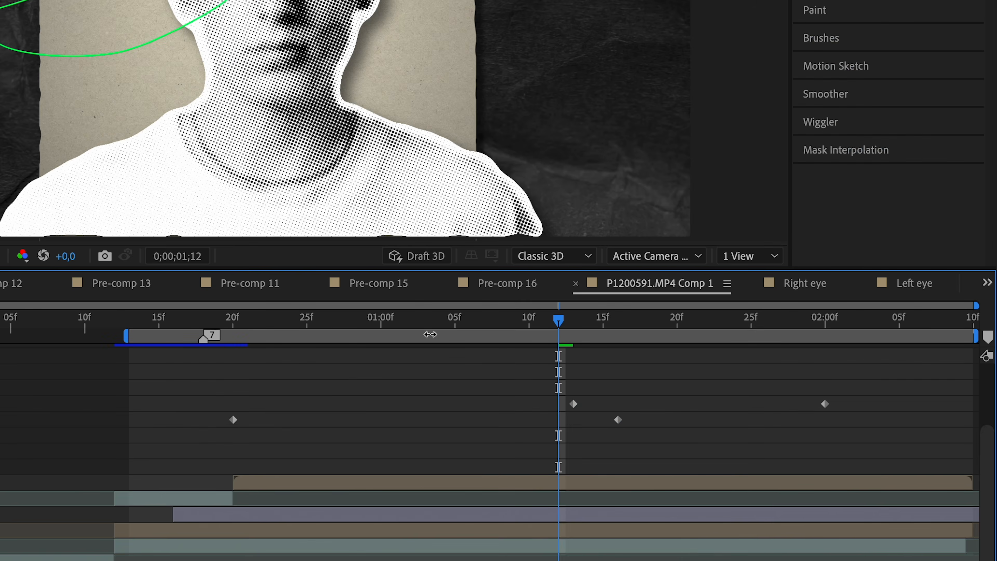
{"action": "left_click", "coordinate": [225, 326]}
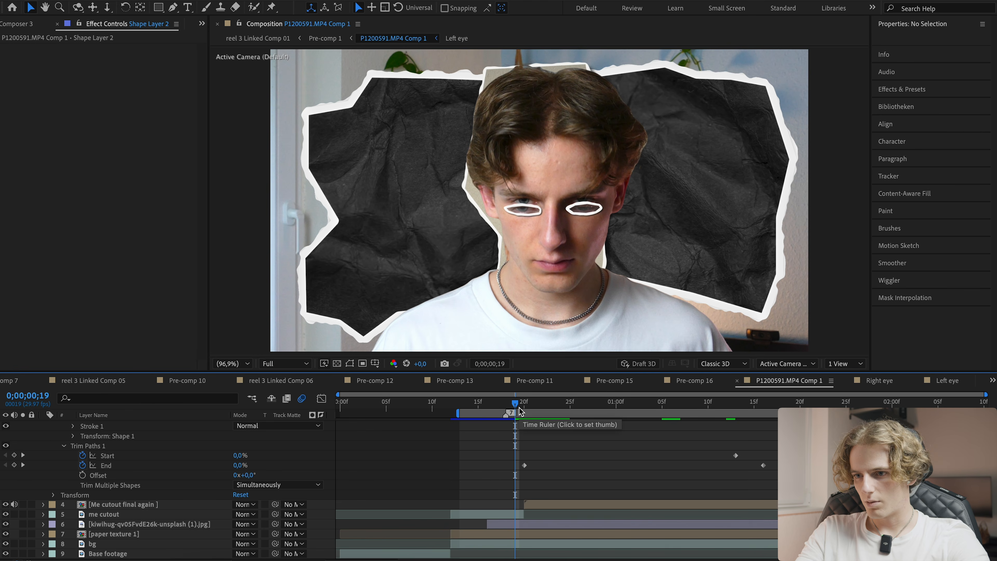
{"action": "key", "text": "space"}
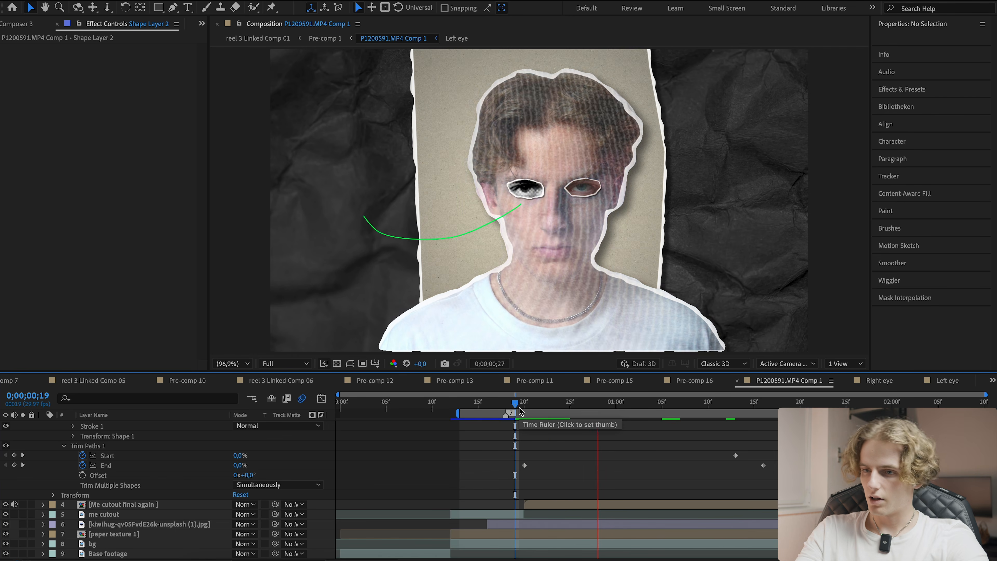
- In the graph editor, reshape the End keyframes' speed curve for a strong ease
{"action": "left_click", "coordinate": [524, 465]}
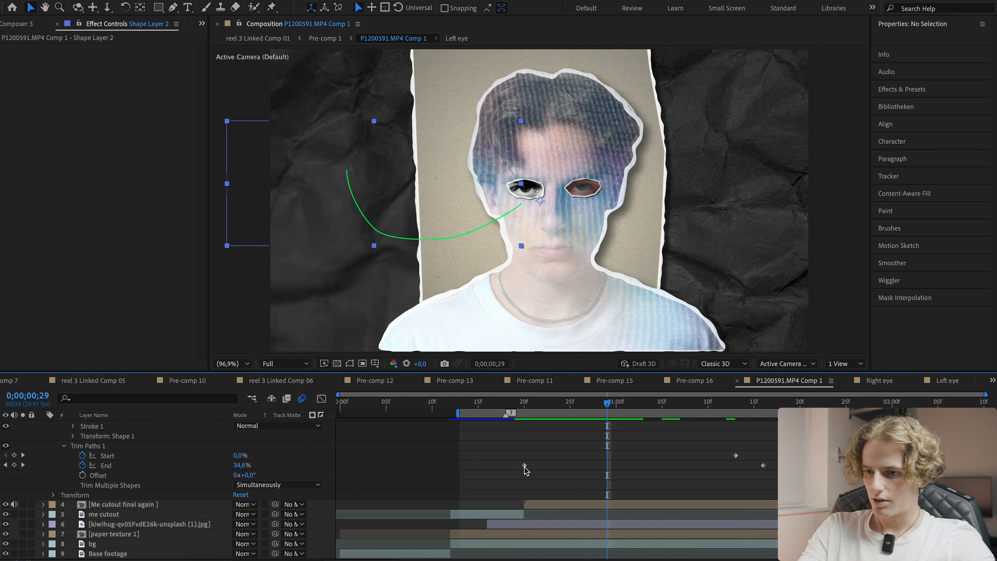
{"action": "left_click", "coordinate": [322, 400]}
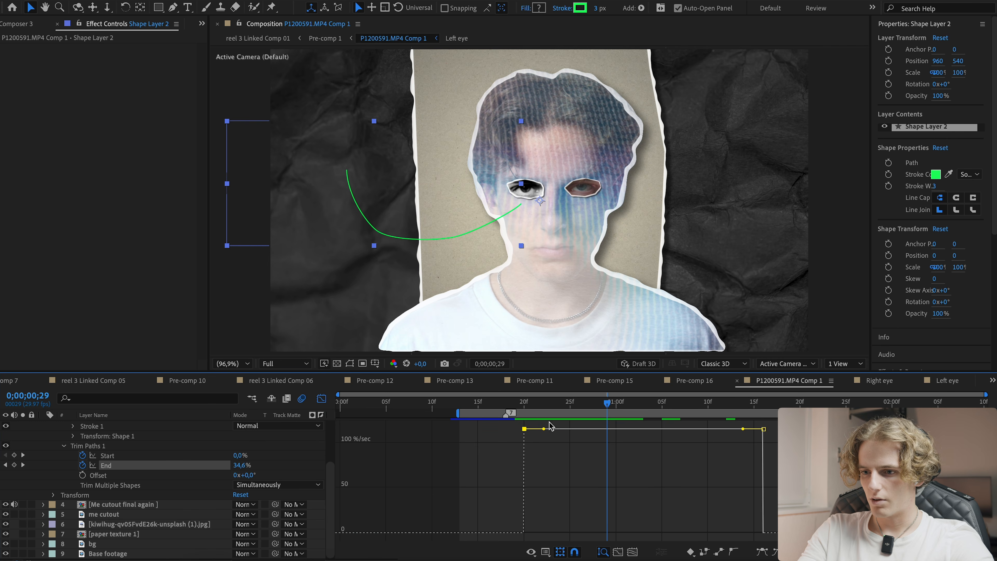
{"action": "left_click_drag", "start_coordinate": [545, 430], "coordinate": [578, 533]}
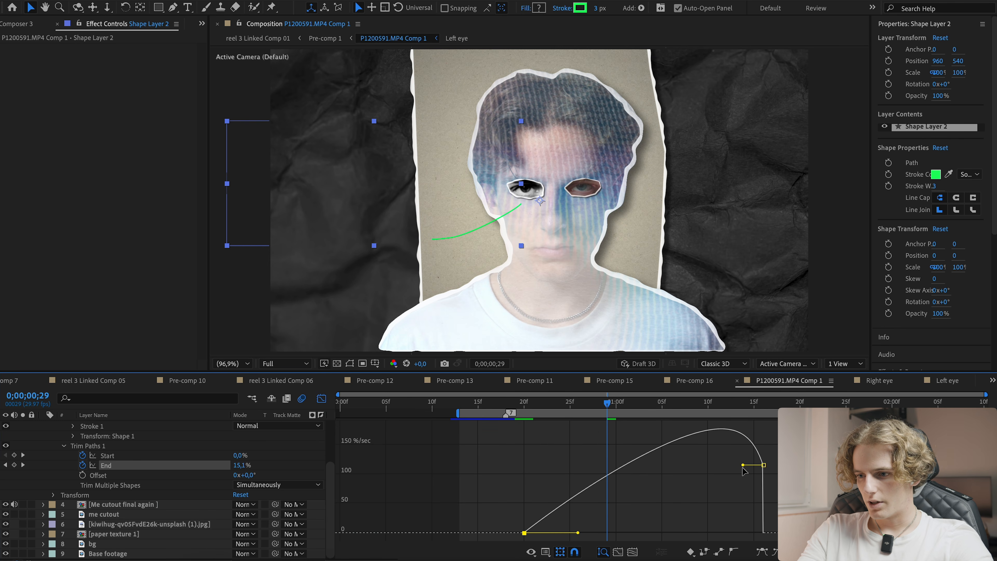
{"action": "left_click_drag", "start_coordinate": [742, 465], "coordinate": [678, 532]}
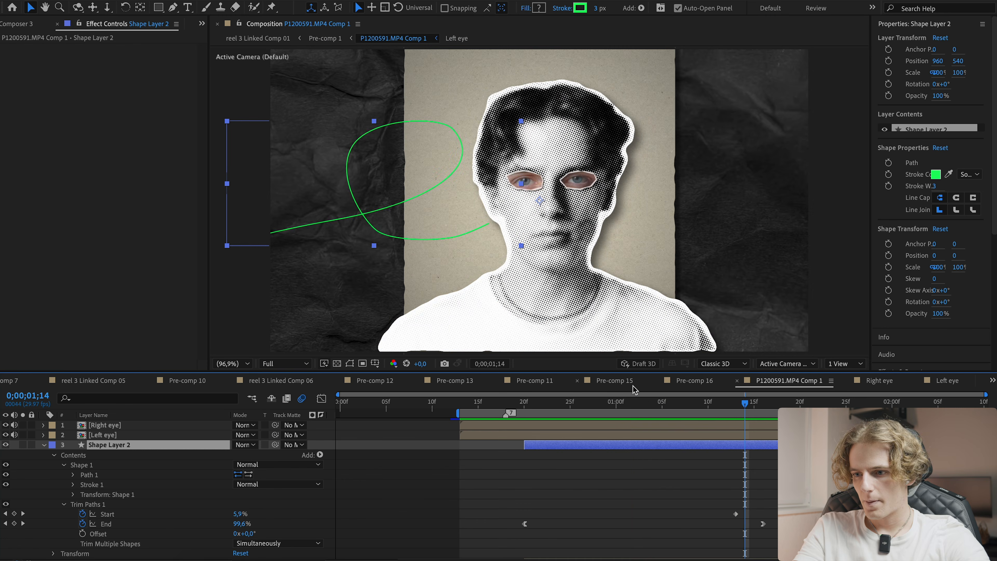
- Adjust the path's starting vertex so the line begins inside the right eye
{"action": "left_click_drag", "start_coordinate": [656, 403], "coordinate": [634, 403]}
{"action": "left_click", "coordinate": [555, 470]}
{"action": "key", "text": "g"}
{"action": "left_click", "coordinate": [558, 448]}
{"action": "left_click_drag", "start_coordinate": [521, 205], "coordinate": [528, 185]}
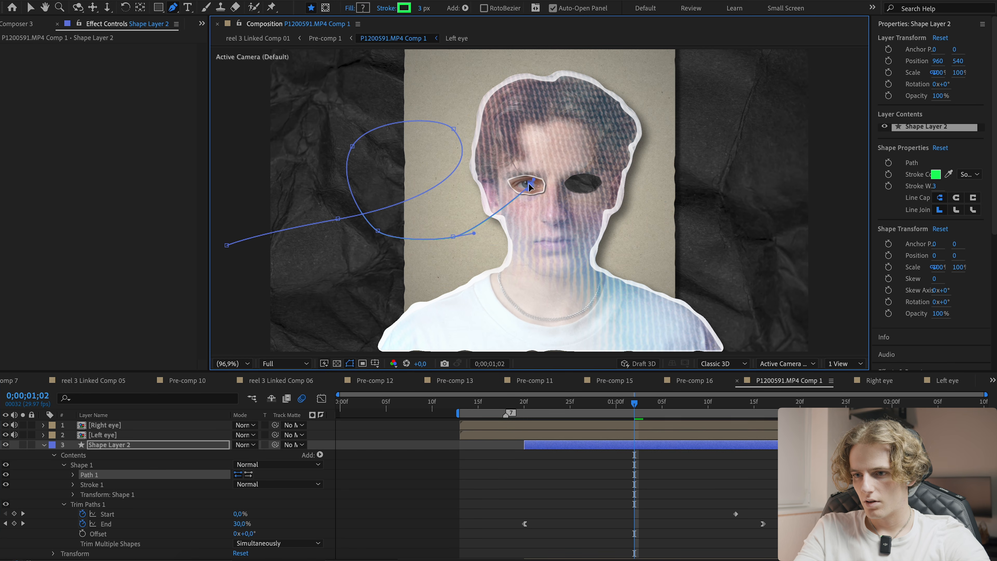
- Preview the line animation around the eye
{"action": "left_click", "coordinate": [571, 408]}
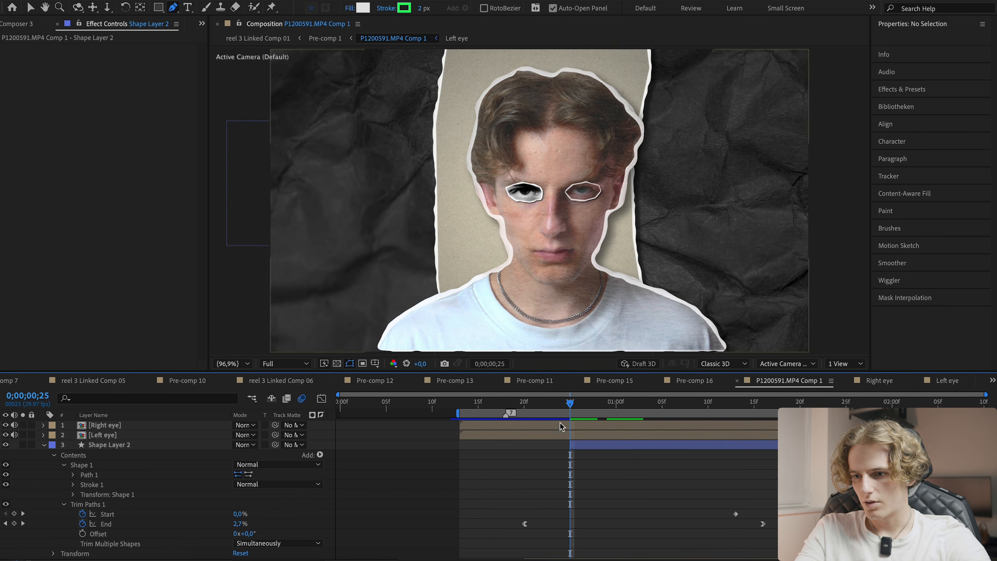
{"action": "left_click_drag", "start_coordinate": [581, 409], "coordinate": [561, 422]}
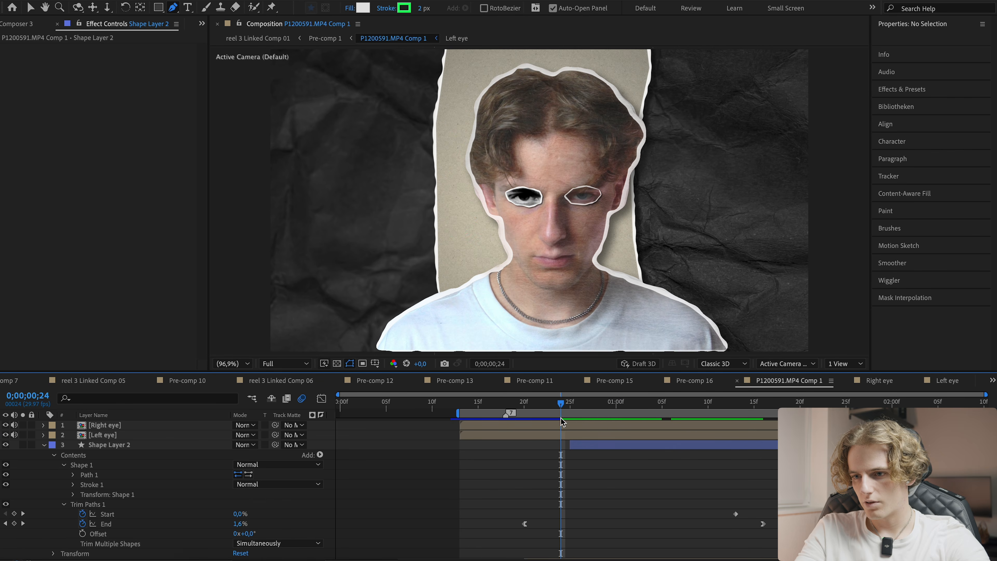
{"action": "key", "text": "space"}
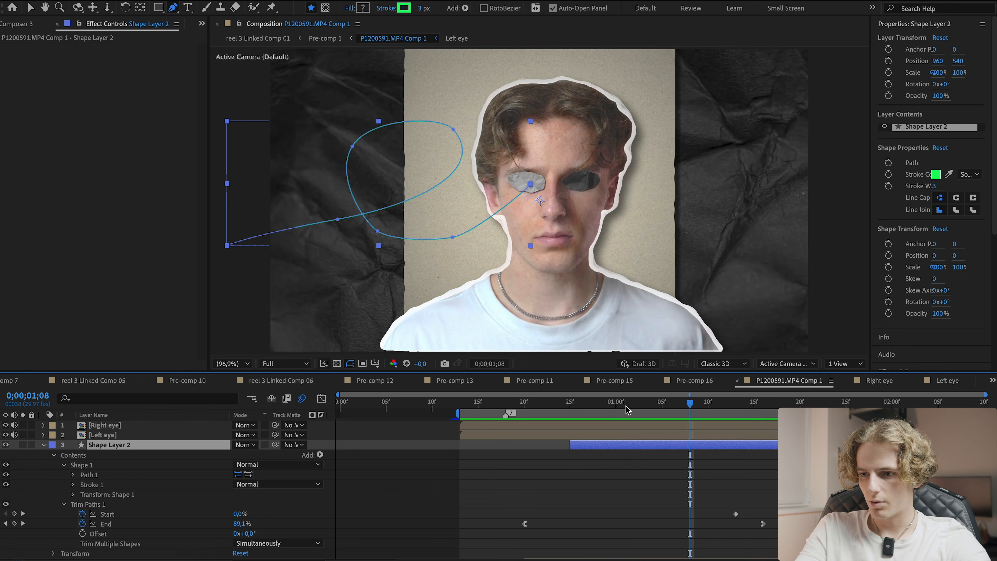
{"action": "left_click_drag", "start_coordinate": [627, 408], "coordinate": [588, 411]}
- Add the Paper Background (S2) (1).mov footage to the composition at 30% scale
{"action": "left_click", "coordinate": [566, 475]}
{"action": "left_click", "coordinate": [583, 448]}
{"action": "left_click", "coordinate": [531, 476]}
{"action": "left_click", "coordinate": [198, 556]}
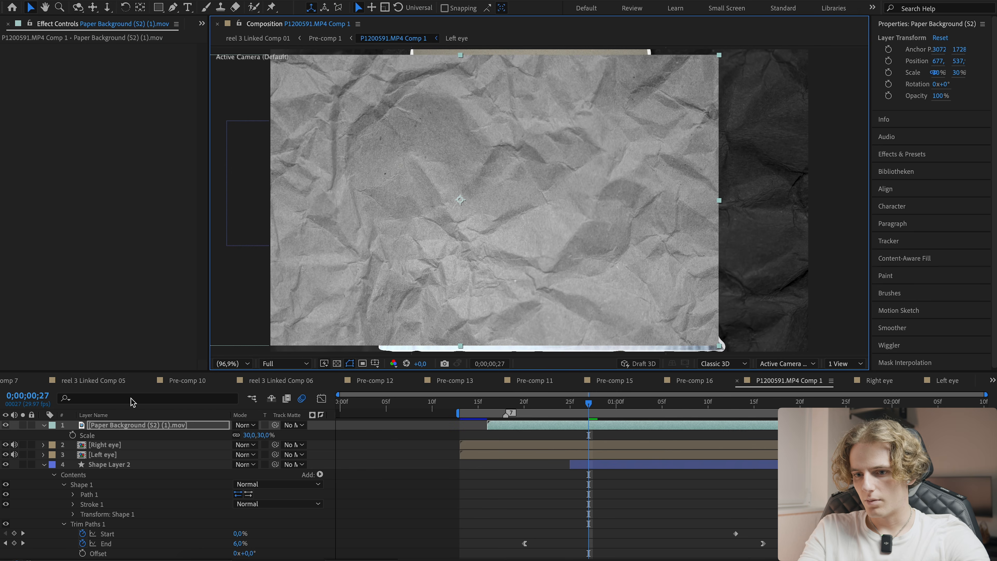
- Place the paper background above Shape Layer 2, start it at the playhead, and use Shape Layer 2 as its track matte
{"action": "left_click_drag", "start_coordinate": [139, 425], "coordinate": [144, 465]}
{"action": "left_click_drag", "start_coordinate": [549, 451], "coordinate": [592, 449]}
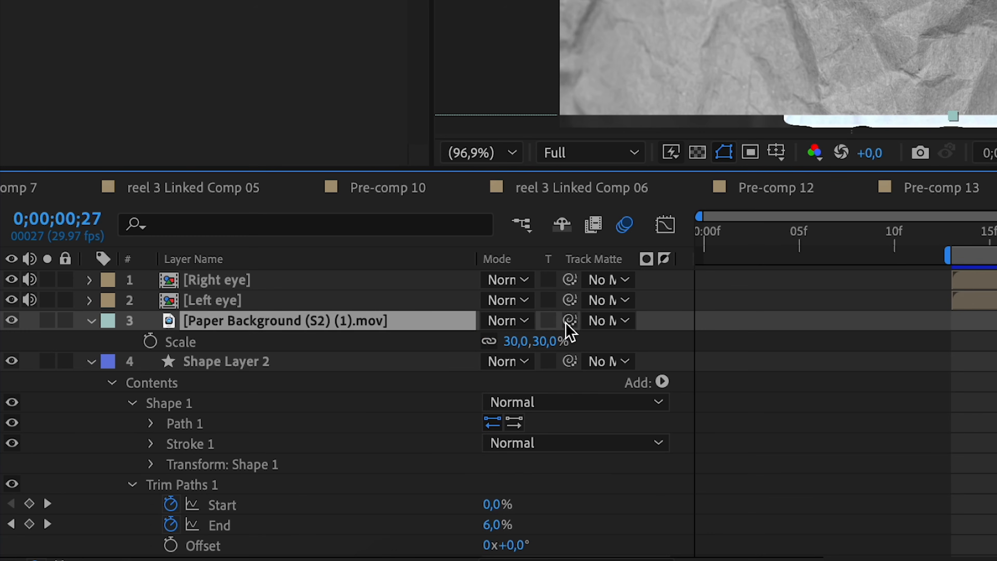
{"action": "left_click_drag", "start_coordinate": [276, 445], "coordinate": [155, 460]}
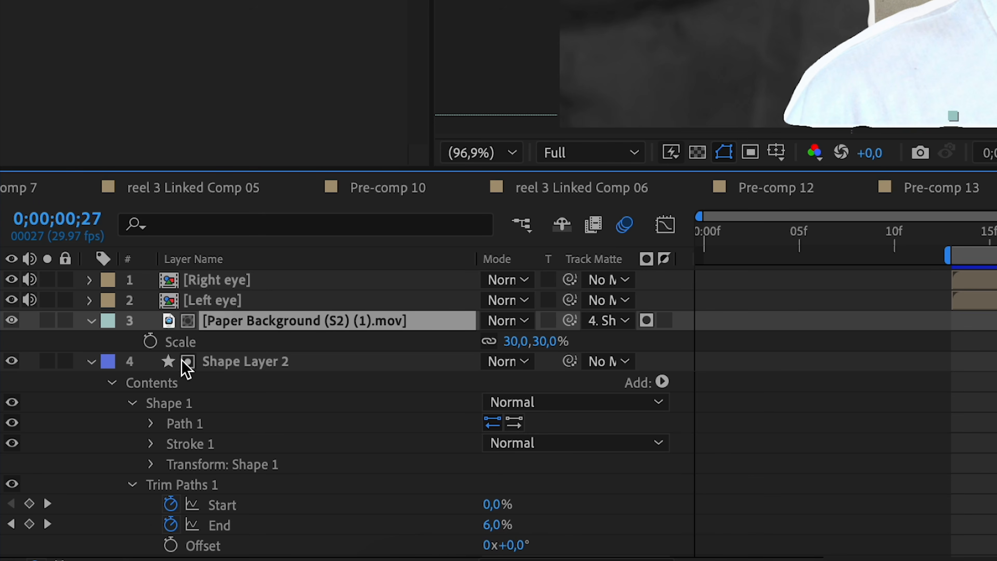
{"action": "left_click", "coordinate": [227, 369]}
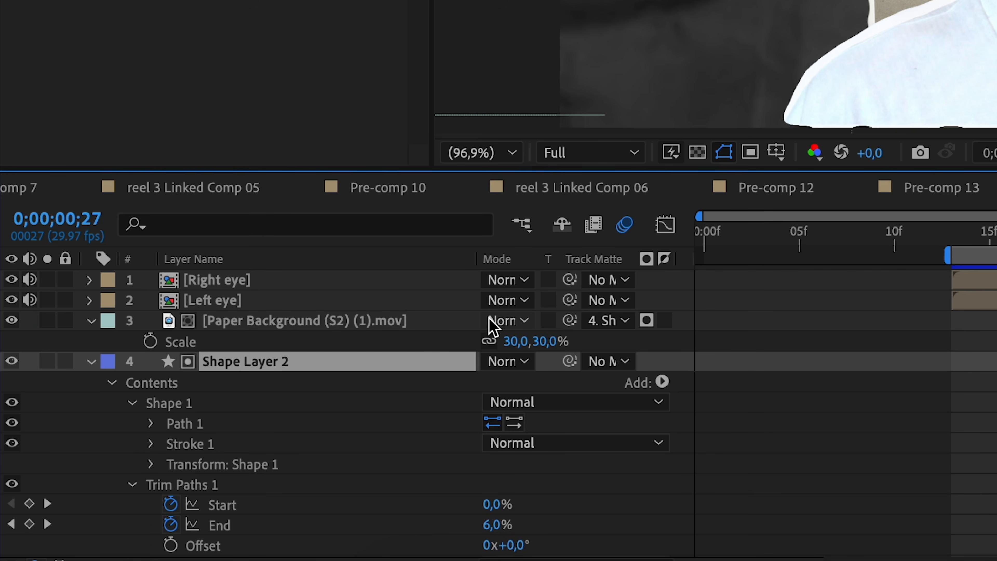
- Set the paper background layer's blend mode to Hard Light
{"action": "left_click", "coordinate": [496, 321]}
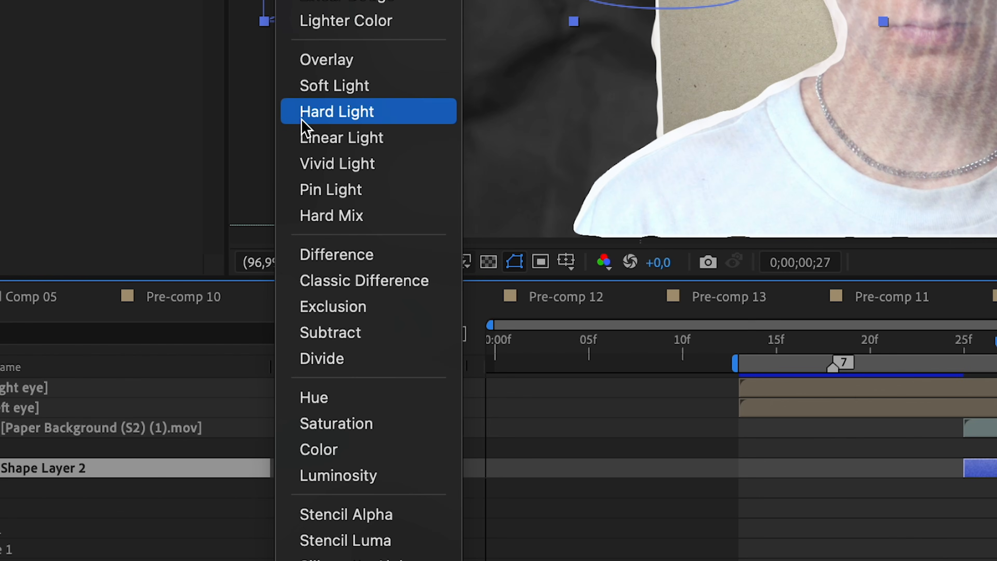
{"action": "left_click", "coordinate": [302, 118]}
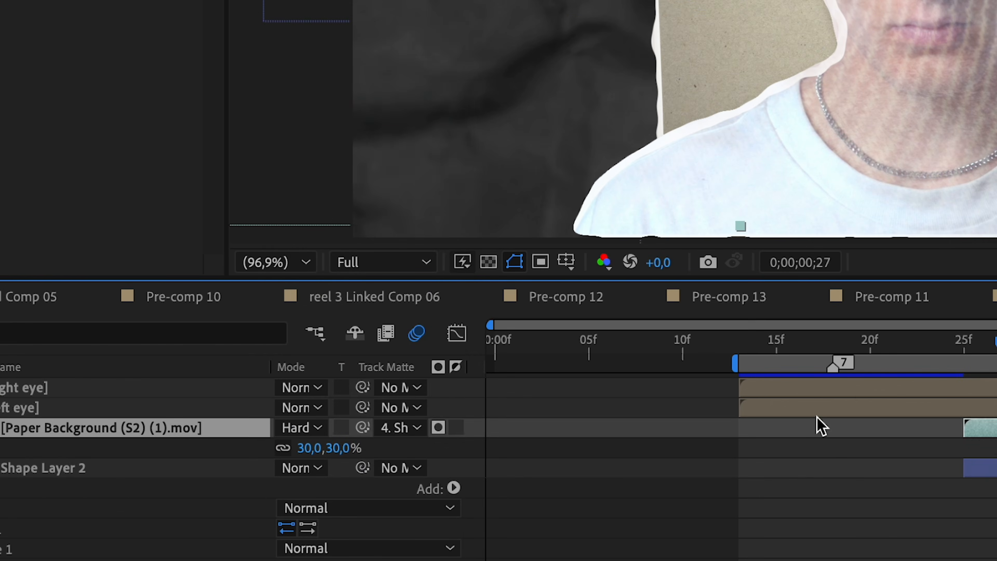
{"action": "scroll", "coordinate": [385, 226], "scroll_direction": "up", "scroll_amount": 2}
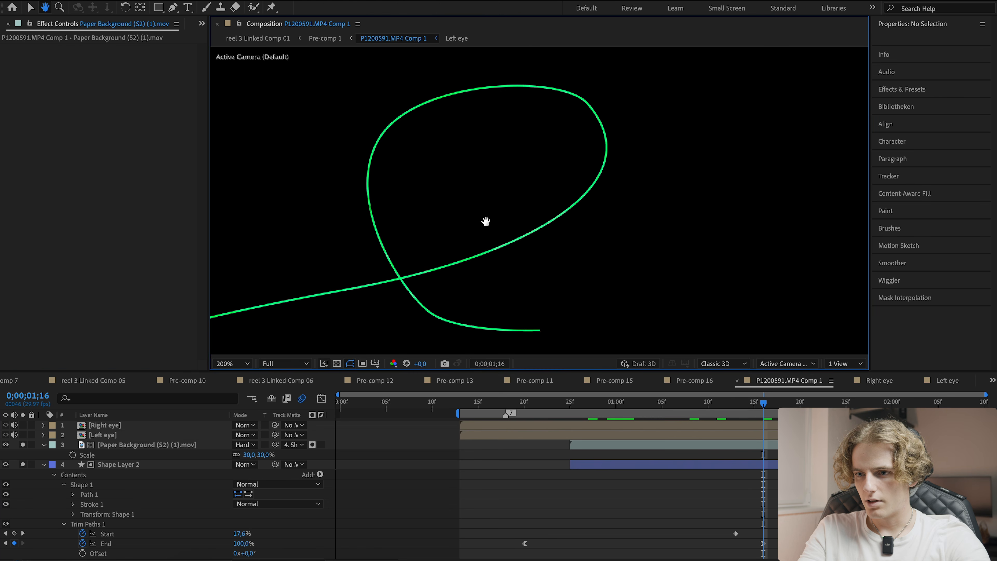
- Apply Turbulent Displace to Shape Layer 2 and reduce its Size to about 17.8 with Amount 16
{"action": "left_click", "coordinate": [586, 464]}
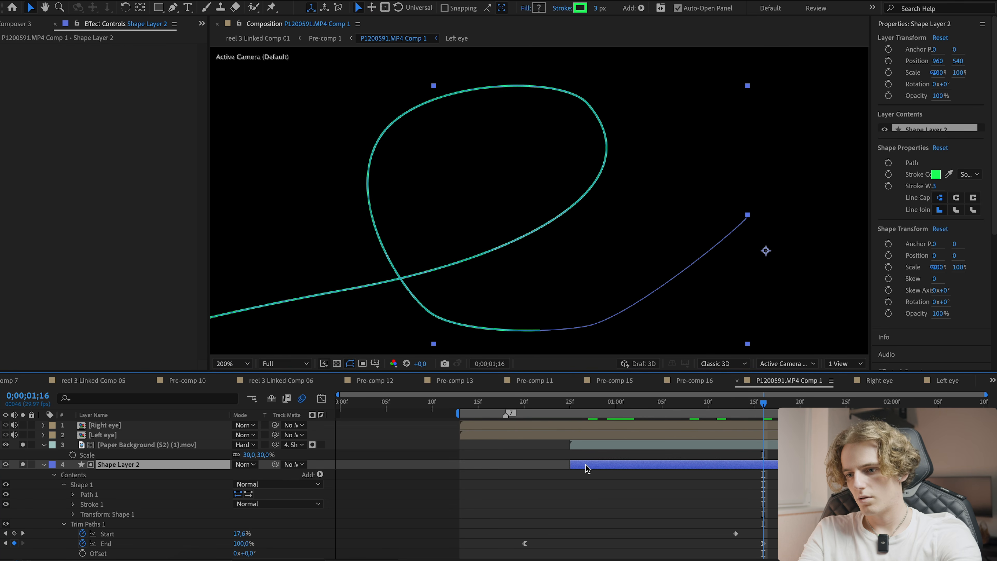
{"action": "key", "text": "ctrl+space"}
{"action": "type", "text": "turbu"}
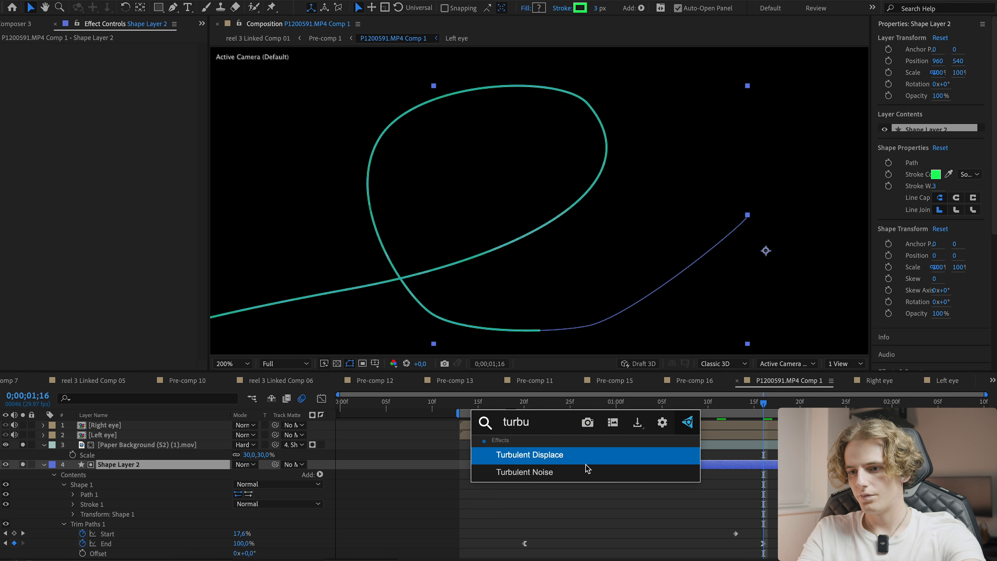
{"action": "key", "text": "Return"}
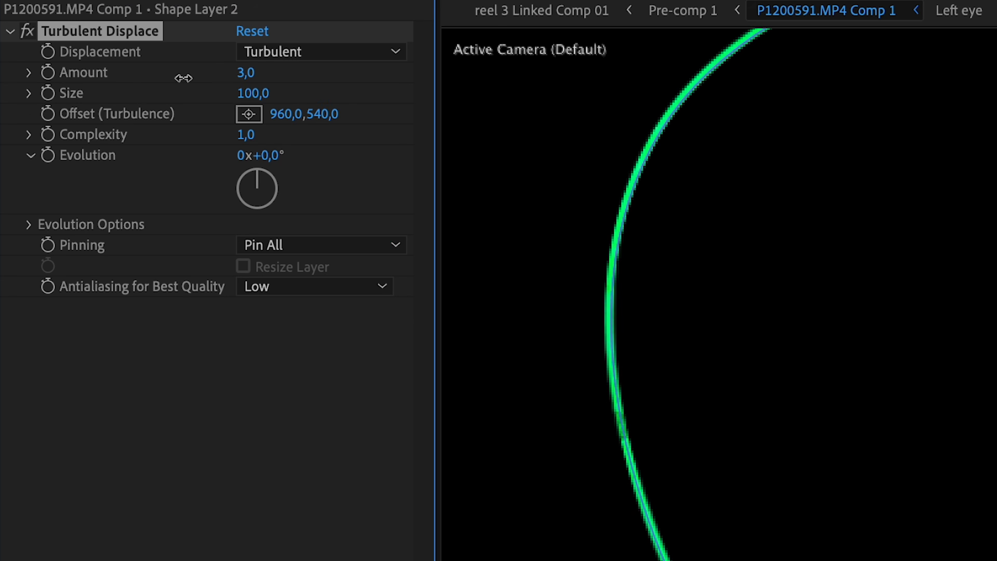
{"action": "left_click_drag", "start_coordinate": [117, 72], "coordinate": [200, 82]}
{"action": "left_click_drag", "start_coordinate": [301, 92], "coordinate": [163, 93]}
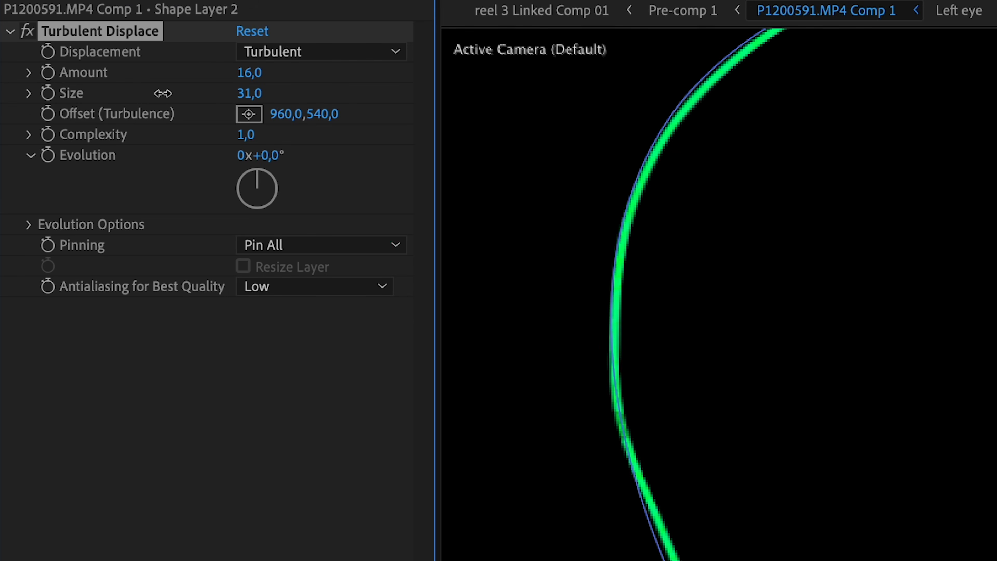
- Turn off solo on Shape Layer 2 and the paper background layer, then save the project
{"action": "scroll", "coordinate": [854, 339], "scroll_direction": "down", "scroll_amount": 1}
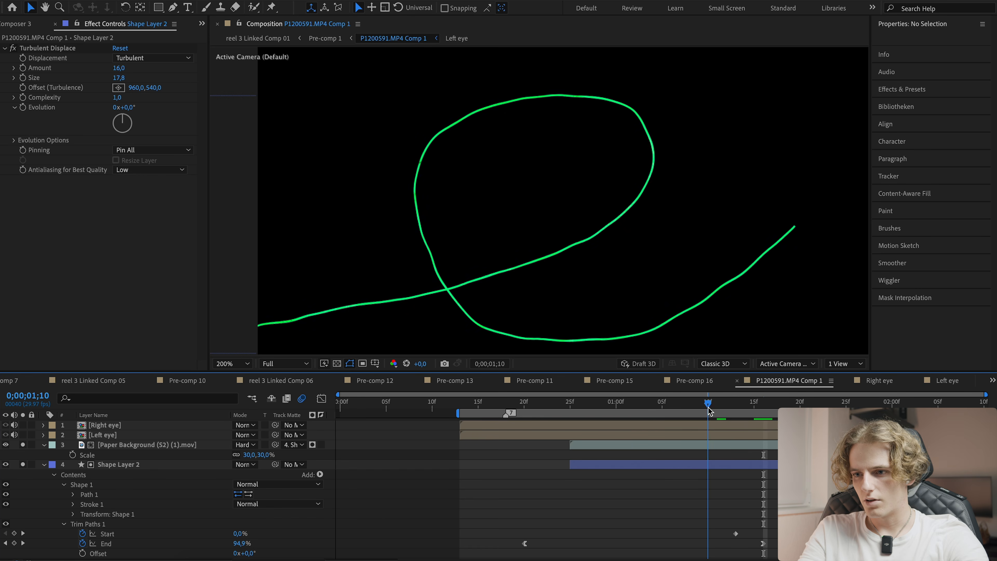
{"action": "mouse_move", "coordinate": [708, 415]}
{"action": "left_mouse_down"}
{"action": "mouse_move", "coordinate": [626, 415]}
{"action": "mouse_move", "coordinate": [707, 415]}
{"action": "left_mouse_up"}
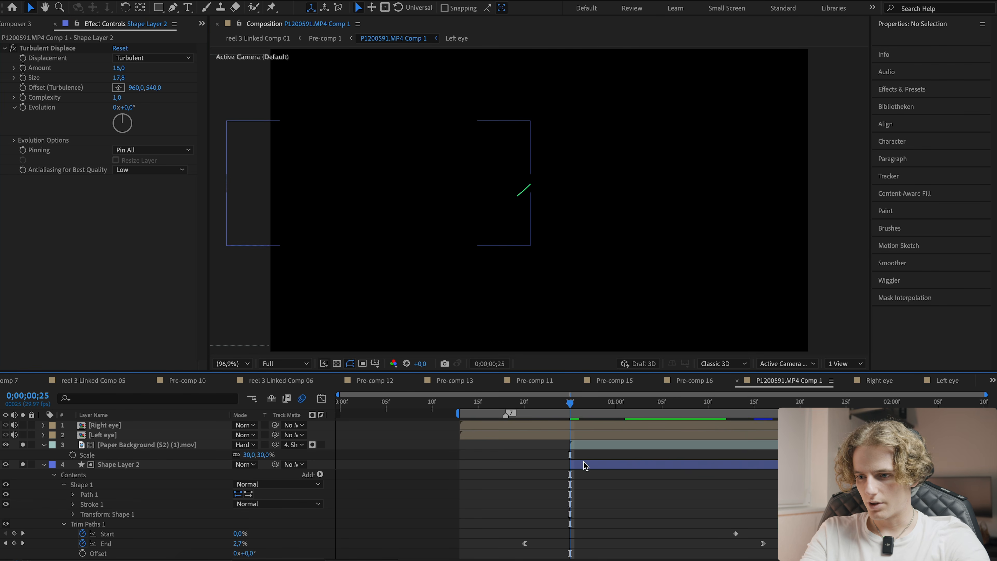
{"action": "left_click", "coordinate": [584, 466]}
{"action": "left_click", "coordinate": [360, 231]}
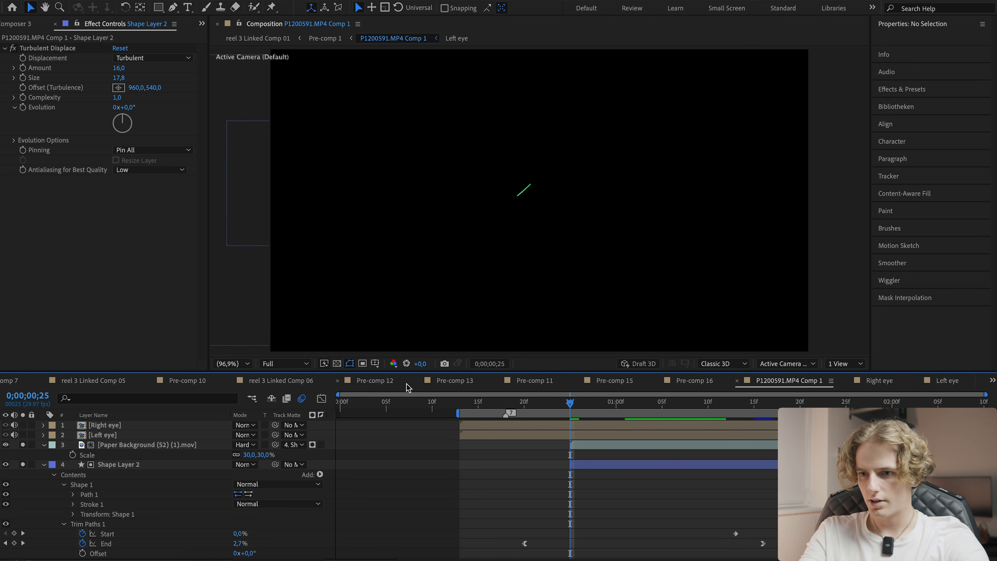
{"action": "left_click", "coordinate": [23, 464]}
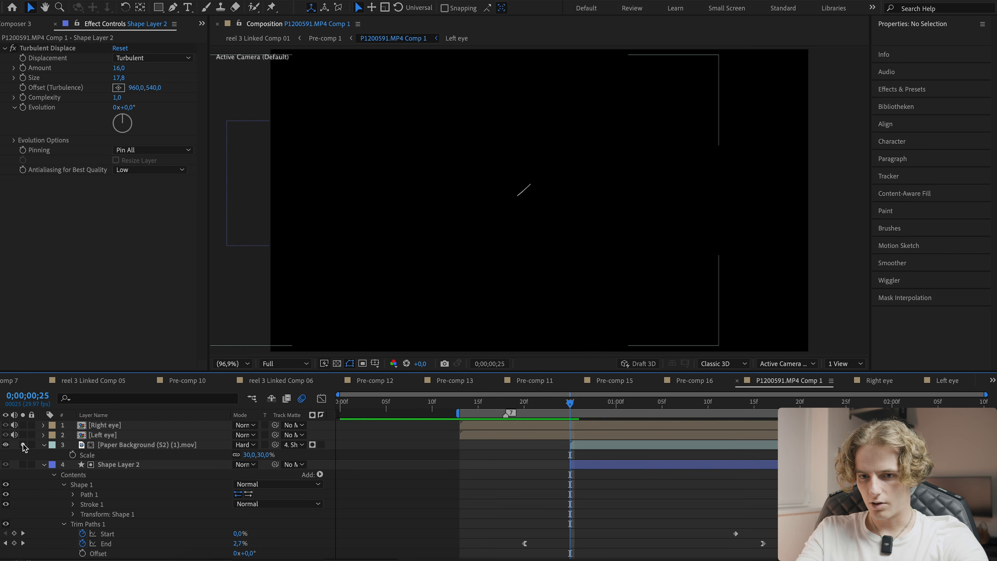
{"action": "left_click", "coordinate": [23, 444]}
{"action": "key", "text": "ctrl+s"}
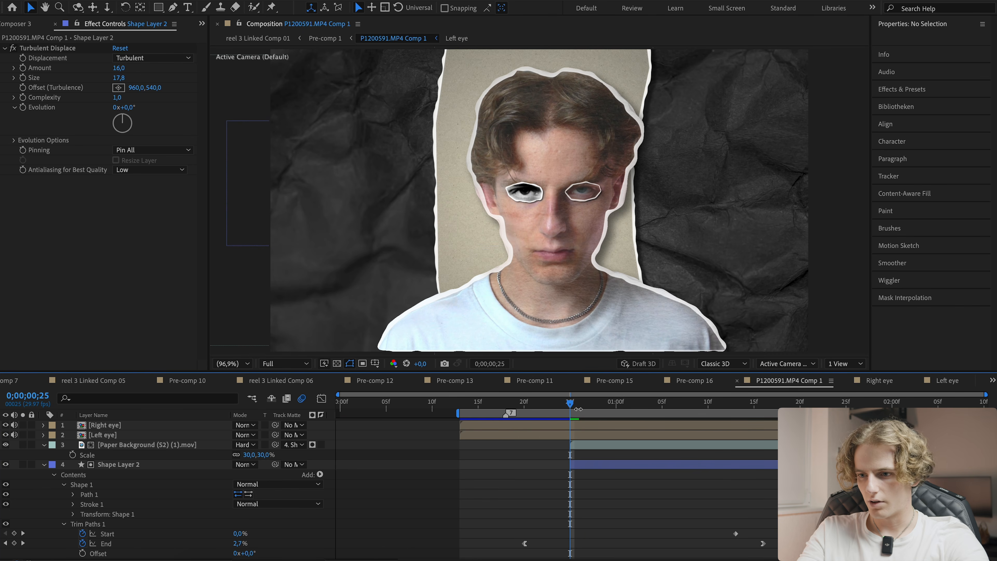
- Add a Drop Shadow effect to Shape Layer 2
{"action": "left_click_drag", "start_coordinate": [578, 408], "coordinate": [644, 408]}
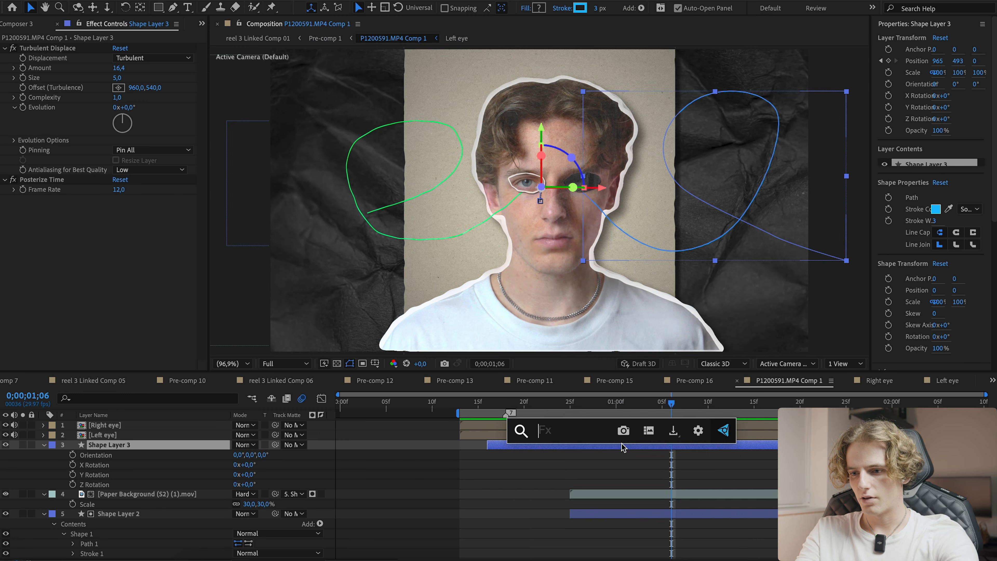
{"action": "type", "text": "drop"}
{"action": "key", "text": "Return"}
{"action": "key", "text": "period"}
{"action": "key", "text": "period"}
{"action": "key", "text": "period"}
{"action": "key", "text": "period"}
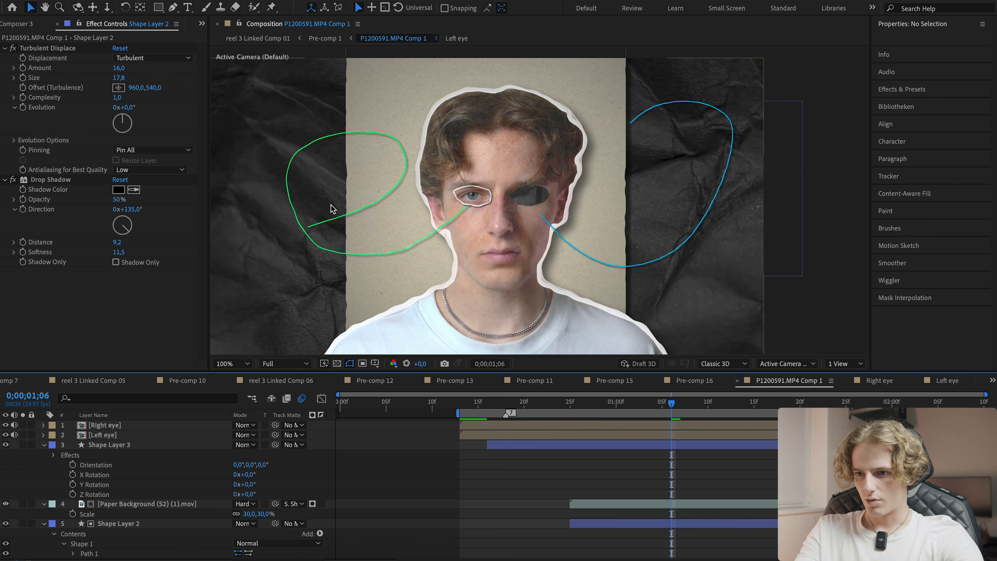
- Give Shape Layer 2 the Posterize Time effect from Shape Layer 3 with a frame rate of 12, and save
{"action": "left_click", "coordinate": [495, 444]}
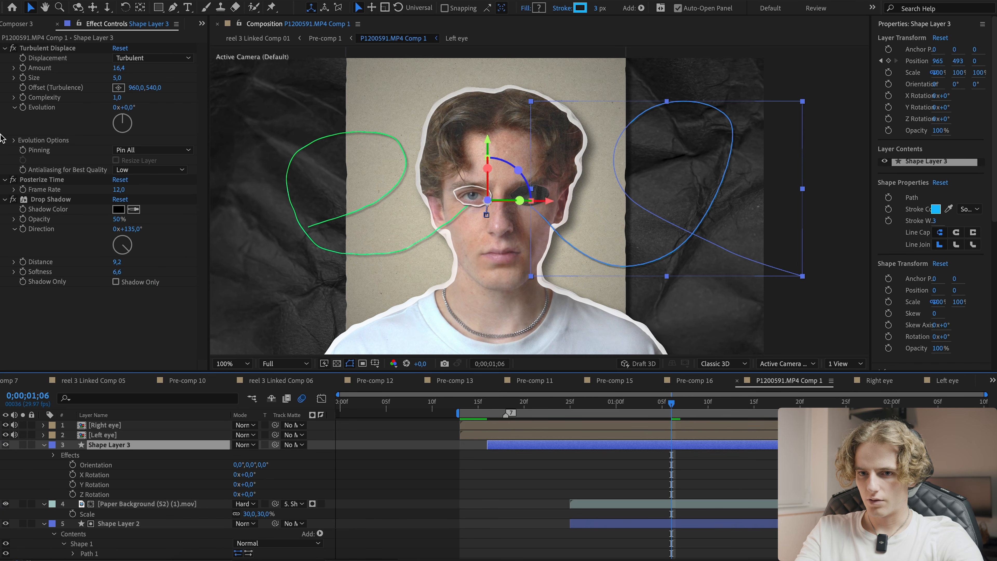
{"action": "left_click", "coordinate": [628, 523]}
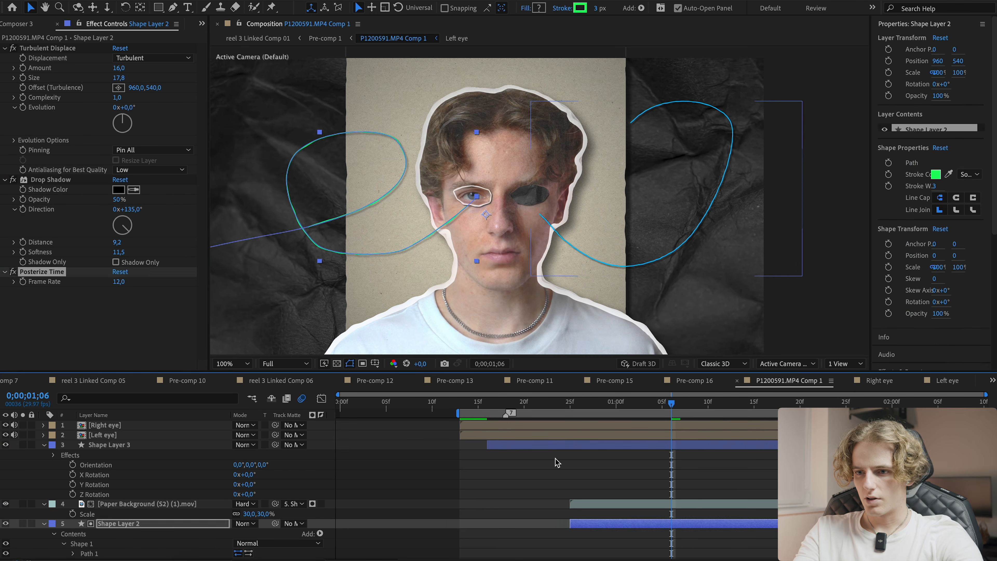
{"action": "left_click", "coordinate": [556, 459]}
{"action": "left_click", "coordinate": [119, 280]}
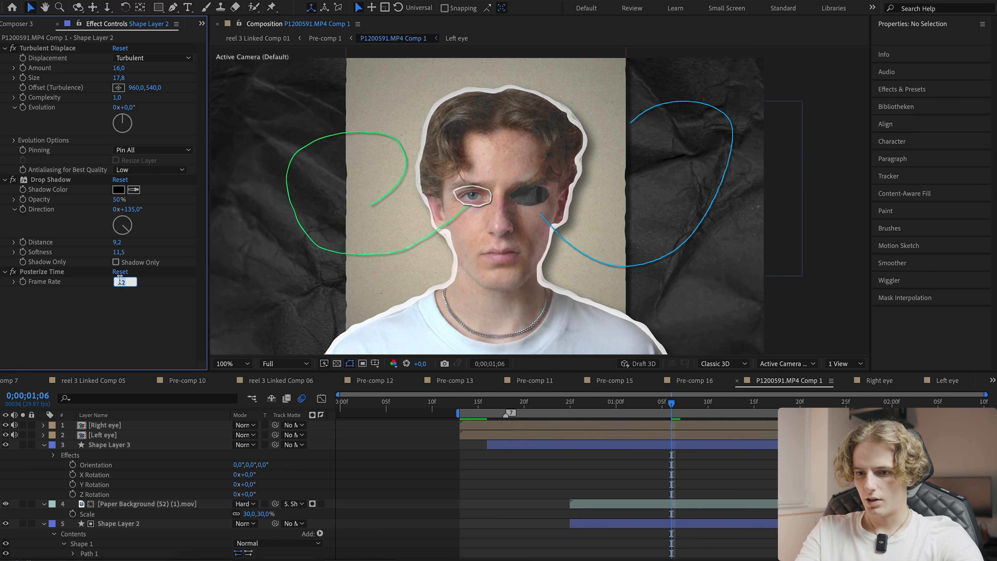
{"action": "key", "text": "Return"}
{"action": "left_click", "coordinate": [584, 468]}
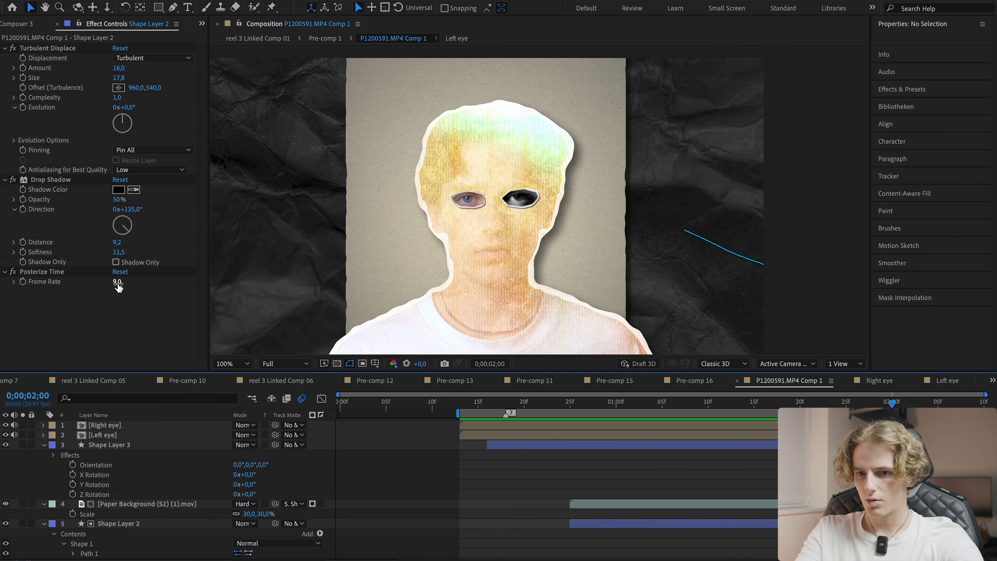
{"action": "left_click", "coordinate": [118, 283]}
{"action": "type", "text": "12"}
{"action": "key", "text": "Return"}
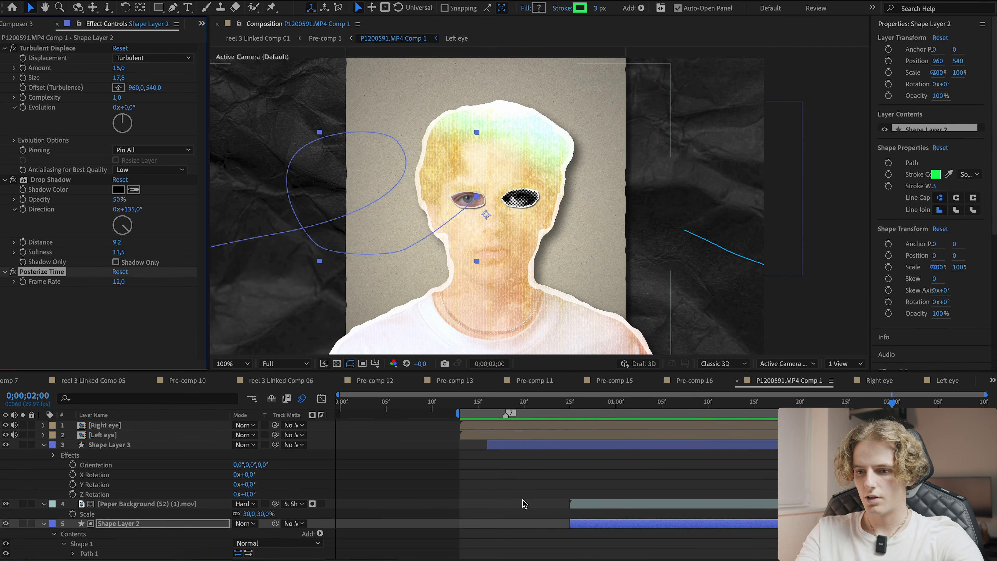
{"action": "key", "text": "ctrl+s"}
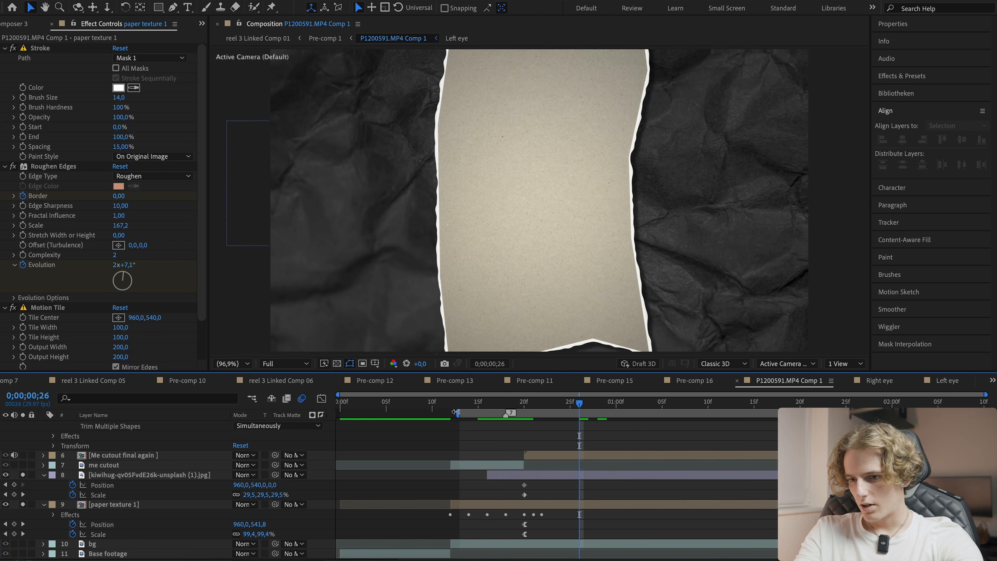
- Select all layers of the paper texture composition and precompose them into a new pre-comp
{"action": "left_click_drag", "start_coordinate": [455, 412], "coordinate": [338, 413]}
{"action": "scroll", "coordinate": [395, 455], "scroll_direction": "up", "scroll_amount": 10}
{"action": "left_click_drag", "start_coordinate": [405, 404], "coordinate": [561, 408]}
{"action": "scroll", "coordinate": [49, 452], "scroll_direction": "down", "scroll_amount": 8}
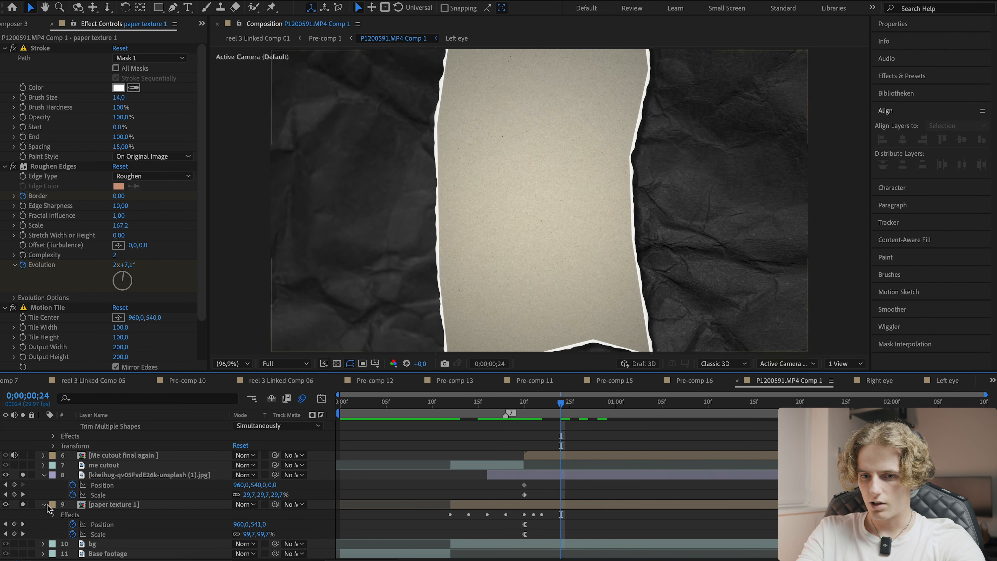
{"action": "left_click", "coordinate": [23, 504]}
{"action": "left_click_drag", "start_coordinate": [486, 405], "coordinate": [404, 408]}
{"action": "key", "text": "ctrl+a"}
{"action": "key", "text": "ctrl+shift+c"}
{"action": "key", "text": "Return"}
{"action": "left_click", "coordinate": [406, 427]}
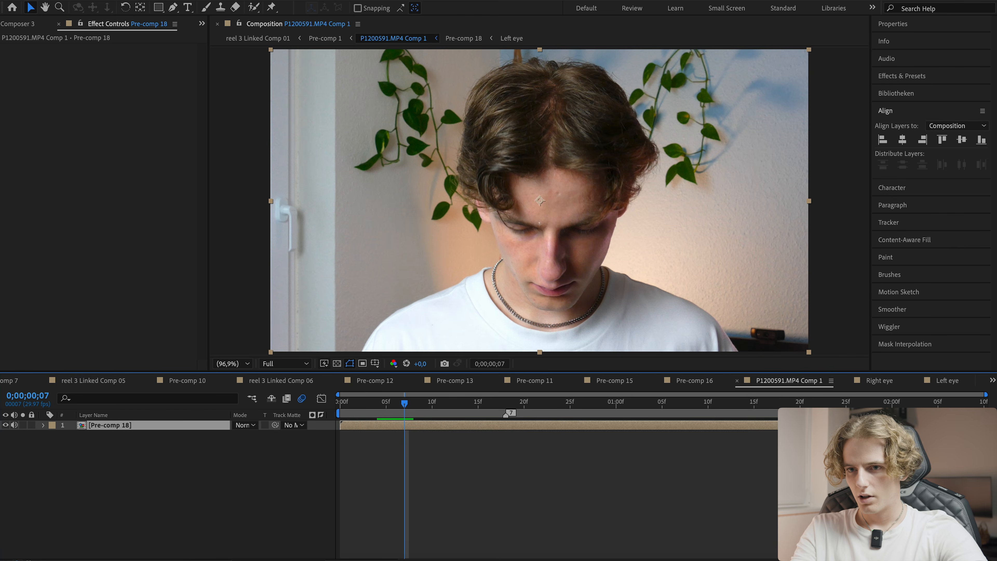
- Open the Crate's Camera Shake panel and switch it to Jolt mode
{"action": "left_click", "coordinate": [359, 1]}
{"action": "scroll", "coordinate": [418, 297], "scroll_direction": "down", "scroll_amount": 6}
{"action": "left_click", "coordinate": [371, 556]}
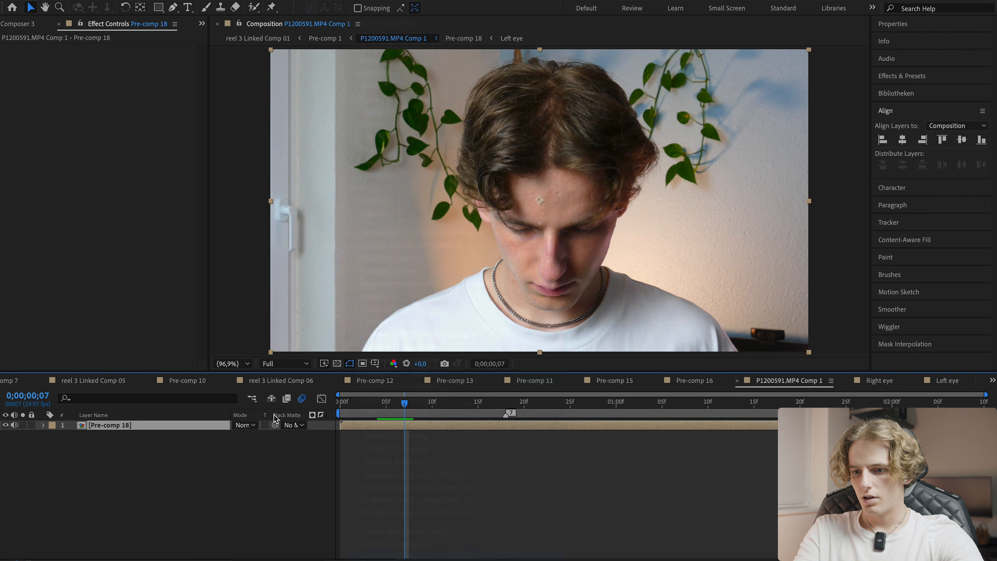
{"action": "left_click", "coordinate": [61, 20]}
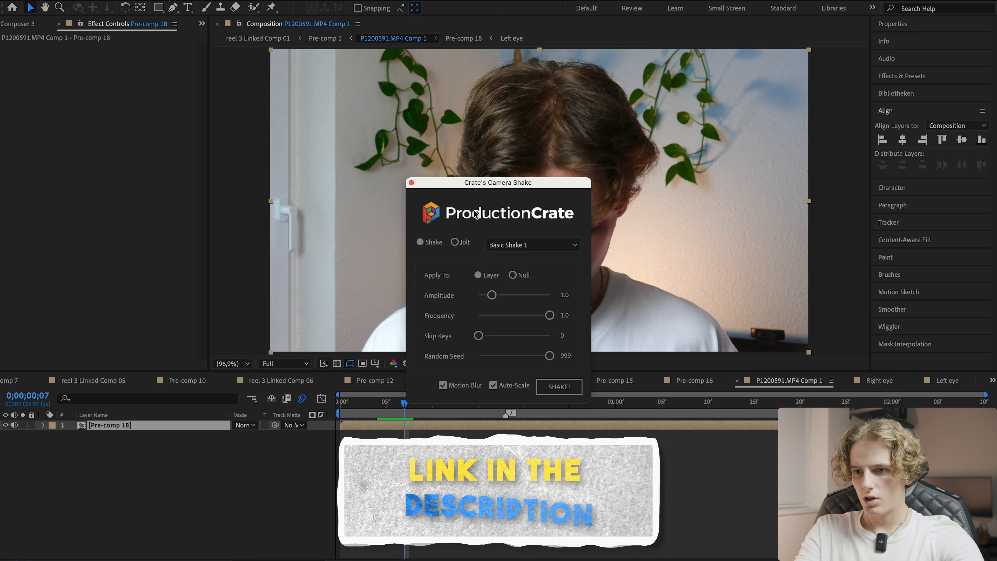
{"action": "left_click_drag", "start_coordinate": [498, 182], "coordinate": [165, 95]}
{"action": "left_click", "coordinate": [133, 155]}
{"action": "mouse_move", "coordinate": [412, 404]}
{"action": "left_mouse_down"}
{"action": "mouse_move", "coordinate": [443, 406]}
{"action": "mouse_move", "coordinate": [426, 405]}
{"action": "left_mouse_up"}
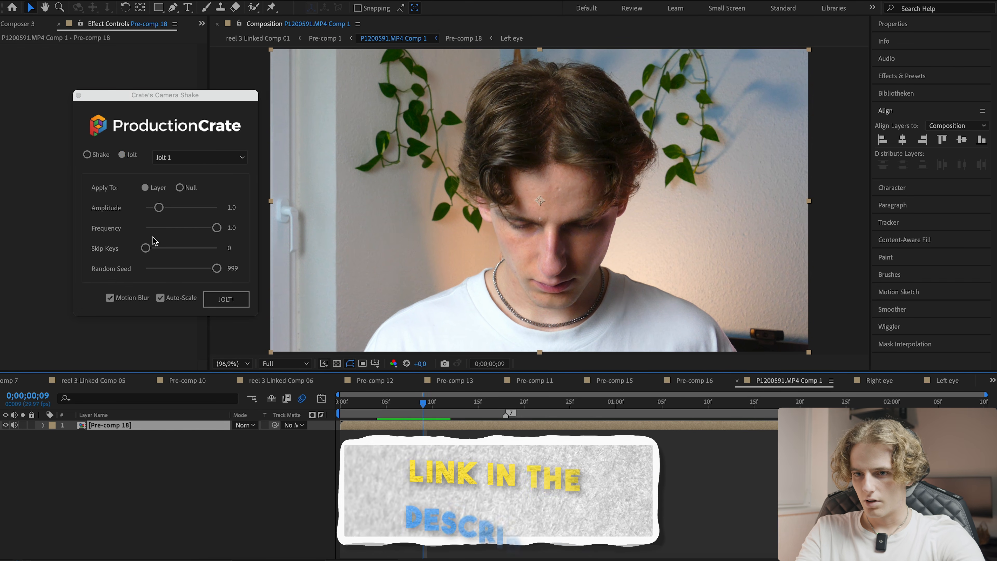
- Adjust the jolt's Amplitude and Frequency sliders
{"action": "left_click", "coordinate": [159, 208]}
{"action": "left_click_drag", "start_coordinate": [178, 229], "coordinate": [161, 230]}
{"action": "left_click_drag", "start_coordinate": [162, 229], "coordinate": [171, 228]}
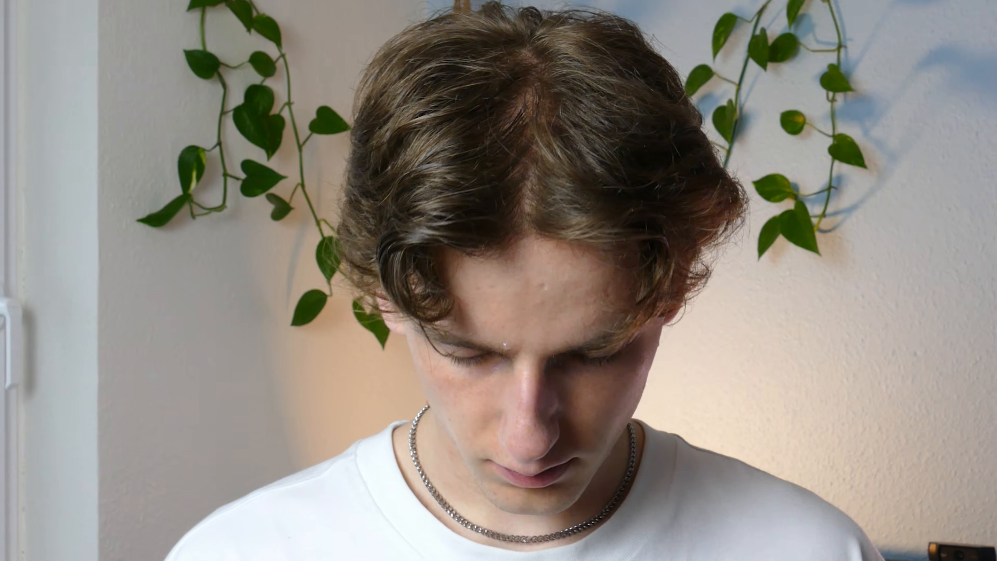